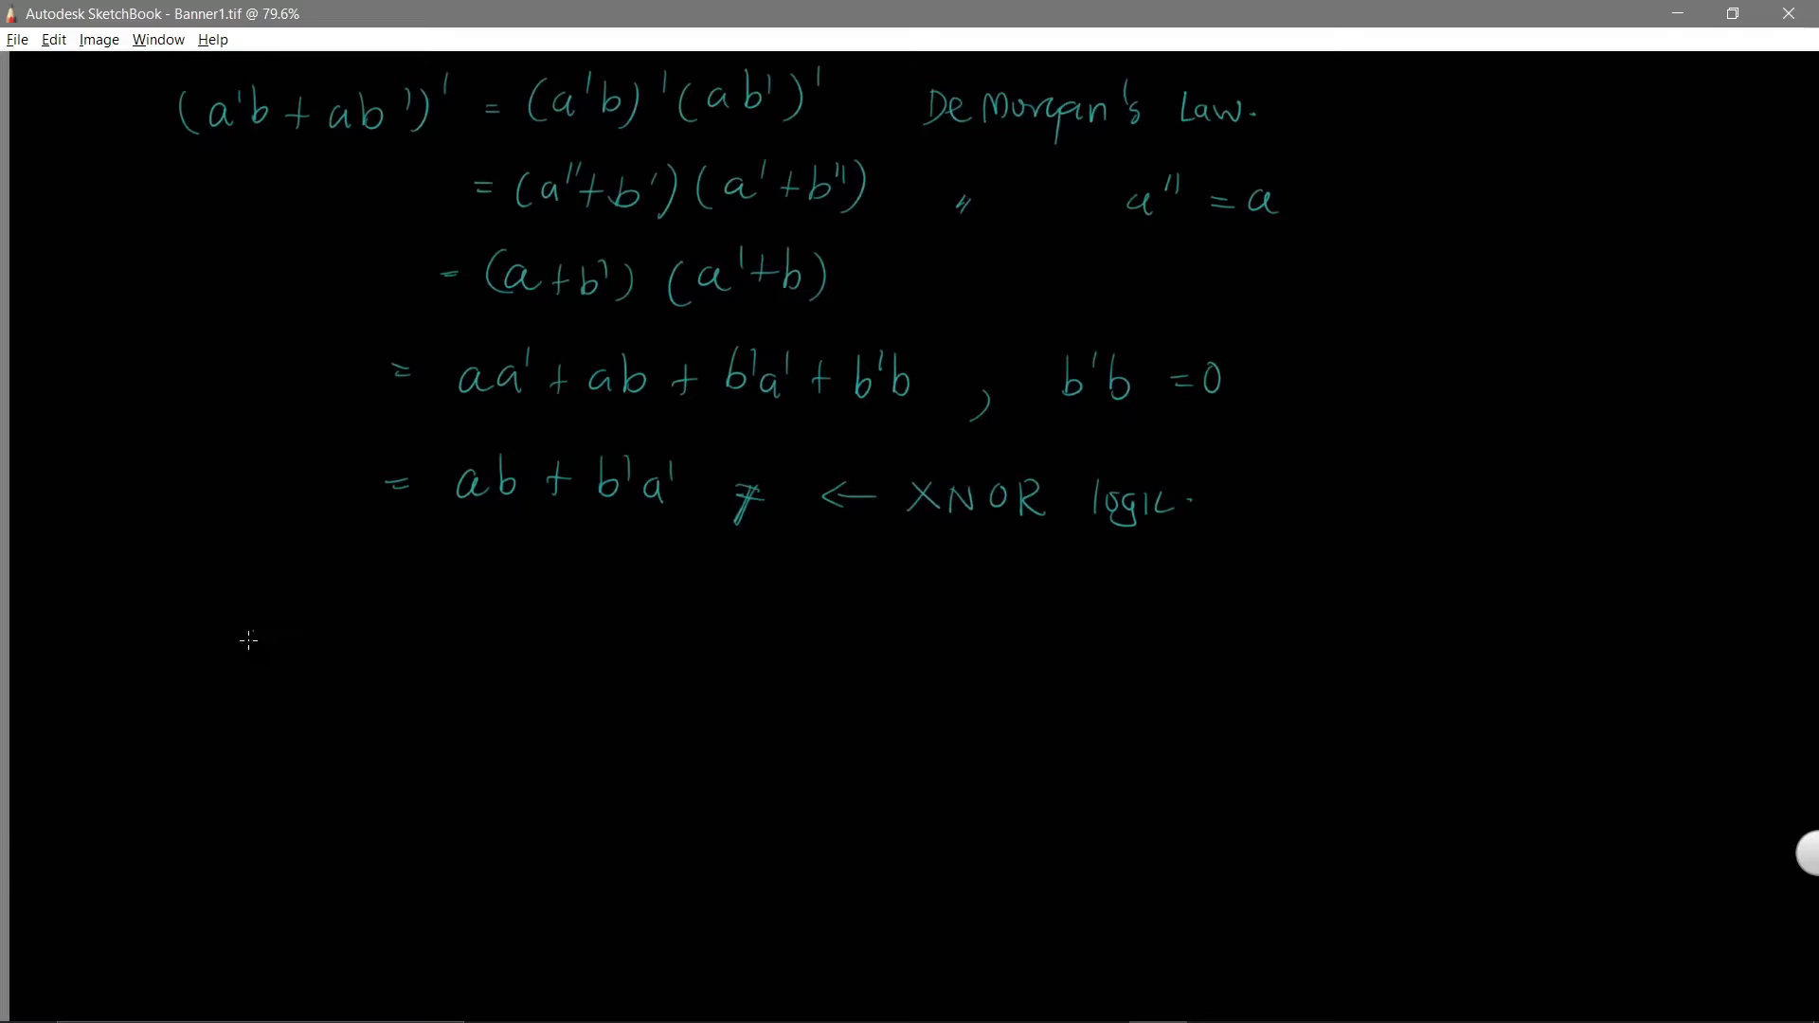
# Step: Handwrite the note "a unit of circuit" below the XNOR logic derivation
pyautogui.moveTo(256, 652)
pyautogui.mouseDown()
pyautogui.moveTo(256, 669)
pyautogui.moveTo(414, 650)
pyautogui.moveTo(559, 671)
pyautogui.mouseUp()
pyautogui.moveTo(566, 632); pyautogui.dragTo(568, 672)
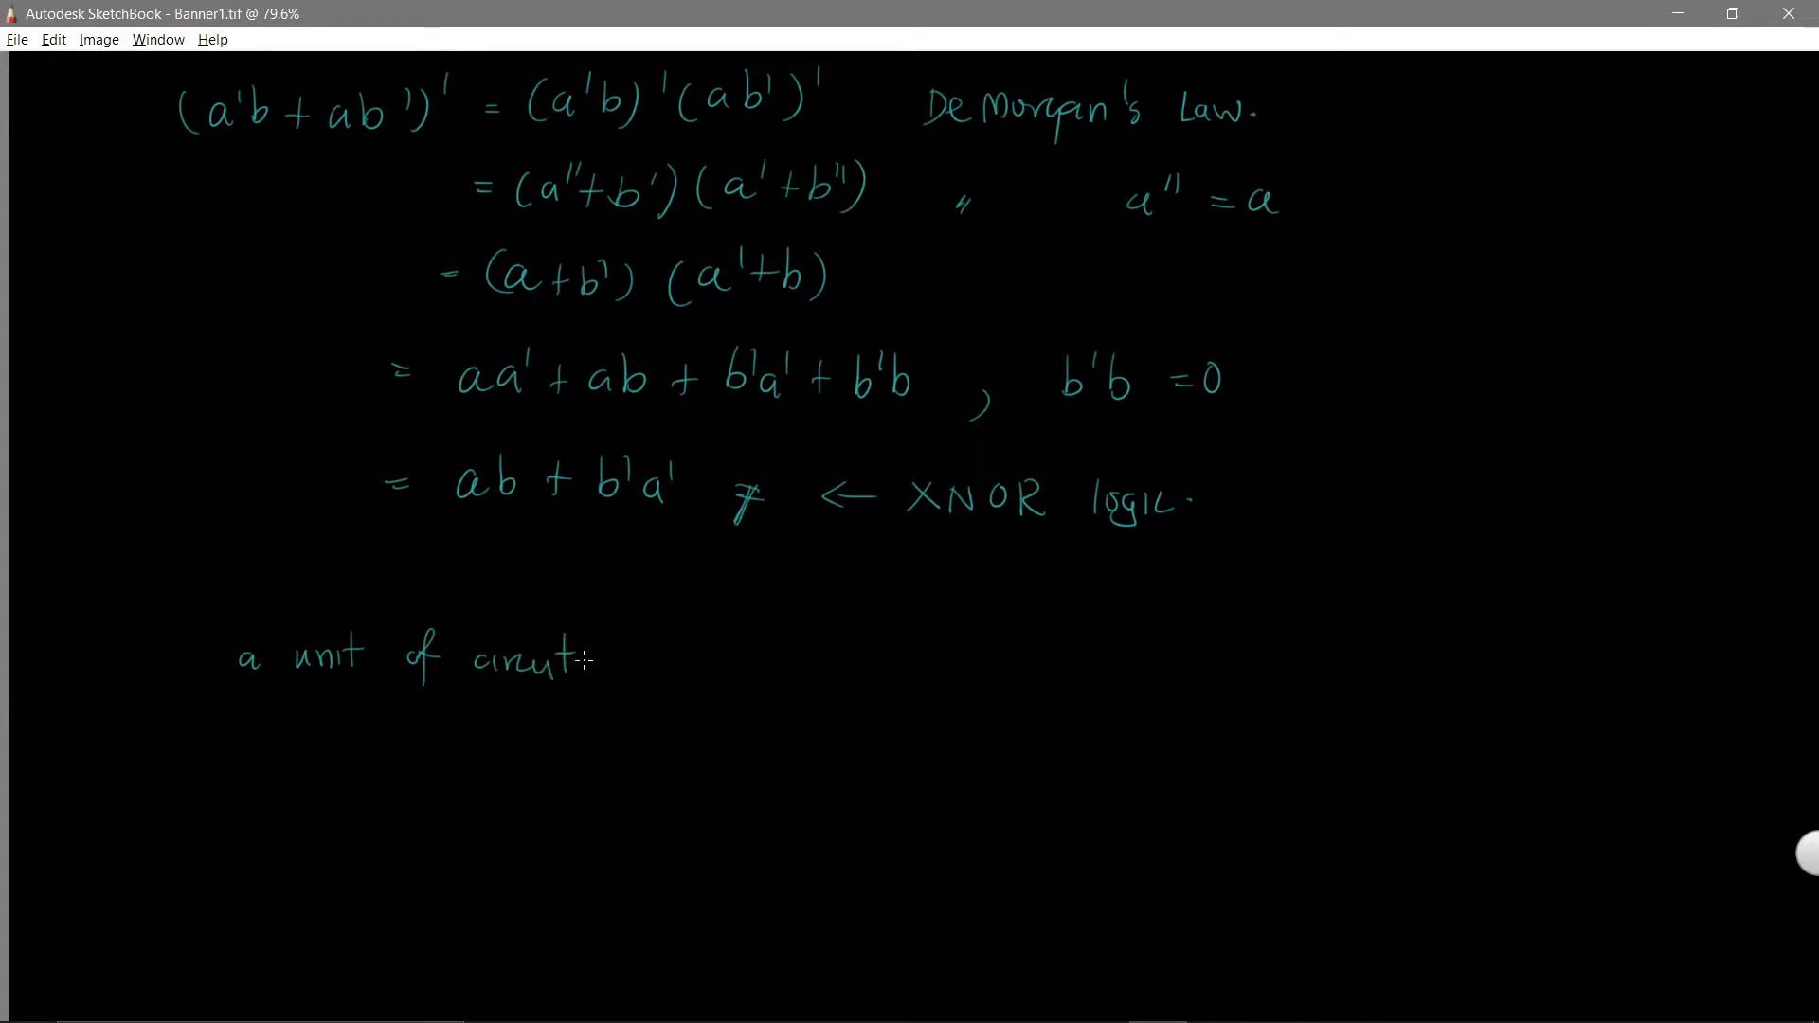
# Step: Underline the three SOP expressions a'b' + ab, ab' and a'b in the earlier notes
pyautogui.press('space')
pyautogui.moveTo(581, 375); pyautogui.dragTo(426, 679)
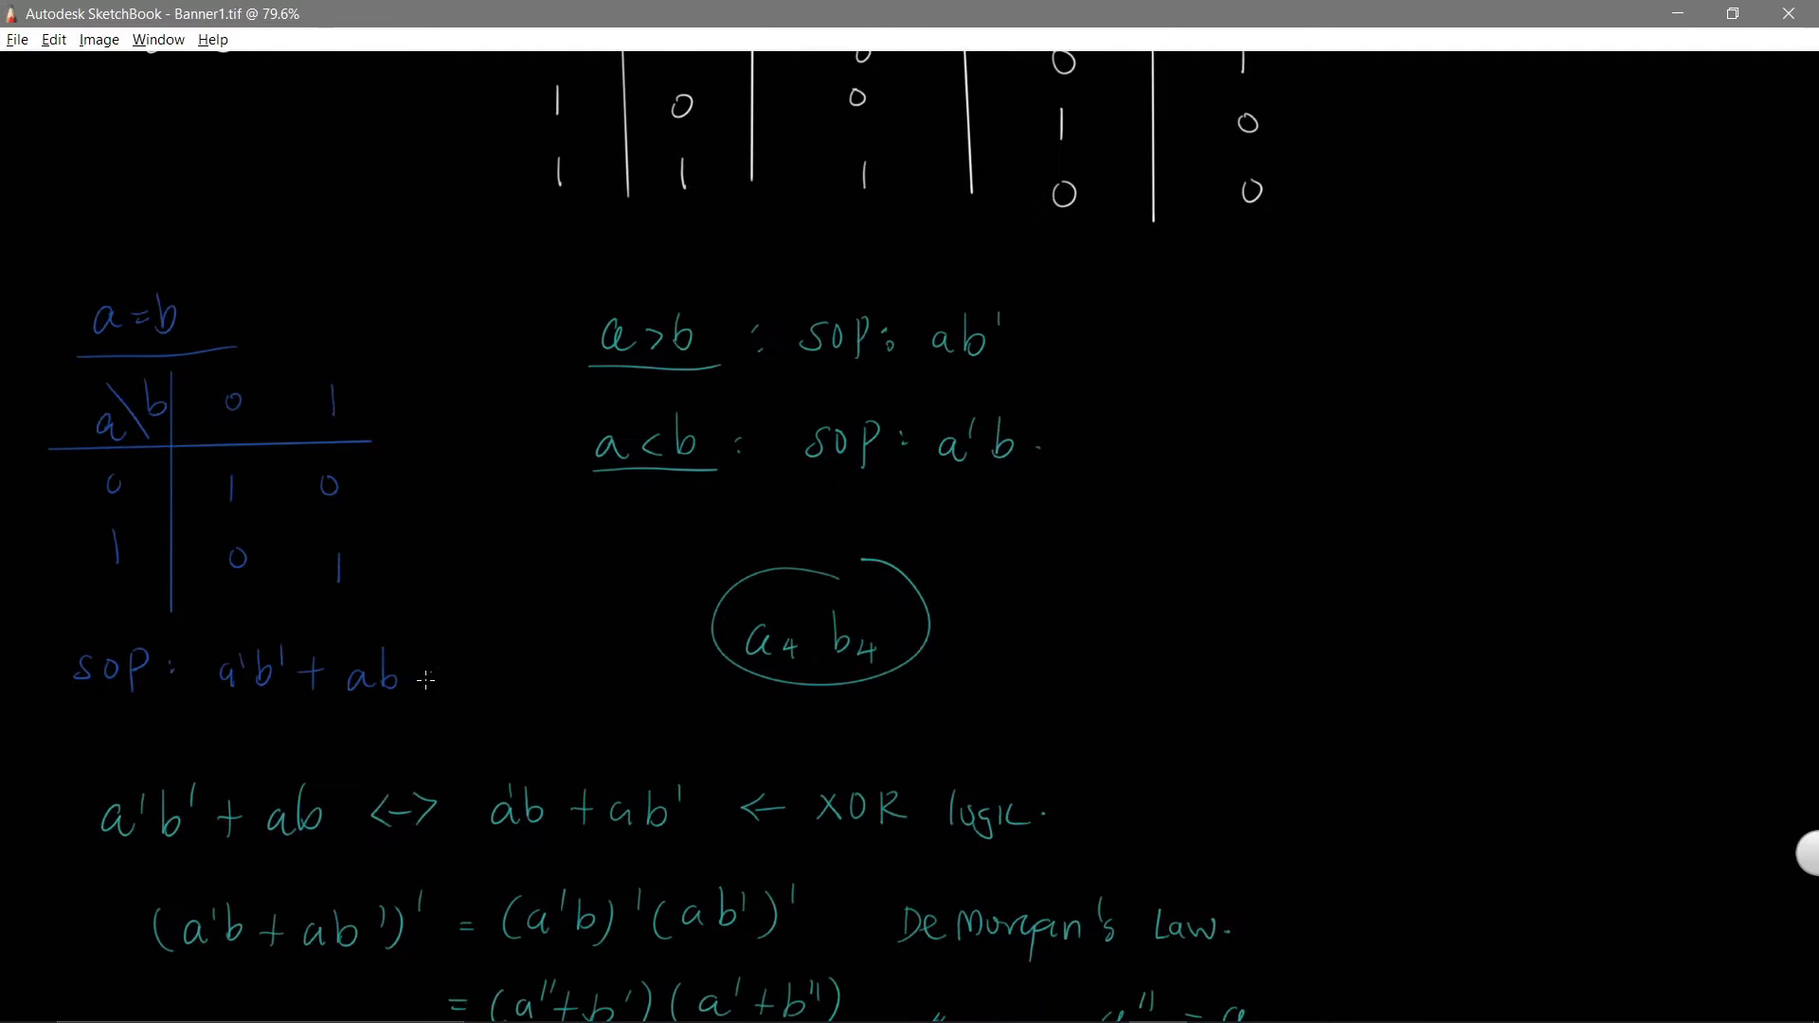
pyautogui.moveTo(206, 717); pyautogui.dragTo(415, 719)
pyautogui.moveTo(920, 369); pyautogui.dragTo(1013, 378)
pyautogui.moveTo(930, 489); pyautogui.dragTo(1057, 484)
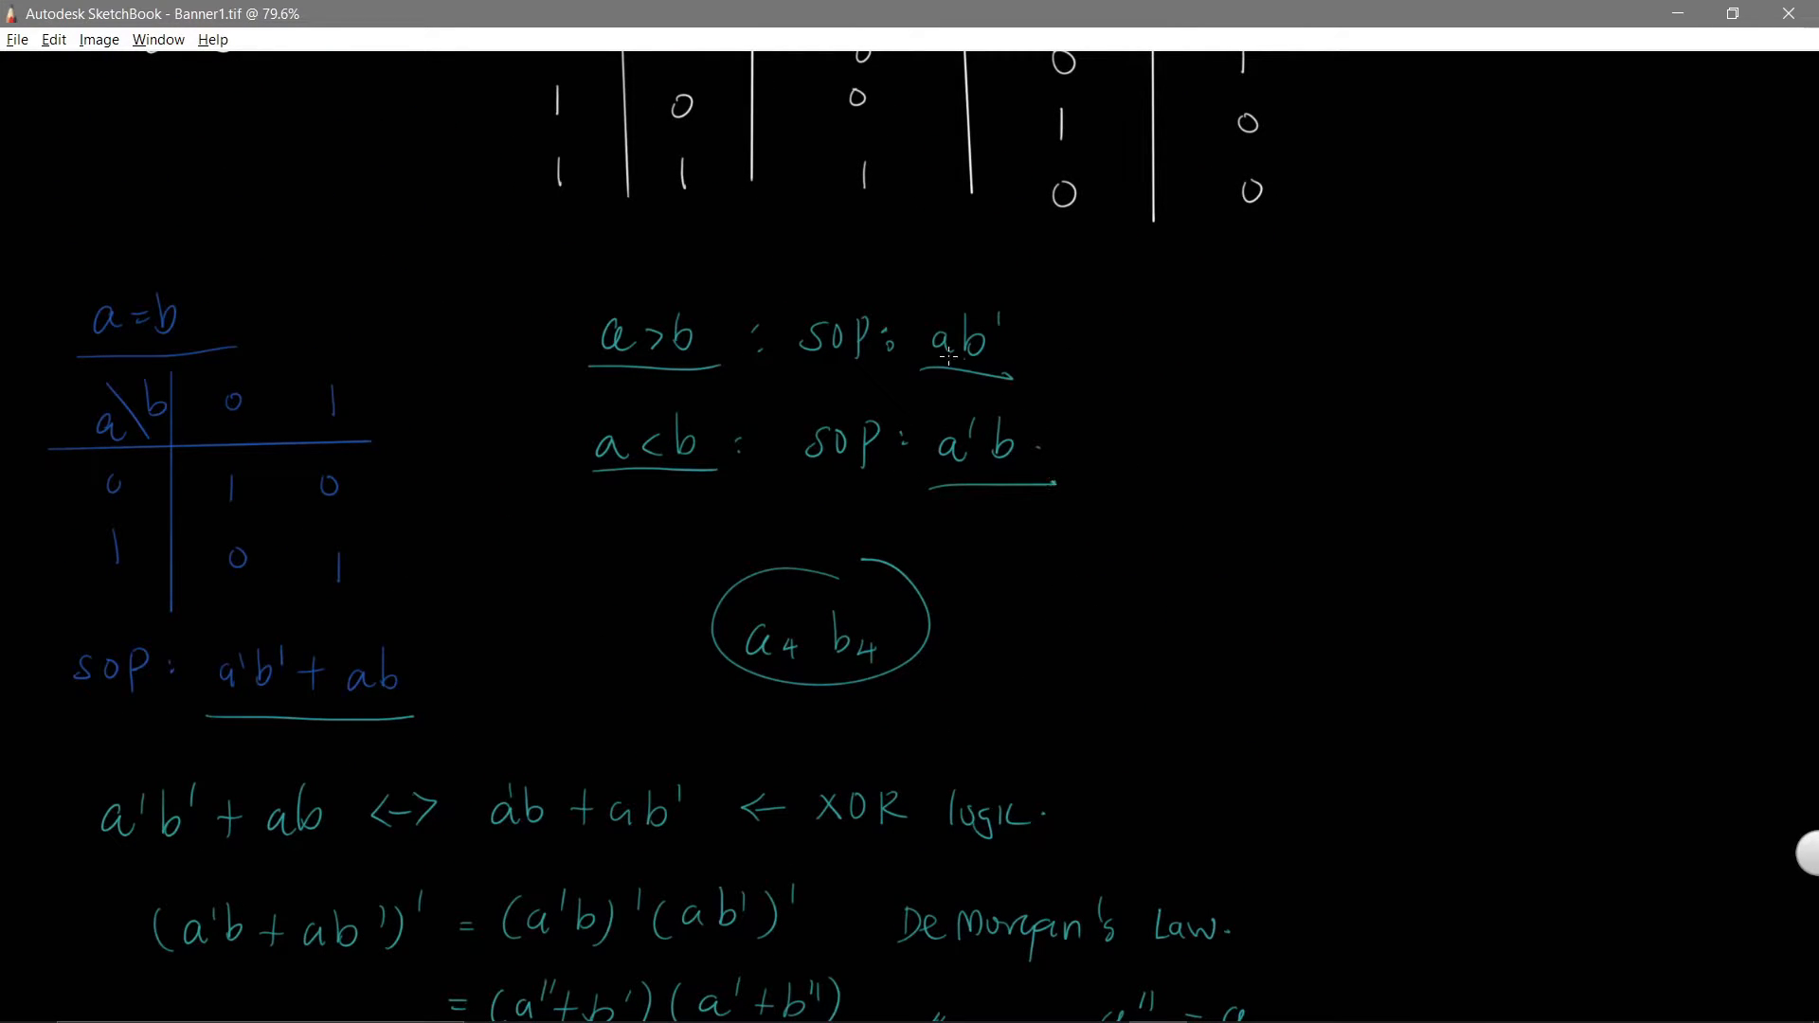
pyautogui.moveTo(867, 661); pyautogui.dragTo(873, 590)
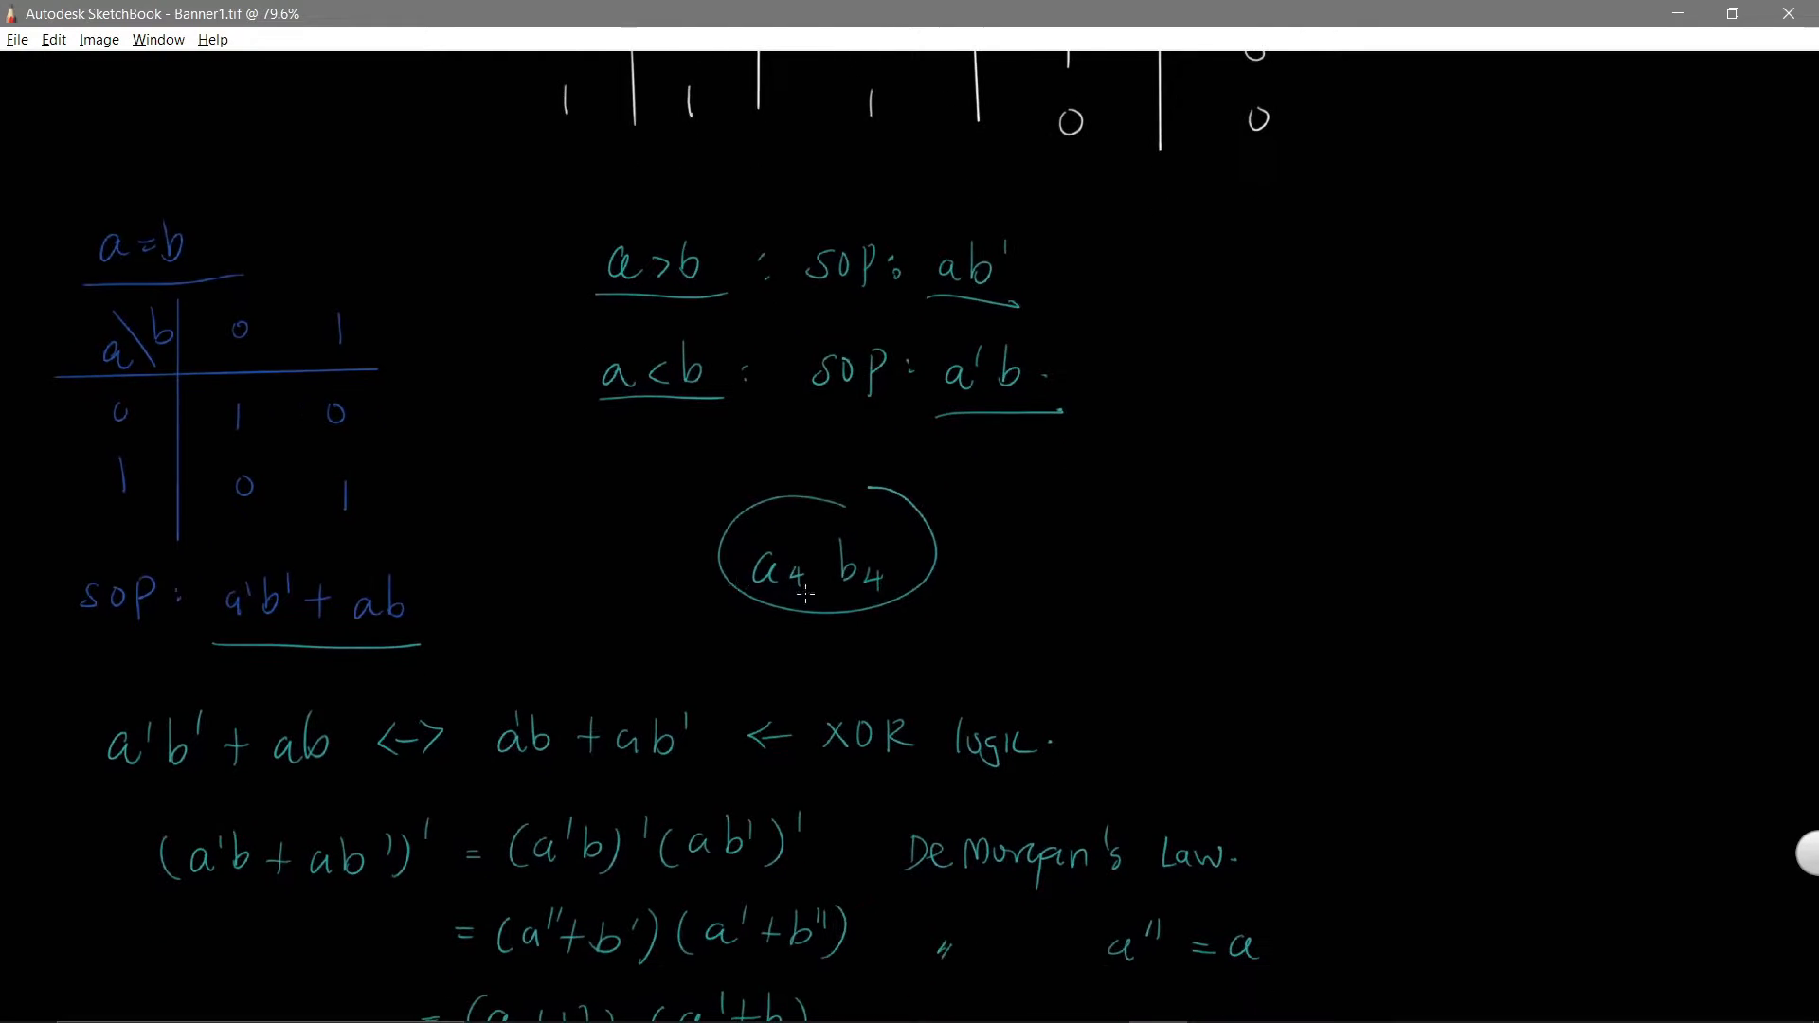
pyautogui.moveTo(244, 807)
pyautogui.mouseDown()
pyautogui.moveTo(230, 916)
pyautogui.moveTo(270, 777)
pyautogui.mouseUp()
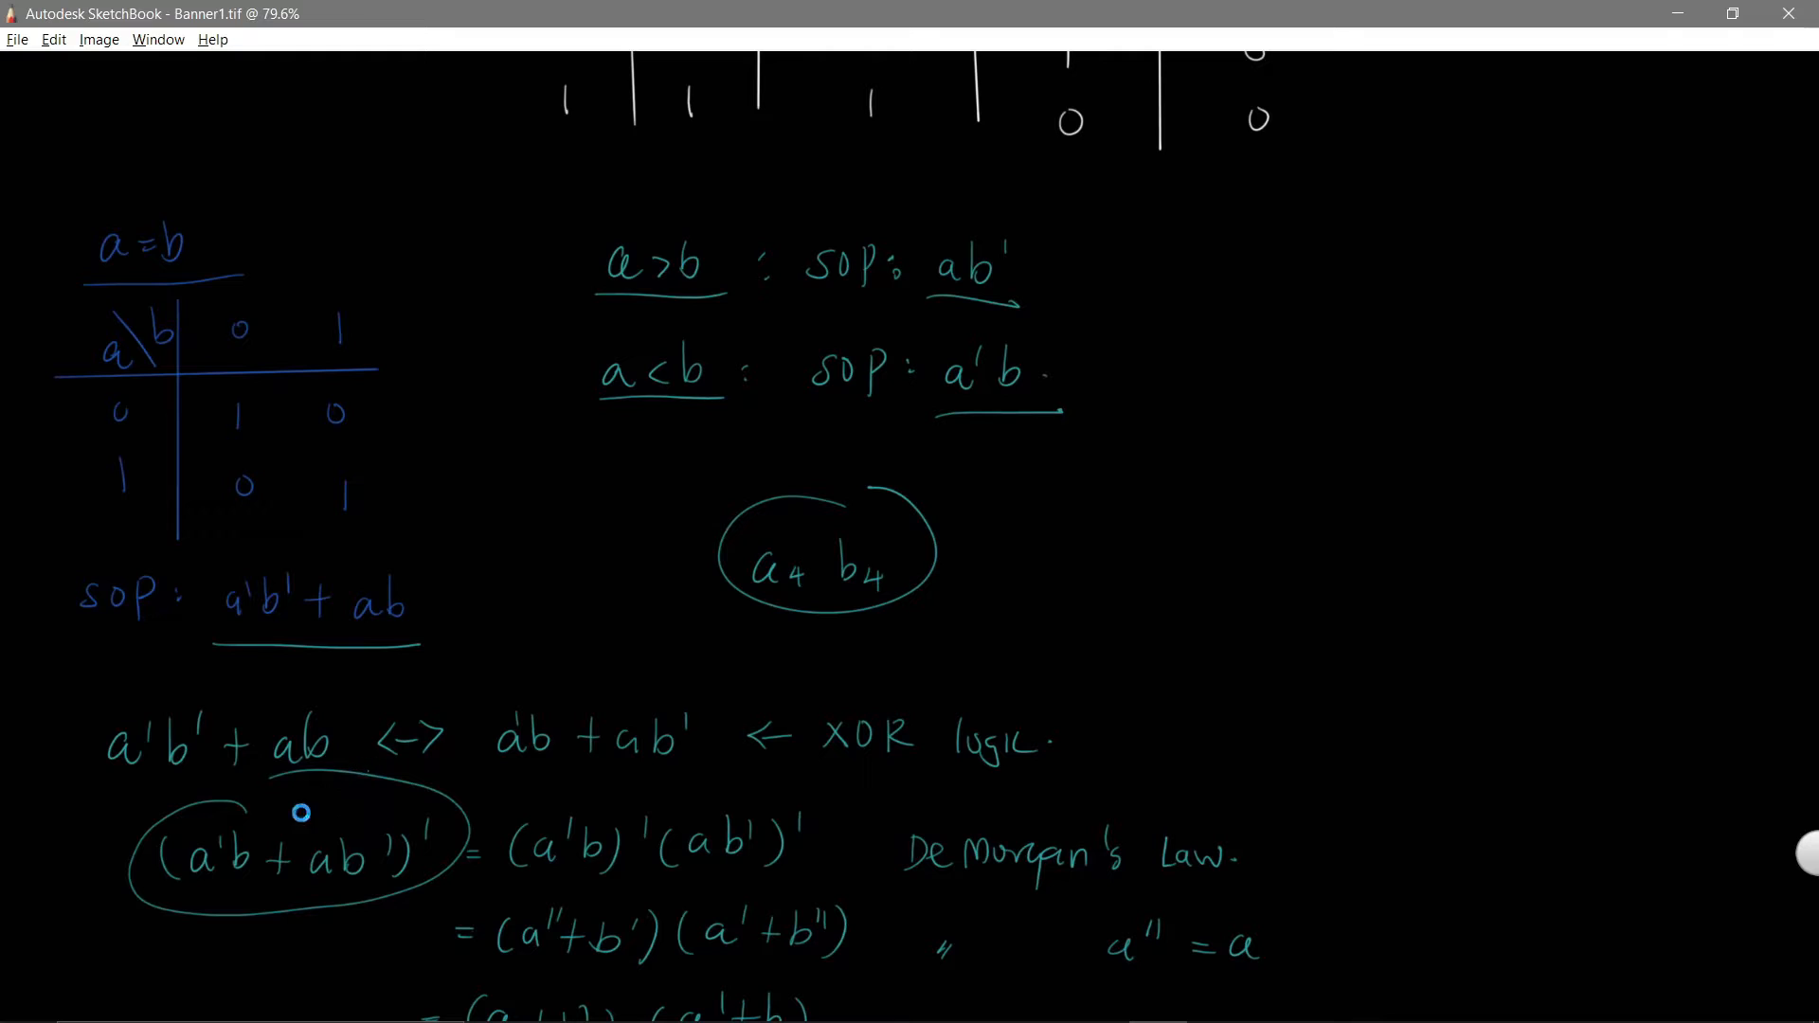
pyautogui.hotkey('ctrl', 'z')
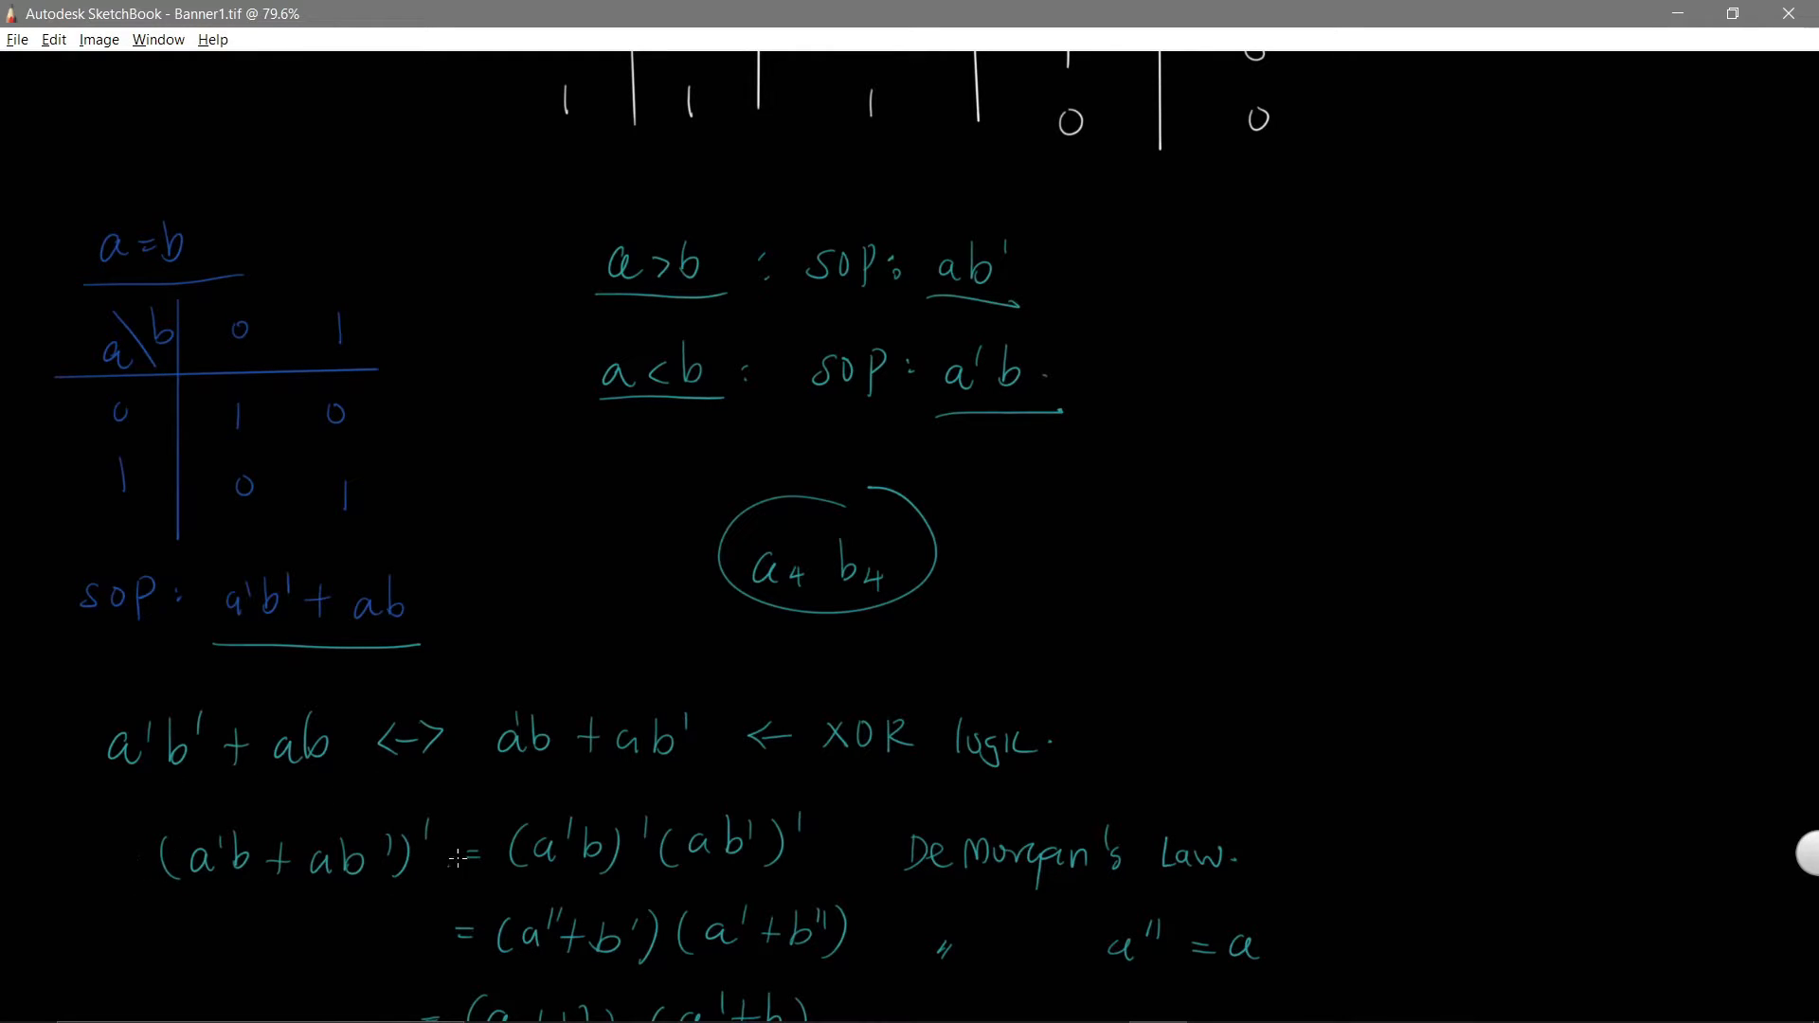
# Step: Handwrite the expression (a'b + ab')' followed by an implication arrow in white, below the "a unit of circuit" note
pyautogui.scroll(-12, 394, 796)
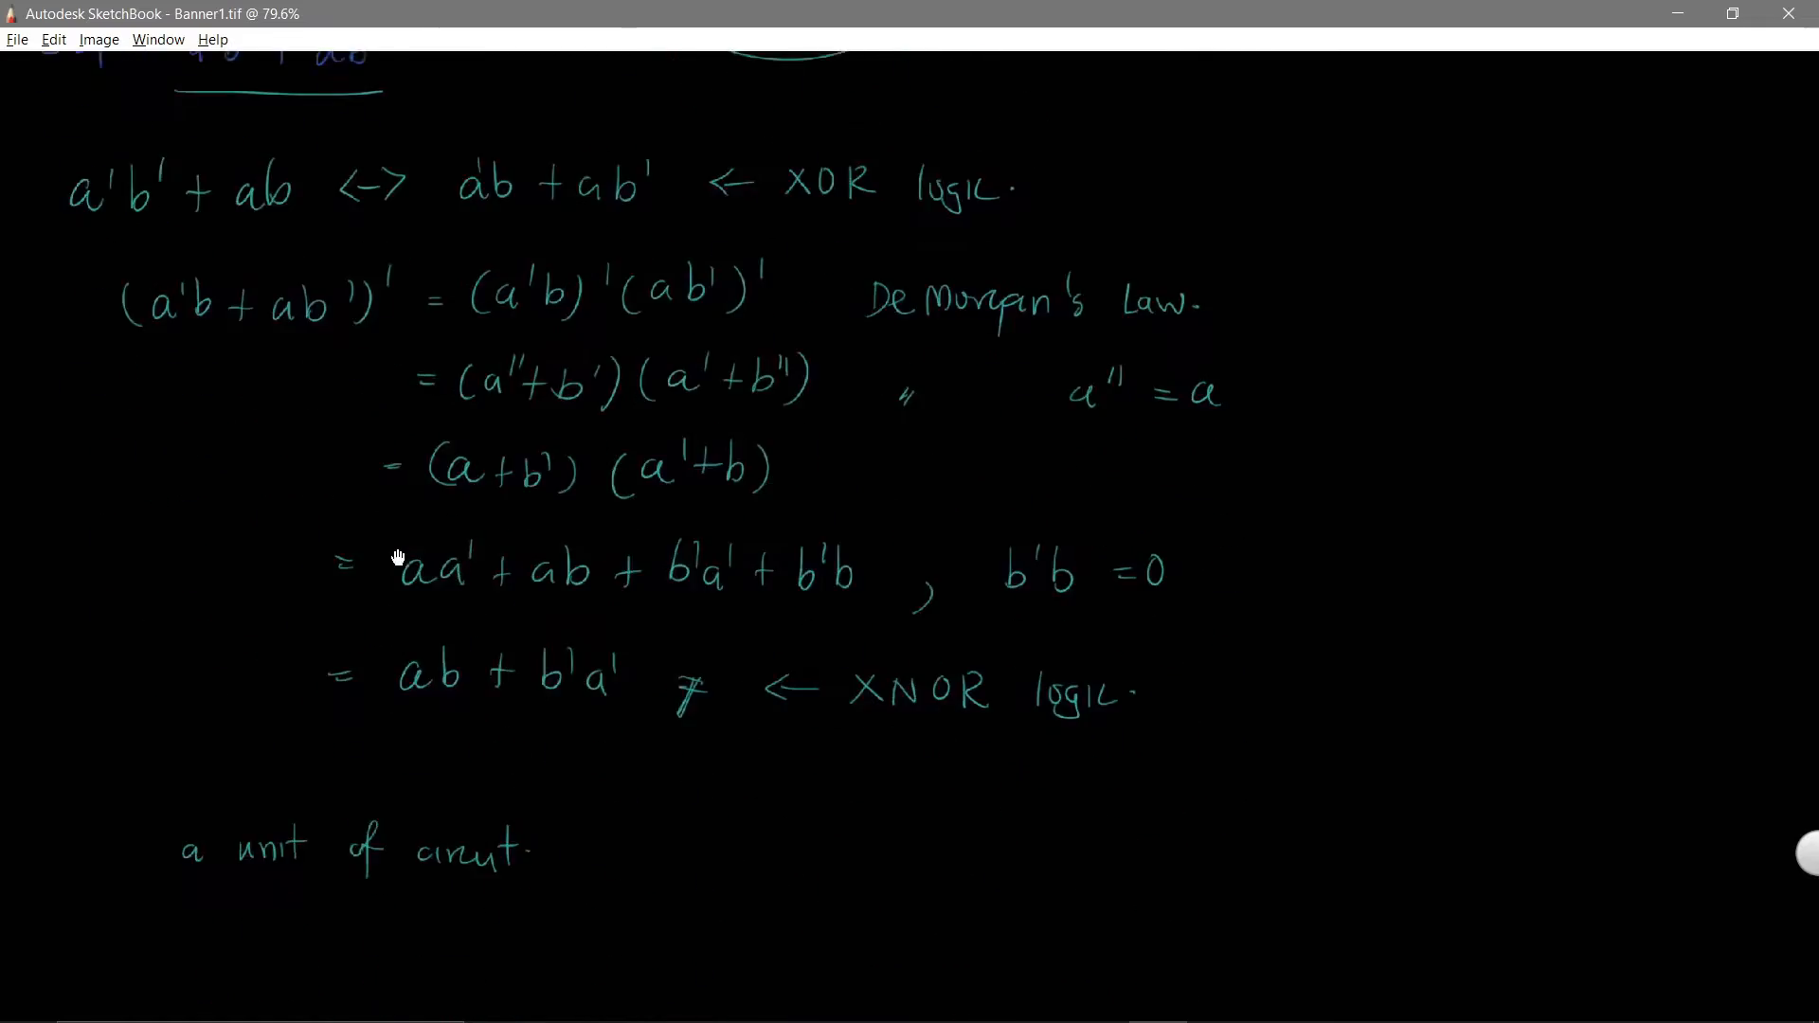
pyautogui.moveTo(417, 387); pyautogui.dragTo(386, 877)
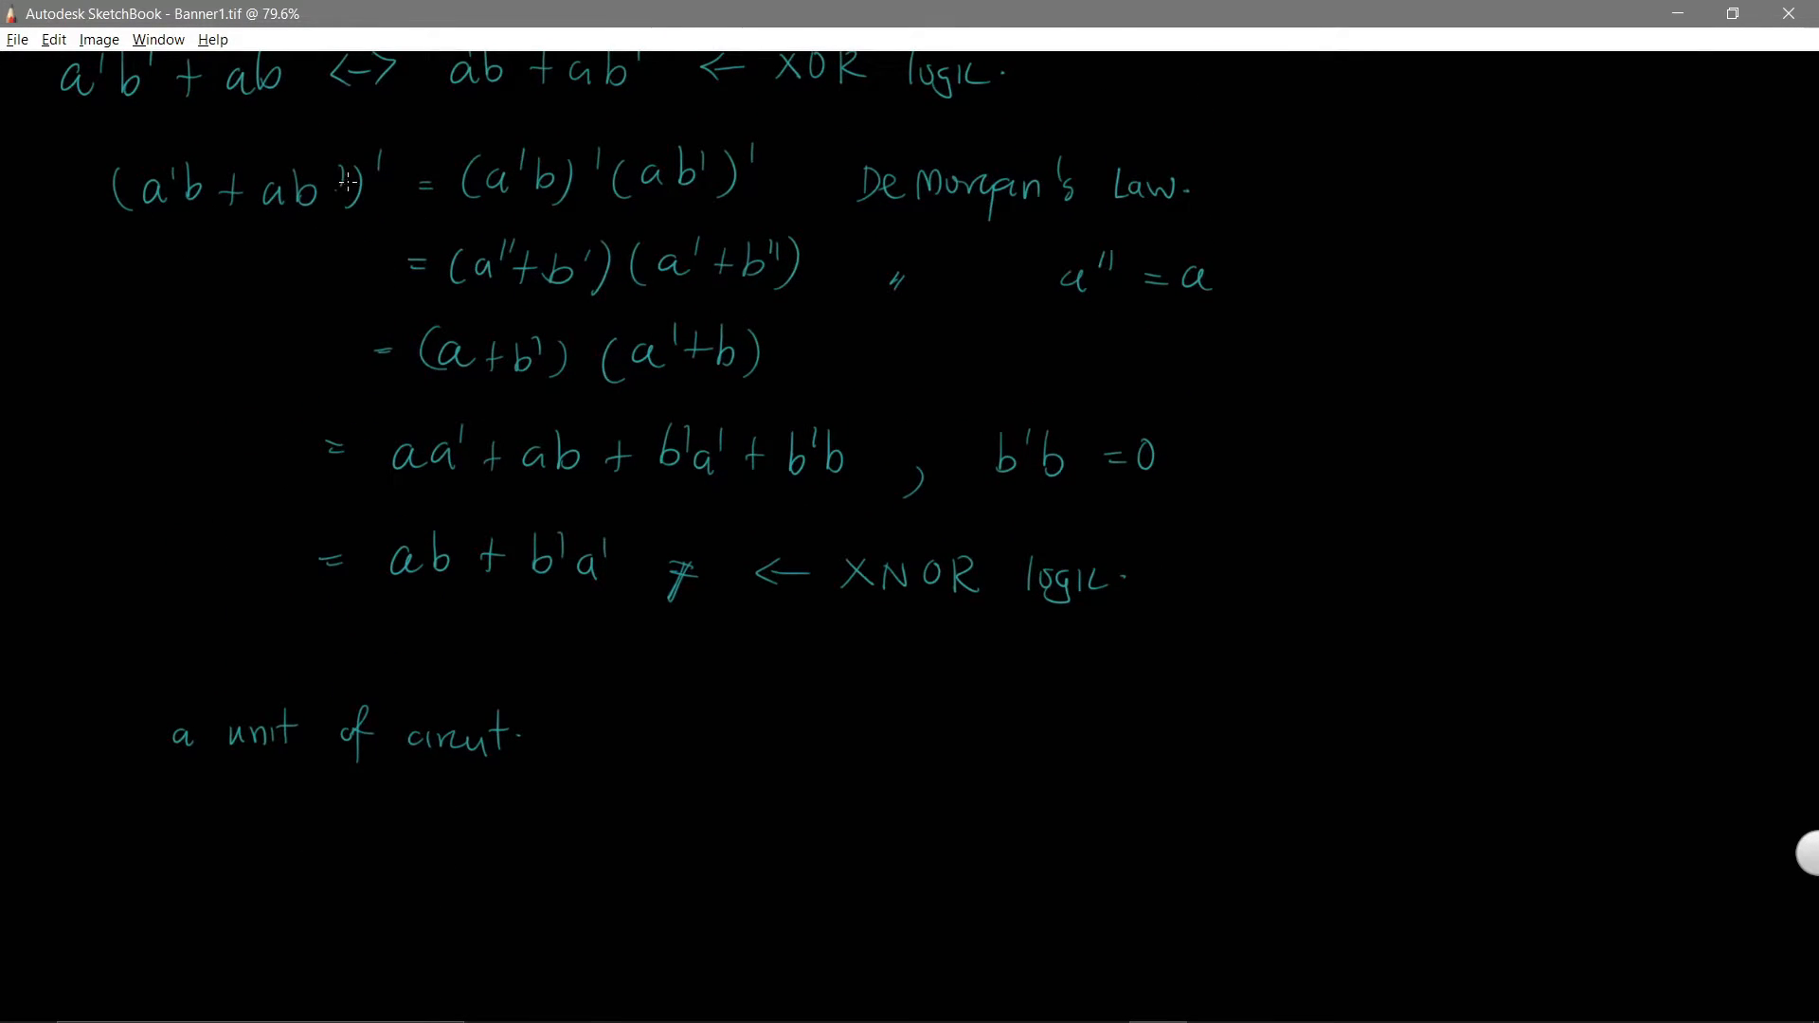
pyautogui.moveTo(481, 756); pyautogui.dragTo(489, 258)
pyautogui.press('Tab')
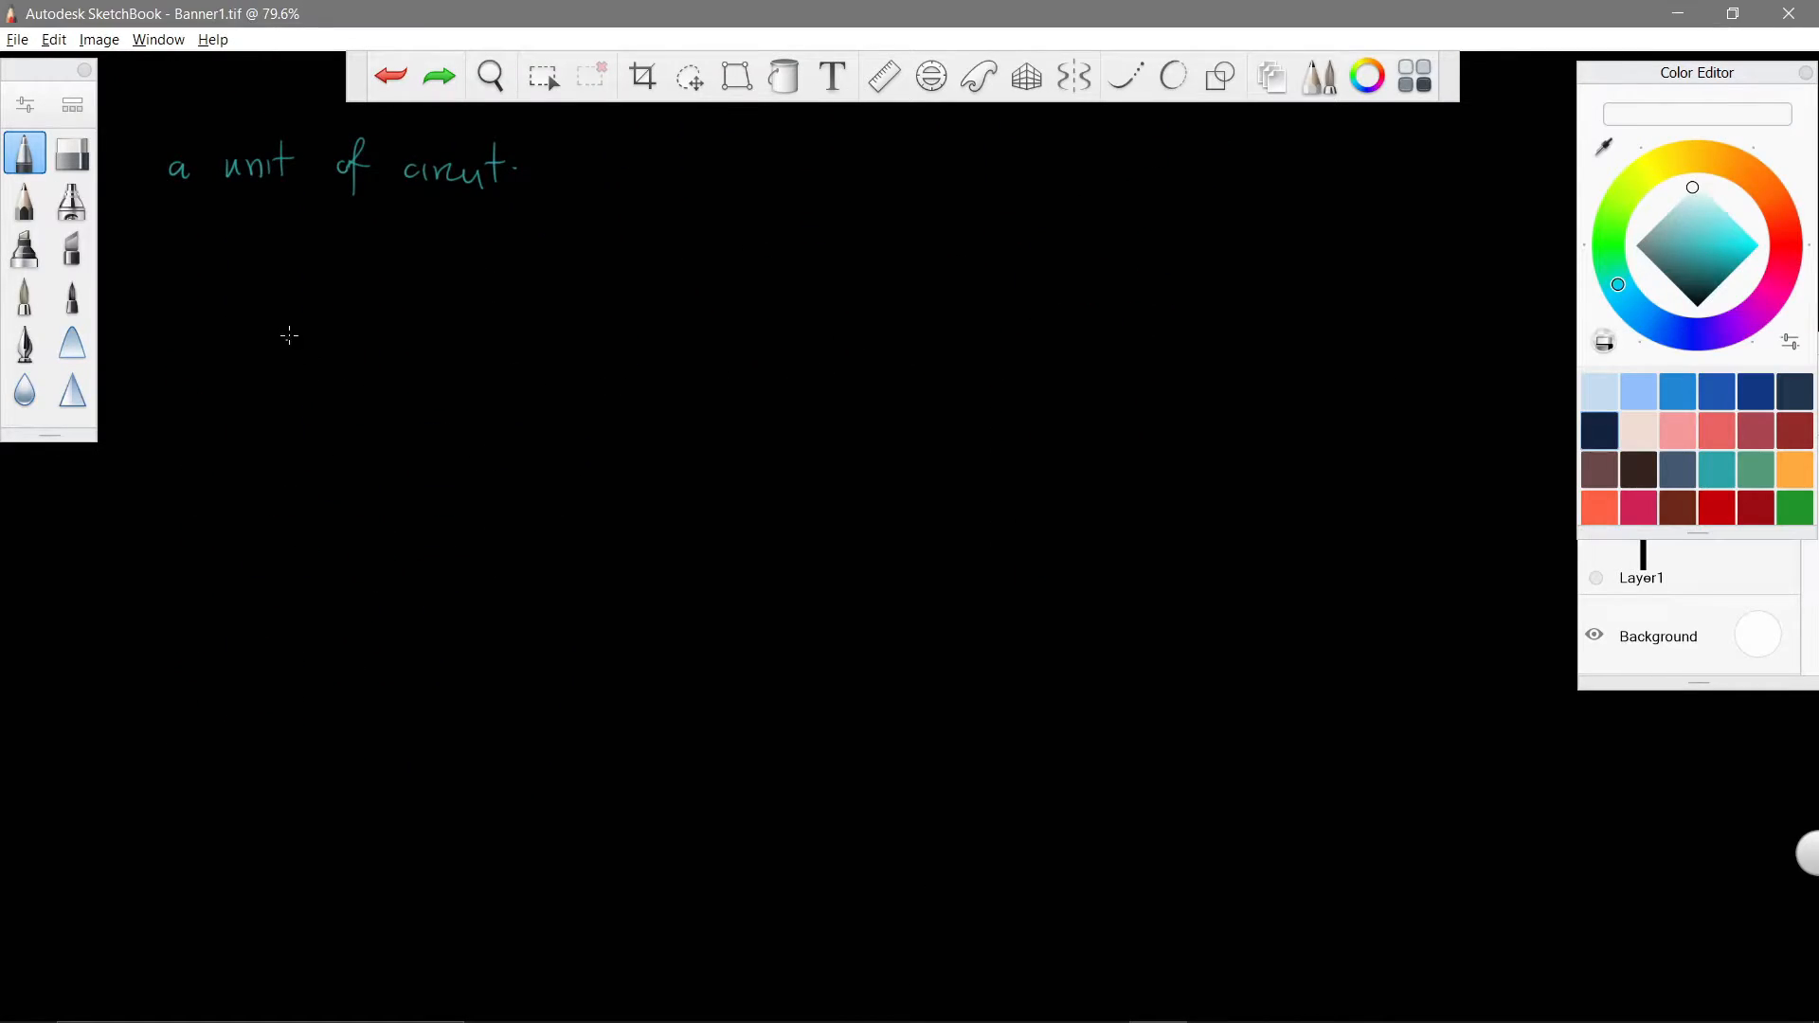
pyautogui.press('Tab')
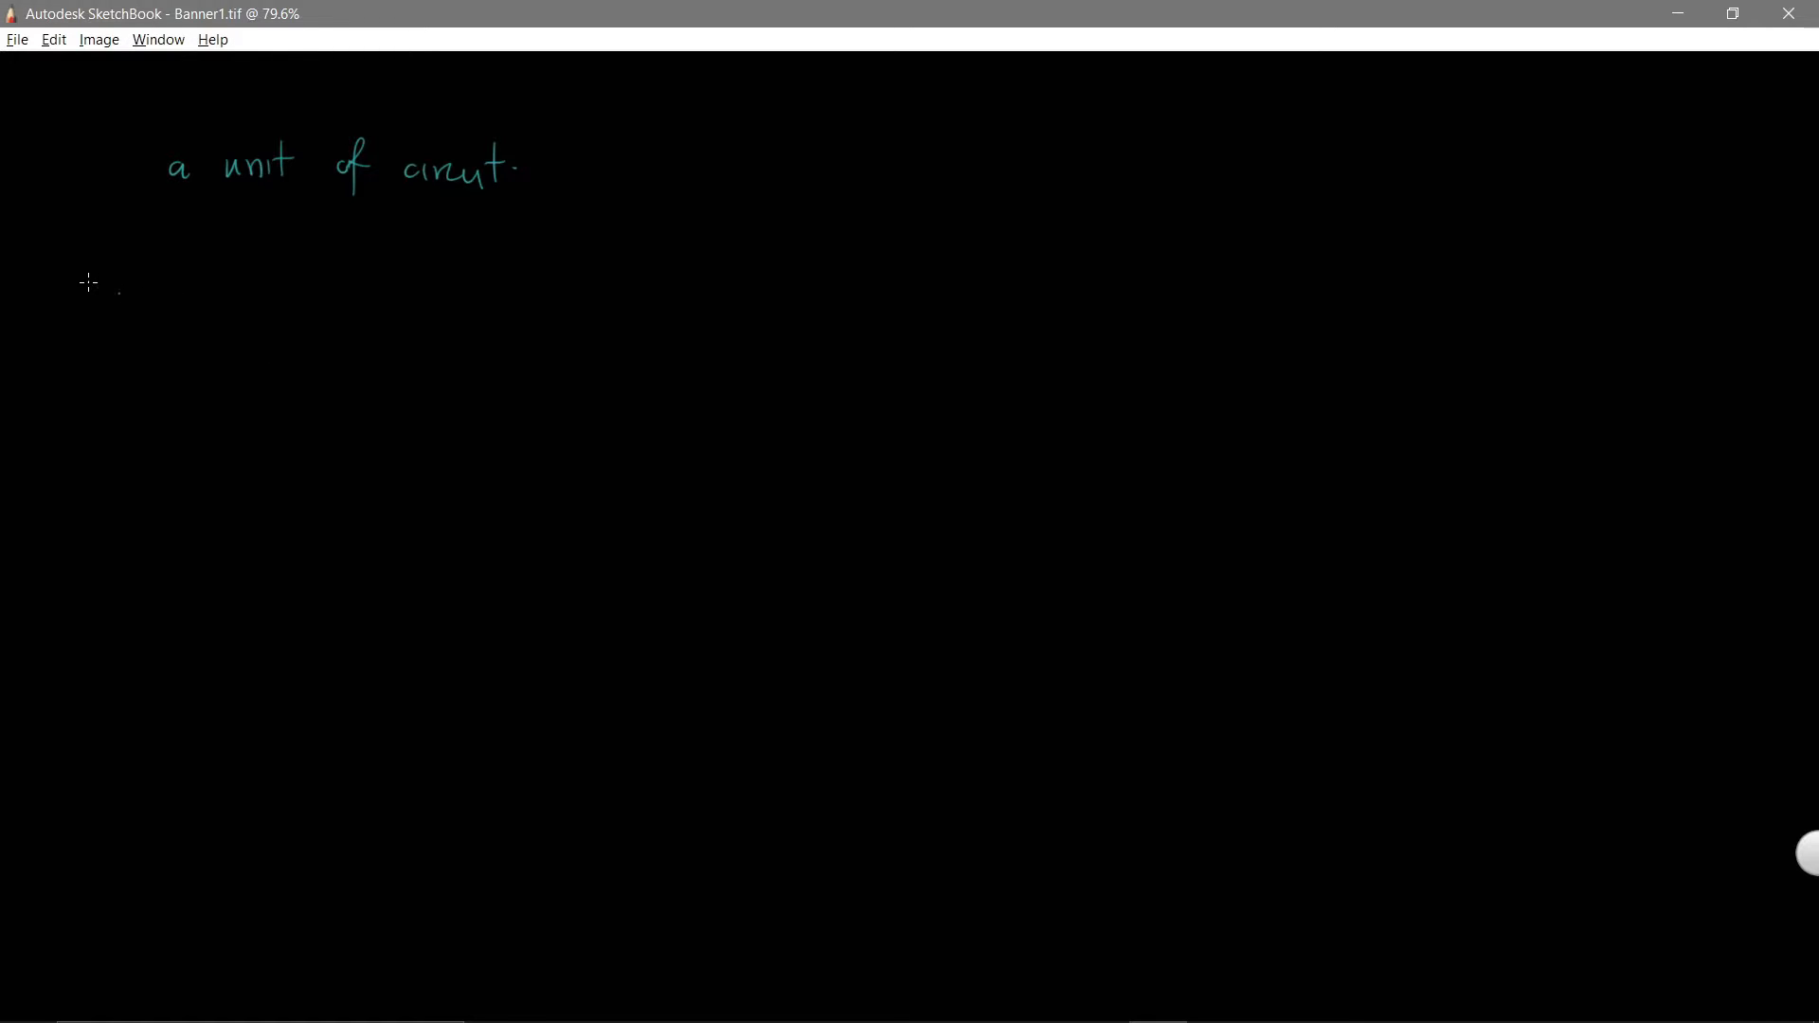
pyautogui.moveTo(167, 322); pyautogui.dragTo(178, 343)
pyautogui.moveTo(188, 307)
pyautogui.mouseDown()
pyautogui.moveTo(216, 347)
pyautogui.moveTo(208, 332)
pyautogui.mouseUp()
pyautogui.moveTo(258, 309)
pyautogui.mouseDown()
pyautogui.moveTo(257, 348)
pyautogui.moveTo(273, 327)
pyautogui.moveTo(325, 346)
pyautogui.mouseUp()
pyautogui.moveTo(336, 303)
pyautogui.mouseDown()
pyautogui.moveTo(339, 343)
pyautogui.moveTo(350, 329)
pyautogui.mouseUp()
pyautogui.moveTo(365, 305); pyautogui.dragTo(365, 337)
pyautogui.moveTo(386, 303); pyautogui.dragTo(370, 359)
pyautogui.moveTo(120, 317); pyautogui.dragTo(123, 346)
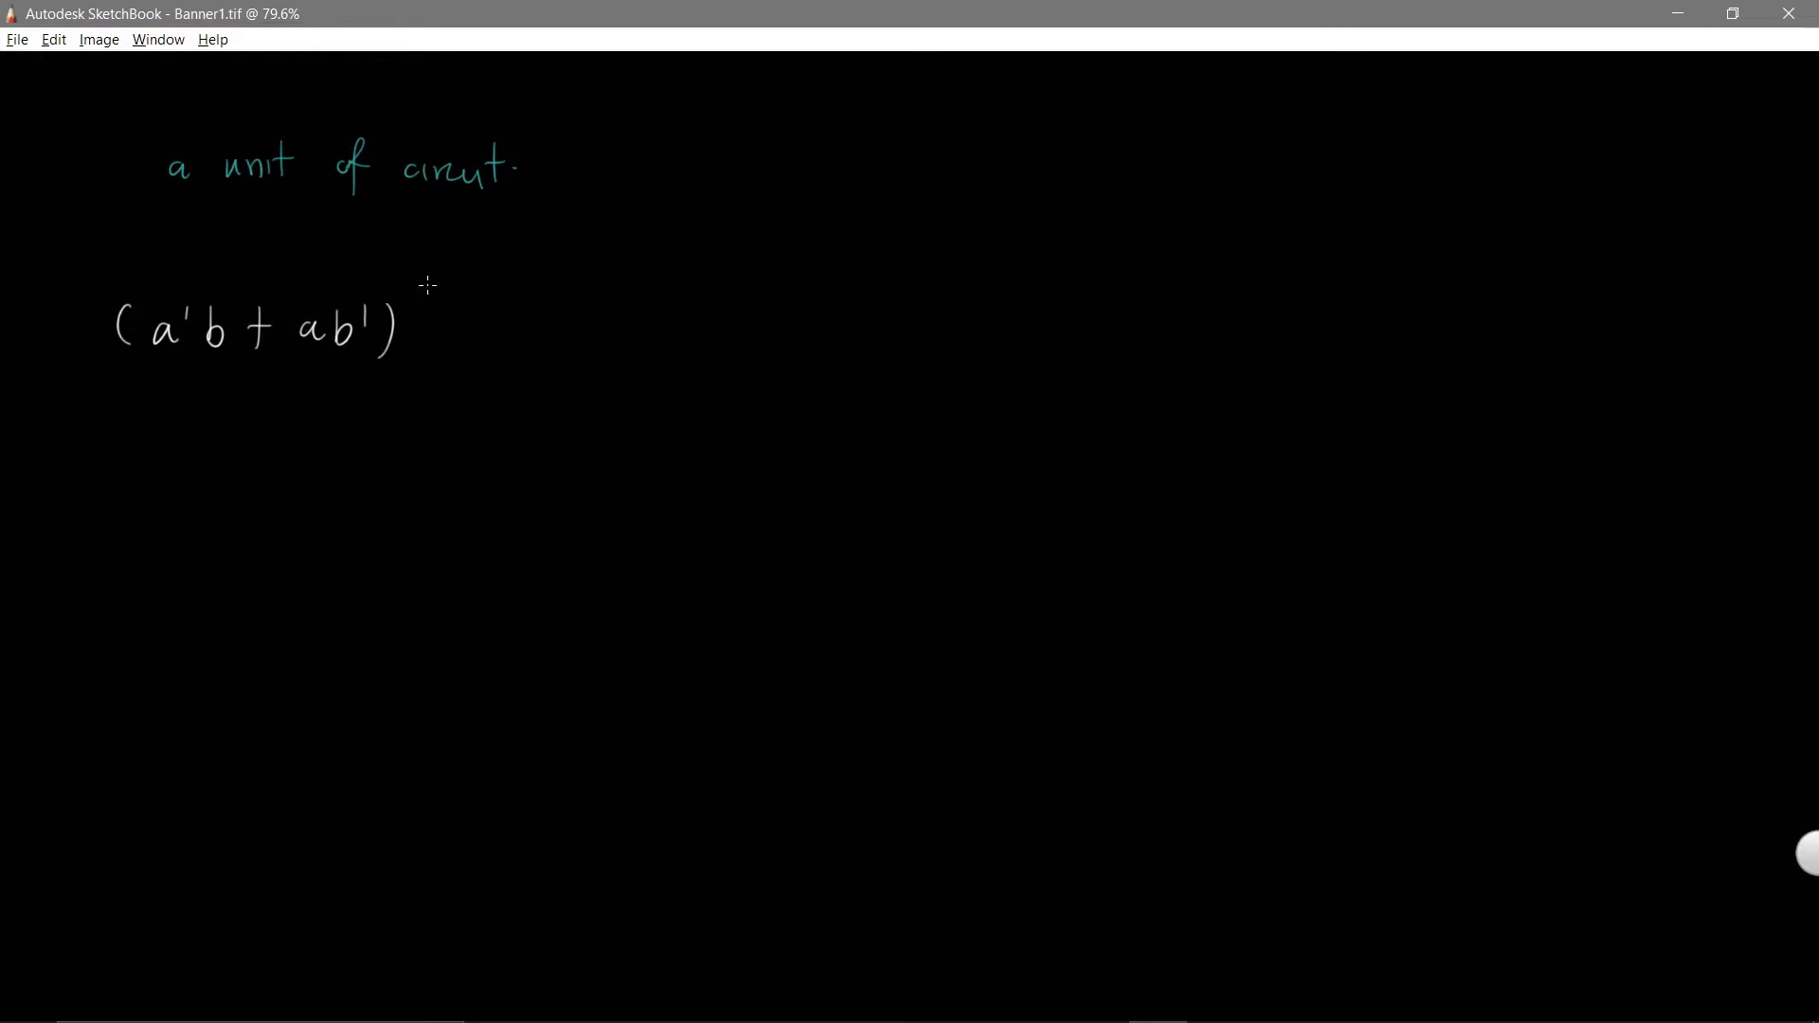
pyautogui.moveTo(428, 287)
pyautogui.mouseDown()
pyautogui.moveTo(424, 306)
pyautogui.moveTo(524, 312)
pyautogui.mouseUp()
pyautogui.moveTo(508, 322); pyautogui.dragTo(536, 334)
# Step: Draw two AND gates wired into an OR gate whose output passes through an inverter
pyautogui.moveTo(886, 266)
pyautogui.mouseDown()
pyautogui.moveTo(886, 298)
pyautogui.moveTo(908, 256)
pyautogui.moveTo(914, 305)
pyautogui.moveTo(891, 304)
pyautogui.mouseUp()
pyautogui.moveTo(890, 385)
pyautogui.mouseDown()
pyautogui.moveTo(888, 433)
pyautogui.moveTo(932, 381)
pyautogui.moveTo(965, 427)
pyautogui.moveTo(888, 438)
pyautogui.mouseUp()
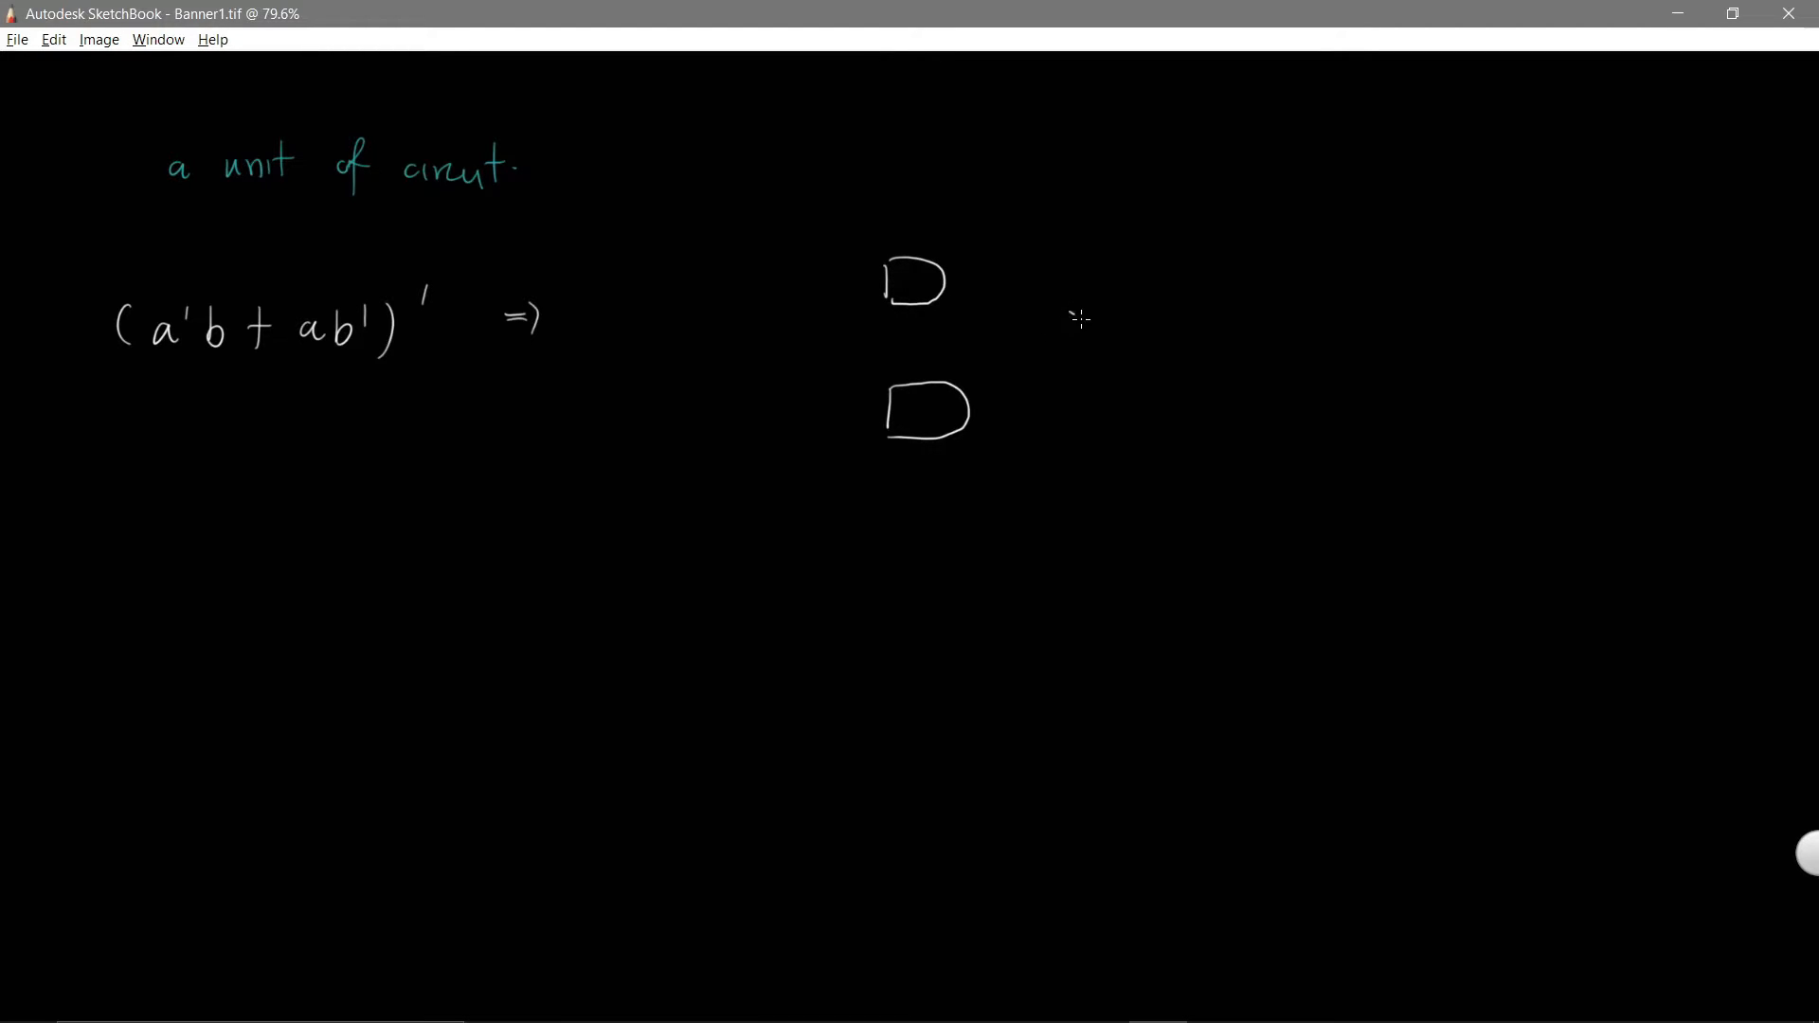
pyautogui.moveTo(1071, 310)
pyautogui.mouseDown()
pyautogui.moveTo(1077, 386)
pyautogui.moveTo(1141, 338)
pyautogui.moveTo(1070, 390)
pyautogui.mouseUp()
pyautogui.moveTo(1206, 337)
pyautogui.mouseDown()
pyautogui.moveTo(1206, 368)
pyautogui.moveTo(1237, 352)
pyautogui.mouseUp()
pyautogui.moveTo(1238, 352)
pyautogui.mouseDown()
pyautogui.moveTo(1207, 368)
pyautogui.moveTo(1247, 346)
pyautogui.mouseUp()
pyautogui.moveTo(949, 282)
pyautogui.mouseDown()
pyautogui.moveTo(993, 284)
pyautogui.moveTo(1077, 351)
pyautogui.moveTo(982, 413)
pyautogui.mouseUp()
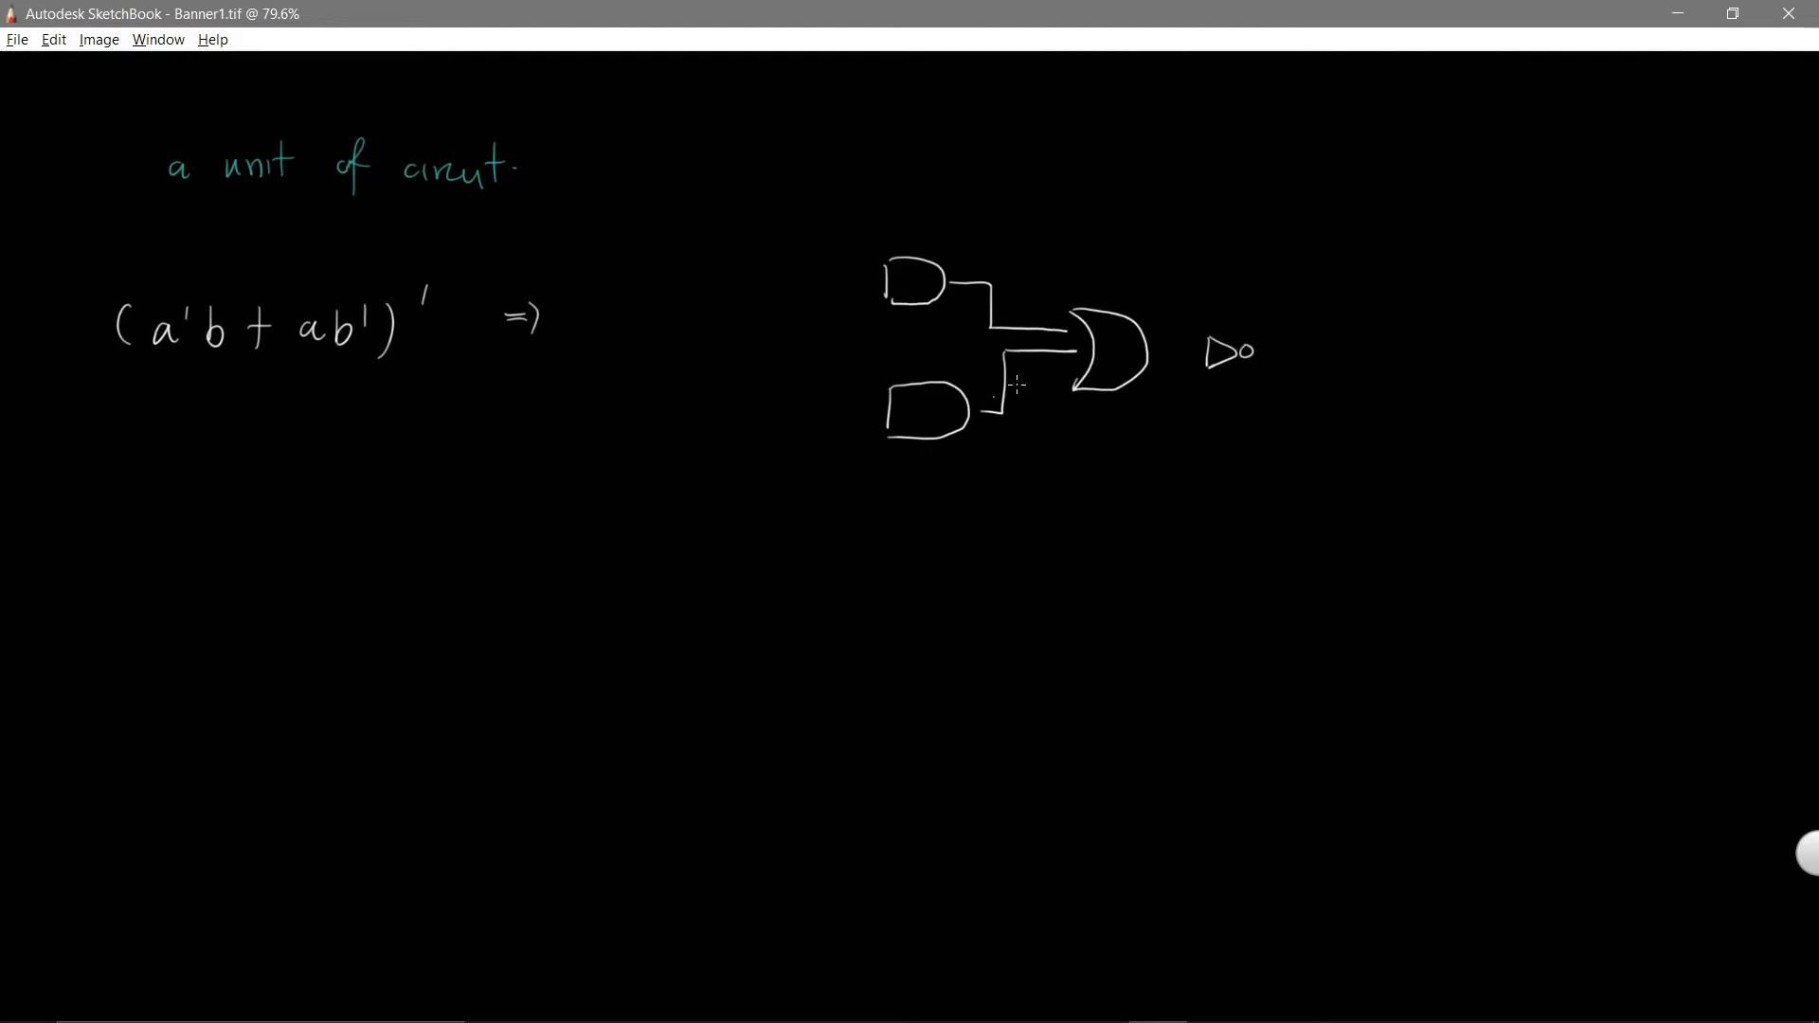
pyautogui.moveTo(1147, 347); pyautogui.dragTo(1284, 351)
# Step: Draw two input lines branching to both AND gates, with an inverter on one input of each gate
pyautogui.moveTo(779, 263)
pyautogui.mouseDown()
pyautogui.moveTo(884, 268)
pyautogui.moveTo(765, 293)
pyautogui.moveTo(833, 292)
pyautogui.moveTo(806, 304)
pyautogui.mouseUp()
pyautogui.moveTo(838, 287); pyautogui.dragTo(885, 293)
pyautogui.moveTo(780, 261)
pyautogui.mouseDown()
pyautogui.moveTo(702, 258)
pyautogui.moveTo(732, 289)
pyautogui.moveTo(694, 289)
pyautogui.moveTo(779, 287)
pyautogui.moveTo(775, 419)
pyautogui.moveTo(888, 419)
pyautogui.mouseUp()
pyautogui.moveTo(747, 290)
pyautogui.mouseDown()
pyautogui.moveTo(747, 384)
pyautogui.moveTo(873, 387)
pyautogui.mouseUp()
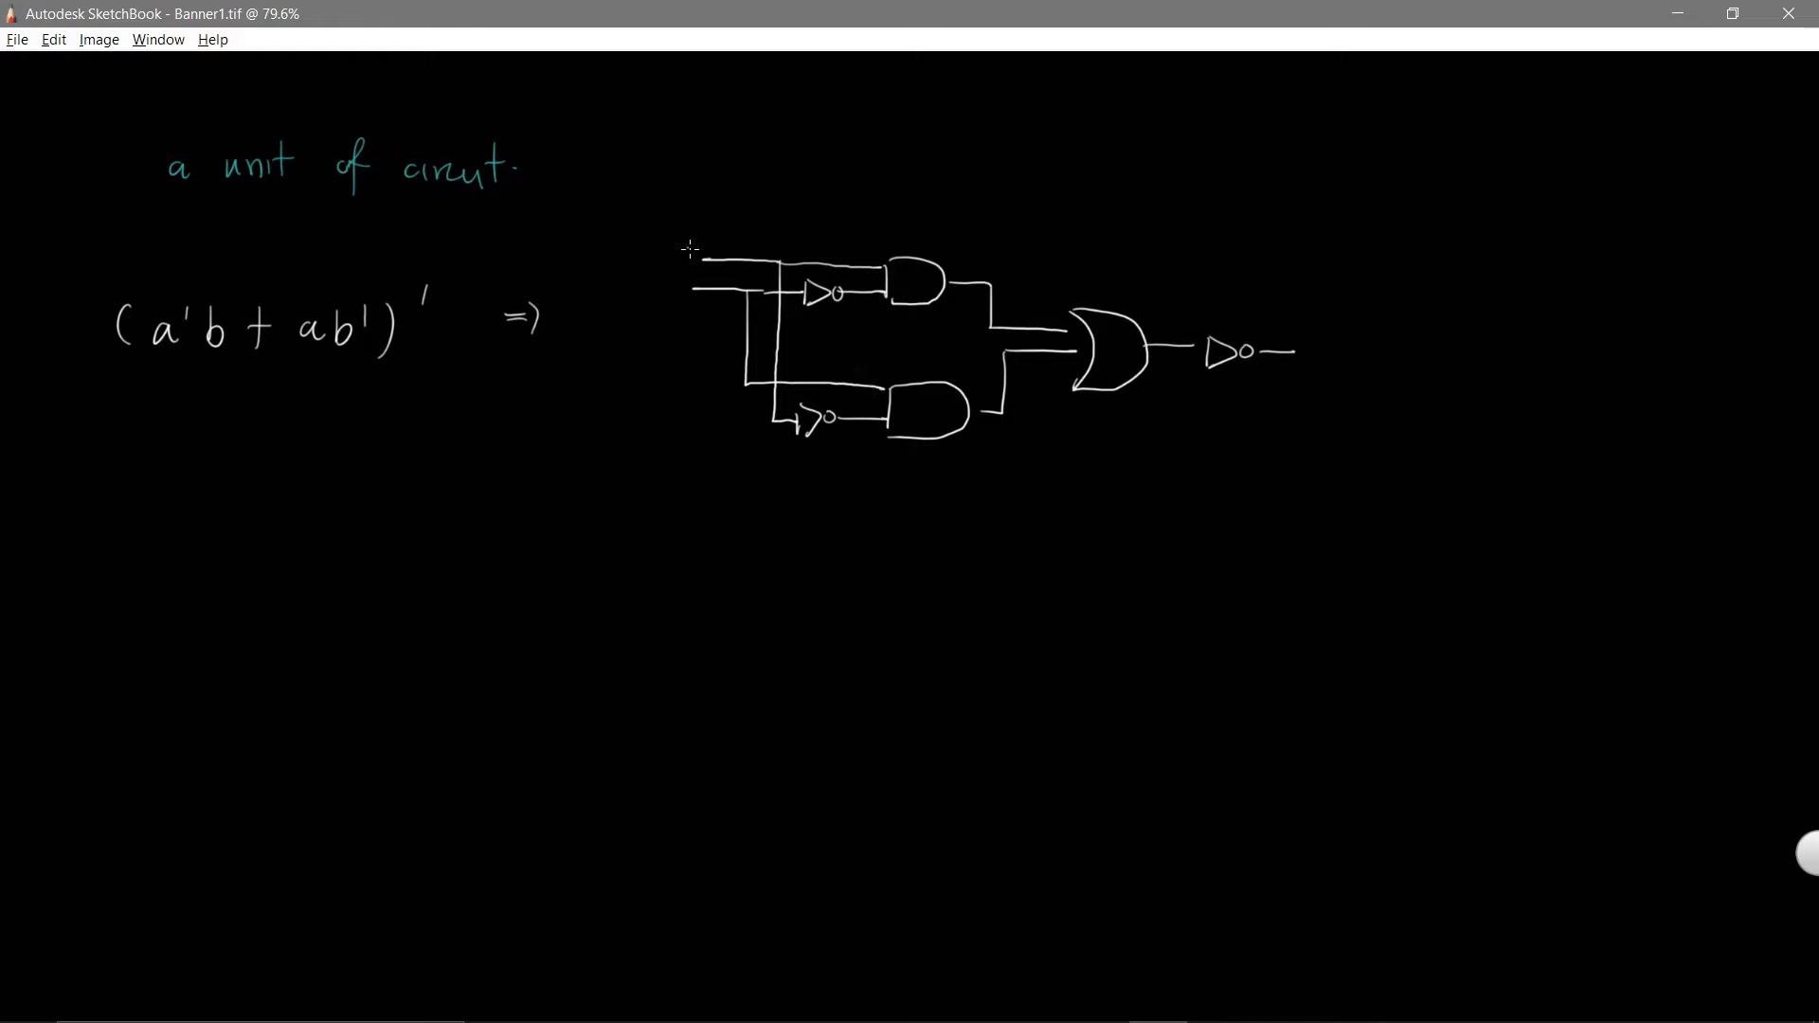
# Step: Label the input lines a and b, and the two AND gates ab' and a'b
pyautogui.moveTo(688, 245); pyautogui.dragTo(674, 295)
pyautogui.moveTo(918, 216)
pyautogui.mouseDown()
pyautogui.moveTo(928, 237)
pyautogui.moveTo(966, 232)
pyautogui.mouseUp()
pyautogui.moveTo(921, 473)
pyautogui.mouseDown()
pyautogui.moveTo(938, 495)
pyautogui.moveTo(948, 470)
pyautogui.moveTo(988, 483)
pyautogui.mouseUp()
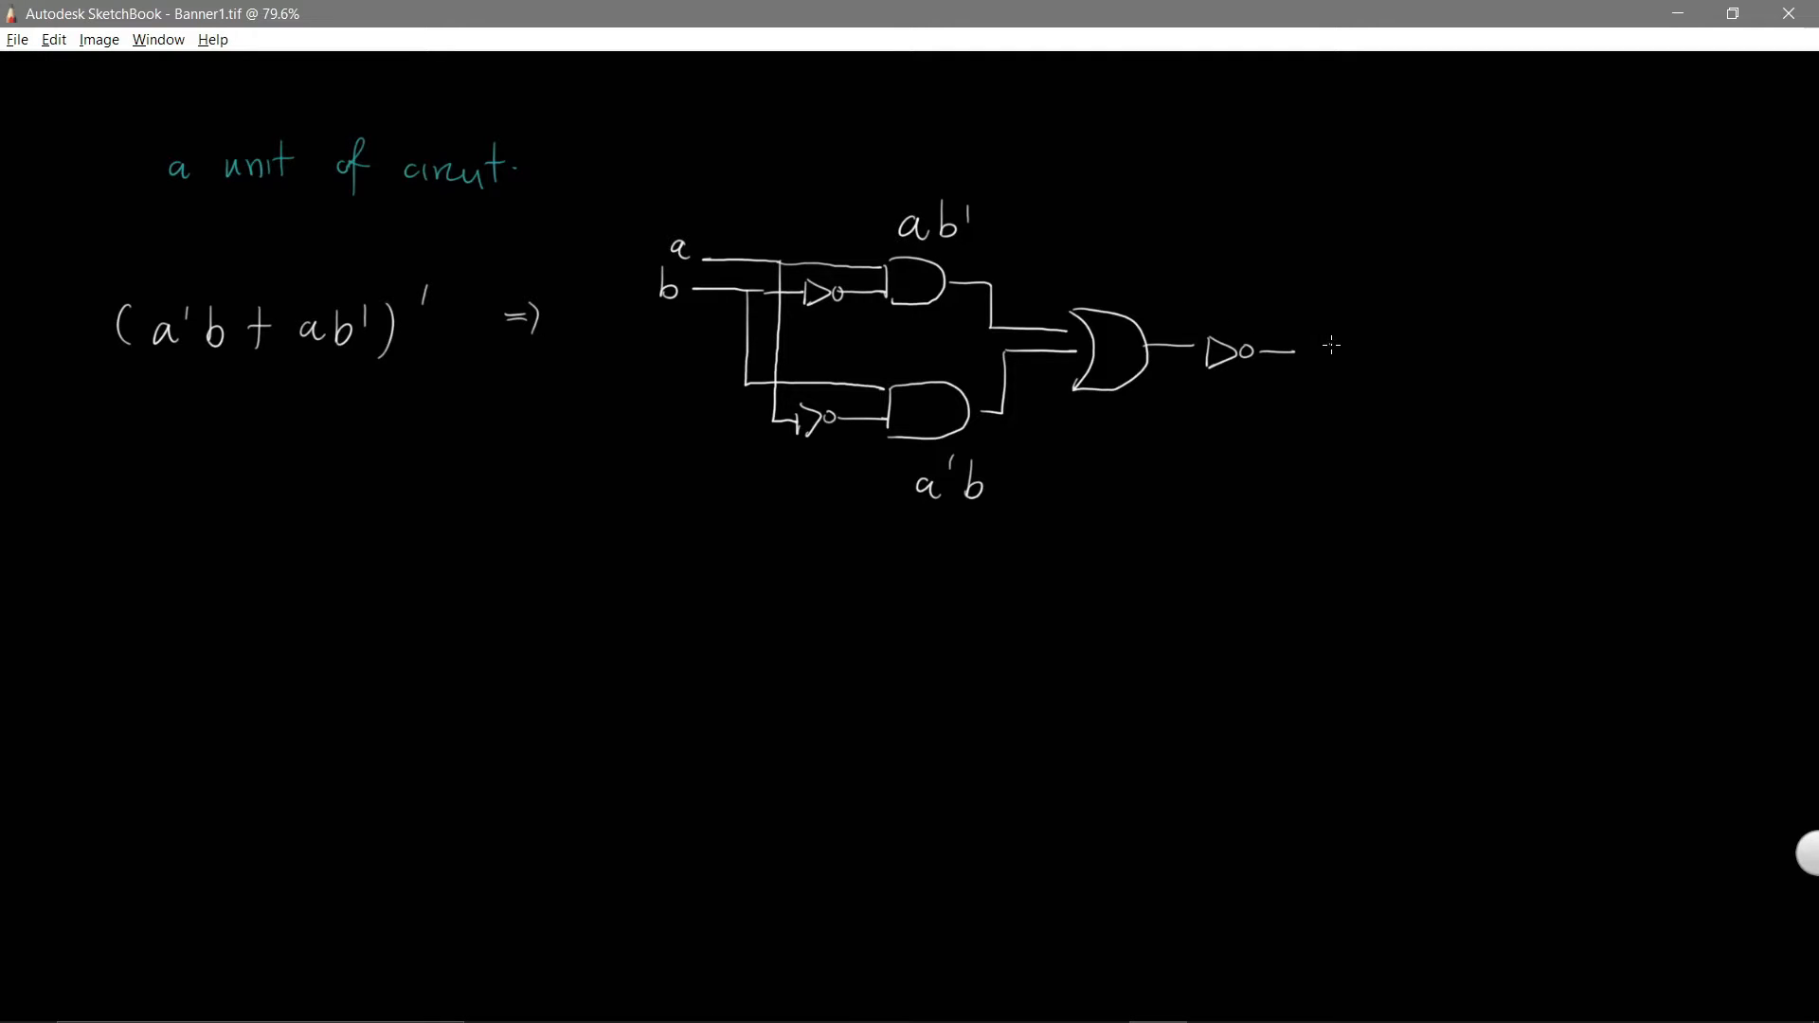
# Step: Label the circuit output with a circled XNOR and write a=b beside it
pyautogui.moveTo(1323, 337); pyautogui.dragTo(1346, 364)
pyautogui.moveTo(1346, 333)
pyautogui.mouseDown()
pyautogui.moveTo(1325, 364)
pyautogui.moveTo(1389, 341)
pyautogui.mouseUp()
pyautogui.moveTo(1409, 337); pyautogui.dragTo(1424, 370)
pyautogui.moveTo(1388, 299)
pyautogui.mouseDown()
pyautogui.moveTo(1454, 349)
pyautogui.moveTo(1404, 301)
pyautogui.mouseUp()
pyautogui.moveTo(1521, 349); pyautogui.dragTo(1544, 352)
pyautogui.moveTo(1528, 363); pyautogui.dragTo(1570, 369)
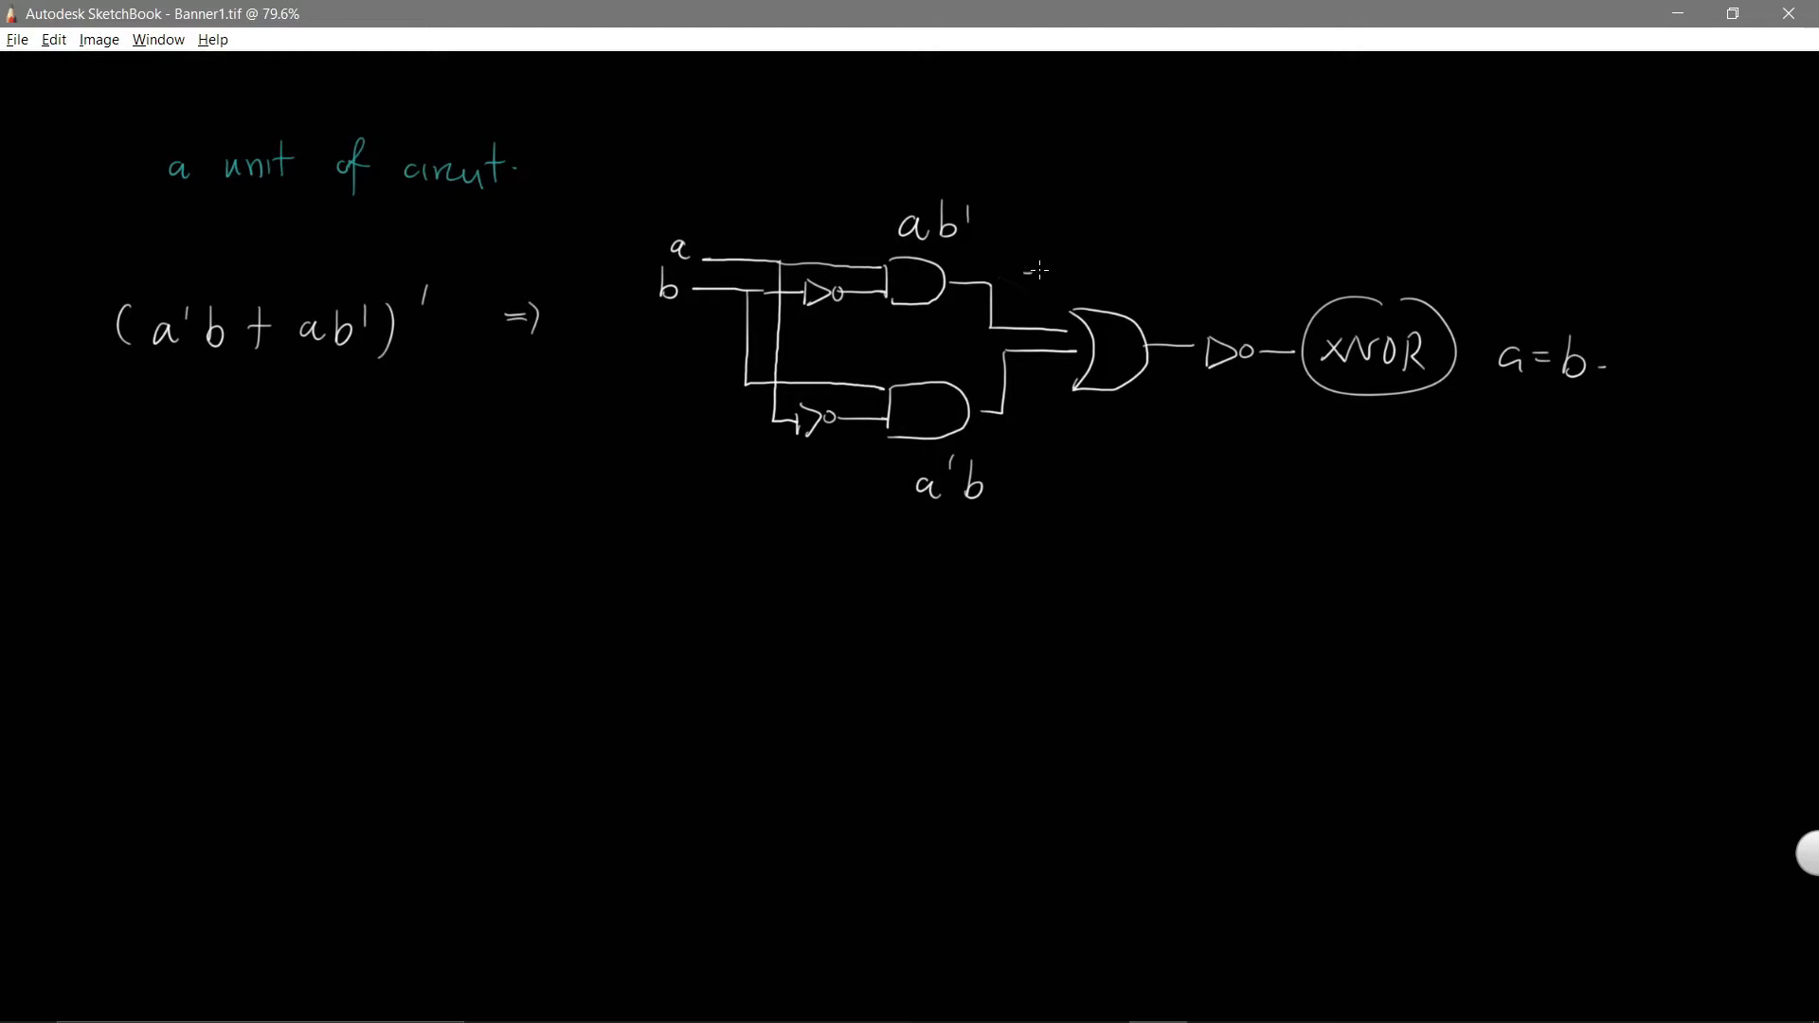
# Step: Draw arrows to the two AND gate outputs and annotate them a>b for ab' and a<b for a'b
pyautogui.moveTo(1071, 219)
pyautogui.mouseDown()
pyautogui.moveTo(1030, 280)
pyautogui.moveTo(1046, 282)
pyautogui.mouseUp()
pyautogui.moveTo(1094, 183)
pyautogui.mouseDown()
pyautogui.moveTo(1081, 197)
pyautogui.moveTo(1097, 199)
pyautogui.mouseUp()
pyautogui.moveTo(1104, 178)
pyautogui.mouseDown()
pyautogui.moveTo(1110, 197)
pyautogui.moveTo(1158, 190)
pyautogui.mouseUp()
pyautogui.moveTo(1078, 498)
pyautogui.mouseDown()
pyautogui.moveTo(1043, 438)
pyautogui.moveTo(1127, 512)
pyautogui.moveTo(1171, 512)
pyautogui.mouseUp()
pyautogui.moveTo(1174, 471); pyautogui.dragTo(1178, 510)
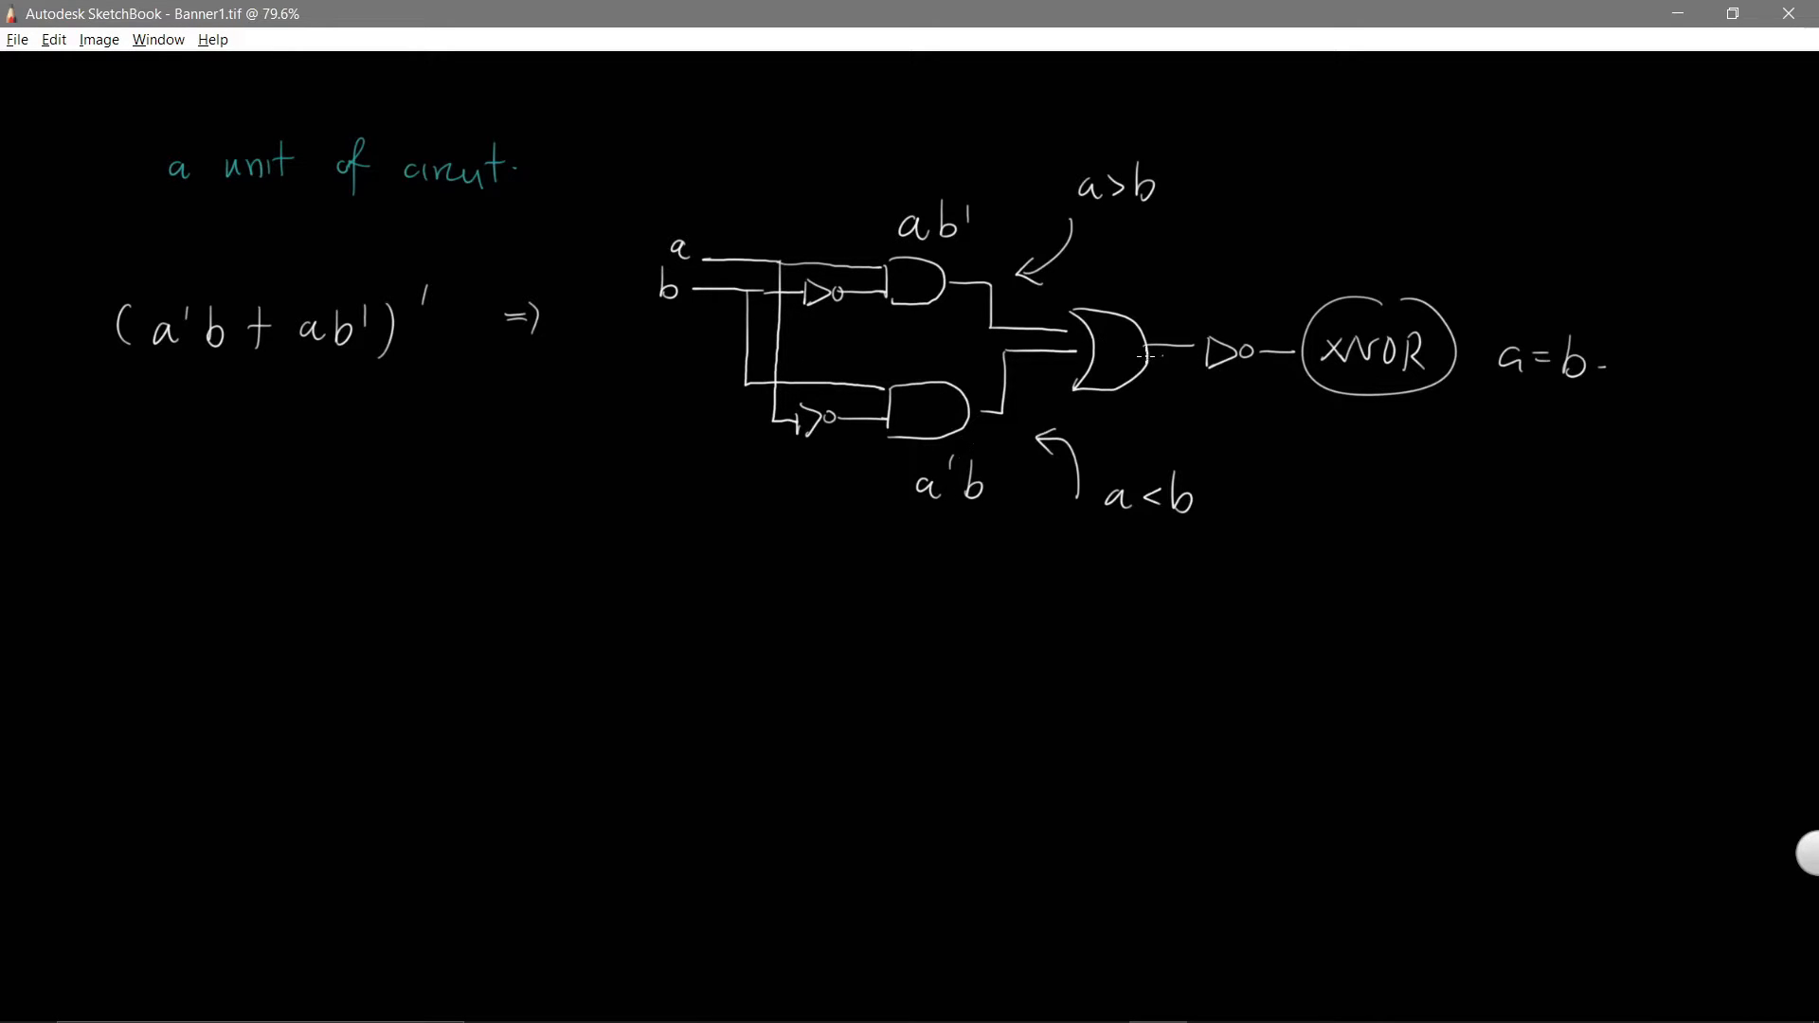
# Step: Write "6 gates" with a leading arrow and a closing end mark below the circuit
pyautogui.moveTo(799, 569)
pyautogui.mouseDown()
pyautogui.moveTo(794, 614)
pyautogui.moveTo(782, 592)
pyautogui.mouseUp()
pyautogui.moveTo(770, 580)
pyautogui.mouseDown()
pyautogui.moveTo(771, 602)
pyautogui.moveTo(840, 621)
pyautogui.mouseUp()
pyautogui.moveTo(886, 594); pyautogui.dragTo(900, 614)
pyautogui.moveTo(888, 592); pyautogui.dragTo(912, 589)
pyautogui.moveTo(904, 602); pyautogui.dragTo(921, 614)
pyautogui.moveTo(938, 597)
pyautogui.mouseDown()
pyautogui.moveTo(927, 616)
pyautogui.moveTo(995, 627)
pyautogui.mouseUp()
pyautogui.moveTo(990, 607); pyautogui.dragTo(1024, 614)
pyautogui.click(1034, 608)
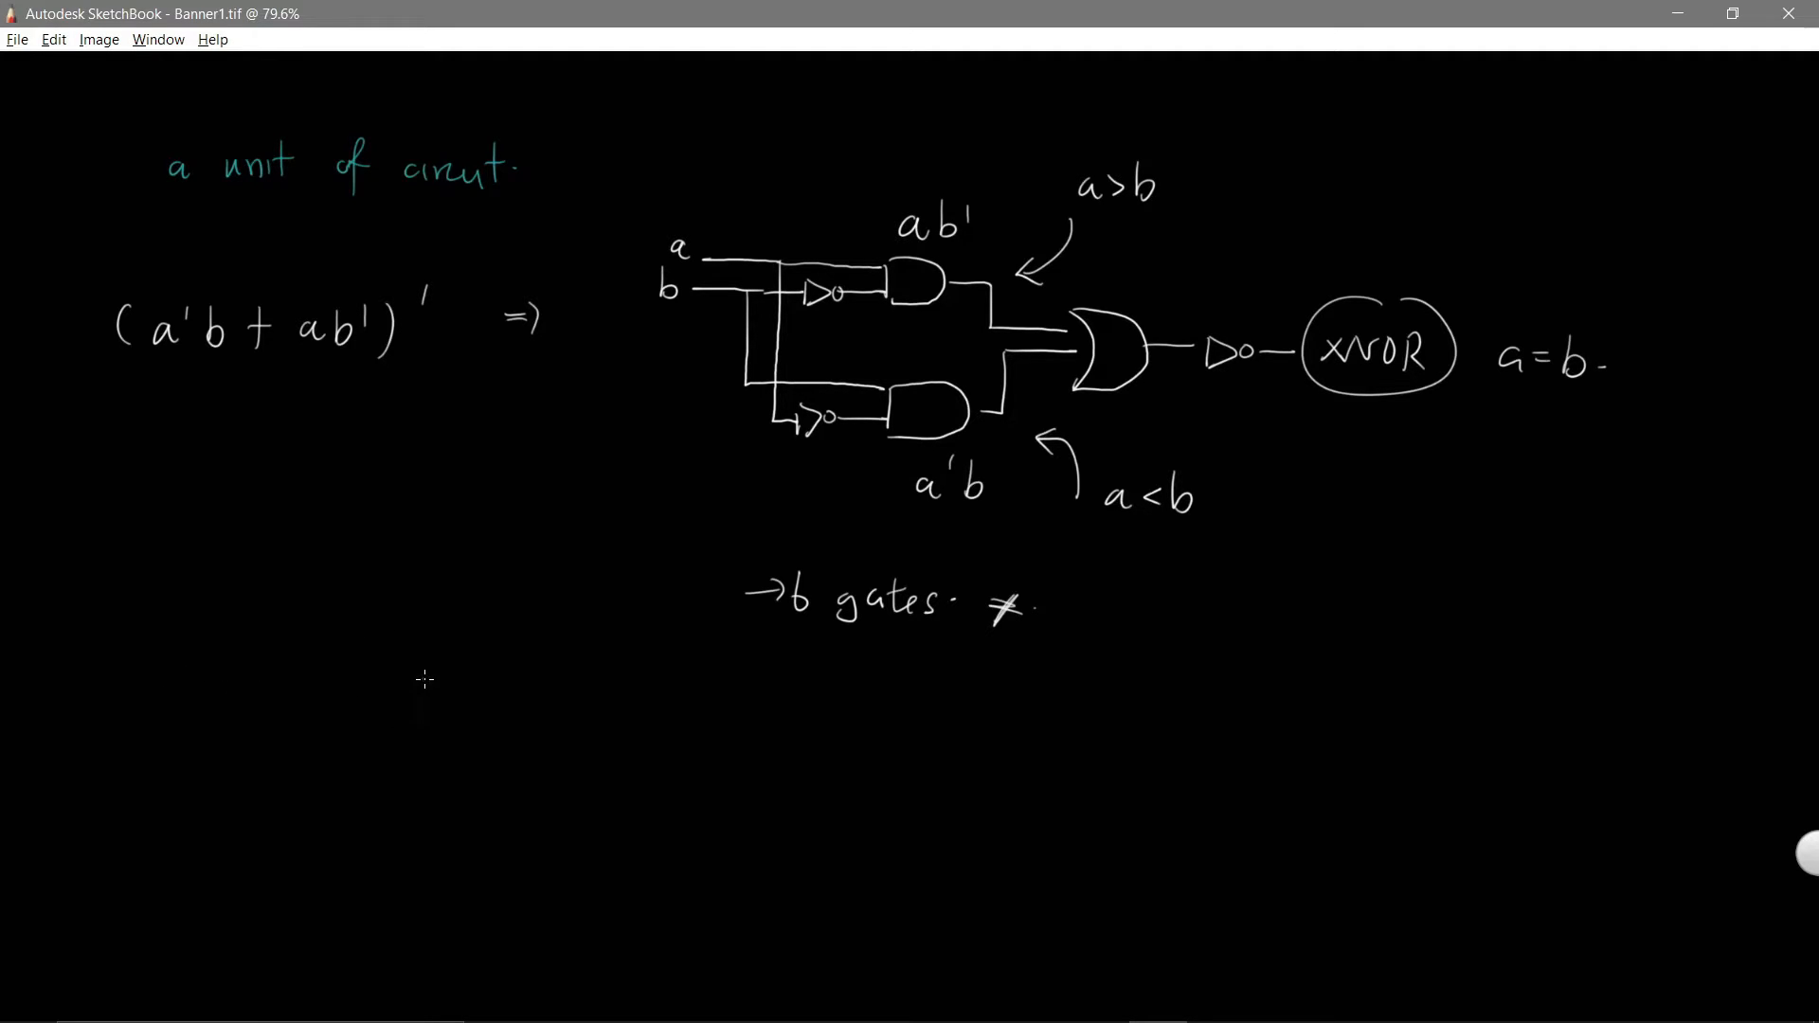
# Step: Draw an XNOR gate below the first circuit with two long input lines labelled a and b
pyautogui.moveTo(423, 676)
pyautogui.mouseDown()
pyautogui.moveTo(426, 735)
pyautogui.moveTo(555, 712)
pyautogui.moveTo(461, 740)
pyautogui.mouseUp()
pyautogui.moveTo(555, 701)
pyautogui.mouseDown()
pyautogui.moveTo(566, 715)
pyautogui.moveTo(557, 703)
pyautogui.mouseUp()
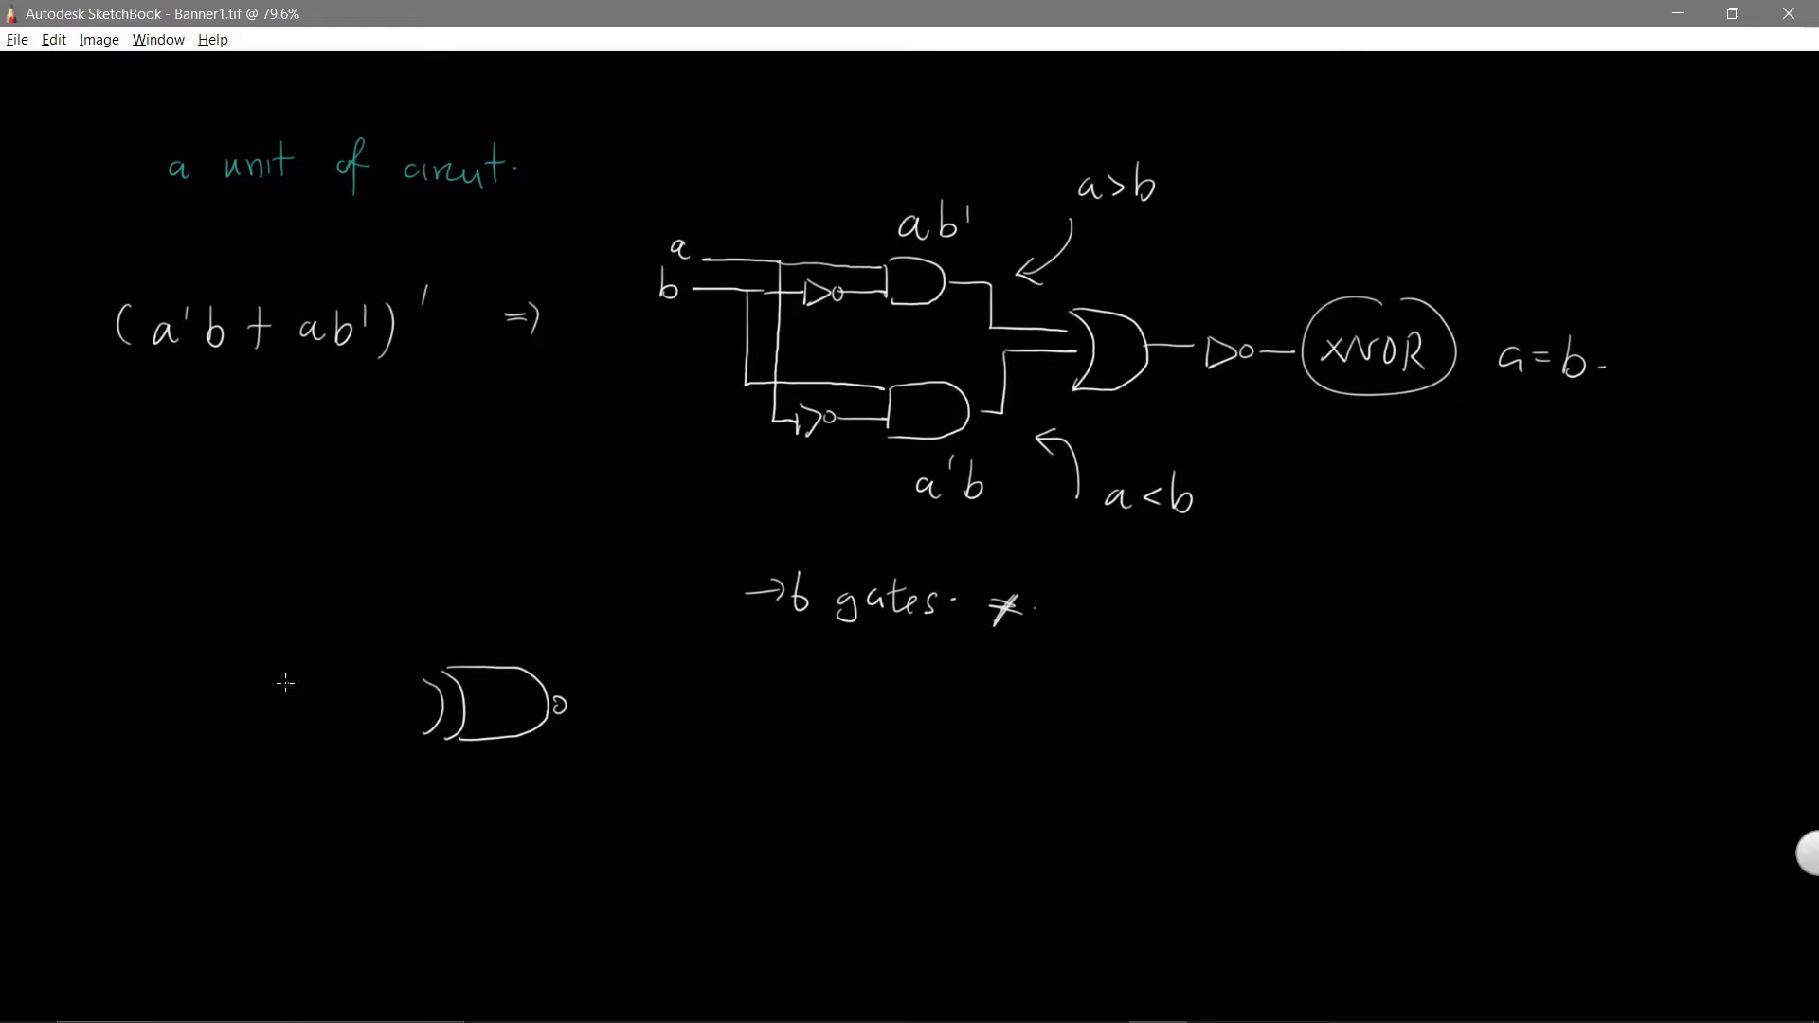
pyautogui.moveTo(159, 674); pyautogui.dragTo(426, 682)
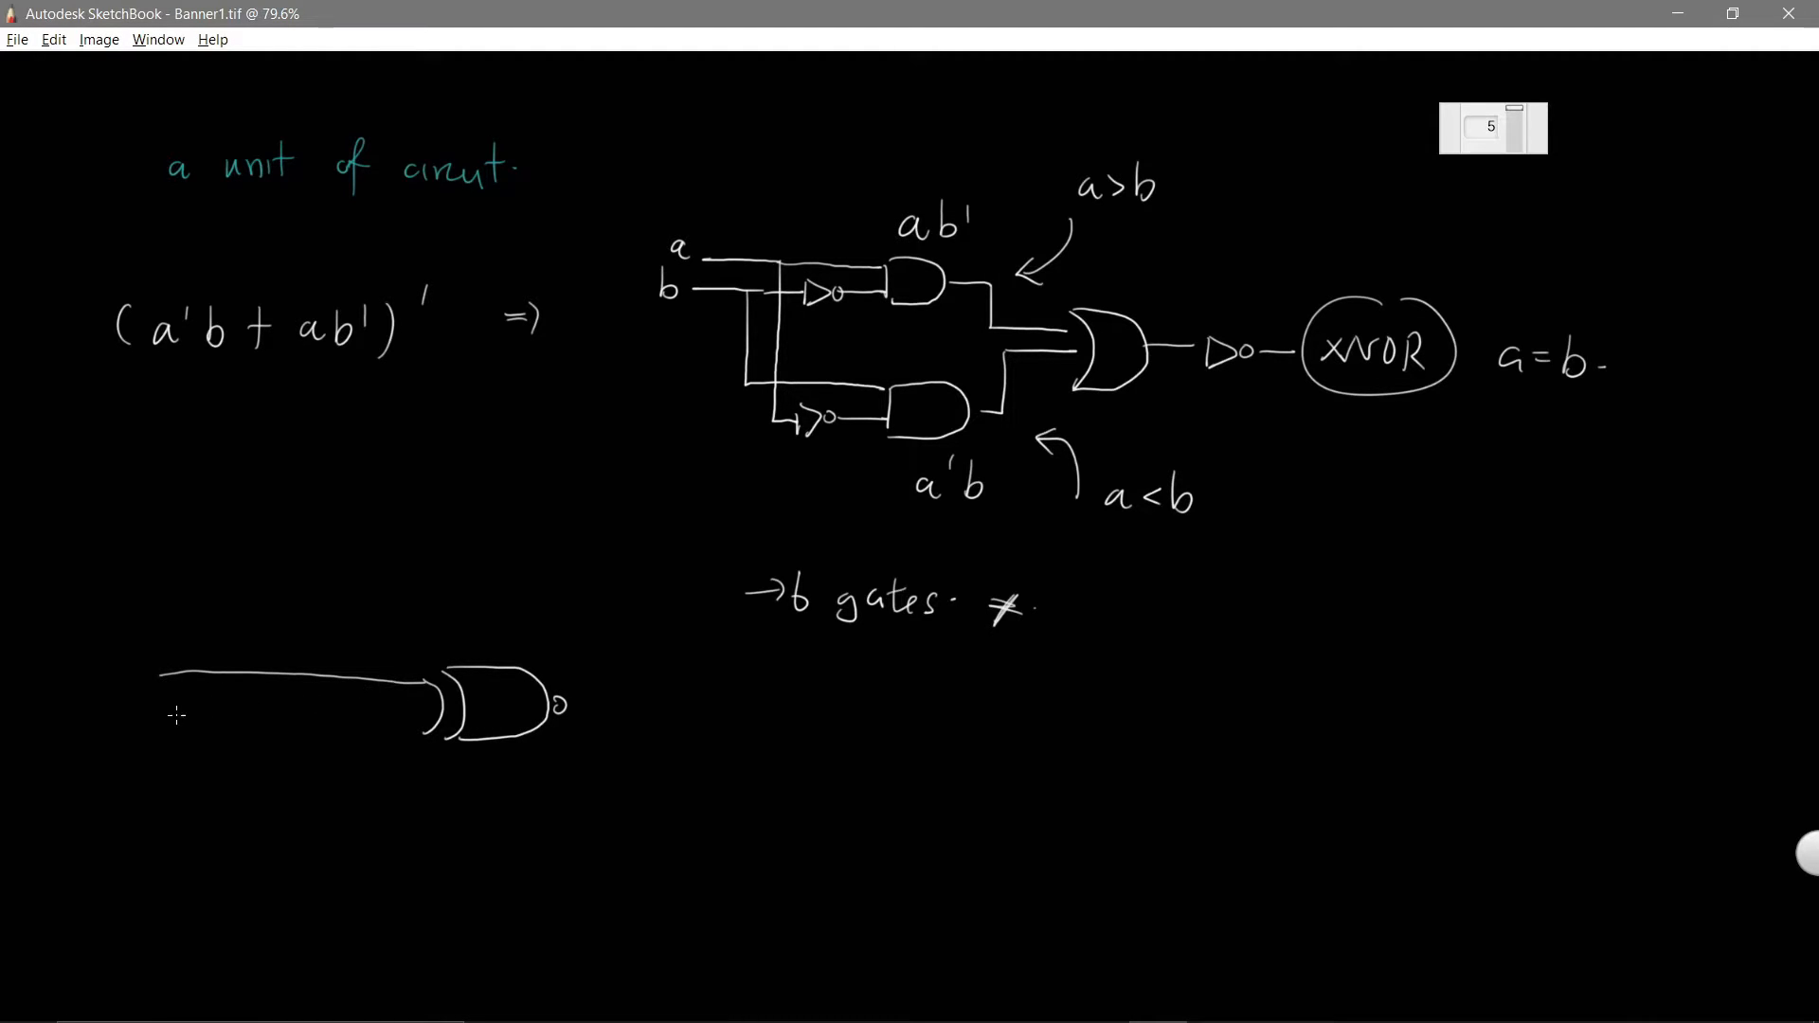
pyautogui.moveTo(176, 716); pyautogui.dragTo(450, 715)
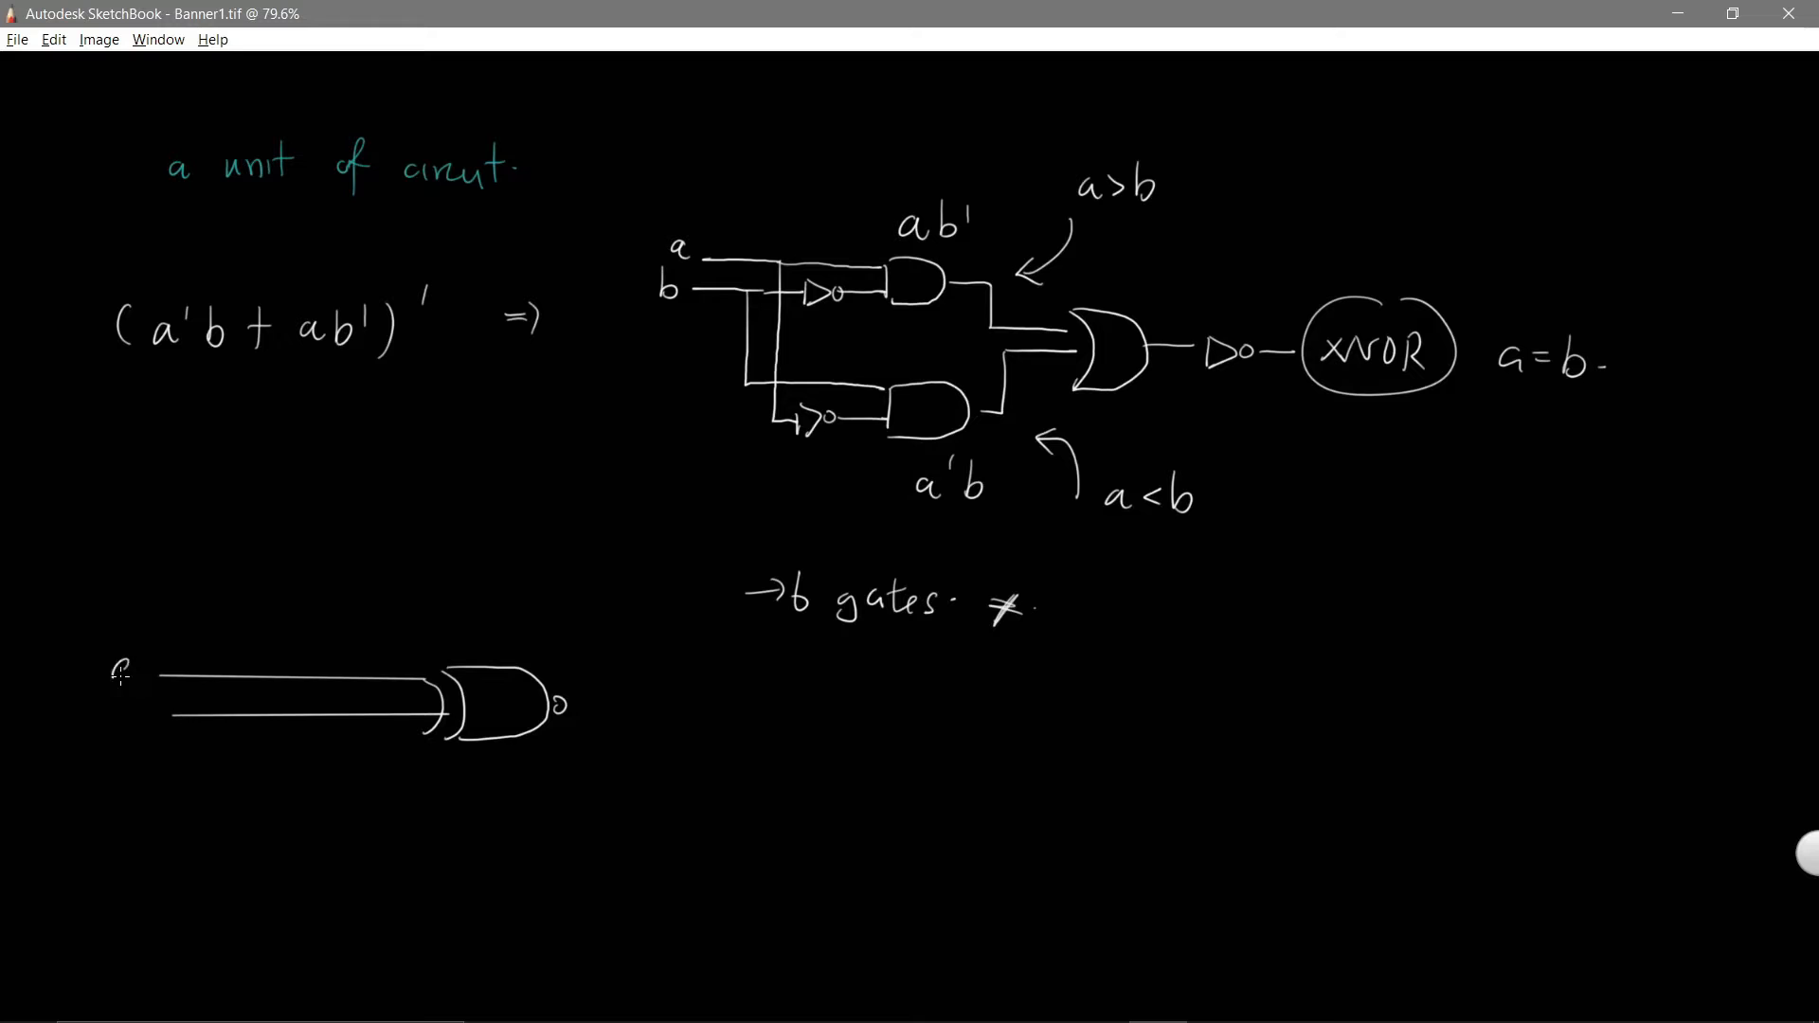
pyautogui.moveTo(129, 663); pyautogui.dragTo(111, 726)
# Step: Draw vertical branch lines from inputs a and b, plus two inverters and two AND gates below the XNOR gate
pyautogui.moveTo(233, 682); pyautogui.dragTo(224, 917)
pyautogui.moveTo(277, 717); pyautogui.dragTo(272, 838)
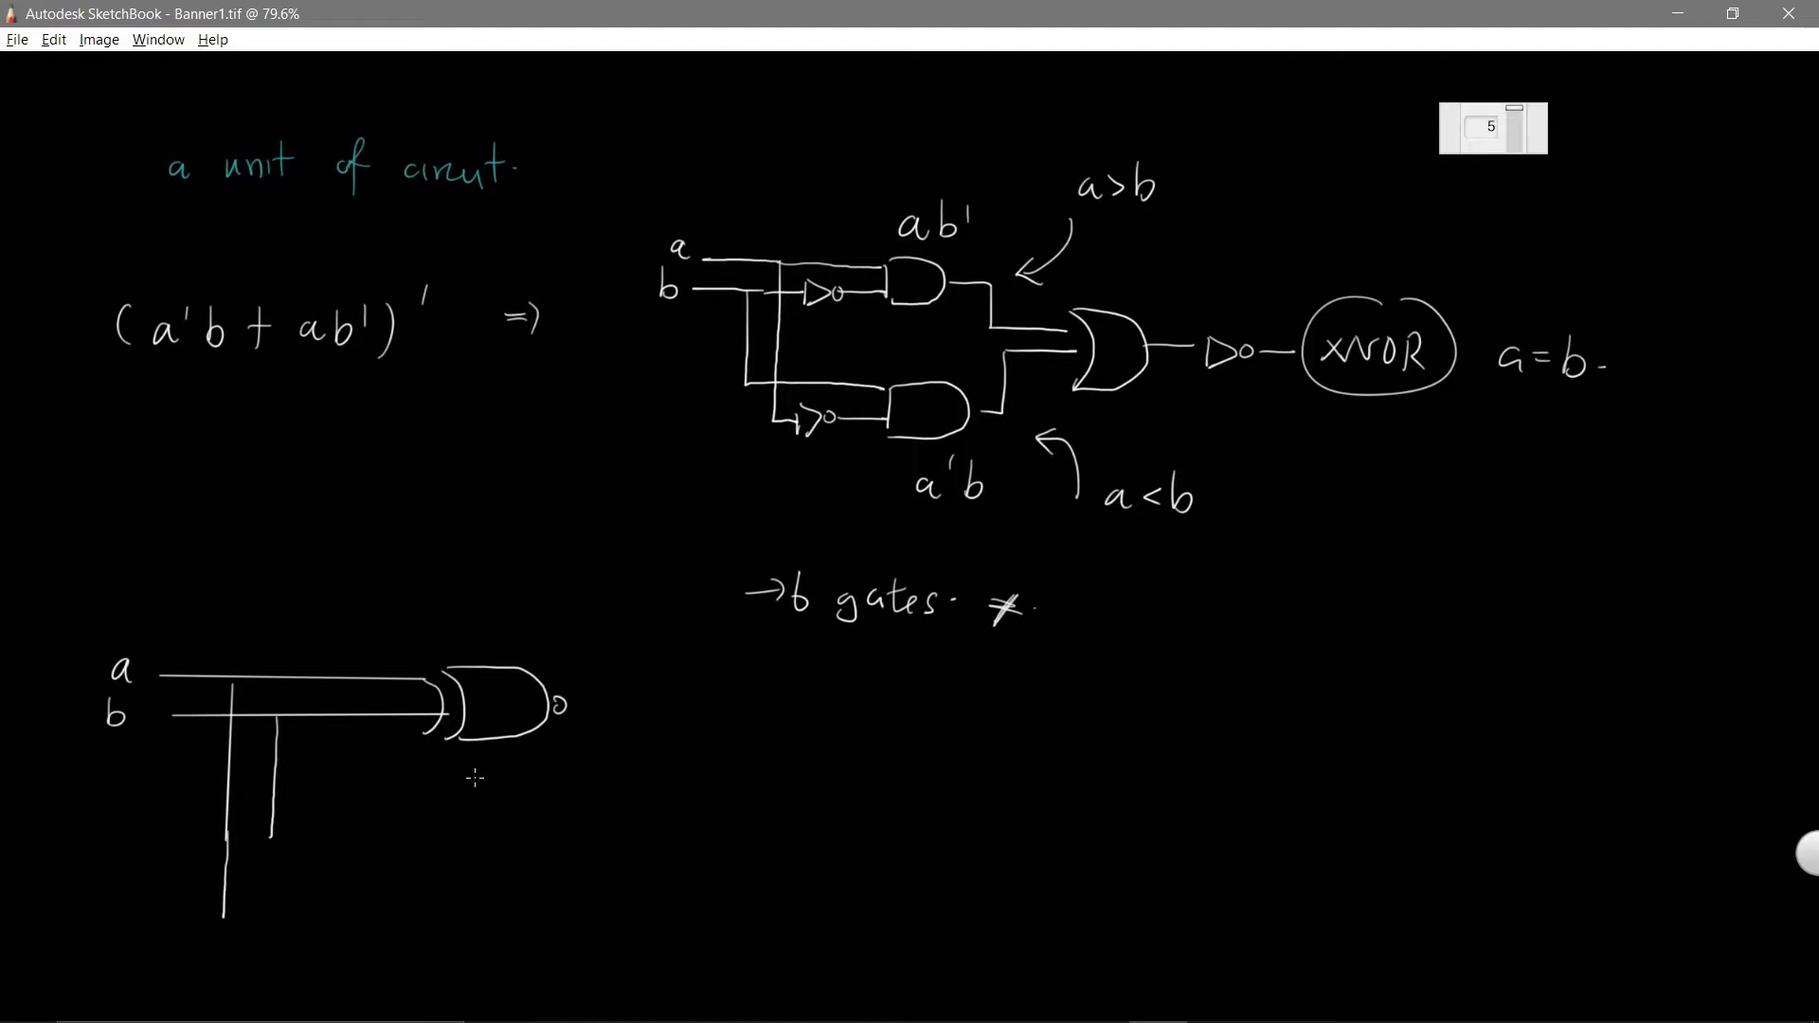
pyautogui.moveTo(446, 808)
pyautogui.mouseDown()
pyautogui.moveTo(442, 842)
pyautogui.moveTo(480, 822)
pyautogui.mouseUp()
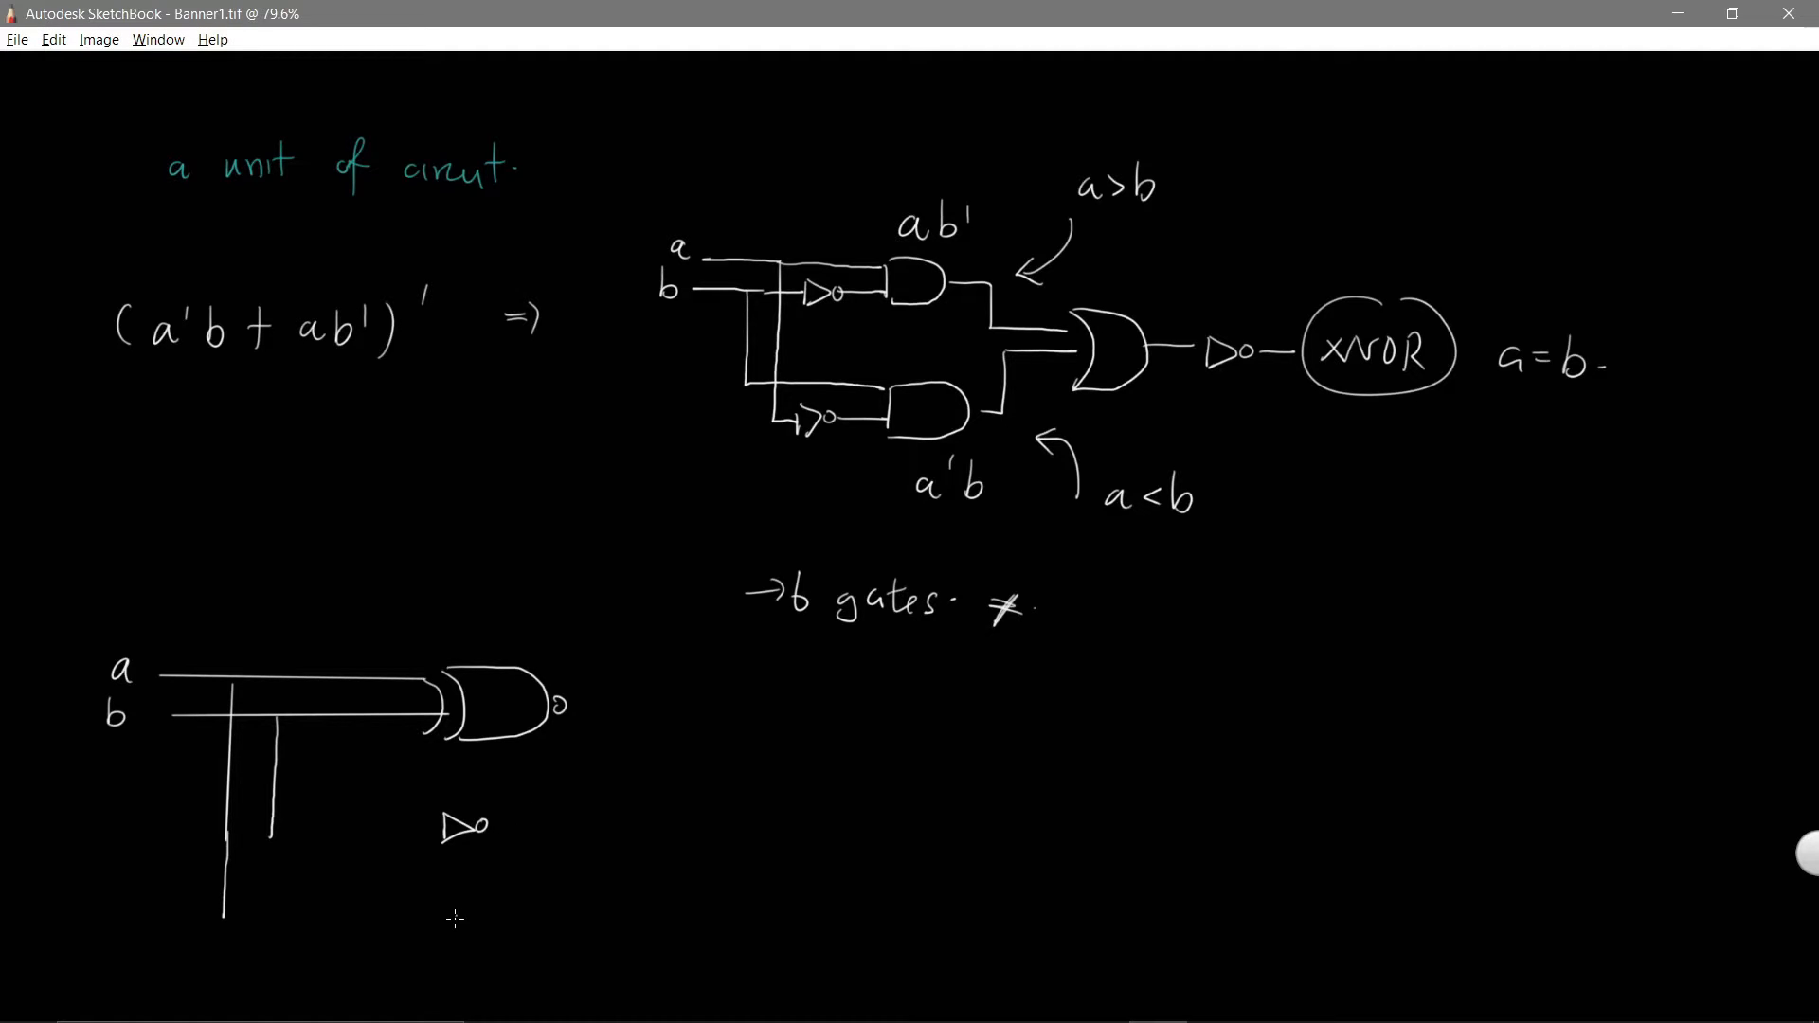
pyautogui.moveTo(443, 921); pyautogui.dragTo(442, 952)
pyautogui.moveTo(480, 931); pyautogui.dragTo(480, 933)
pyautogui.moveTo(540, 784)
pyautogui.mouseDown()
pyautogui.moveTo(538, 836)
pyautogui.moveTo(603, 807)
pyautogui.moveTo(542, 837)
pyautogui.mouseUp()
pyautogui.moveTo(534, 898)
pyautogui.mouseDown()
pyautogui.moveTo(528, 960)
pyautogui.moveTo(583, 910)
pyautogui.moveTo(529, 960)
pyautogui.mouseUp()
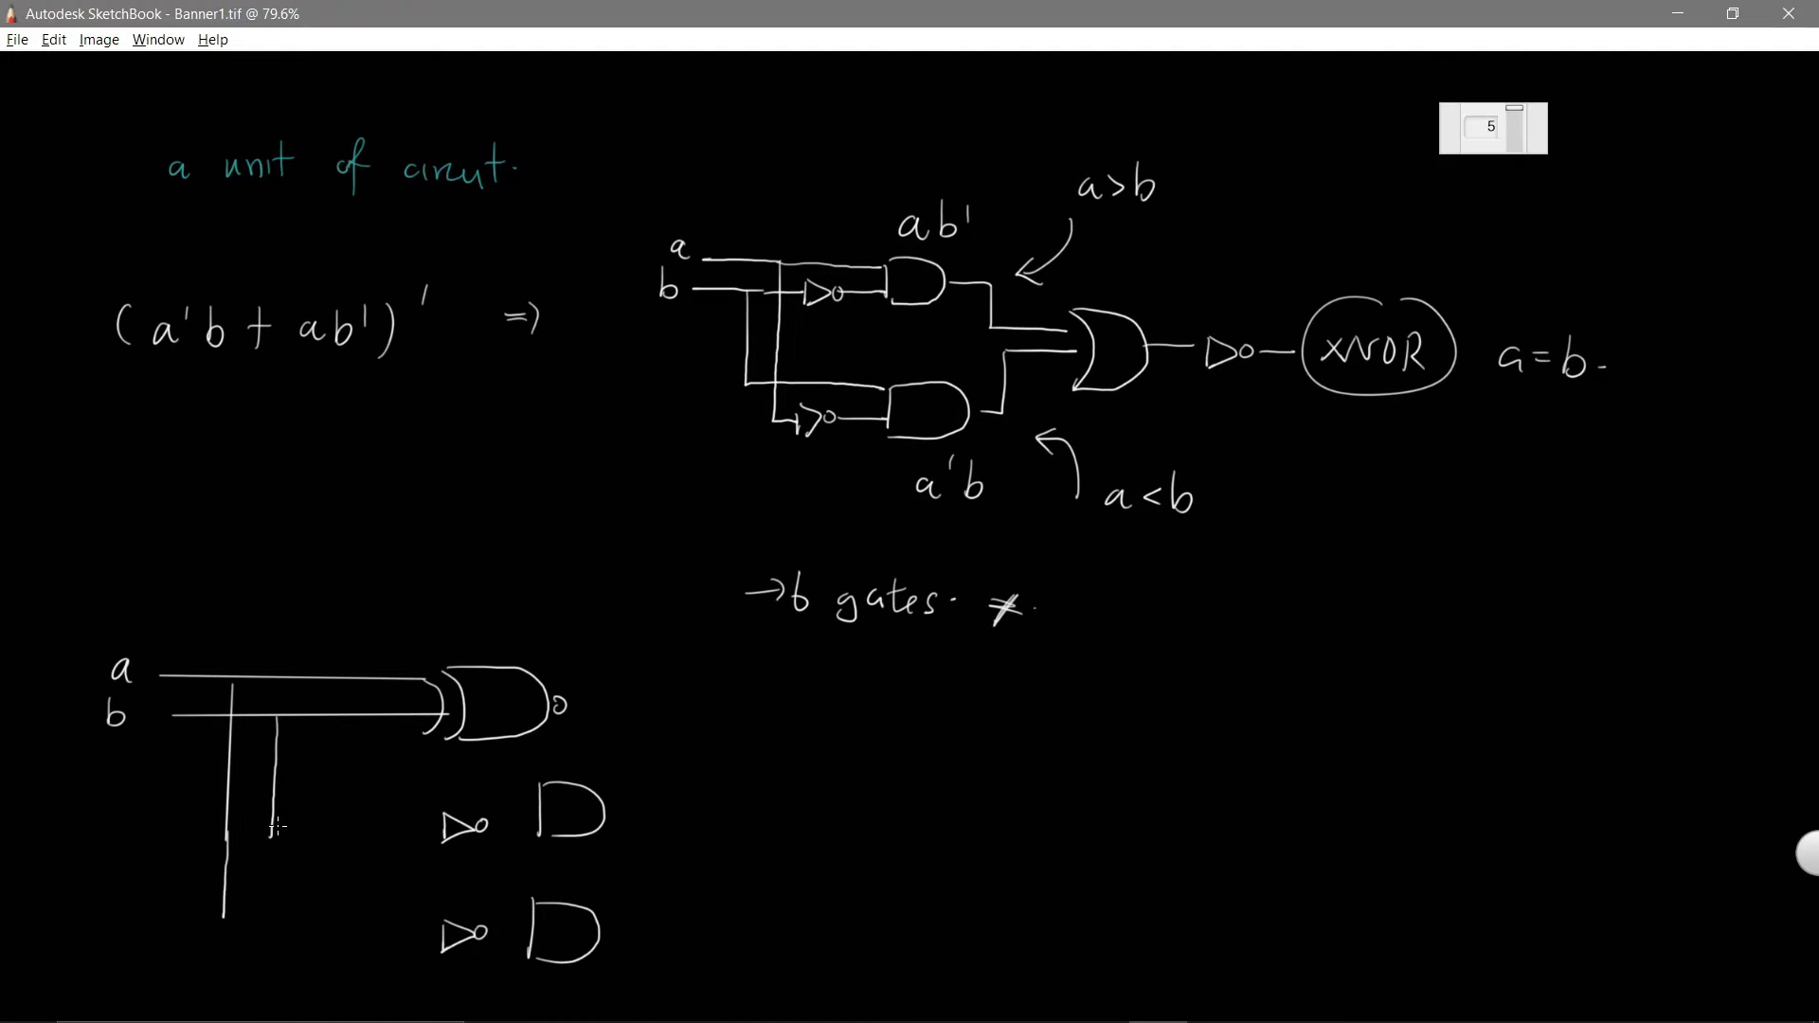
# Step: Wire the branches to the AND gates, inverting b for the upper and a for the lower, and add three output lines
pyautogui.moveTo(278, 824)
pyautogui.mouseDown()
pyautogui.moveTo(537, 826)
pyautogui.moveTo(274, 895)
pyautogui.mouseUp()
pyautogui.moveTo(386, 897); pyautogui.dragTo(532, 909)
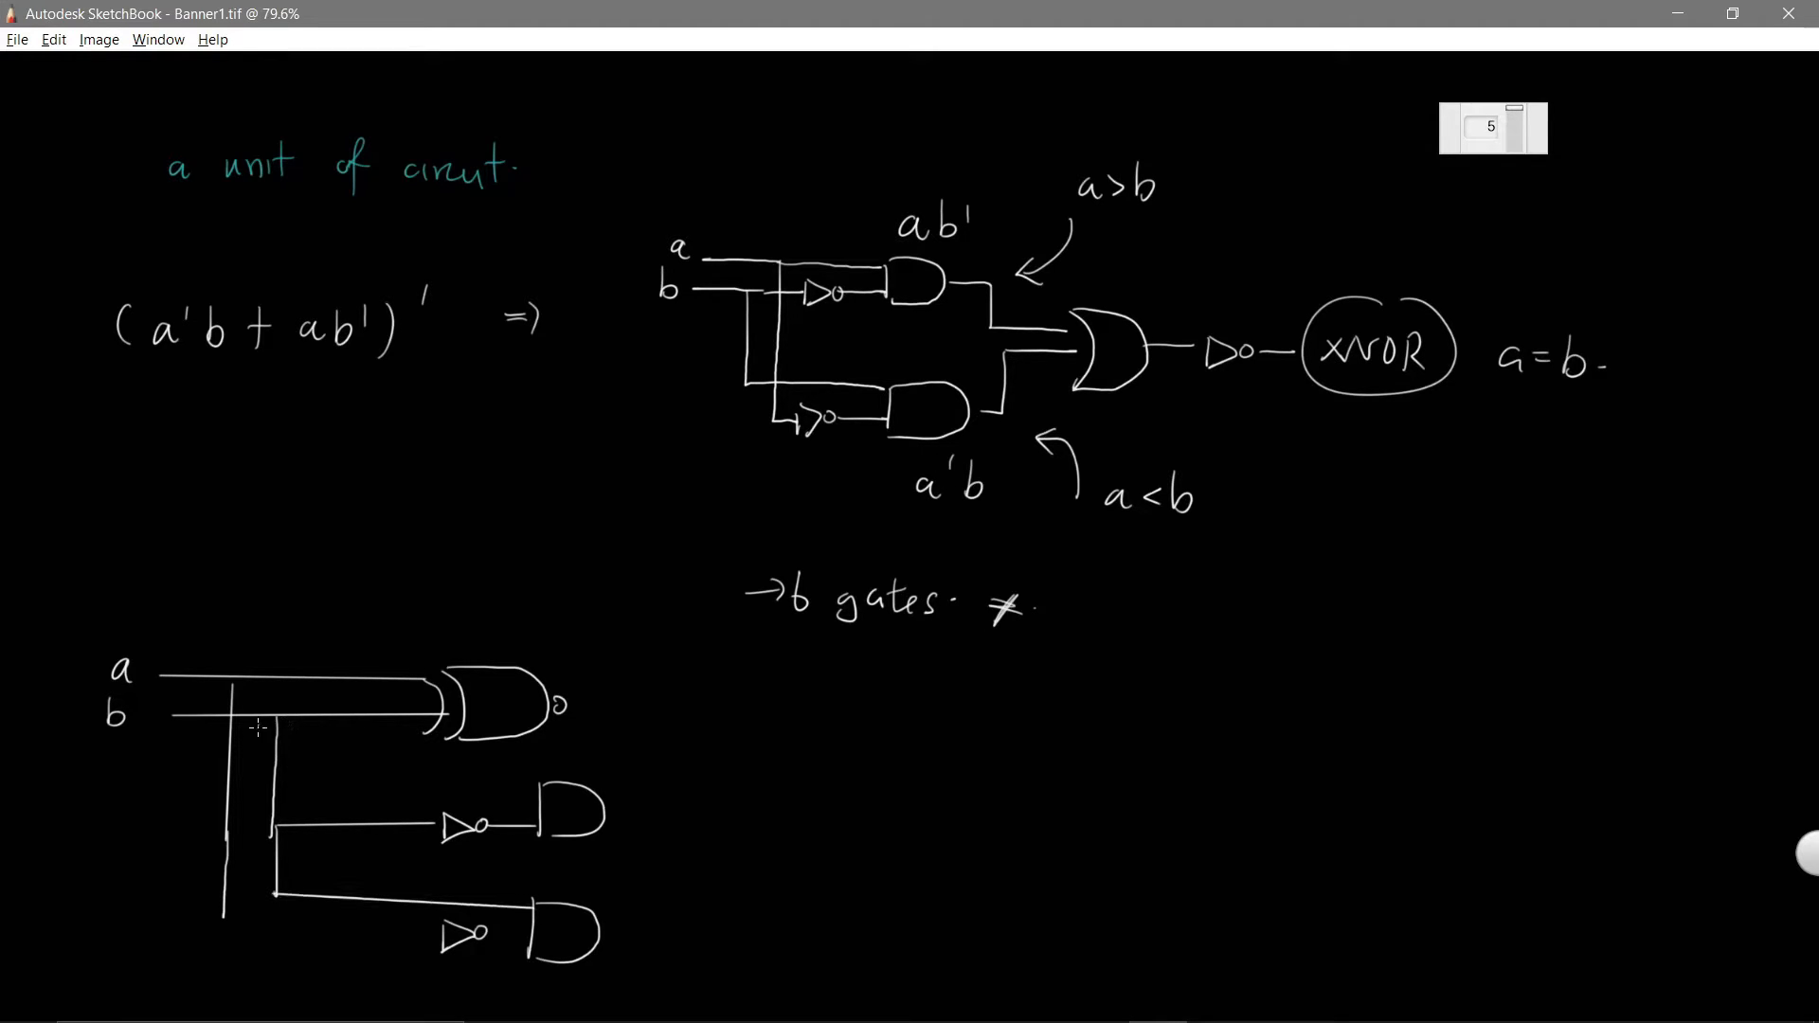
pyautogui.moveTo(230, 783); pyautogui.dragTo(540, 789)
pyautogui.moveTo(228, 912)
pyautogui.mouseDown()
pyautogui.moveTo(327, 938)
pyautogui.moveTo(529, 935)
pyautogui.mouseUp()
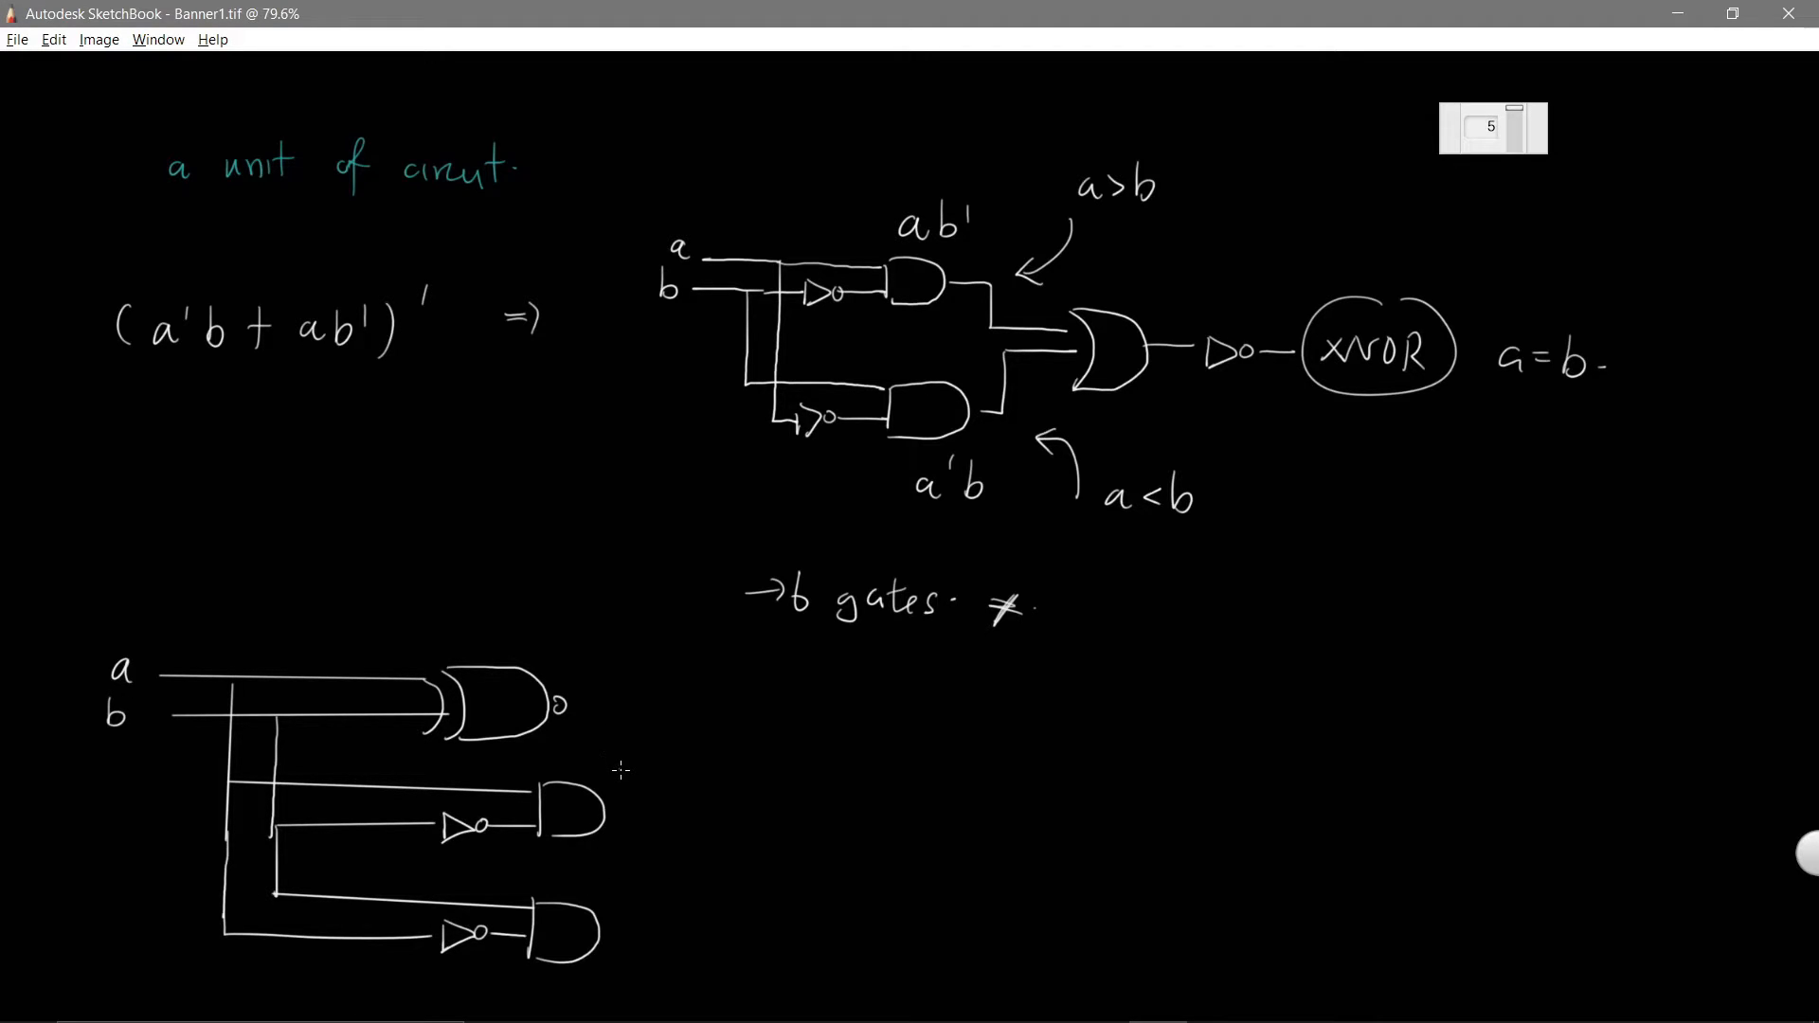
pyautogui.moveTo(611, 811); pyautogui.dragTo(636, 813)
pyautogui.moveTo(565, 705); pyautogui.dragTo(603, 704)
pyautogui.moveTo(606, 927); pyautogui.dragTo(637, 928)
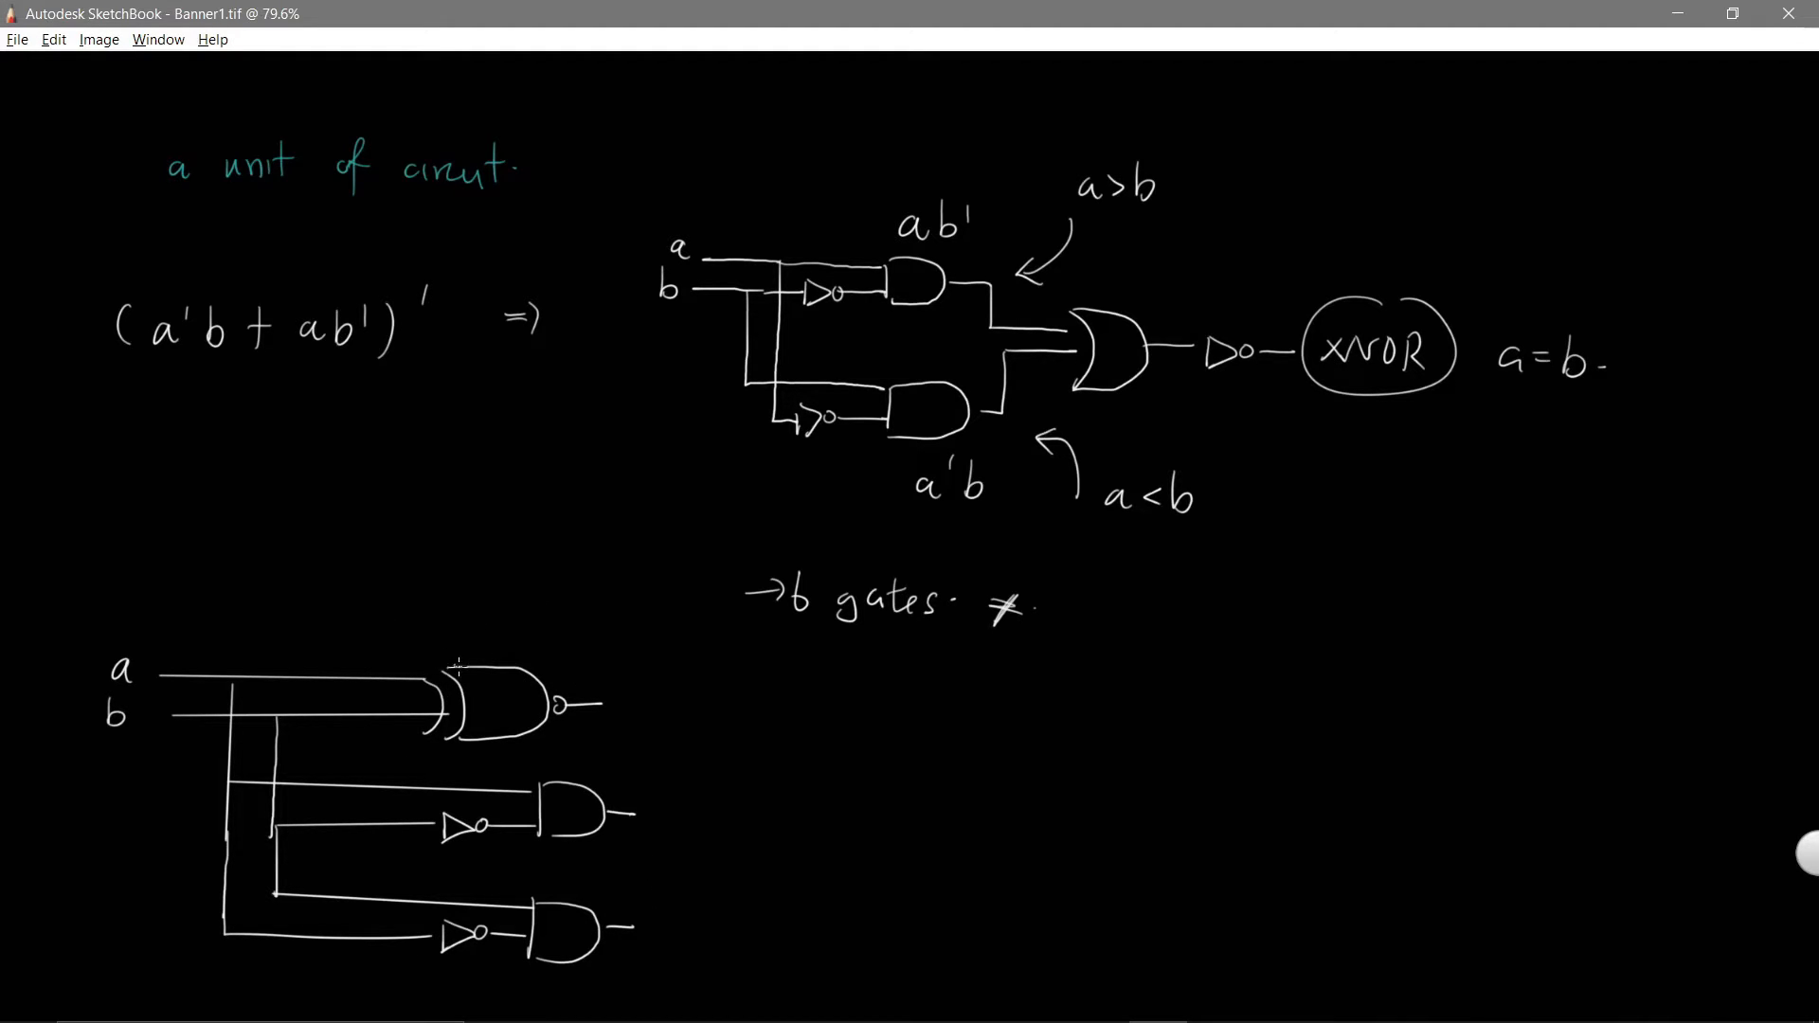
# Step: Label the outputs of the new circuit a=b, a>b and a<b
pyautogui.moveTo(652, 695); pyautogui.dragTo(671, 724)
pyautogui.moveTo(669, 699)
pyautogui.mouseDown()
pyautogui.moveTo(649, 726)
pyautogui.moveTo(717, 699)
pyautogui.moveTo(655, 705)
pyautogui.moveTo(674, 722)
pyautogui.mouseUp()
pyautogui.hotkey('ctrl', 'z')
pyautogui.hotkey('ctrl', 'z')
pyautogui.hotkey('ctrl', 'z')
pyautogui.hotkey('ctrl', 'z')
pyautogui.moveTo(682, 703); pyautogui.dragTo(702, 711)
pyautogui.moveTo(709, 684); pyautogui.dragTo(712, 722)
pyautogui.moveTo(690, 805)
pyautogui.mouseDown()
pyautogui.moveTo(698, 828)
pyautogui.moveTo(744, 832)
pyautogui.mouseUp()
pyautogui.moveTo(688, 910)
pyautogui.mouseDown()
pyautogui.moveTo(677, 933)
pyautogui.moveTo(724, 939)
pyautogui.mouseUp()
pyautogui.moveTo(740, 903)
pyautogui.mouseDown()
pyautogui.moveTo(745, 942)
pyautogui.moveTo(756, 924)
pyautogui.mouseUp()
pyautogui.click(777, 932)
# Step: Draw a curly bracket beside the three output labels and write "5 gates" next to it
pyautogui.press('space')
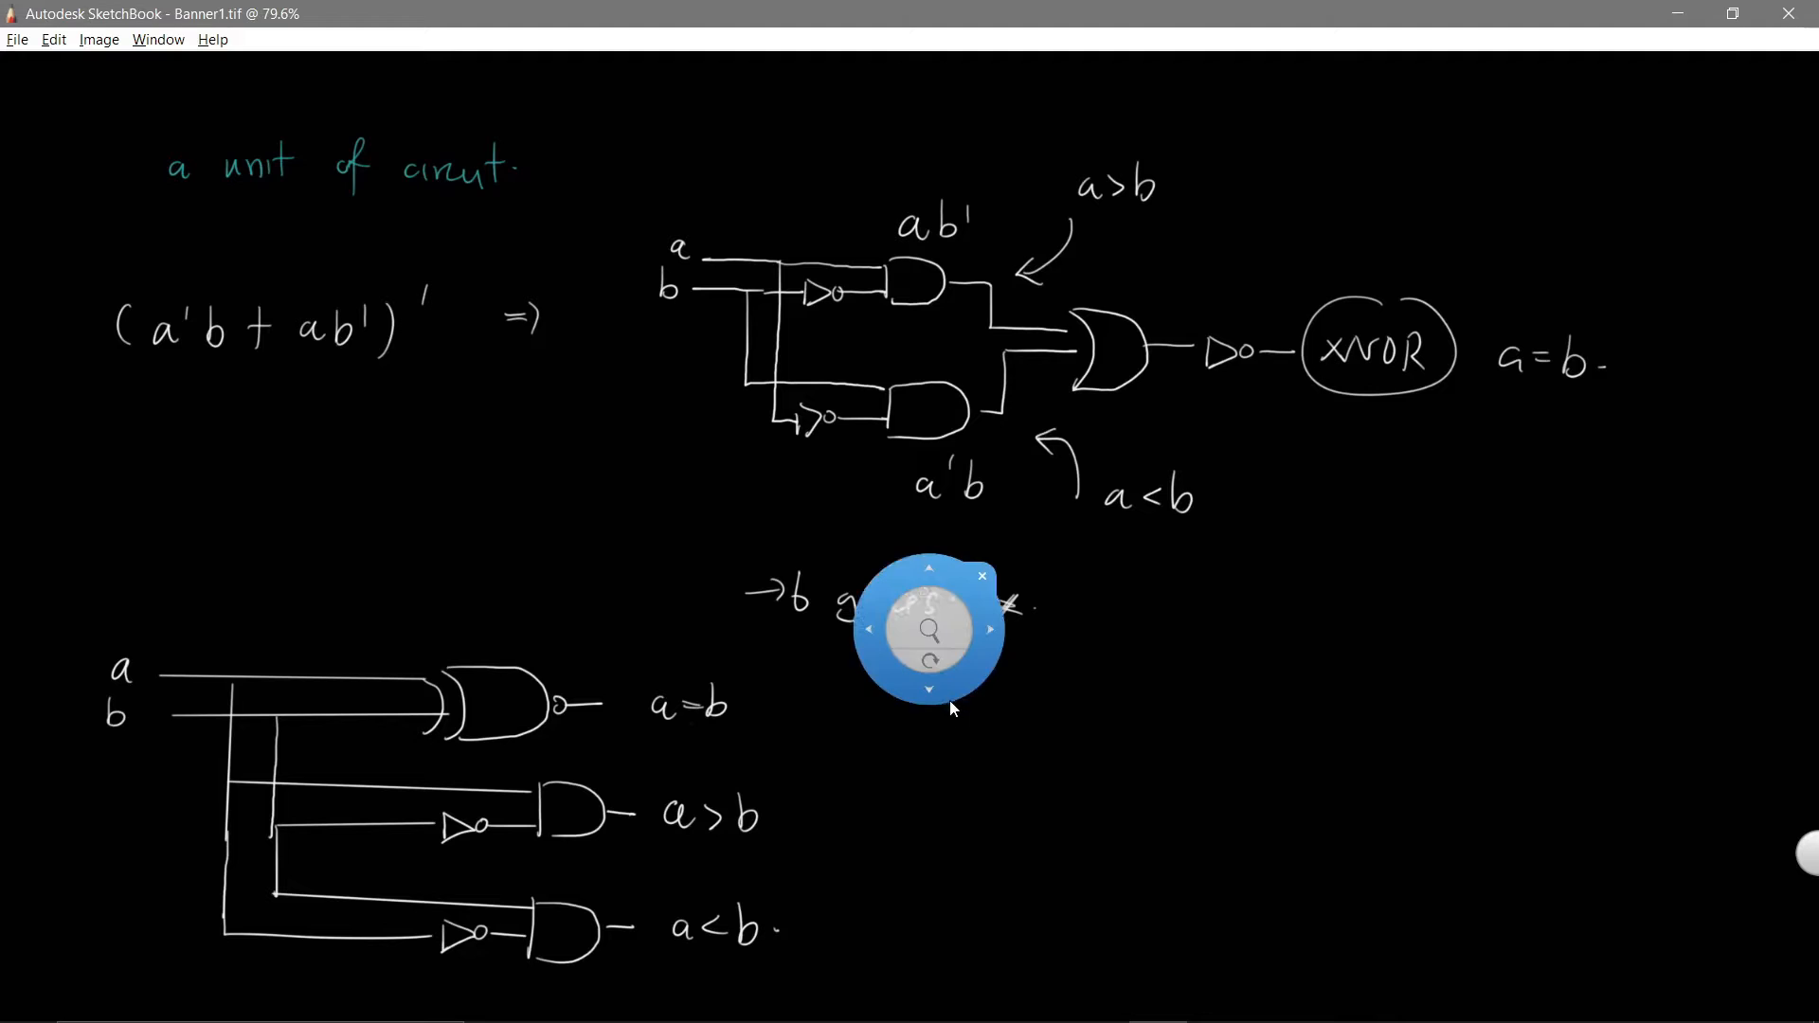
pyautogui.moveTo(981, 840); pyautogui.dragTo(982, 616)
pyautogui.moveTo(880, 487)
pyautogui.mouseDown()
pyautogui.moveTo(909, 510)
pyautogui.moveTo(864, 687)
pyautogui.mouseUp()
pyautogui.moveTo(939, 494); pyautogui.dragTo(933, 538)
pyautogui.moveTo(940, 498)
pyautogui.mouseDown()
pyautogui.moveTo(969, 499)
pyautogui.moveTo(995, 552)
pyautogui.moveTo(1037, 536)
pyautogui.mouseUp()
pyautogui.moveTo(1052, 507)
pyautogui.mouseDown()
pyautogui.moveTo(1045, 532)
pyautogui.moveTo(1055, 517)
pyautogui.mouseUp()
pyautogui.moveTo(1052, 528); pyautogui.dragTo(1067, 533)
pyautogui.moveTo(1090, 517); pyautogui.dragTo(1075, 539)
pyautogui.click(1108, 523)
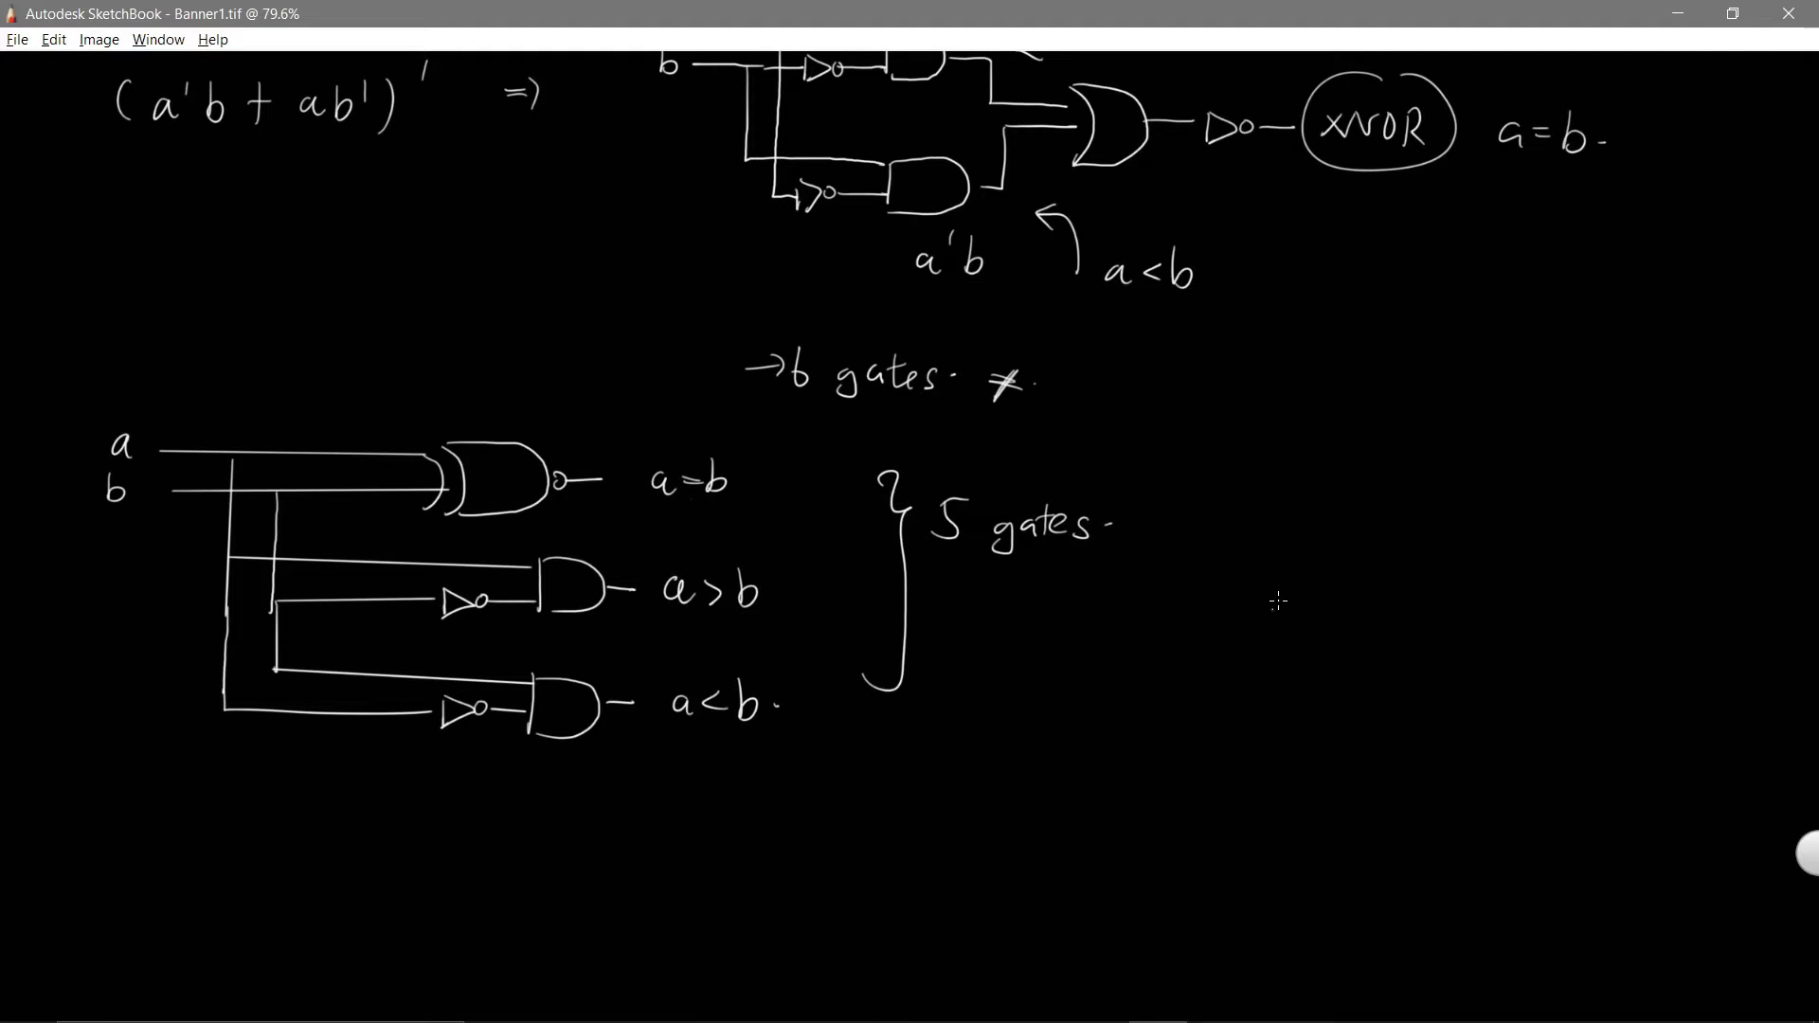
# Step: Write circled a4 and b4 beside the circuit, add four dashes after each, and draw a brace above them
pyautogui.moveTo(1352, 488)
pyautogui.mouseDown()
pyautogui.moveTo(1350, 536)
pyautogui.moveTo(1366, 493)
pyautogui.mouseUp()
pyautogui.moveTo(1357, 585)
pyautogui.mouseDown()
pyautogui.moveTo(1391, 611)
pyautogui.moveTo(1370, 590)
pyautogui.mouseUp()
pyautogui.moveTo(1361, 505)
pyautogui.mouseDown()
pyautogui.moveTo(1362, 626)
pyautogui.moveTo(1385, 627)
pyautogui.mouseUp()
pyautogui.moveTo(1281, 672); pyautogui.dragTo(1303, 642)
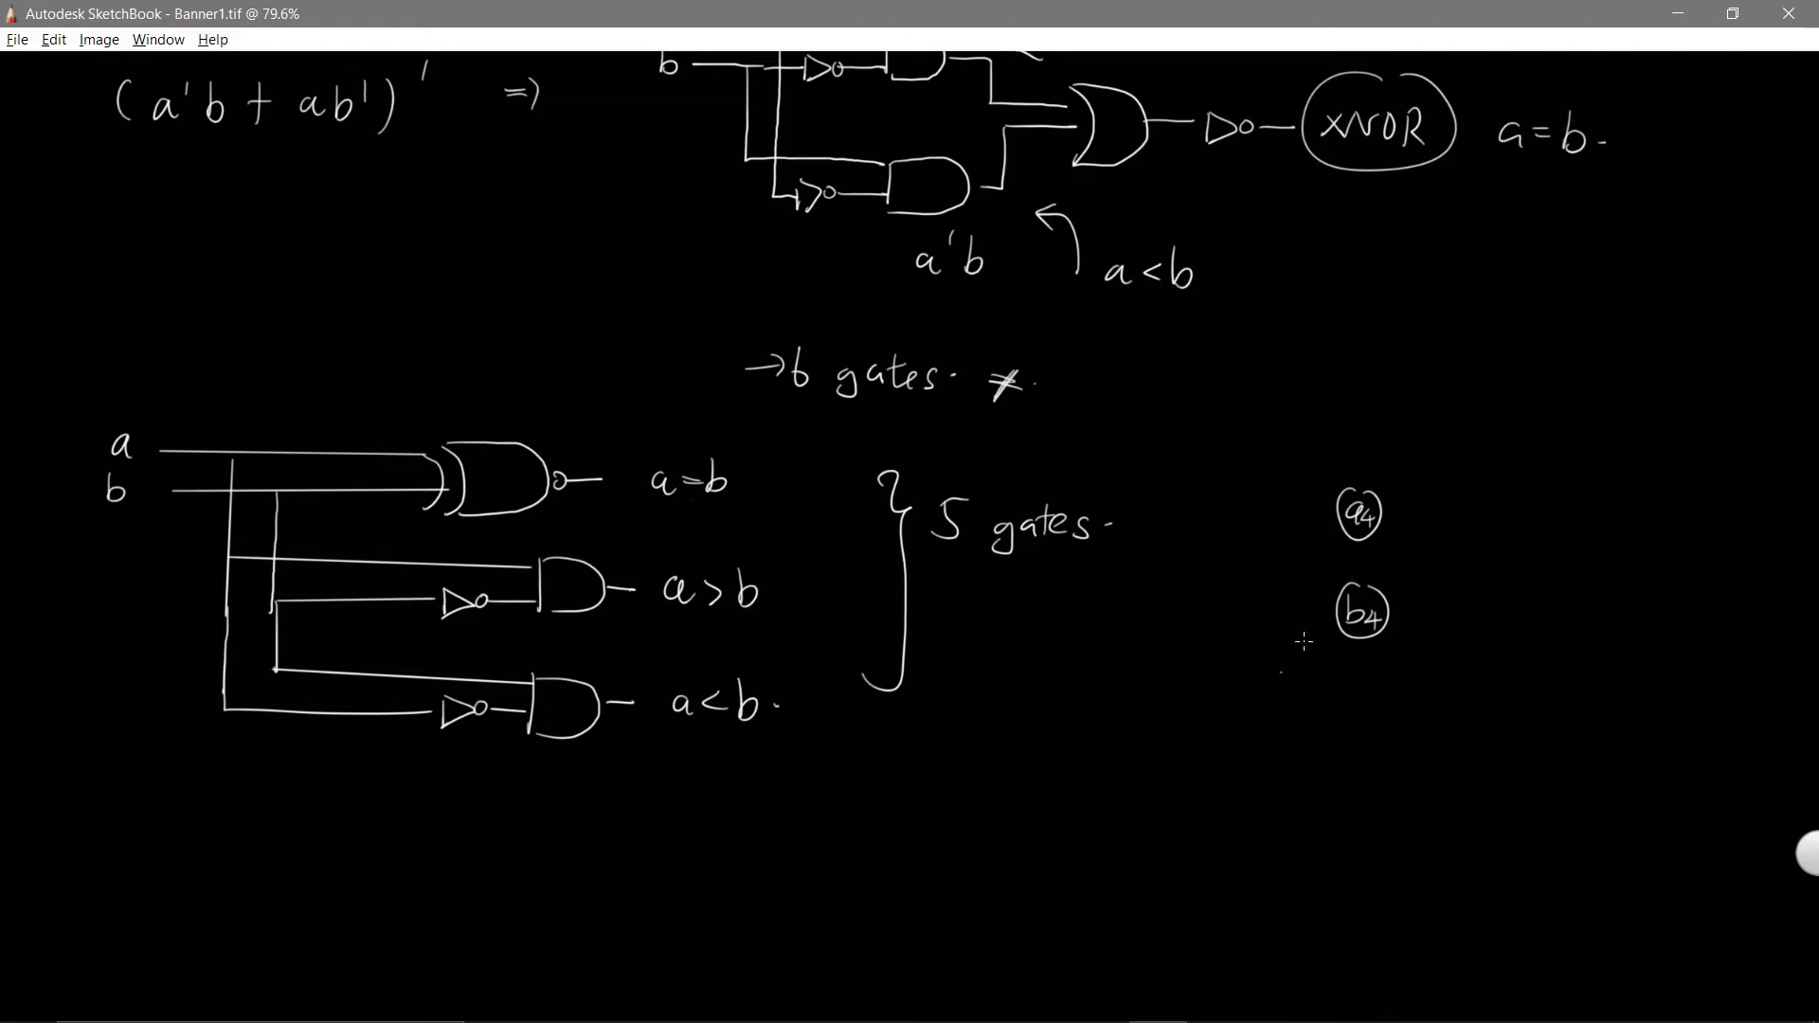
pyautogui.moveTo(1419, 527); pyautogui.dragTo(1507, 523)
pyautogui.moveTo(1533, 523); pyautogui.dragTo(1561, 522)
pyautogui.moveTo(1416, 646); pyautogui.dragTo(1499, 646)
pyautogui.moveTo(1528, 645); pyautogui.dragTo(1614, 642)
pyautogui.moveTo(1336, 459)
pyautogui.mouseDown()
pyautogui.moveTo(1421, 429)
pyautogui.moveTo(1610, 461)
pyautogui.mouseUp()
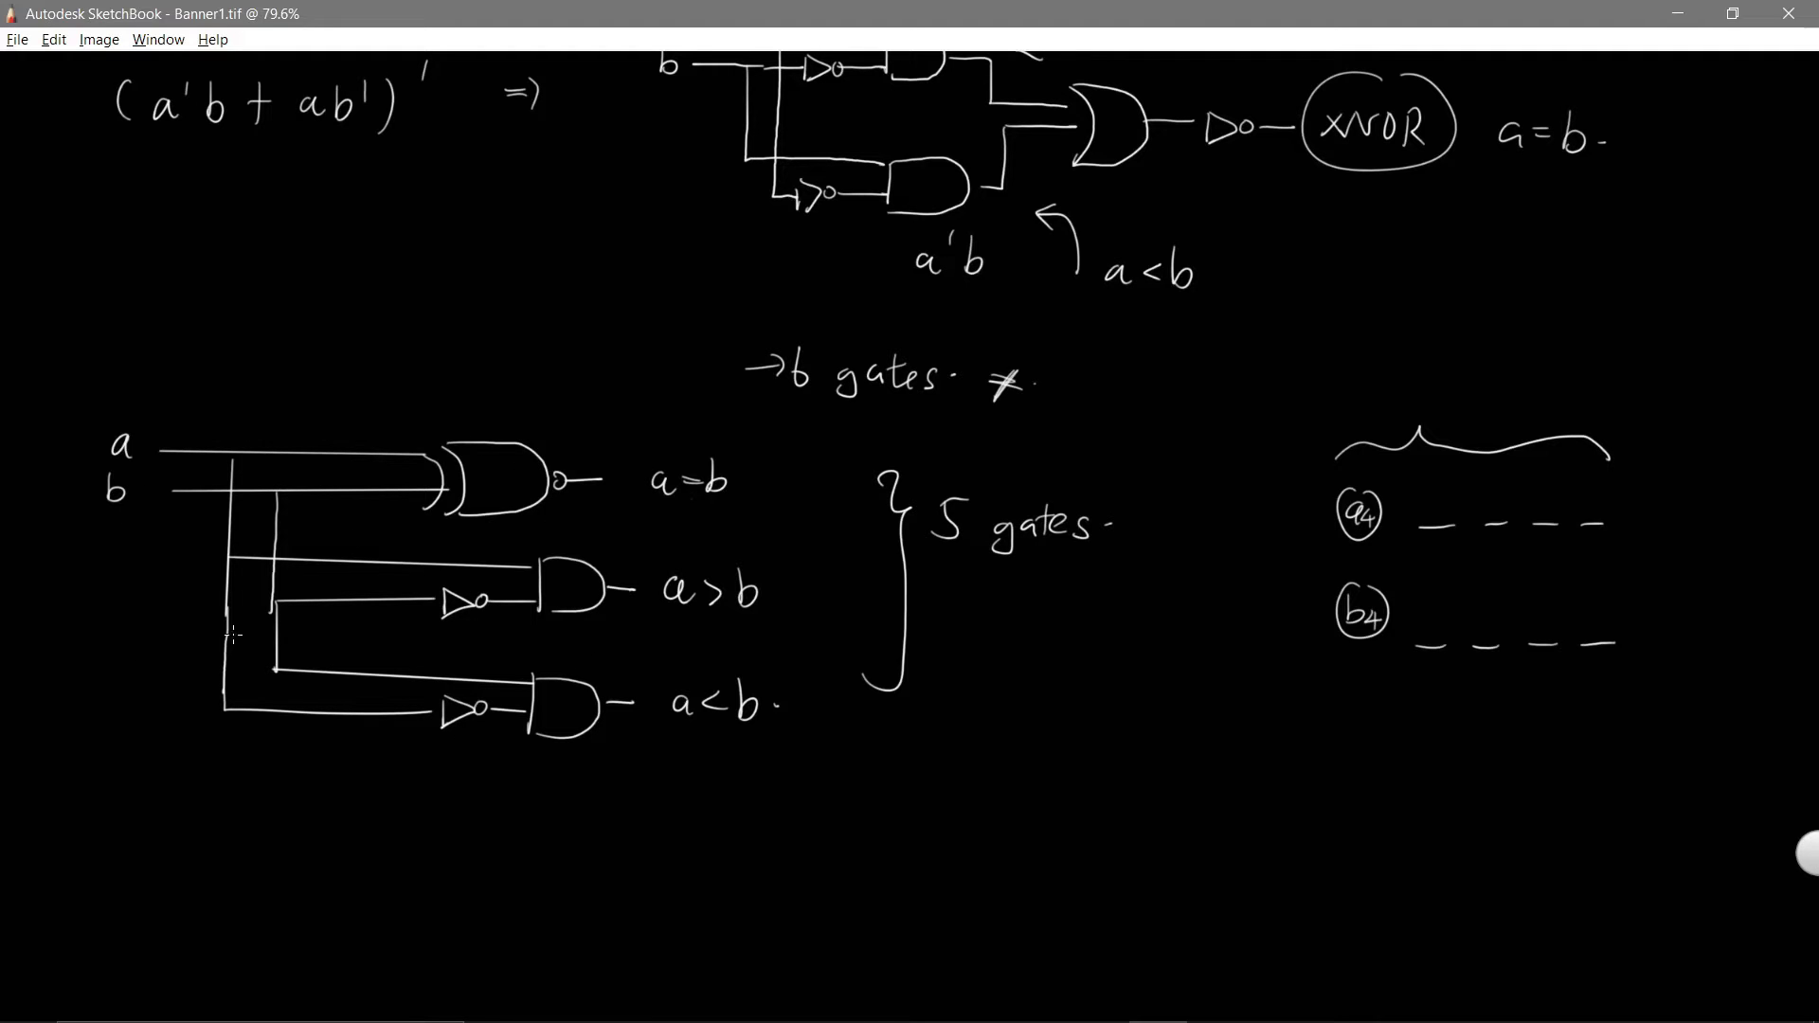
# Step: Handwrite a = b in the empty area below the five-gate circuit
pyautogui.moveTo(821, 722); pyautogui.dragTo(831, 421)
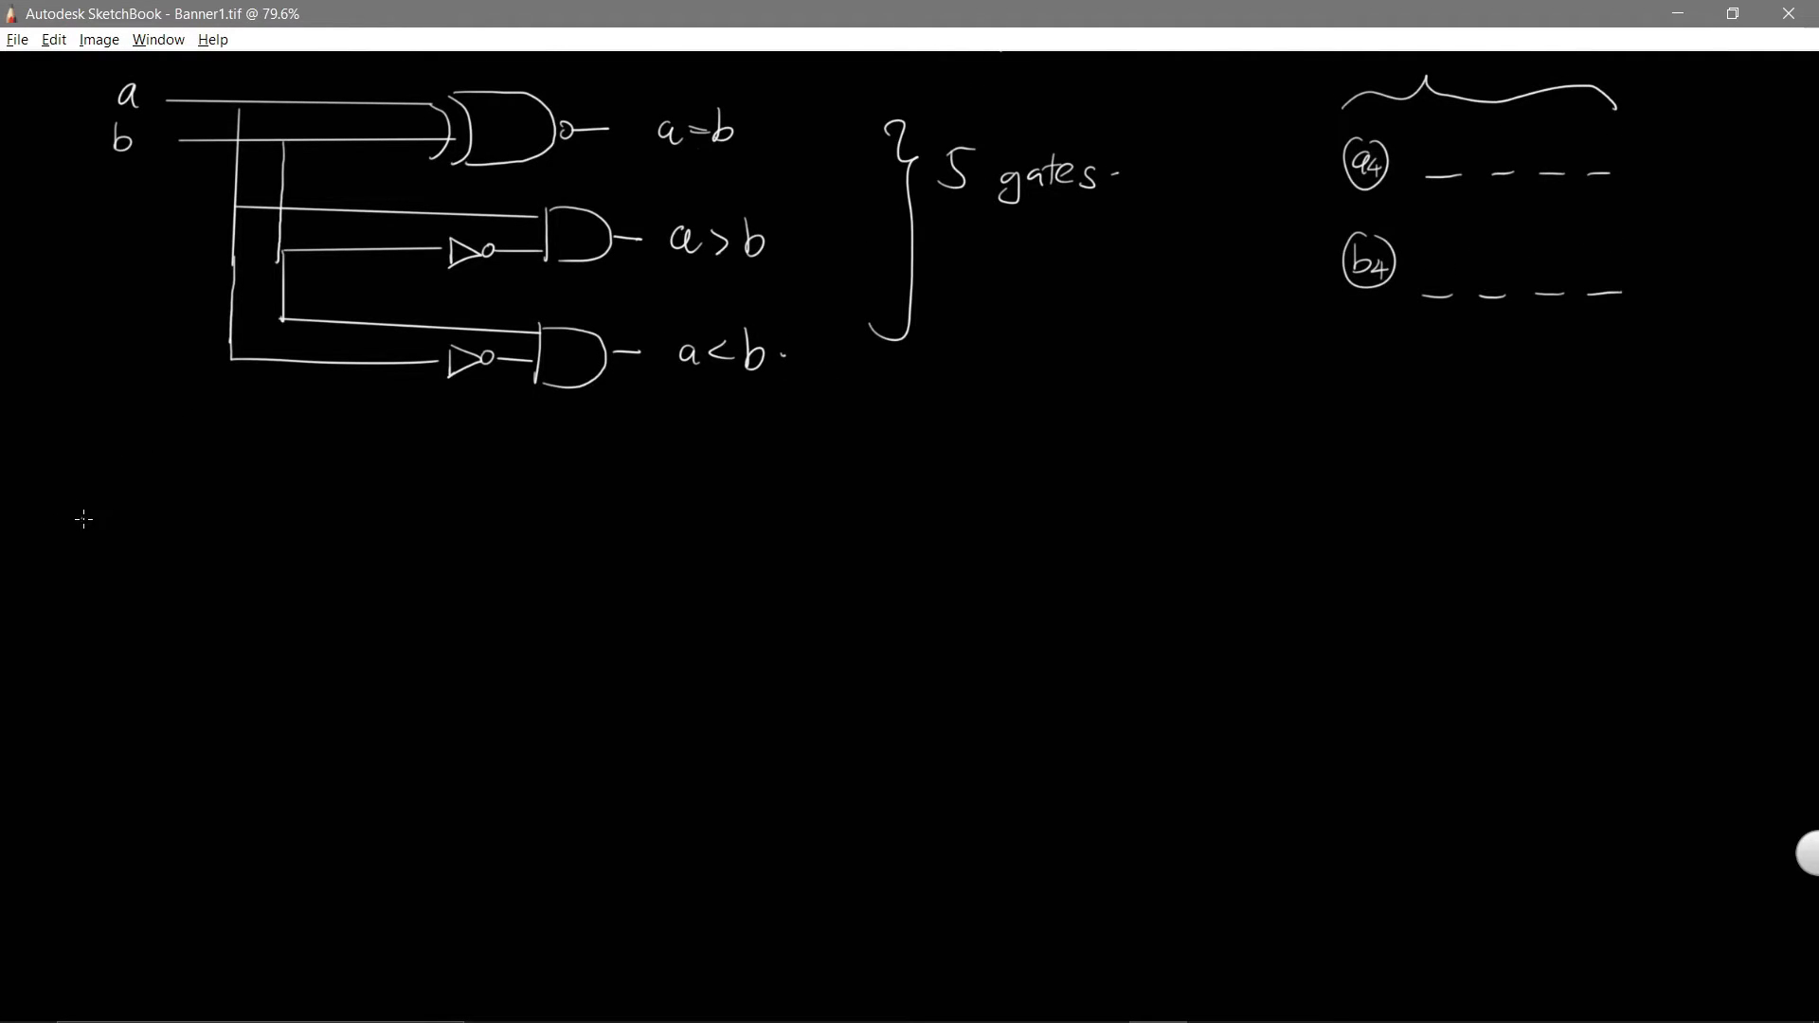
pyautogui.moveTo(108, 493)
pyautogui.mouseDown()
pyautogui.moveTo(115, 521)
pyautogui.moveTo(160, 503)
pyautogui.mouseUp()
pyautogui.moveTo(173, 477); pyautogui.dragTo(175, 517)
# Step: Add the subscript 4 to every a and b in the circuit's input and output labels
pyautogui.moveTo(152, 92); pyautogui.dragTo(162, 107)
pyautogui.moveTo(157, 97); pyautogui.dragTo(150, 170)
pyautogui.moveTo(679, 140); pyautogui.dragTo(691, 153)
pyautogui.moveTo(686, 144)
pyautogui.mouseDown()
pyautogui.moveTo(686, 162)
pyautogui.moveTo(747, 156)
pyautogui.mouseUp()
pyautogui.moveTo(692, 244); pyautogui.dragTo(706, 260)
pyautogui.moveTo(698, 249); pyautogui.dragTo(697, 275)
pyautogui.moveTo(768, 245); pyautogui.dragTo(771, 267)
pyautogui.moveTo(703, 377)
pyautogui.mouseDown()
pyautogui.moveTo(707, 402)
pyautogui.moveTo(782, 388)
pyautogui.mouseUp()
pyautogui.moveTo(776, 377)
pyautogui.mouseDown()
pyautogui.moveTo(777, 392)
pyautogui.moveTo(801, 381)
pyautogui.mouseUp()
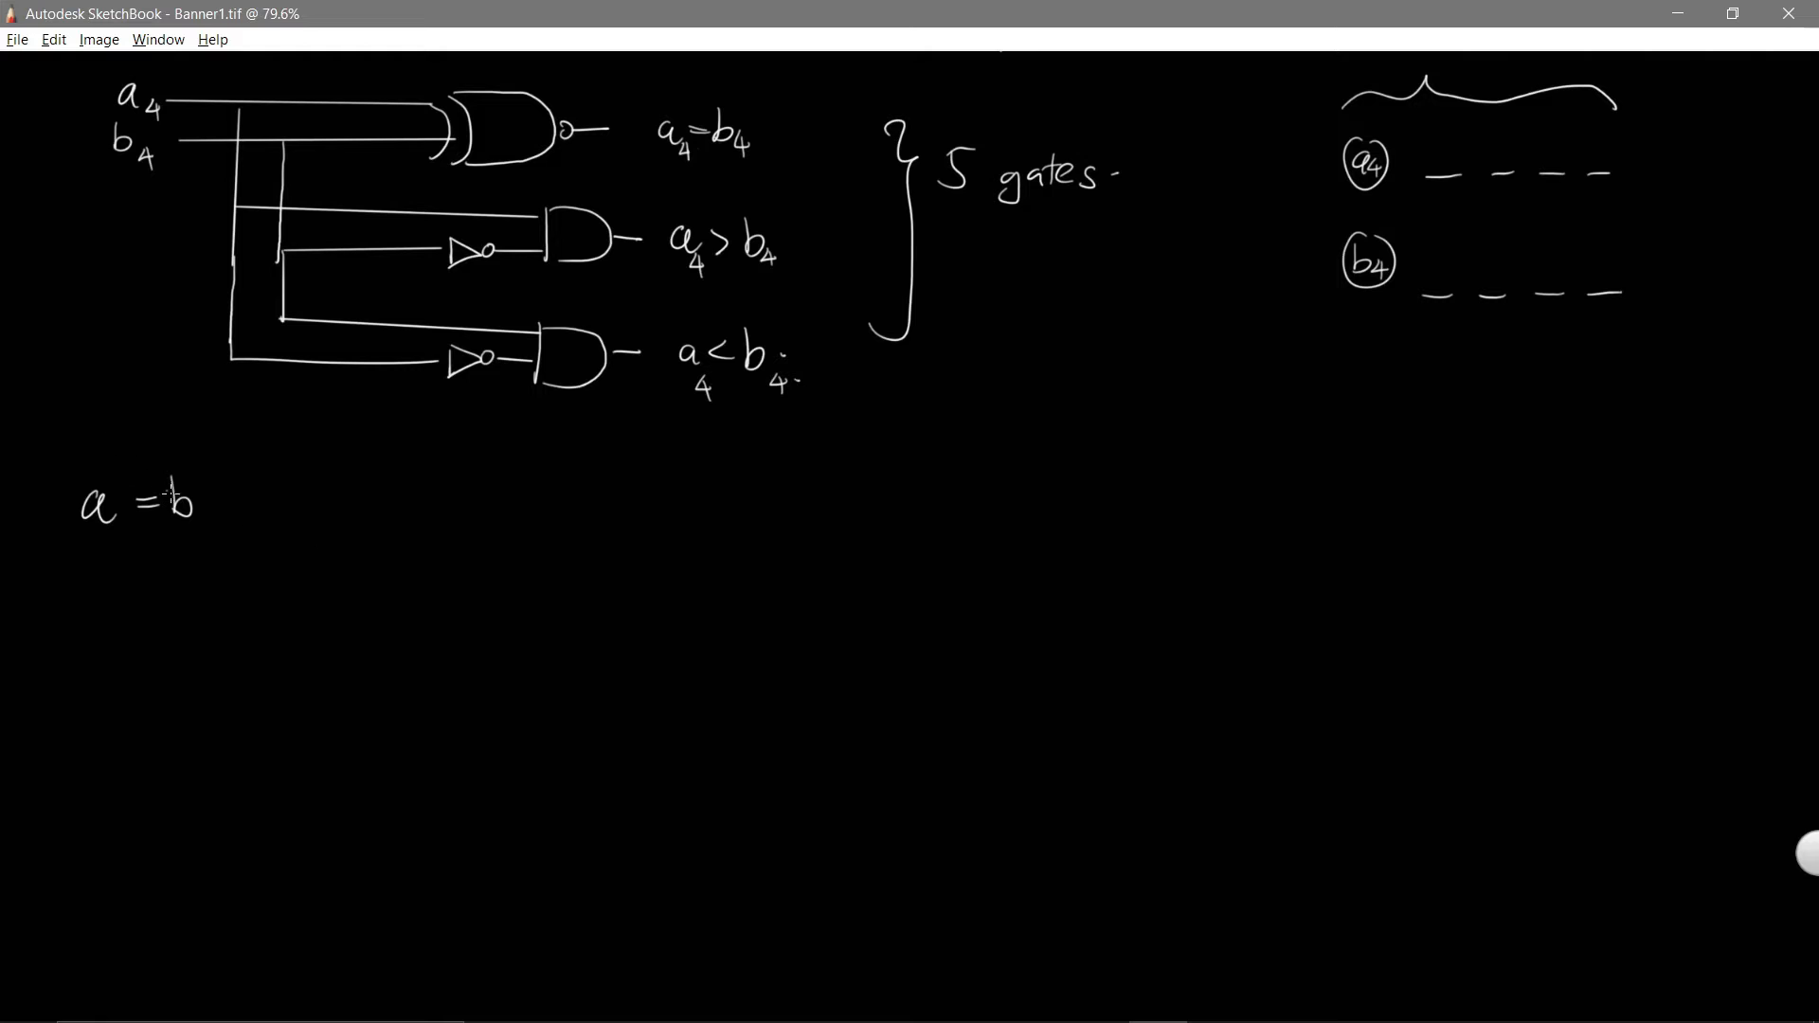
# Step: Enclose the handwritten a = b below the circuit in parentheses and add an equals sign after it
pyautogui.moveTo(220, 478); pyautogui.dragTo(212, 557)
pyautogui.moveTo(68, 475)
pyautogui.mouseDown()
pyautogui.moveTo(47, 517)
pyautogui.moveTo(81, 540)
pyautogui.mouseUp()
pyautogui.moveTo(277, 505); pyautogui.dragTo(292, 504)
pyautogui.moveTo(277, 514); pyautogui.dragTo(293, 513)
pyautogui.moveTo(733, 86)
pyautogui.mouseDown()
pyautogui.moveTo(644, 111)
pyautogui.moveTo(717, 183)
pyautogui.moveTo(772, 123)
pyautogui.moveTo(728, 85)
pyautogui.mouseUp()
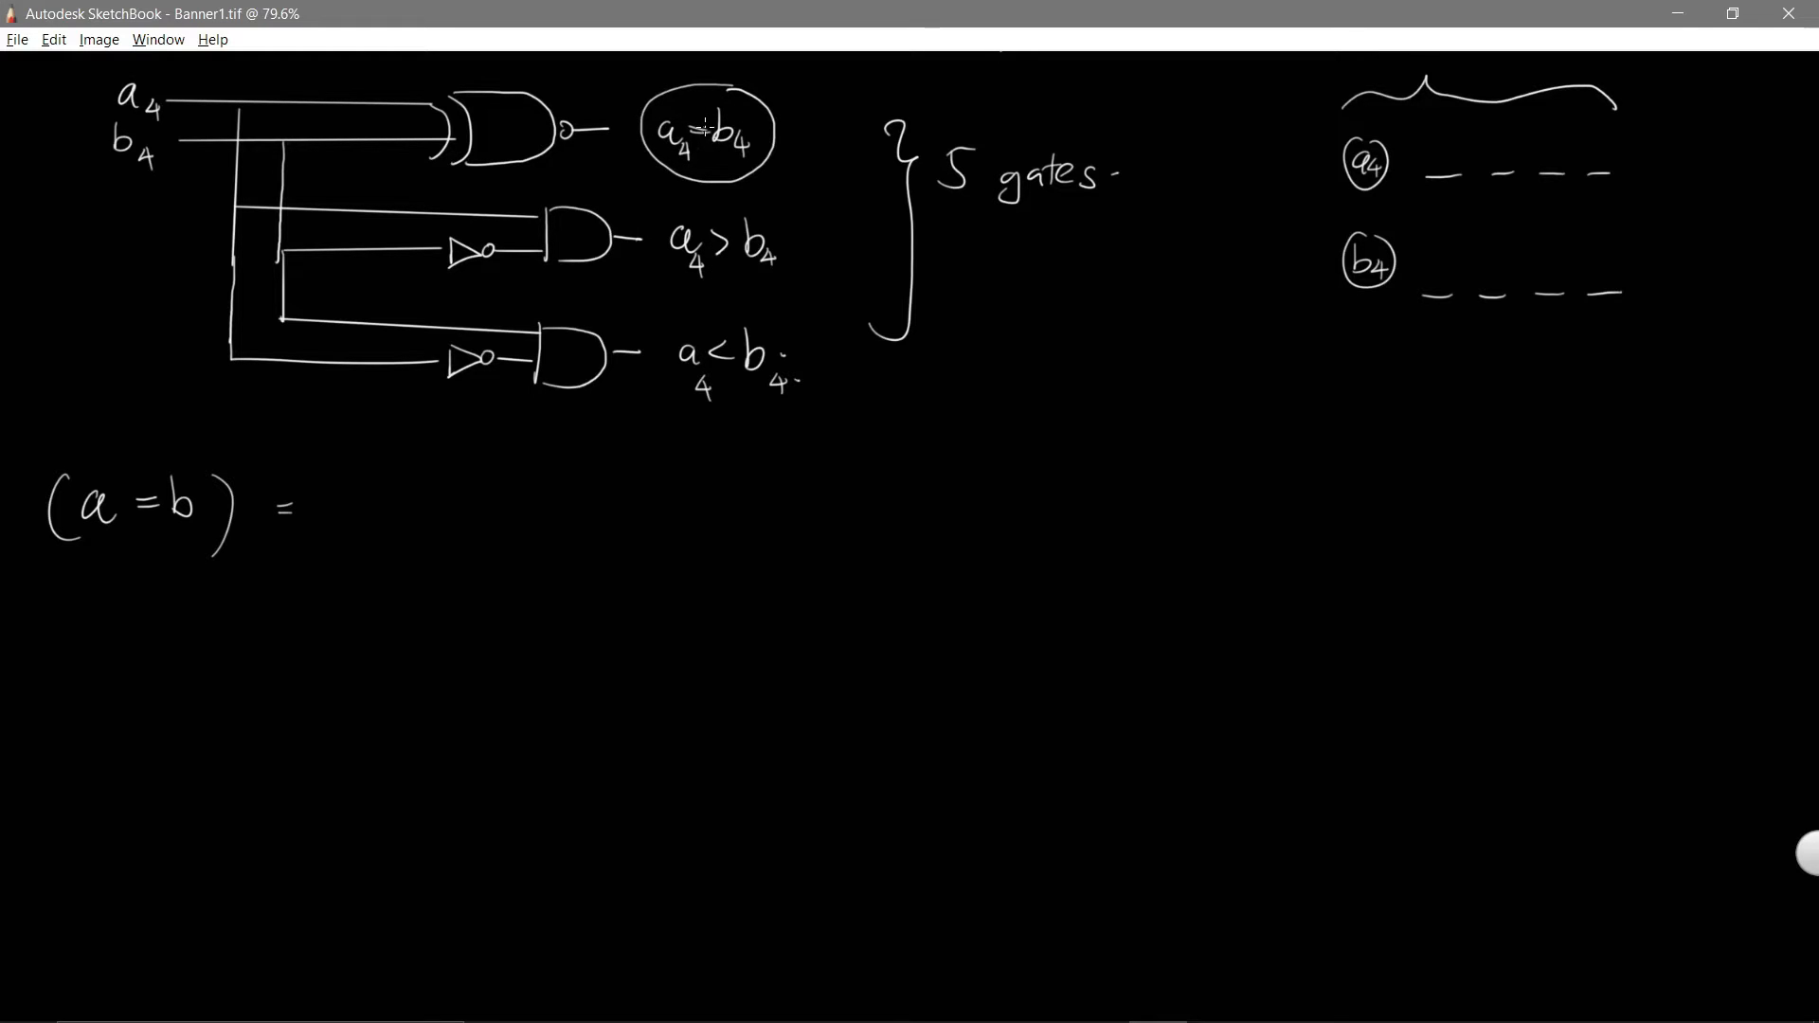
pyautogui.hotkey('ctrl', 'z')
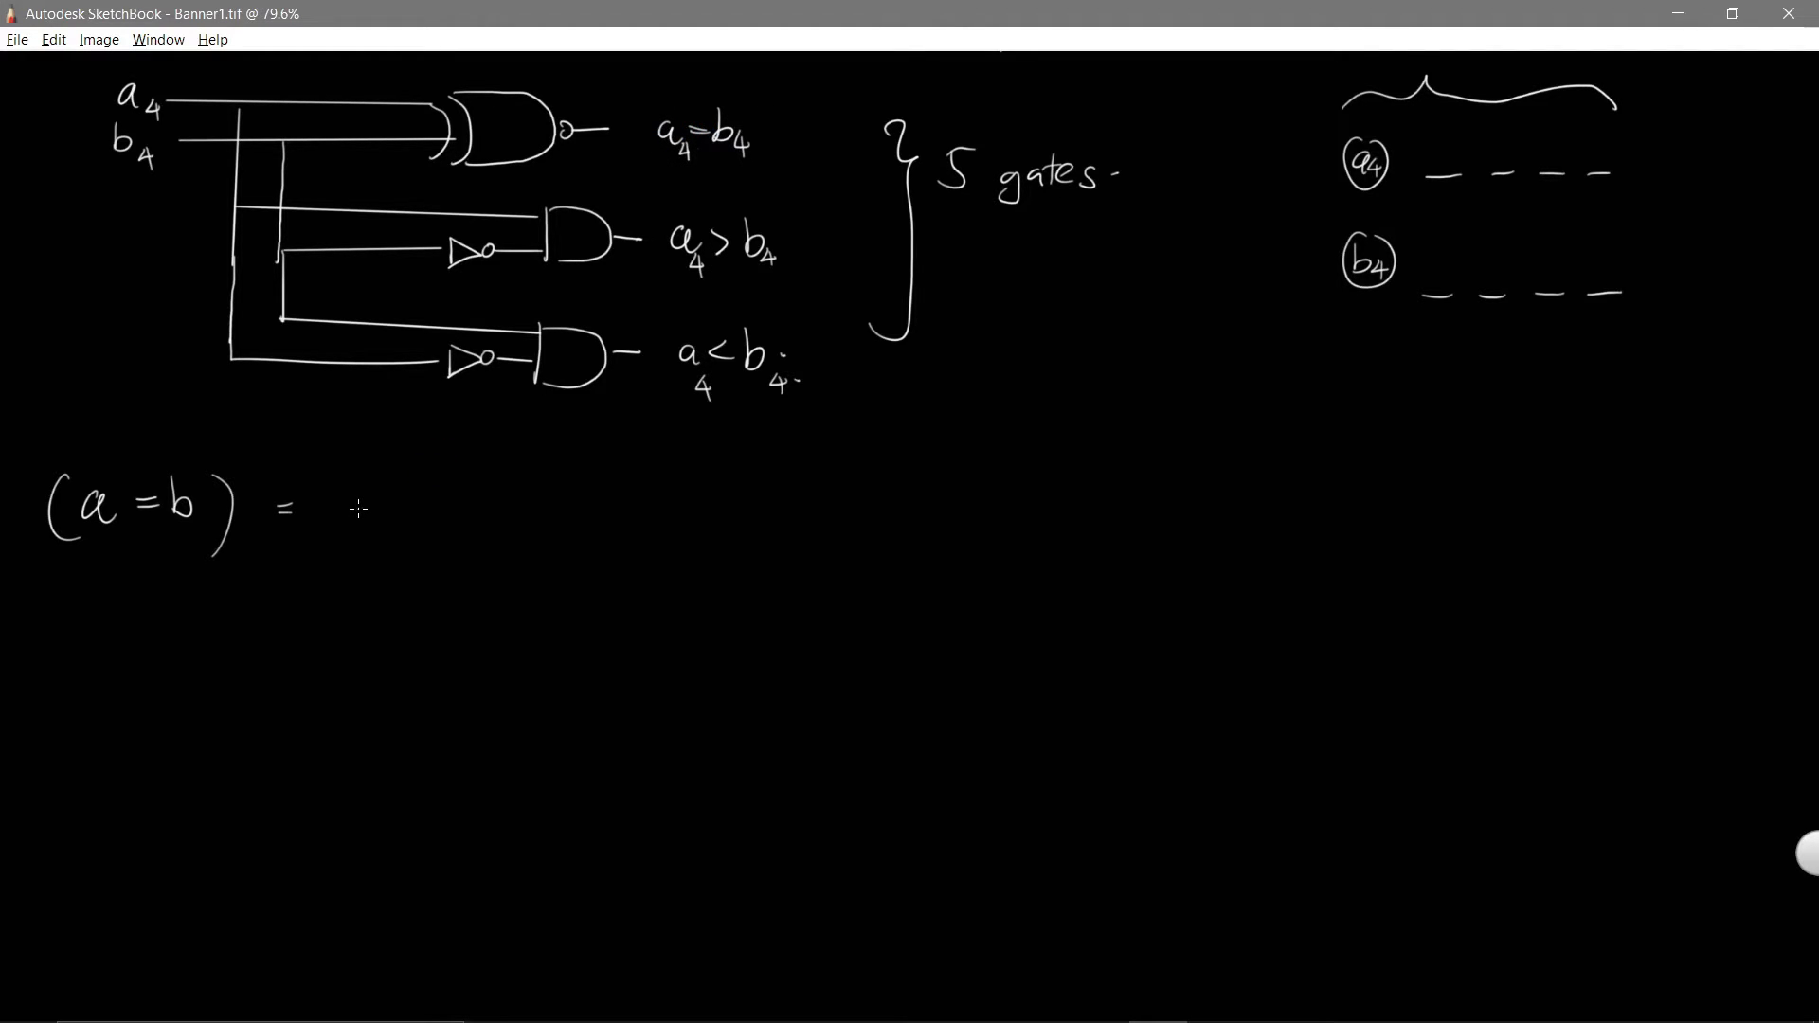
# Step: Handwrite an implication arrow after (a = b), followed by "Let x4 → a4 = b4"
pyautogui.moveTo(300, 490); pyautogui.dragTo(301, 524)
pyautogui.moveTo(398, 488); pyautogui.dragTo(424, 519)
pyautogui.moveTo(434, 488); pyautogui.dragTo(436, 527)
pyautogui.moveTo(417, 502); pyautogui.dragTo(493, 530)
pyautogui.moveTo(504, 502)
pyautogui.mouseDown()
pyautogui.moveTo(485, 526)
pyautogui.moveTo(530, 533)
pyautogui.mouseUp()
pyautogui.moveTo(523, 520)
pyautogui.mouseDown()
pyautogui.moveTo(524, 549)
pyautogui.moveTo(576, 513)
pyautogui.moveTo(653, 514)
pyautogui.moveTo(641, 526)
pyautogui.moveTo(680, 542)
pyautogui.moveTo(730, 513)
pyautogui.mouseUp()
pyautogui.moveTo(714, 524); pyautogui.dragTo(771, 528)
pyautogui.moveTo(783, 518); pyautogui.dragTo(801, 536)
pyautogui.click(812, 535)
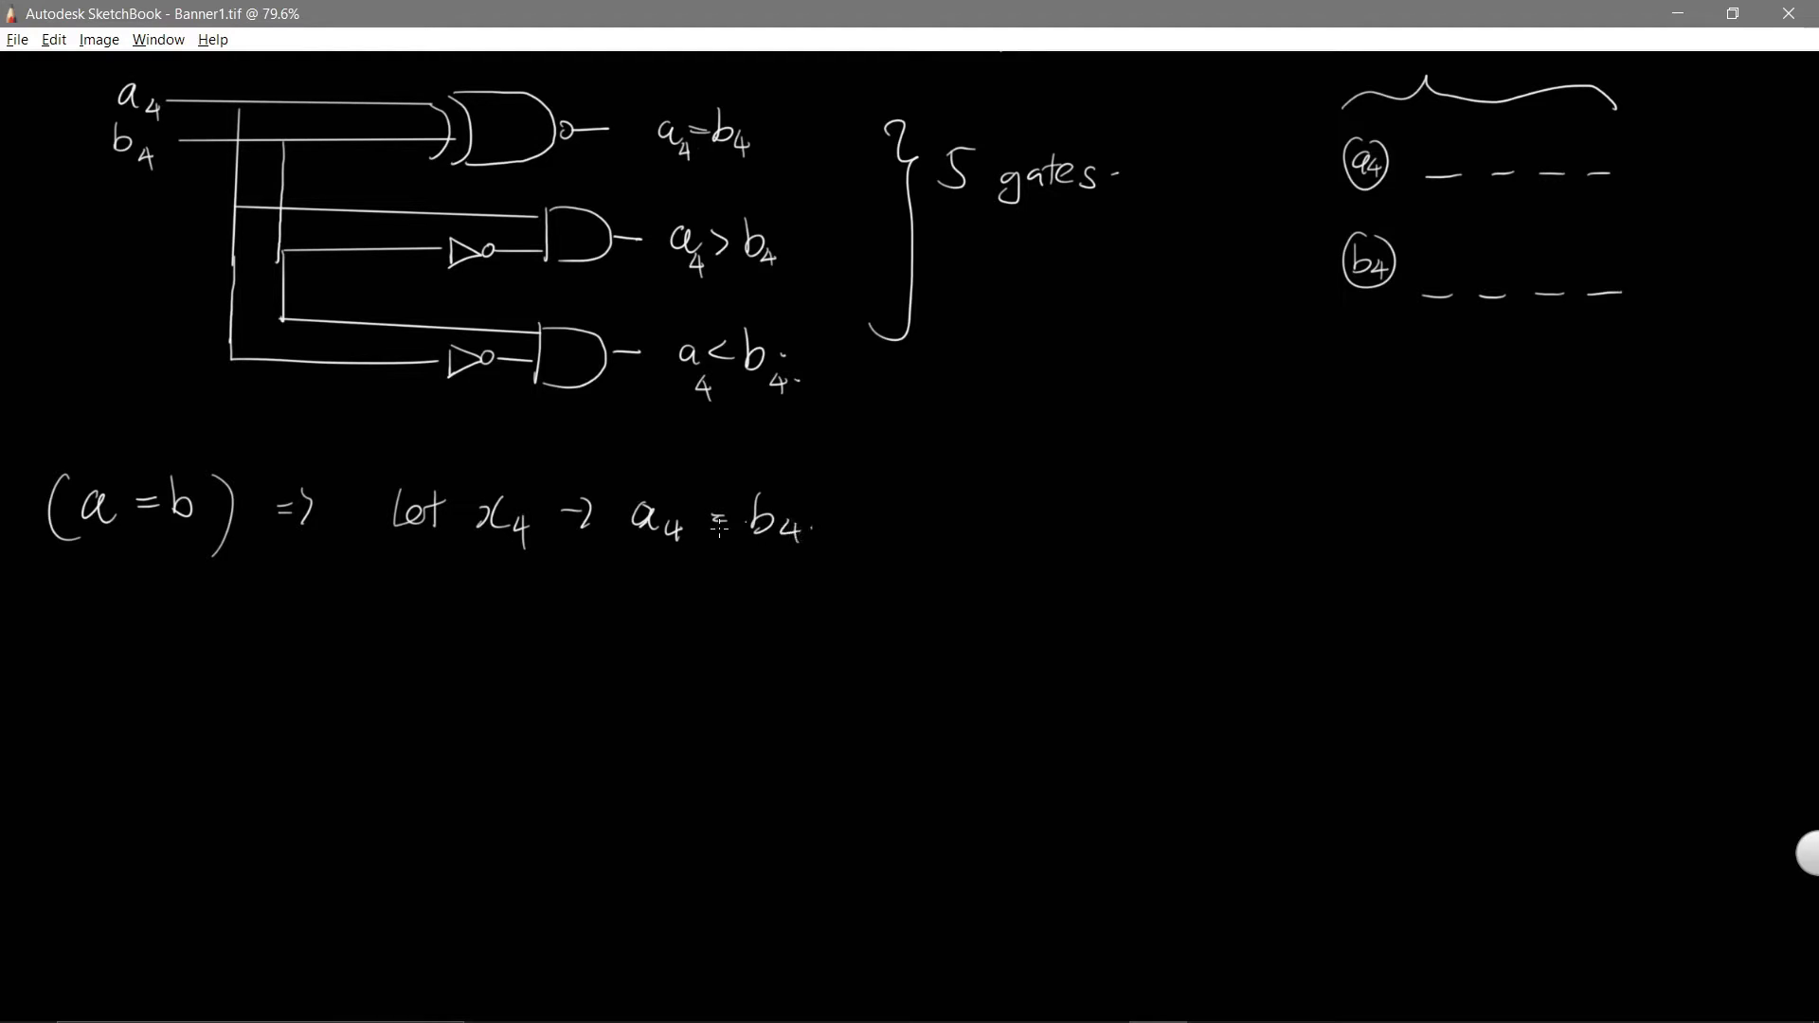
# Step: Handwrite (a = b) = x4 x3 x2 x1 x0 on the next line, followed by a left-pointing arrow and a 1
pyautogui.moveTo(142, 621)
pyautogui.mouseDown()
pyautogui.moveTo(145, 651)
pyautogui.moveTo(187, 629)
pyautogui.mouseUp()
pyautogui.moveTo(167, 642); pyautogui.dragTo(215, 650)
pyautogui.moveTo(112, 612); pyautogui.dragTo(95, 650)
pyautogui.moveTo(246, 606); pyautogui.dragTo(251, 657)
pyautogui.moveTo(297, 629); pyautogui.dragTo(378, 650)
pyautogui.moveTo(376, 625)
pyautogui.mouseDown()
pyautogui.moveTo(413, 658)
pyautogui.moveTo(447, 648)
pyautogui.mouseUp()
pyautogui.moveTo(467, 614)
pyautogui.mouseDown()
pyautogui.moveTo(453, 648)
pyautogui.moveTo(488, 655)
pyautogui.mouseUp()
pyautogui.moveTo(516, 621); pyautogui.dragTo(530, 652)
pyautogui.moveTo(549, 637); pyautogui.dragTo(601, 653)
pyautogui.moveTo(621, 621)
pyautogui.mouseDown()
pyautogui.moveTo(606, 654)
pyautogui.moveTo(632, 656)
pyautogui.mouseUp()
pyautogui.moveTo(667, 624); pyautogui.dragTo(680, 654)
pyautogui.moveTo(709, 639); pyautogui.dragTo(856, 621)
pyautogui.moveTo(829, 606)
pyautogui.mouseDown()
pyautogui.moveTo(828, 643)
pyautogui.moveTo(903, 644)
pyautogui.mouseUp()
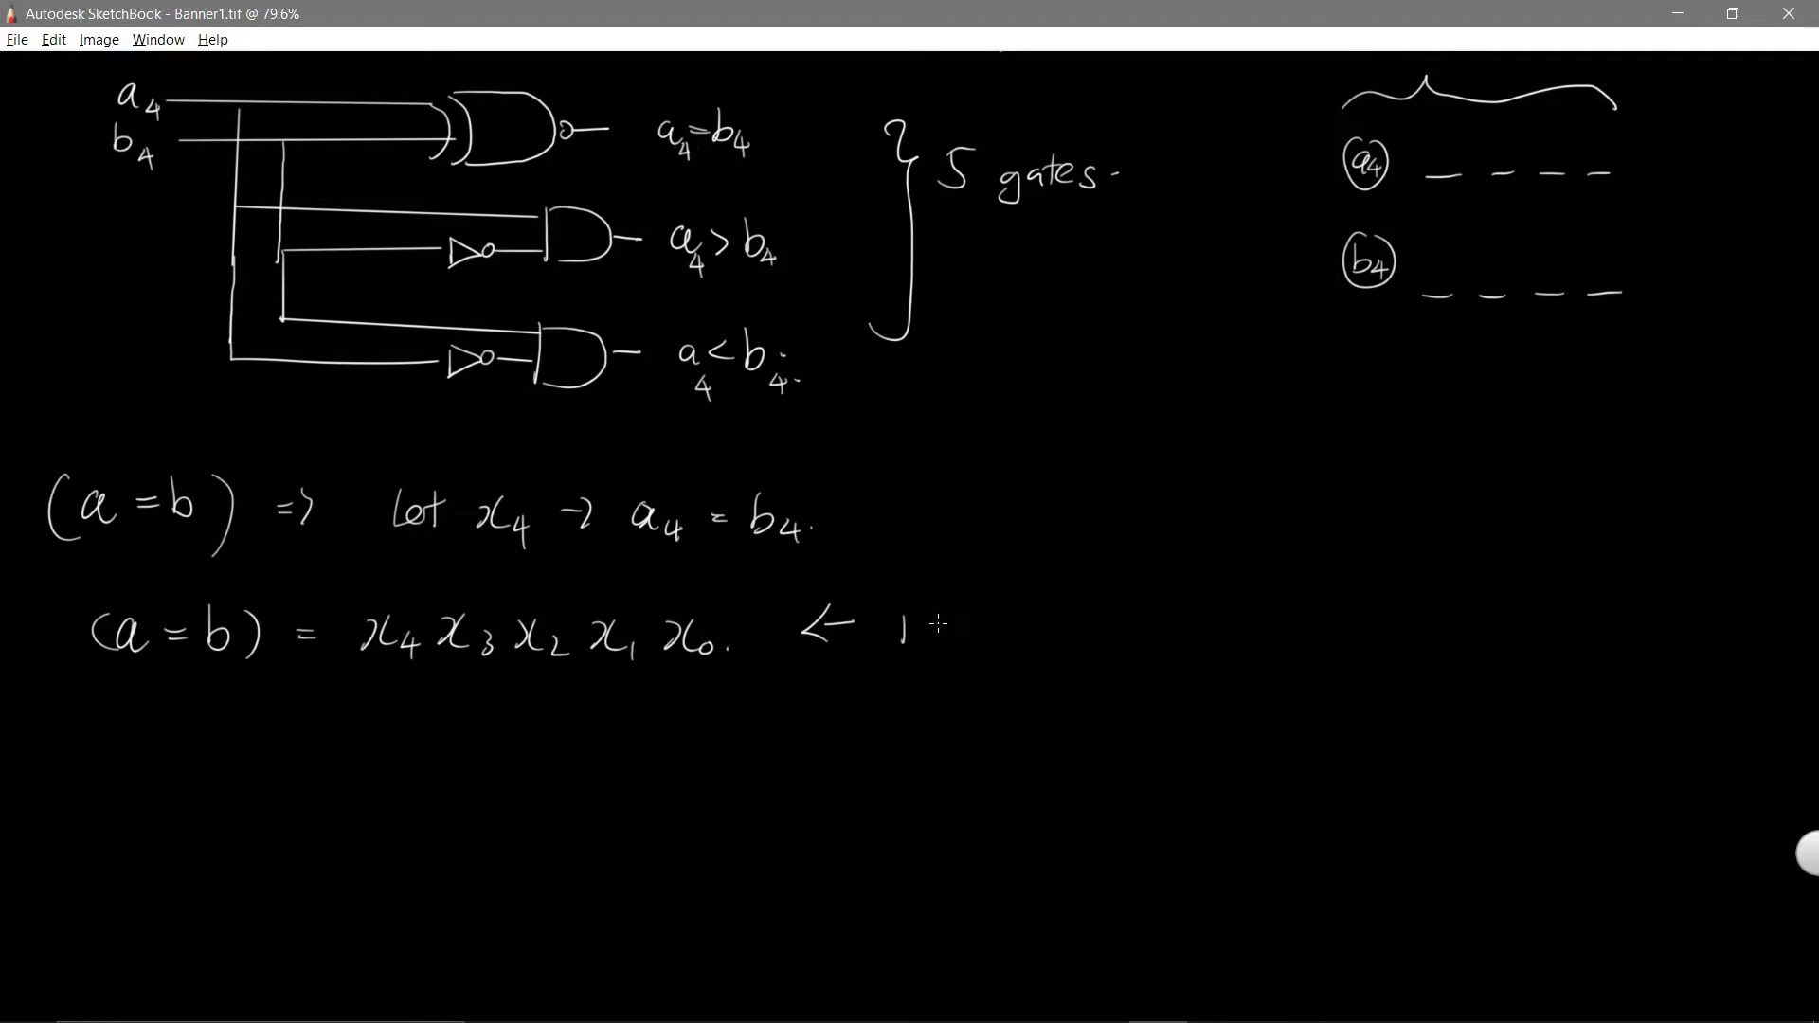
pyautogui.moveTo(312, 719); pyautogui.dragTo(331, 717)
pyautogui.moveTo(313, 727); pyautogui.dragTo(332, 726)
pyautogui.moveTo(373, 708); pyautogui.dragTo(377, 747)
pyautogui.moveTo(380, 728); pyautogui.dragTo(381, 708)
pyautogui.hotkey('ctrl', 'z')
pyautogui.hotkey('ctrl', 'z')
# Step: Handwrite (a > b) = (a4b4') on a new line below the (a = b) equation
pyautogui.moveTo(134, 735)
pyautogui.mouseDown()
pyautogui.moveTo(138, 756)
pyautogui.moveTo(208, 734)
pyautogui.moveTo(203, 750)
pyautogui.moveTo(85, 756)
pyautogui.mouseUp()
pyautogui.moveTo(227, 716); pyautogui.dragTo(233, 766)
pyautogui.moveTo(312, 749); pyautogui.dragTo(327, 747)
pyautogui.moveTo(313, 758)
pyautogui.mouseDown()
pyautogui.moveTo(419, 775)
pyautogui.moveTo(458, 758)
pyautogui.moveTo(451, 771)
pyautogui.mouseUp()
pyautogui.moveTo(481, 735); pyautogui.dragTo(480, 750)
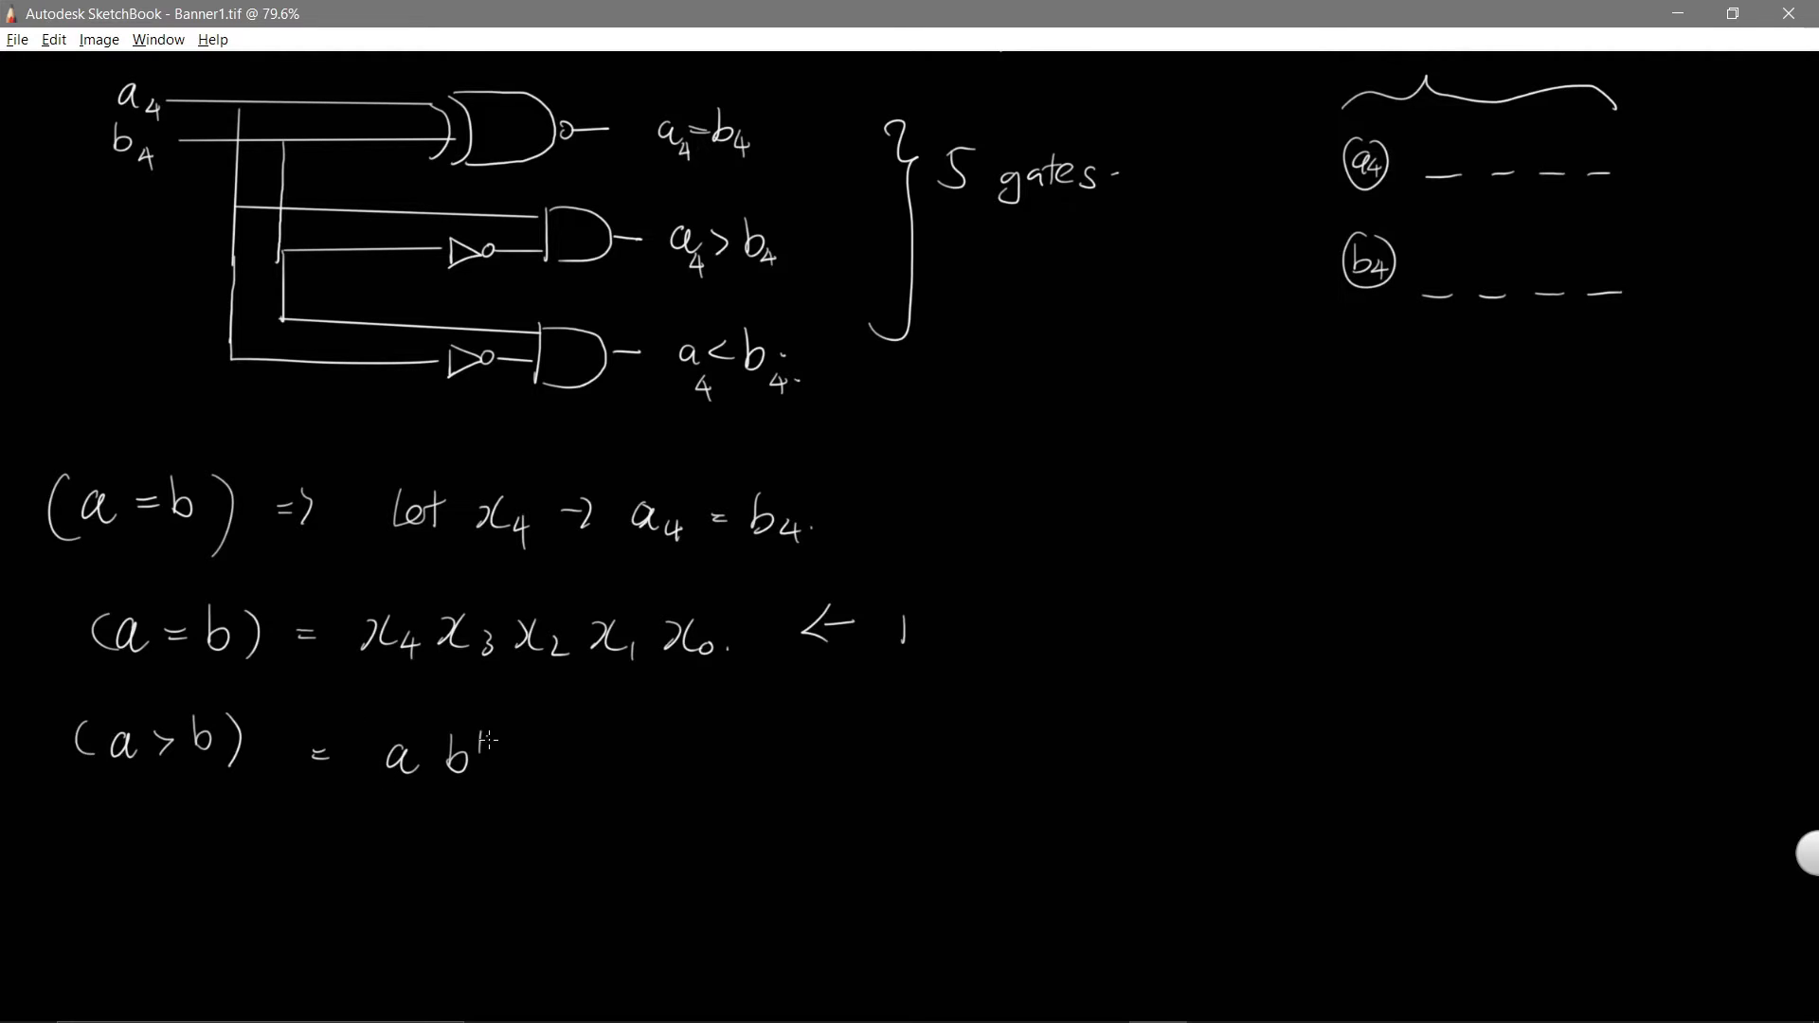
pyautogui.moveTo(485, 722)
pyautogui.mouseDown()
pyautogui.moveTo(482, 750)
pyautogui.moveTo(436, 776)
pyautogui.mouseUp()
pyautogui.moveTo(431, 771)
pyautogui.mouseDown()
pyautogui.moveTo(431, 790)
pyautogui.moveTo(485, 789)
pyautogui.mouseUp()
pyautogui.moveTo(507, 735); pyautogui.dragTo(516, 794)
pyautogui.moveTo(392, 729); pyautogui.dragTo(380, 791)
# Step: Add the terms + (a3b3') and + (a2b2') to the (a > b) expression, leaving a gap between them
pyautogui.moveTo(585, 746); pyautogui.dragTo(583, 775)
pyautogui.moveTo(571, 761)
pyautogui.mouseDown()
pyautogui.moveTo(640, 763)
pyautogui.moveTo(643, 784)
pyautogui.mouseUp()
pyautogui.moveTo(678, 755); pyautogui.dragTo(684, 779)
pyautogui.moveTo(691, 766)
pyautogui.mouseDown()
pyautogui.moveTo(743, 786)
pyautogui.moveTo(764, 758)
pyautogui.moveTo(787, 790)
pyautogui.mouseUp()
pyautogui.moveTo(942, 750); pyautogui.dragTo(940, 782)
pyautogui.moveTo(933, 768); pyautogui.dragTo(995, 786)
pyautogui.moveTo(1031, 758); pyautogui.dragTo(1050, 785)
pyautogui.moveTo(1063, 743); pyautogui.dragTo(1061, 787)
pyautogui.moveTo(1086, 772); pyautogui.dragTo(1099, 785)
pyautogui.moveTo(1112, 741)
pyautogui.mouseDown()
pyautogui.moveTo(1118, 794)
pyautogui.moveTo(1177, 782)
pyautogui.mouseUp()
pyautogui.moveTo(1165, 768); pyautogui.dragTo(1329, 794)
pyautogui.hotkey('ctrl', 'z')
pyautogui.hotkey('ctrl', 'z')
pyautogui.hotkey('ctrl', 'z')
# Step: Add the term + (a1b1') at the end of the (a > b) line and + (a0b0') on the line below
pyautogui.moveTo(1316, 775); pyautogui.dragTo(1366, 794)
pyautogui.moveTo(1406, 758); pyautogui.dragTo(1409, 787)
pyautogui.moveTo(1415, 779)
pyautogui.mouseDown()
pyautogui.moveTo(1417, 797)
pyautogui.moveTo(1441, 788)
pyautogui.mouseUp()
pyautogui.moveTo(1440, 777); pyautogui.dragTo(1499, 798)
pyautogui.moveTo(304, 887)
pyautogui.mouseDown()
pyautogui.moveTo(301, 923)
pyautogui.moveTo(320, 907)
pyautogui.mouseUp()
pyautogui.moveTo(360, 880)
pyautogui.mouseDown()
pyautogui.moveTo(352, 927)
pyautogui.moveTo(396, 909)
pyautogui.mouseUp()
pyautogui.moveTo(421, 881); pyautogui.dragTo(425, 920)
pyautogui.moveTo(453, 908); pyautogui.dragTo(488, 933)
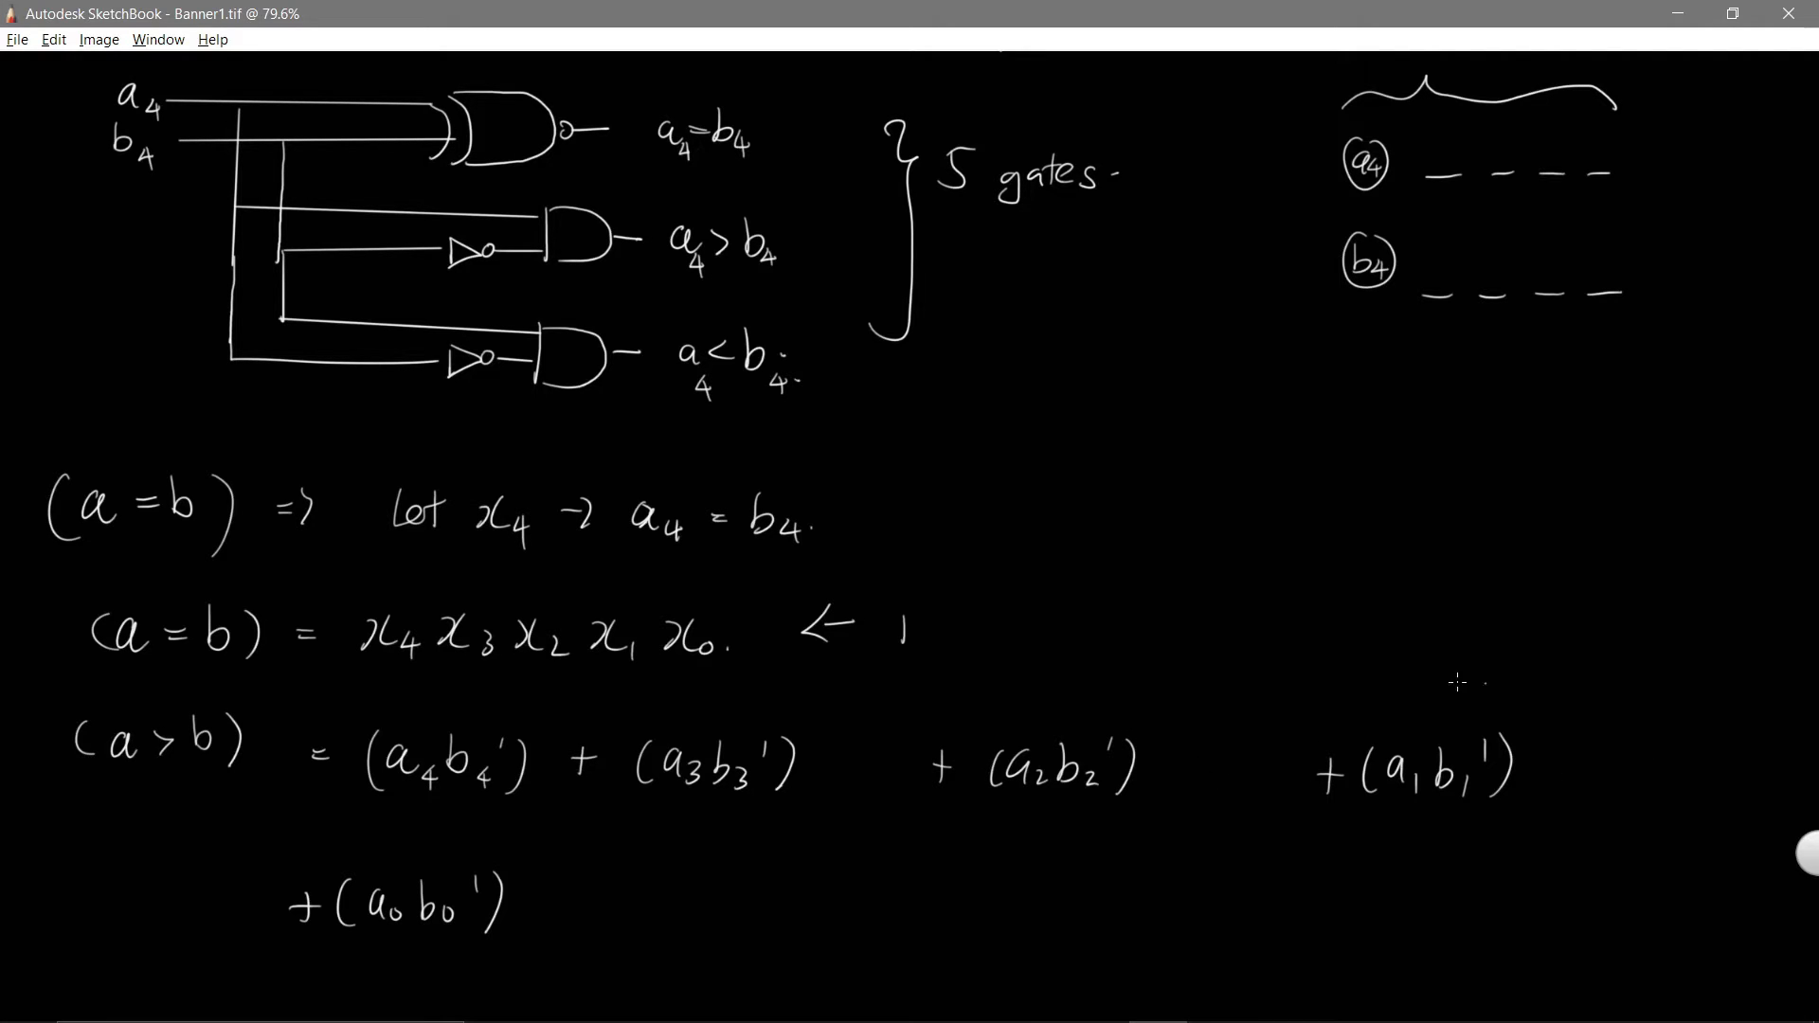
# Step: Write a temporary note (a4b4') = 1 with x4 = 0 beneath the (a > b) expression, and erase it
pyautogui.scroll(-3, 1007, 767)
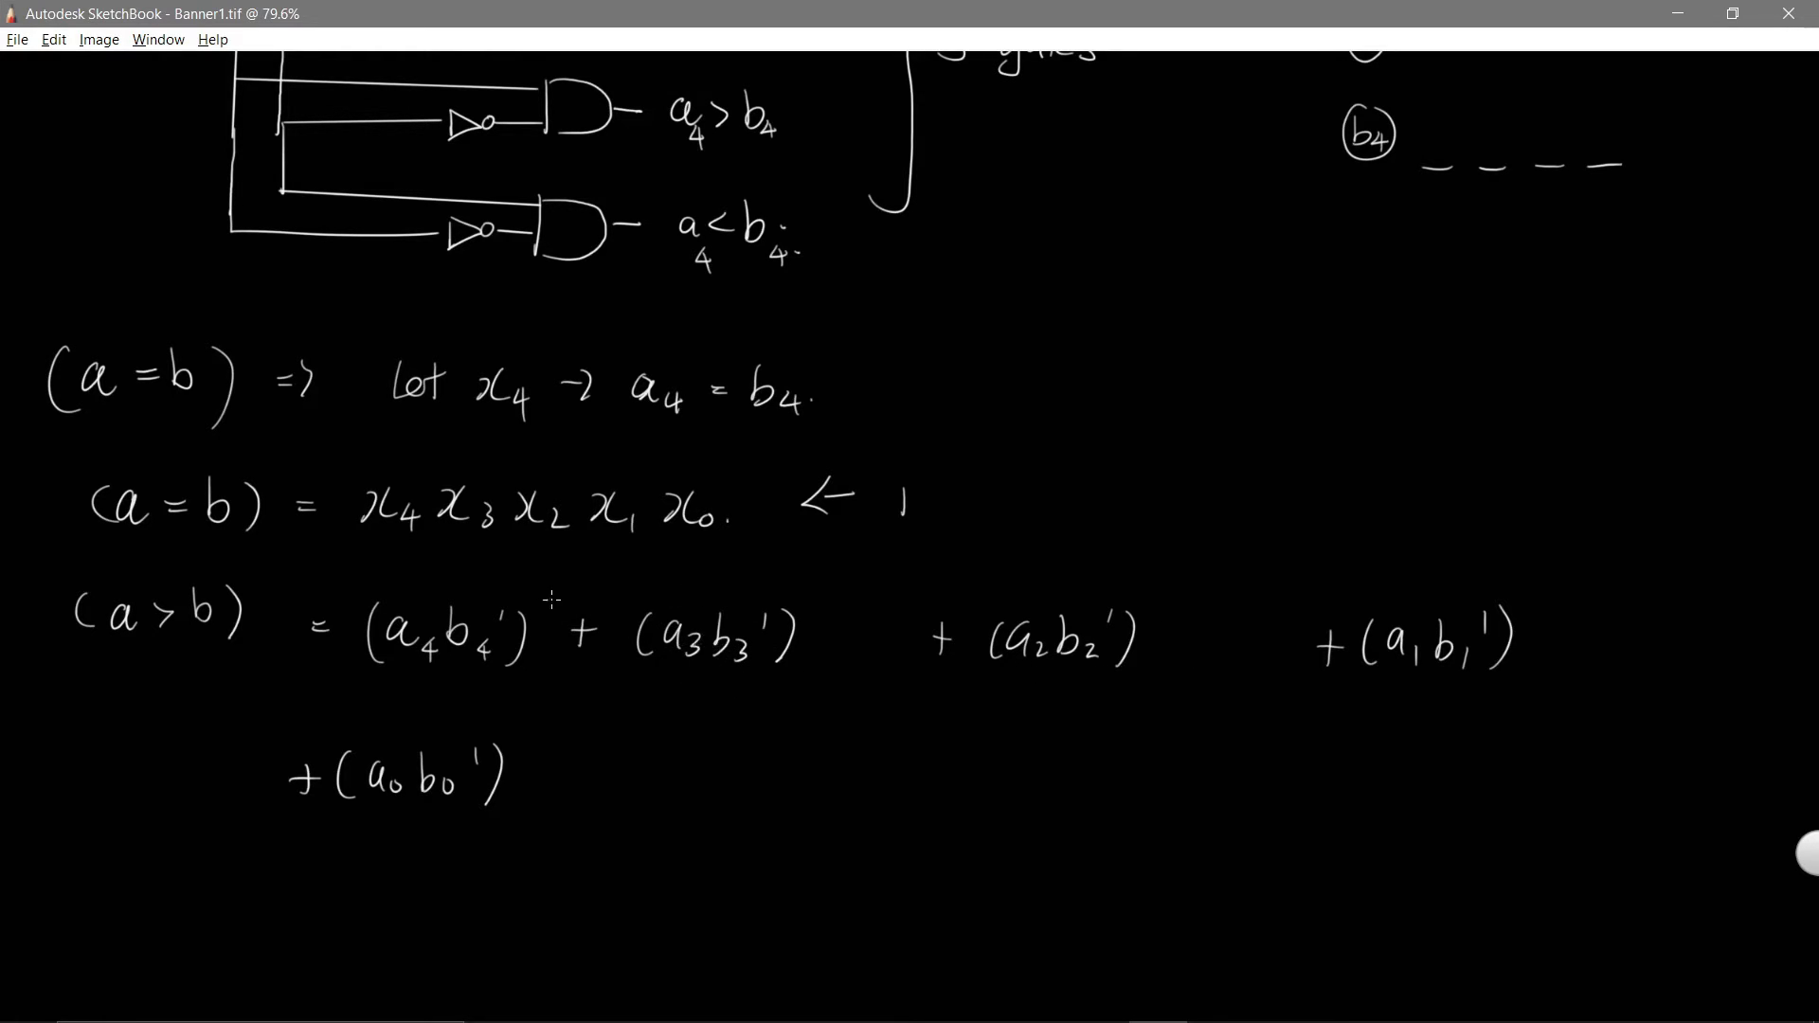
pyautogui.moveTo(784, 800); pyautogui.dragTo(837, 807)
pyautogui.moveTo(864, 786)
pyautogui.mouseDown()
pyautogui.moveTo(853, 805)
pyautogui.moveTo(866, 785)
pyautogui.moveTo(876, 821)
pyautogui.moveTo(891, 799)
pyautogui.mouseUp()
pyautogui.moveTo(762, 783)
pyautogui.mouseDown()
pyautogui.moveTo(764, 812)
pyautogui.moveTo(812, 804)
pyautogui.mouseUp()
pyautogui.moveTo(823, 801); pyautogui.dragTo(832, 824)
pyautogui.moveTo(859, 766); pyautogui.dragTo(857, 787)
pyautogui.moveTo(707, 778); pyautogui.dragTo(701, 817)
pyautogui.moveTo(871, 777)
pyautogui.mouseDown()
pyautogui.moveTo(875, 825)
pyautogui.moveTo(955, 796)
pyautogui.mouseUp()
pyautogui.moveTo(917, 805); pyautogui.dragTo(966, 810)
pyautogui.moveTo(820, 874)
pyautogui.mouseDown()
pyautogui.moveTo(810, 895)
pyautogui.moveTo(838, 894)
pyautogui.mouseUp()
pyautogui.moveTo(851, 874)
pyautogui.mouseDown()
pyautogui.moveTo(864, 916)
pyautogui.moveTo(934, 879)
pyautogui.mouseUp()
pyautogui.moveTo(911, 889); pyautogui.dragTo(936, 888)
pyautogui.moveTo(951, 876); pyautogui.dragTo(955, 871)
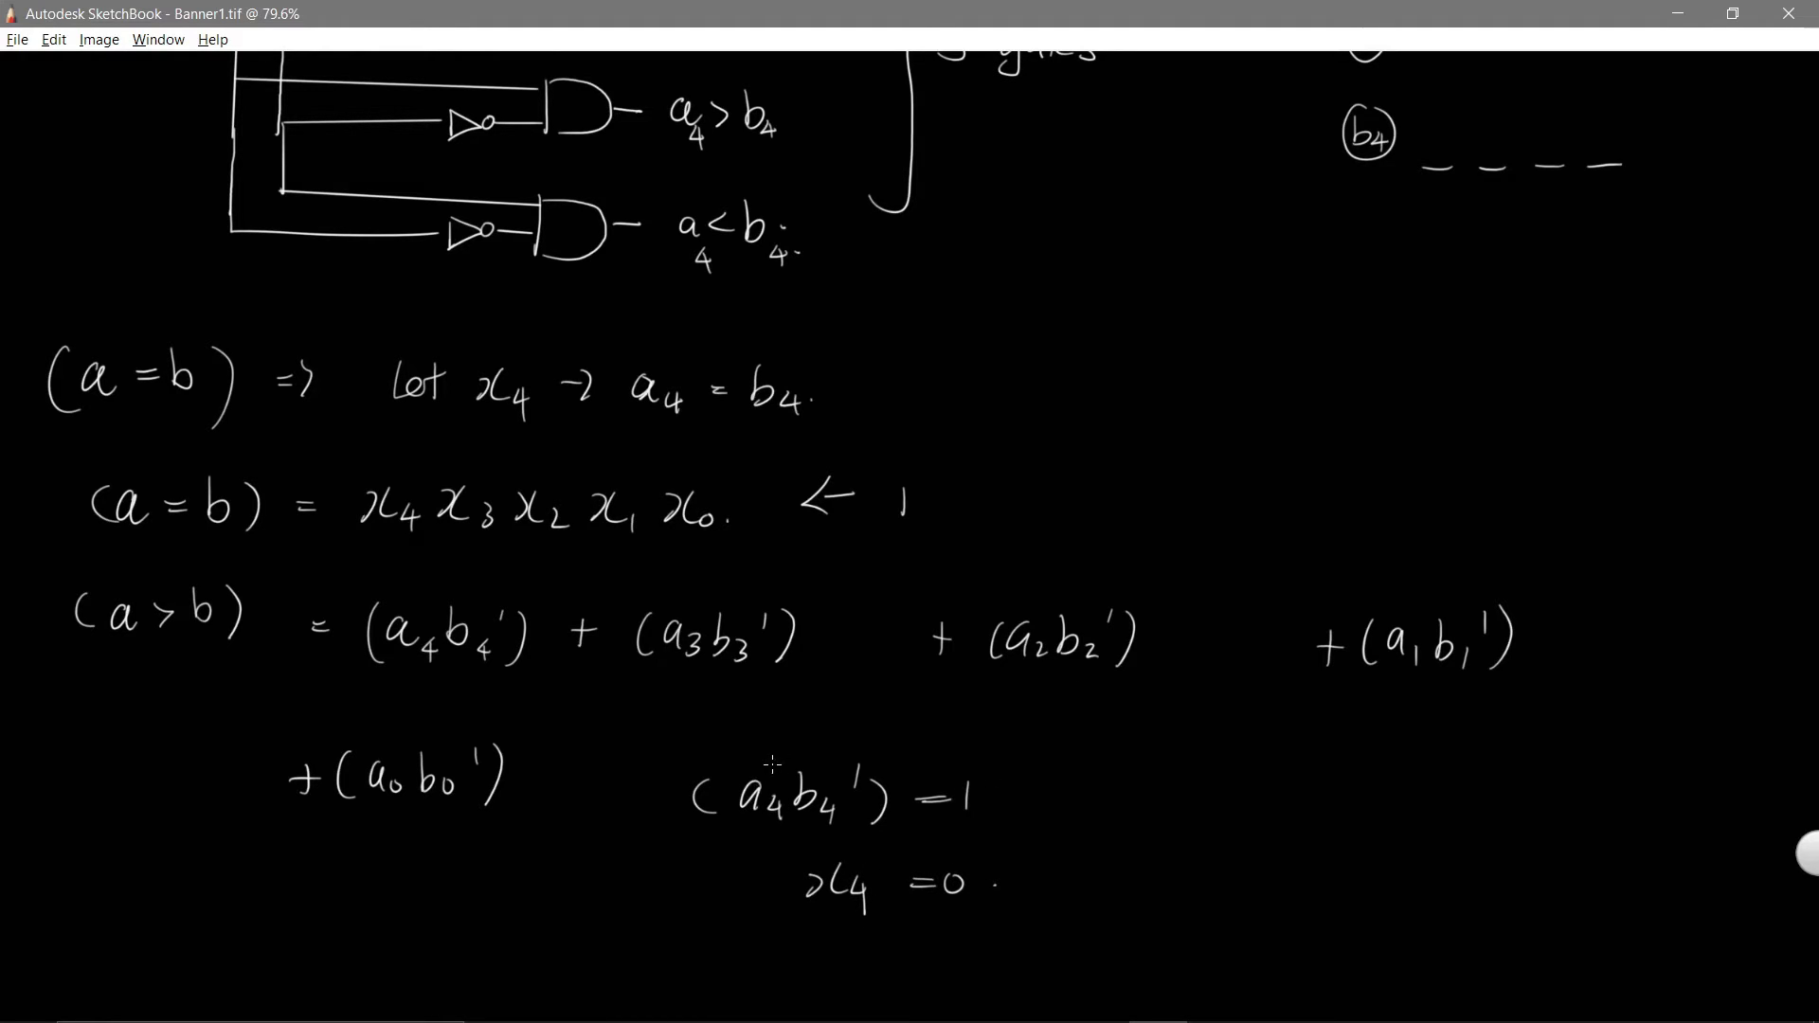
pyautogui.moveTo(706, 791)
pyautogui.mouseDown()
pyautogui.moveTo(710, 813)
pyautogui.moveTo(809, 782)
pyautogui.moveTo(947, 798)
pyautogui.moveTo(830, 866)
pyautogui.mouseUp()
pyautogui.moveTo(934, 841); pyautogui.dragTo(992, 861)
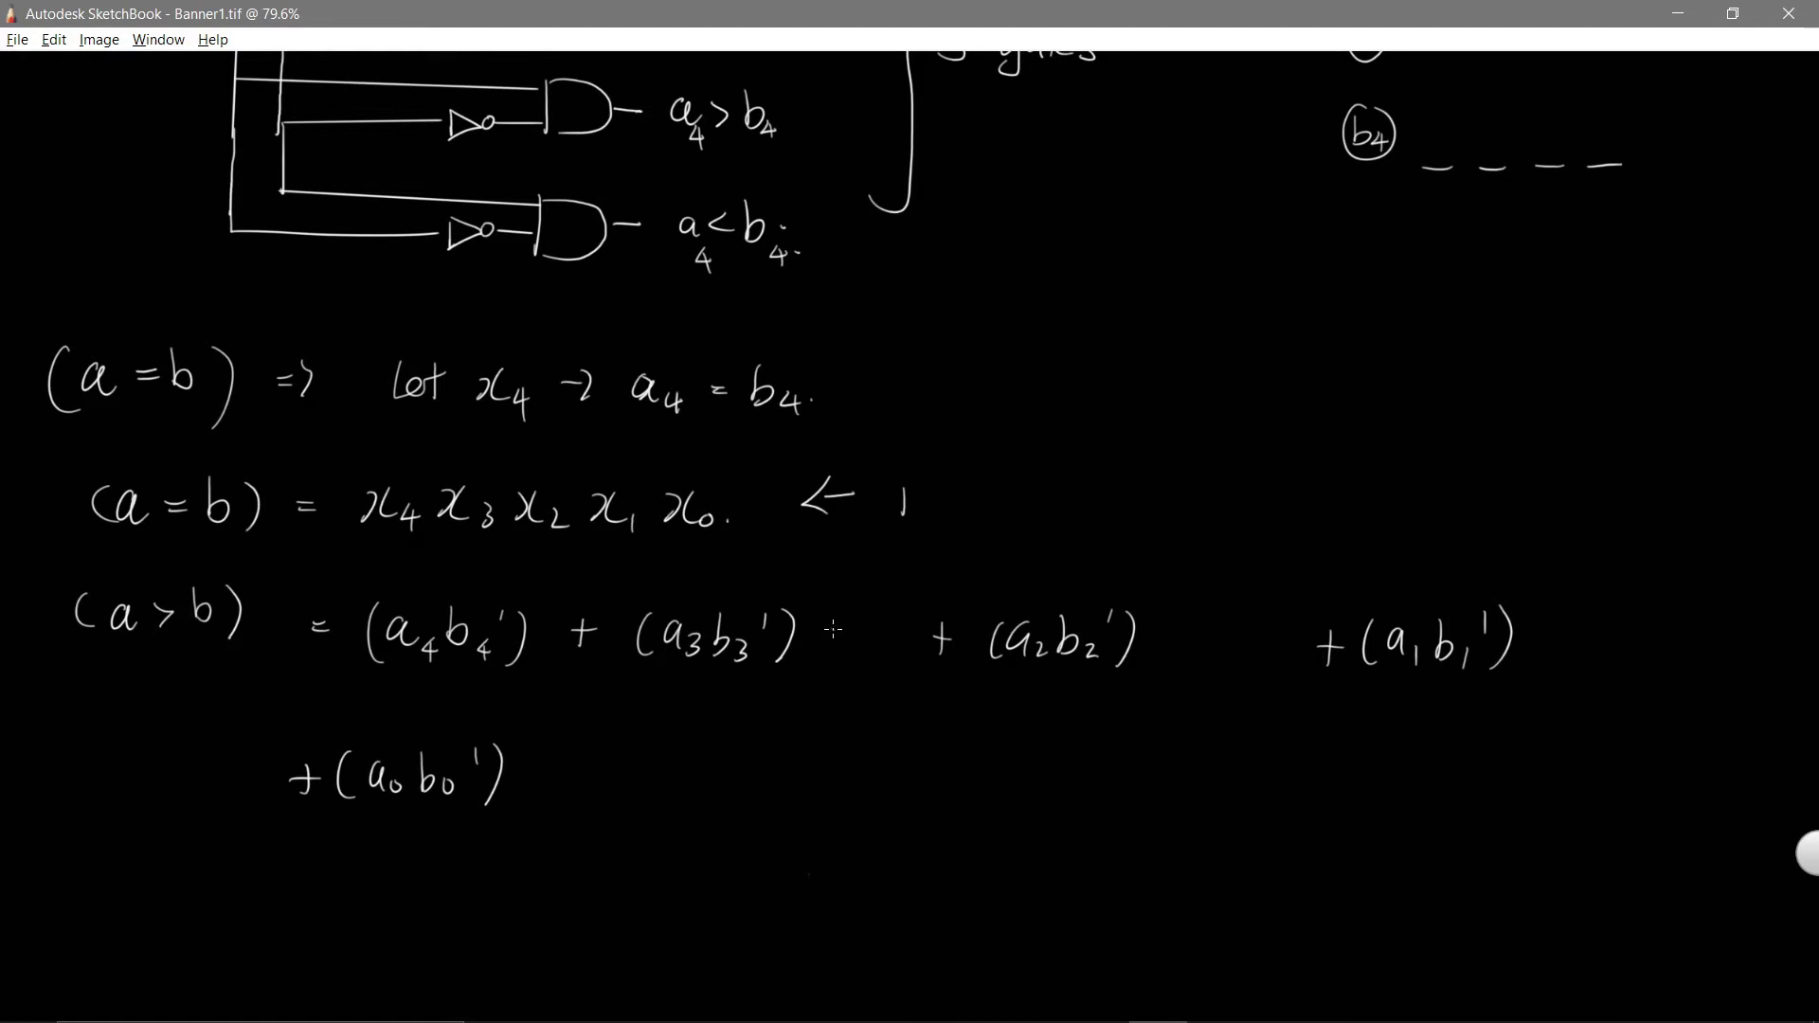
# Step: Write x4 after each of the terms (a3b3'), (a2b2'), (a1b1') and (a0b0')
pyautogui.moveTo(830, 622); pyautogui.dragTo(832, 648)
pyautogui.moveTo(859, 616)
pyautogui.mouseDown()
pyautogui.moveTo(859, 651)
pyautogui.moveTo(887, 647)
pyautogui.moveTo(881, 662)
pyautogui.mouseUp()
pyautogui.moveTo(1148, 627); pyautogui.dragTo(1171, 654)
pyautogui.moveTo(1188, 633); pyautogui.dragTo(1197, 667)
pyautogui.moveTo(1522, 629)
pyautogui.mouseDown()
pyautogui.moveTo(1539, 664)
pyautogui.moveTo(1524, 667)
pyautogui.mouseUp()
pyautogui.moveTo(1556, 637); pyautogui.dragTo(1568, 678)
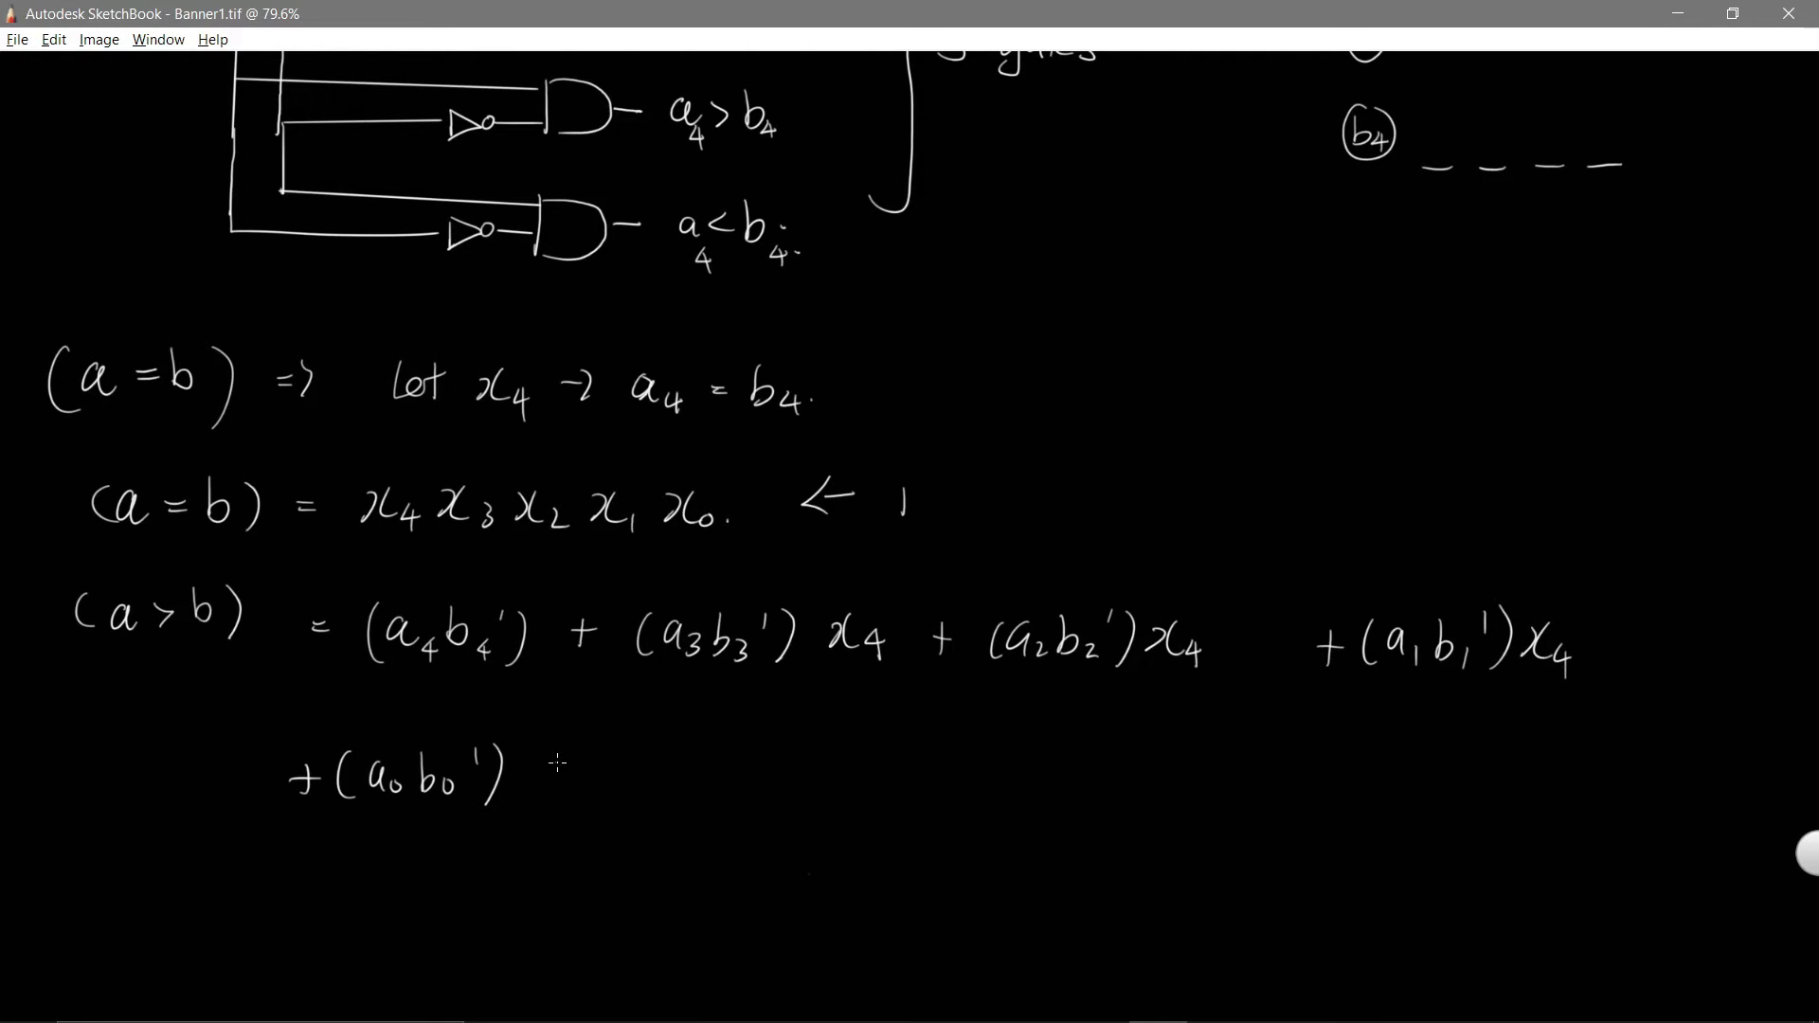
pyautogui.moveTo(533, 775); pyautogui.dragTo(536, 805)
pyautogui.moveTo(568, 786); pyautogui.dragTo(586, 798)
pyautogui.moveTo(437, 561); pyautogui.dragTo(438, 580)
pyautogui.moveTo(441, 555); pyautogui.dragTo(444, 560)
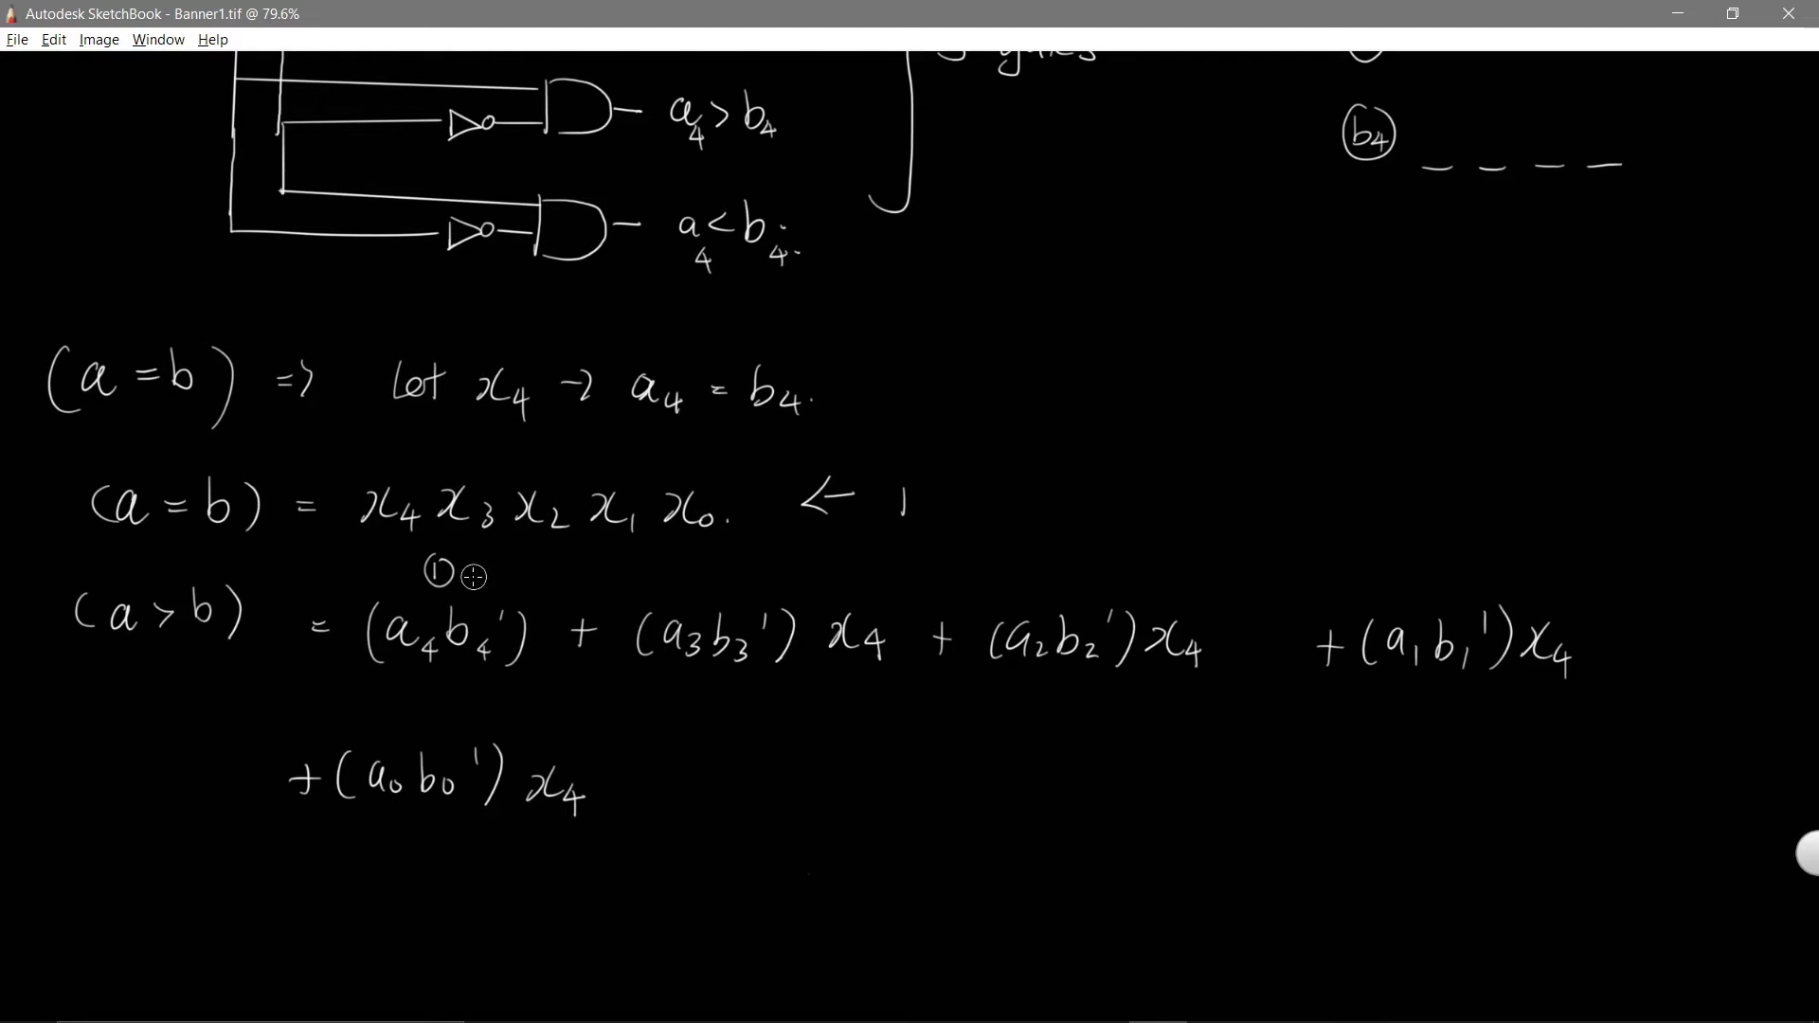
pyautogui.hotkey('ctrl', 'z')
pyautogui.hotkey('ctrl', 'z')
# Step: Append x3 to the (a2b2'), (a1b1') and (a0b0') terms
pyautogui.moveTo(1226, 627); pyautogui.dragTo(1269, 659)
pyautogui.moveTo(1592, 629)
pyautogui.mouseDown()
pyautogui.moveTo(1636, 660)
pyautogui.moveTo(1626, 672)
pyautogui.mouseUp()
pyautogui.moveTo(606, 771); pyautogui.dragTo(652, 816)
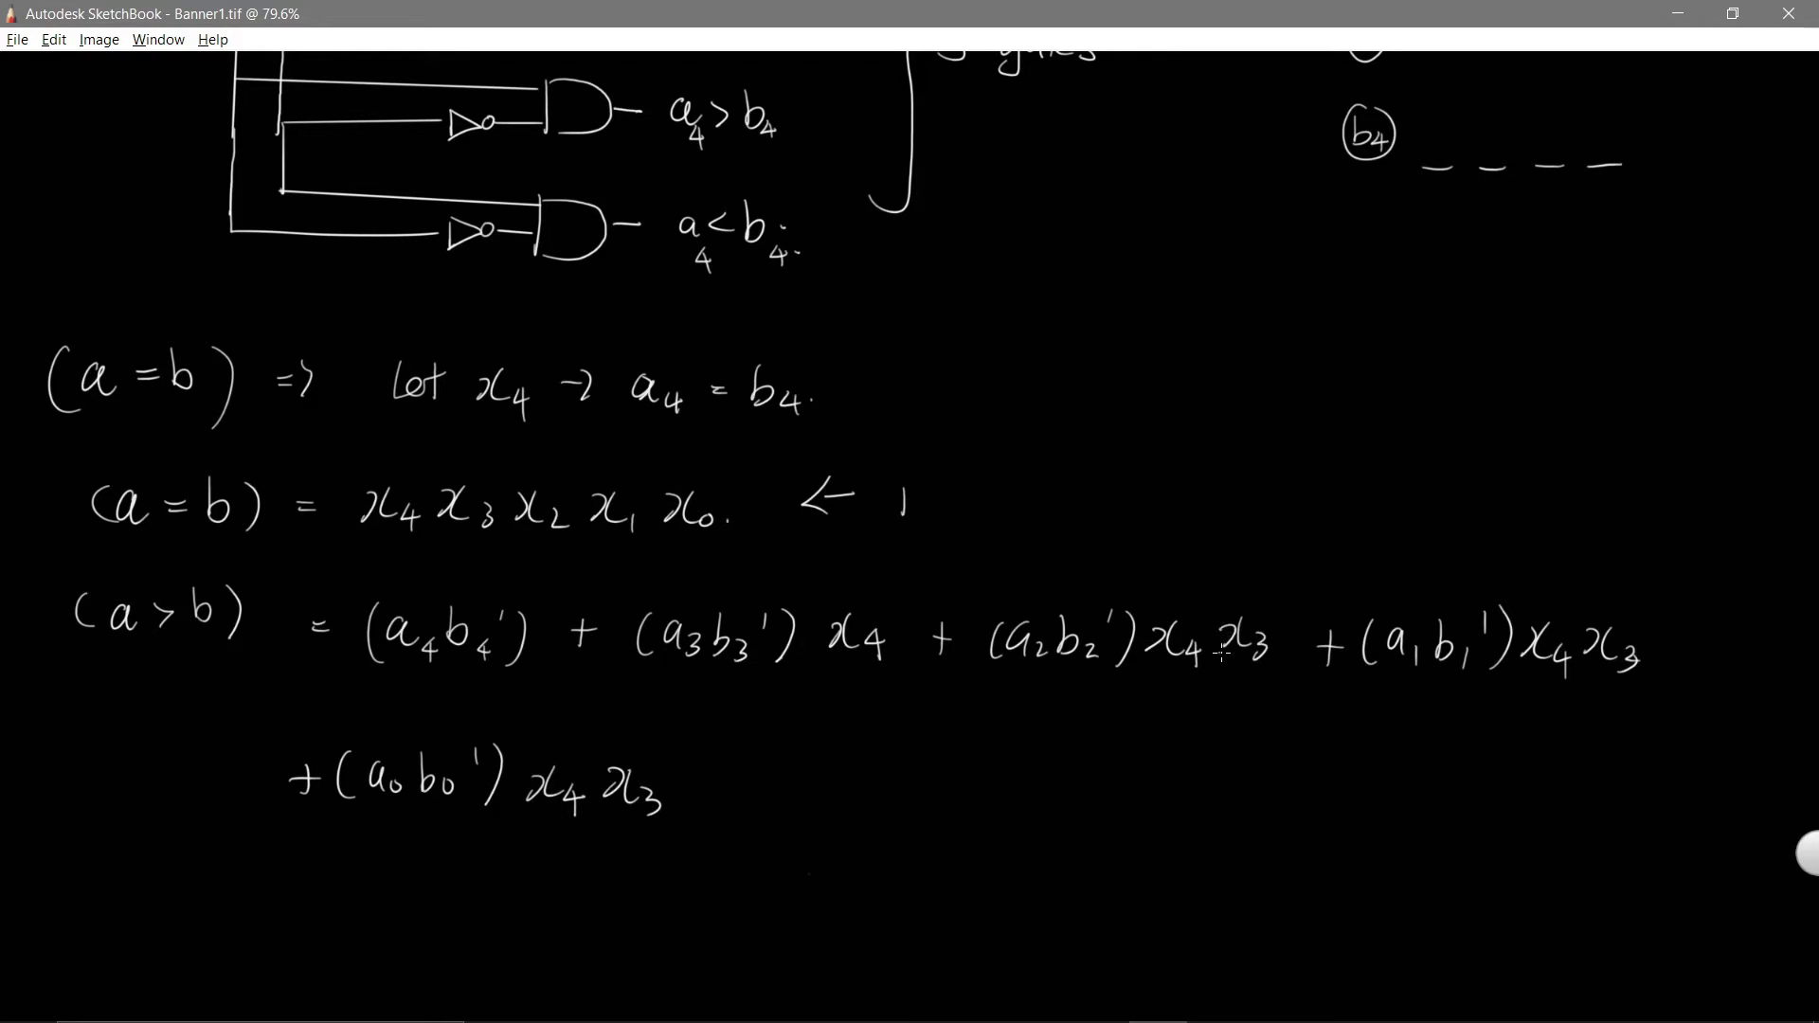
# Step: Append x2 to the (a1b1') term, and x2 x1 to the (a0b0') term
pyautogui.moveTo(1656, 633); pyautogui.dragTo(1676, 659)
pyautogui.moveTo(1696, 650); pyautogui.dragTo(1710, 661)
pyautogui.moveTo(686, 782); pyautogui.dragTo(707, 807)
pyautogui.moveTo(720, 782)
pyautogui.mouseDown()
pyautogui.moveTo(699, 809)
pyautogui.moveTo(785, 805)
pyautogui.mouseUp()
pyautogui.moveTo(814, 791); pyautogui.dragTo(815, 807)
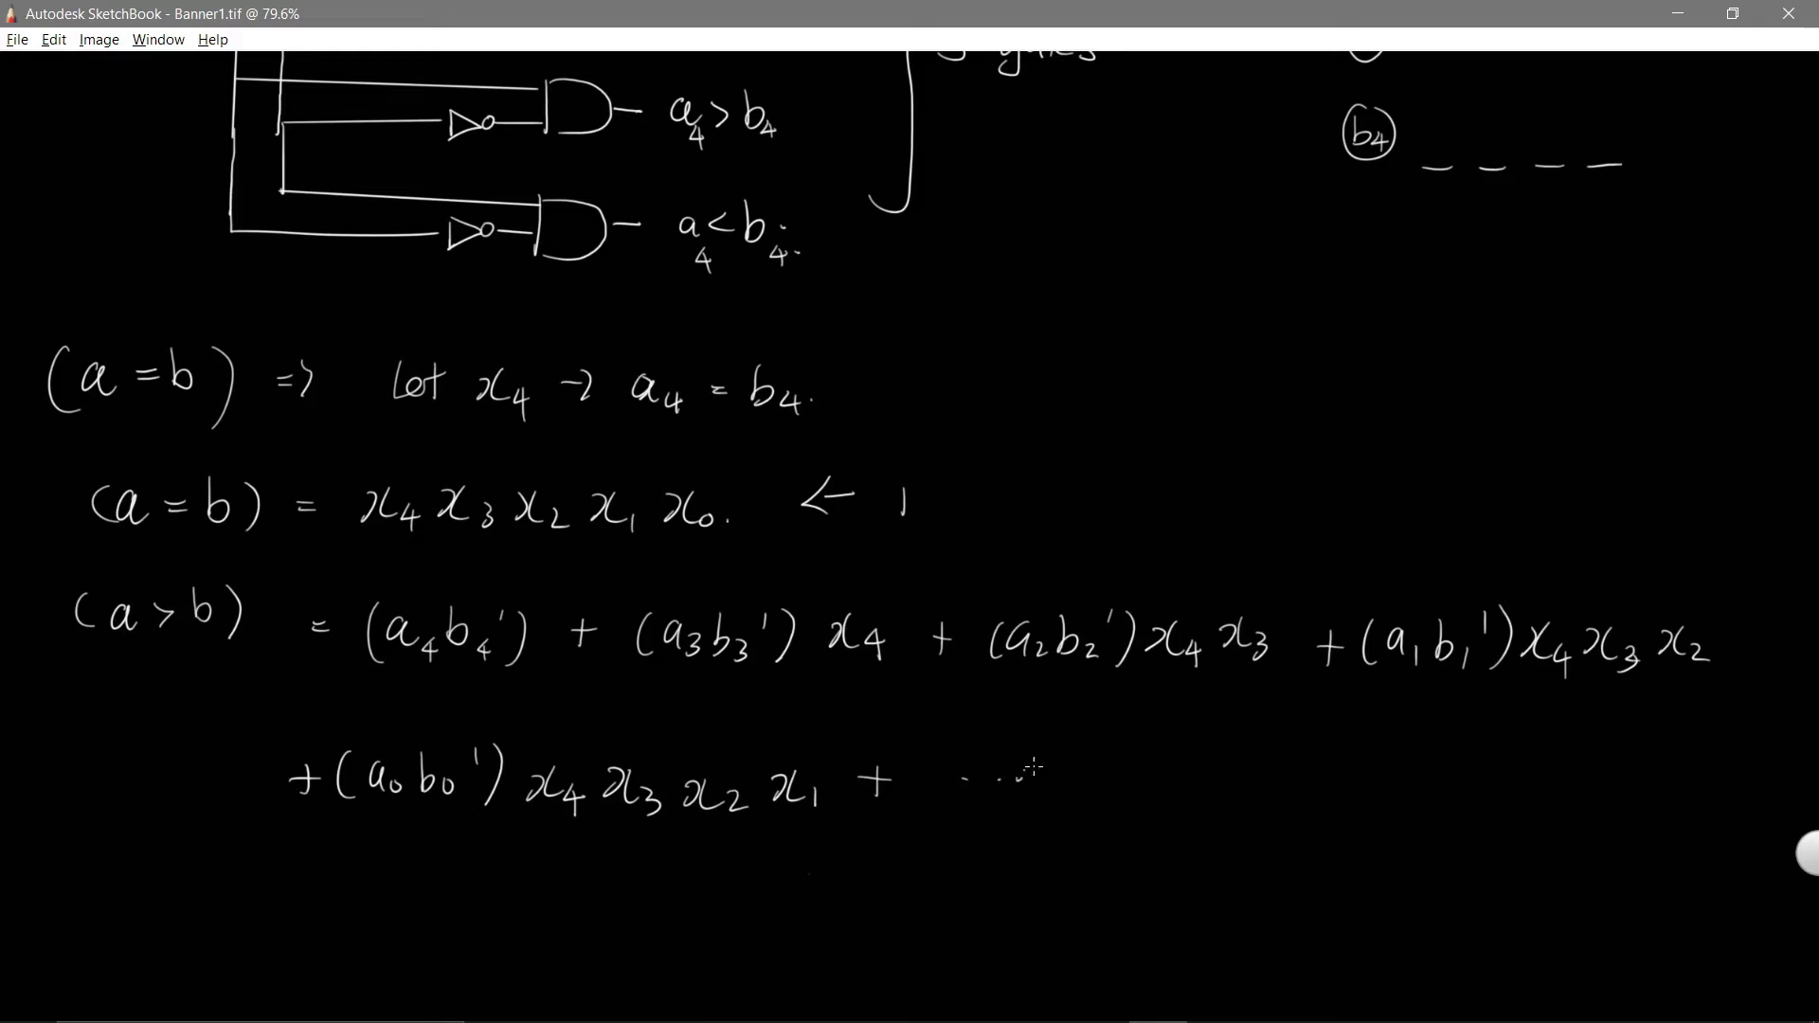
# Step: Replace the trailing plus sign and dots after the (a0b0') term with a closing # mark
pyautogui.moveTo(969, 744)
pyautogui.mouseDown()
pyautogui.moveTo(1013, 813)
pyautogui.moveTo(941, 845)
pyautogui.moveTo(890, 780)
pyautogui.moveTo(939, 837)
pyautogui.mouseUp()
pyautogui.moveTo(925, 781); pyautogui.dragTo(916, 820)
pyautogui.moveTo(939, 779)
pyautogui.mouseDown()
pyautogui.moveTo(930, 817)
pyautogui.moveTo(945, 792)
pyautogui.mouseUp()
pyautogui.moveTo(911, 808); pyautogui.dragTo(946, 804)
# Step: Handwrite (a < b) on a new line and add arrows from the a0b0' term to a circled a'b
pyautogui.scroll(-5, 701, 725)
pyautogui.moveTo(110, 565)
pyautogui.mouseDown()
pyautogui.moveTo(112, 601)
pyautogui.moveTo(144, 579)
pyautogui.mouseUp()
pyautogui.moveTo(160, 548); pyautogui.dragTo(159, 580)
pyautogui.moveTo(186, 554); pyautogui.dragTo(194, 602)
pyautogui.moveTo(66, 543); pyautogui.dragTo(90, 606)
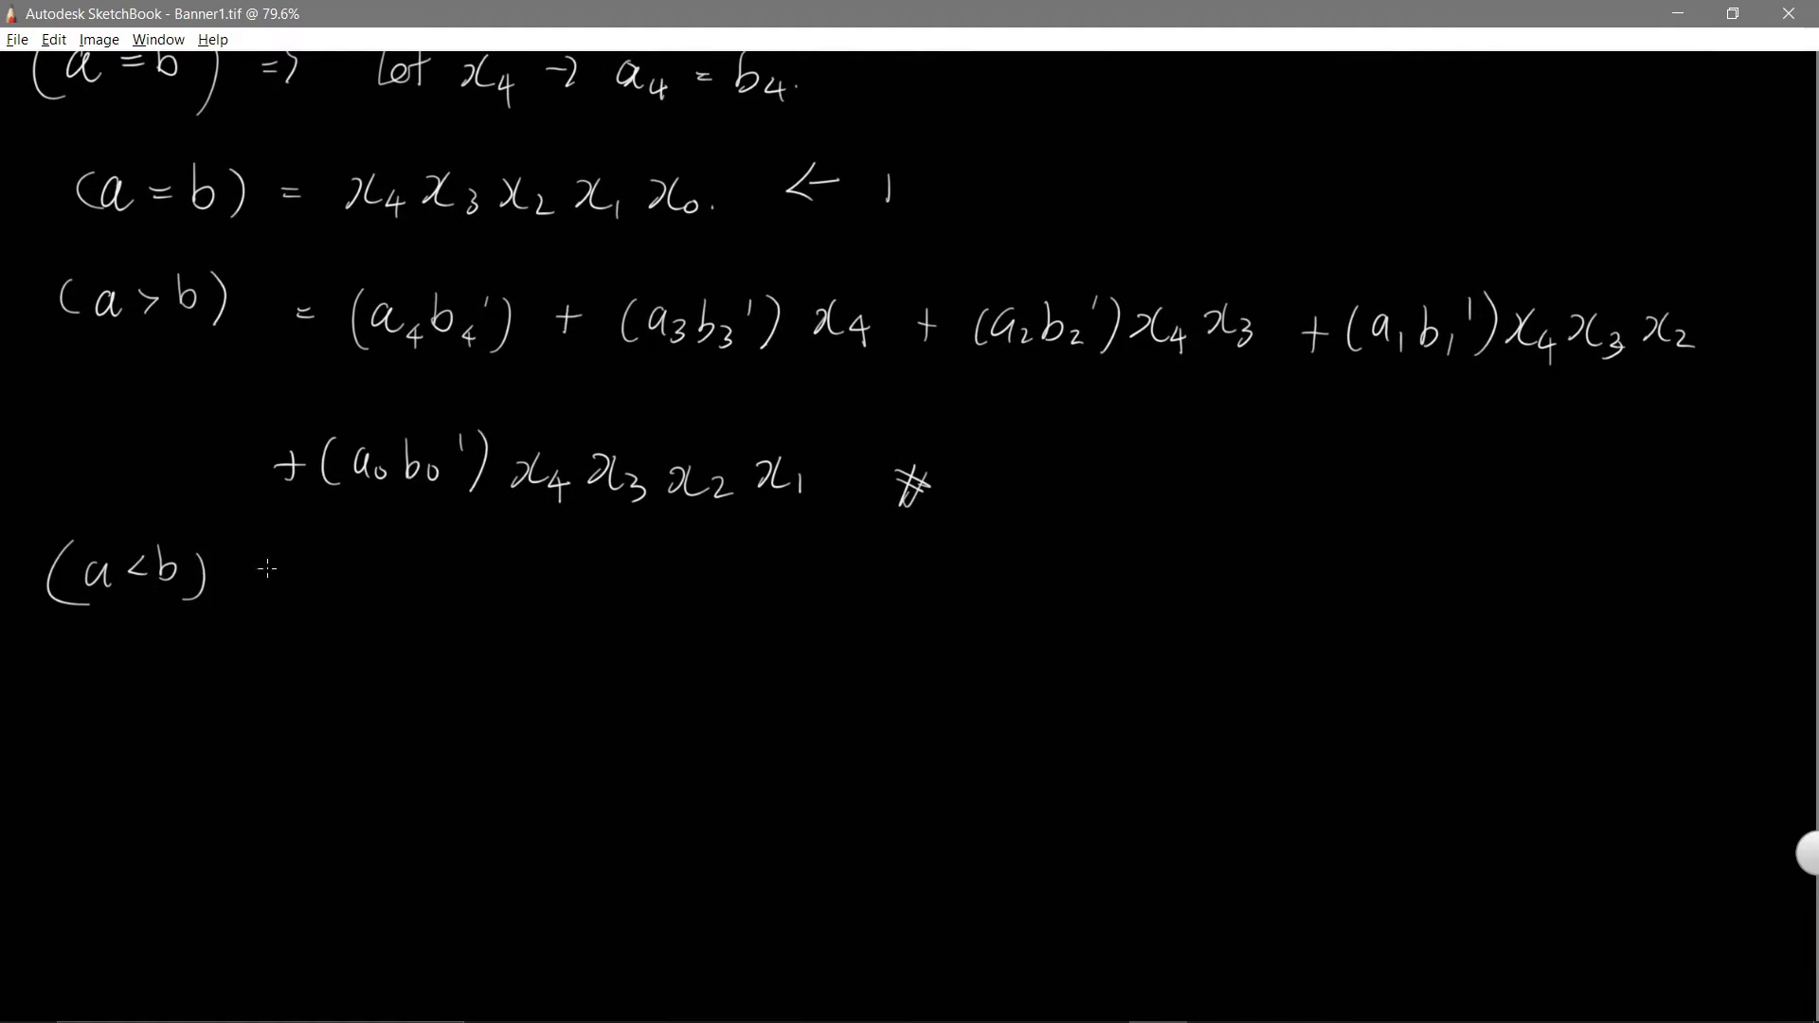
pyautogui.moveTo(367, 597)
pyautogui.mouseDown()
pyautogui.moveTo(389, 519)
pyautogui.moveTo(417, 604)
pyautogui.moveTo(547, 621)
pyautogui.moveTo(530, 658)
pyautogui.moveTo(501, 663)
pyautogui.mouseUp()
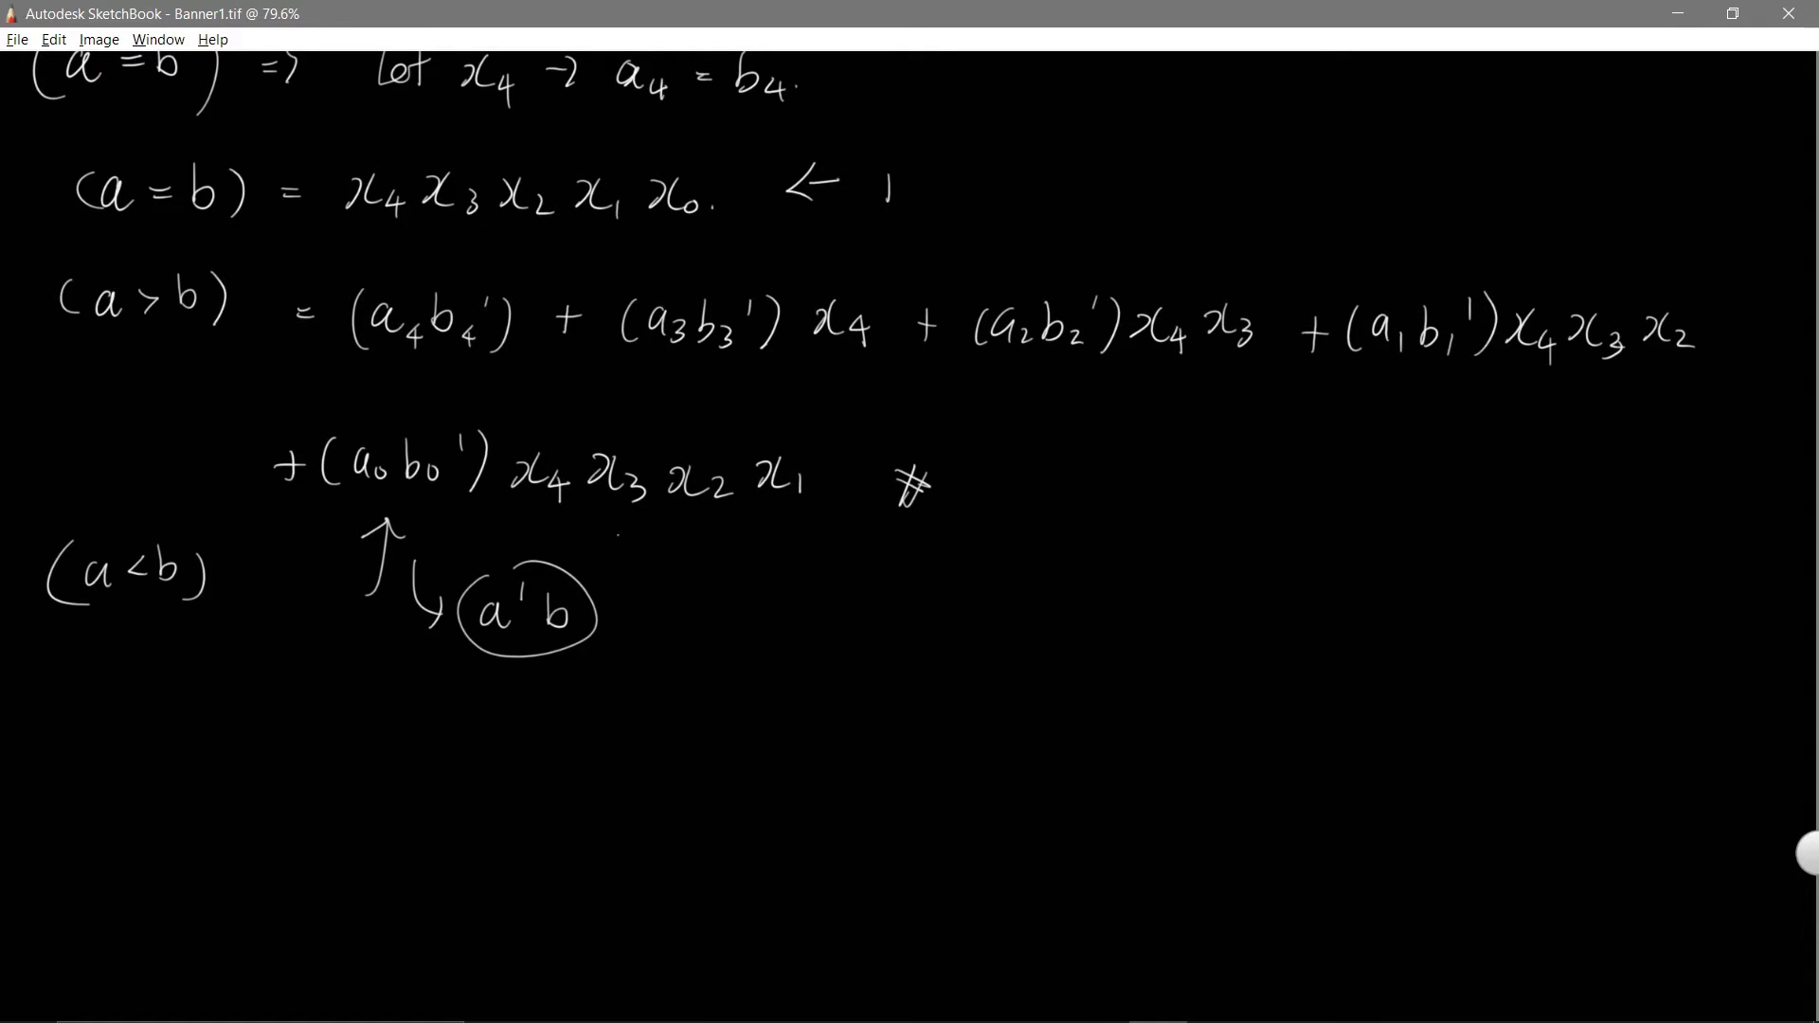
# Step: Circle a0b0' and draw a box around x4 x3 x2 x1 in the last term of the (a > b) expression
pyautogui.moveTo(658, 742); pyautogui.dragTo(662, 792)
pyautogui.moveTo(668, 369); pyautogui.dragTo(673, 445)
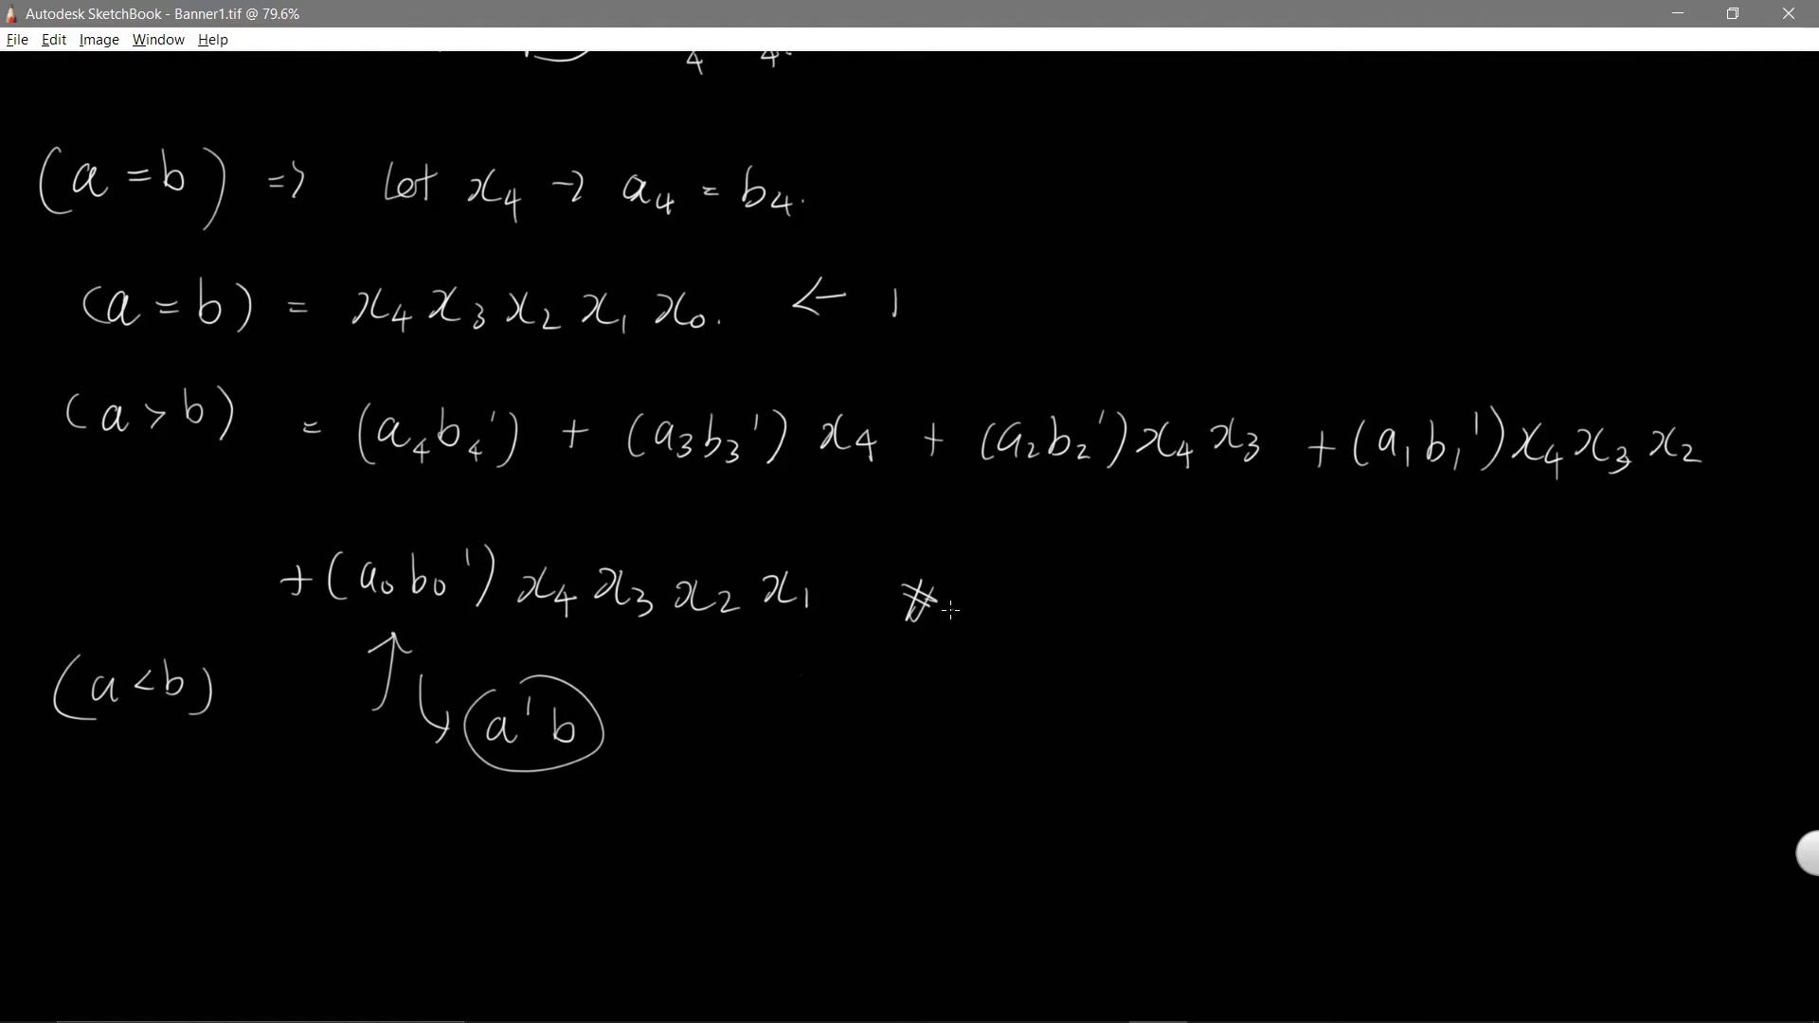
pyautogui.moveTo(553, 779); pyautogui.dragTo(574, 434)
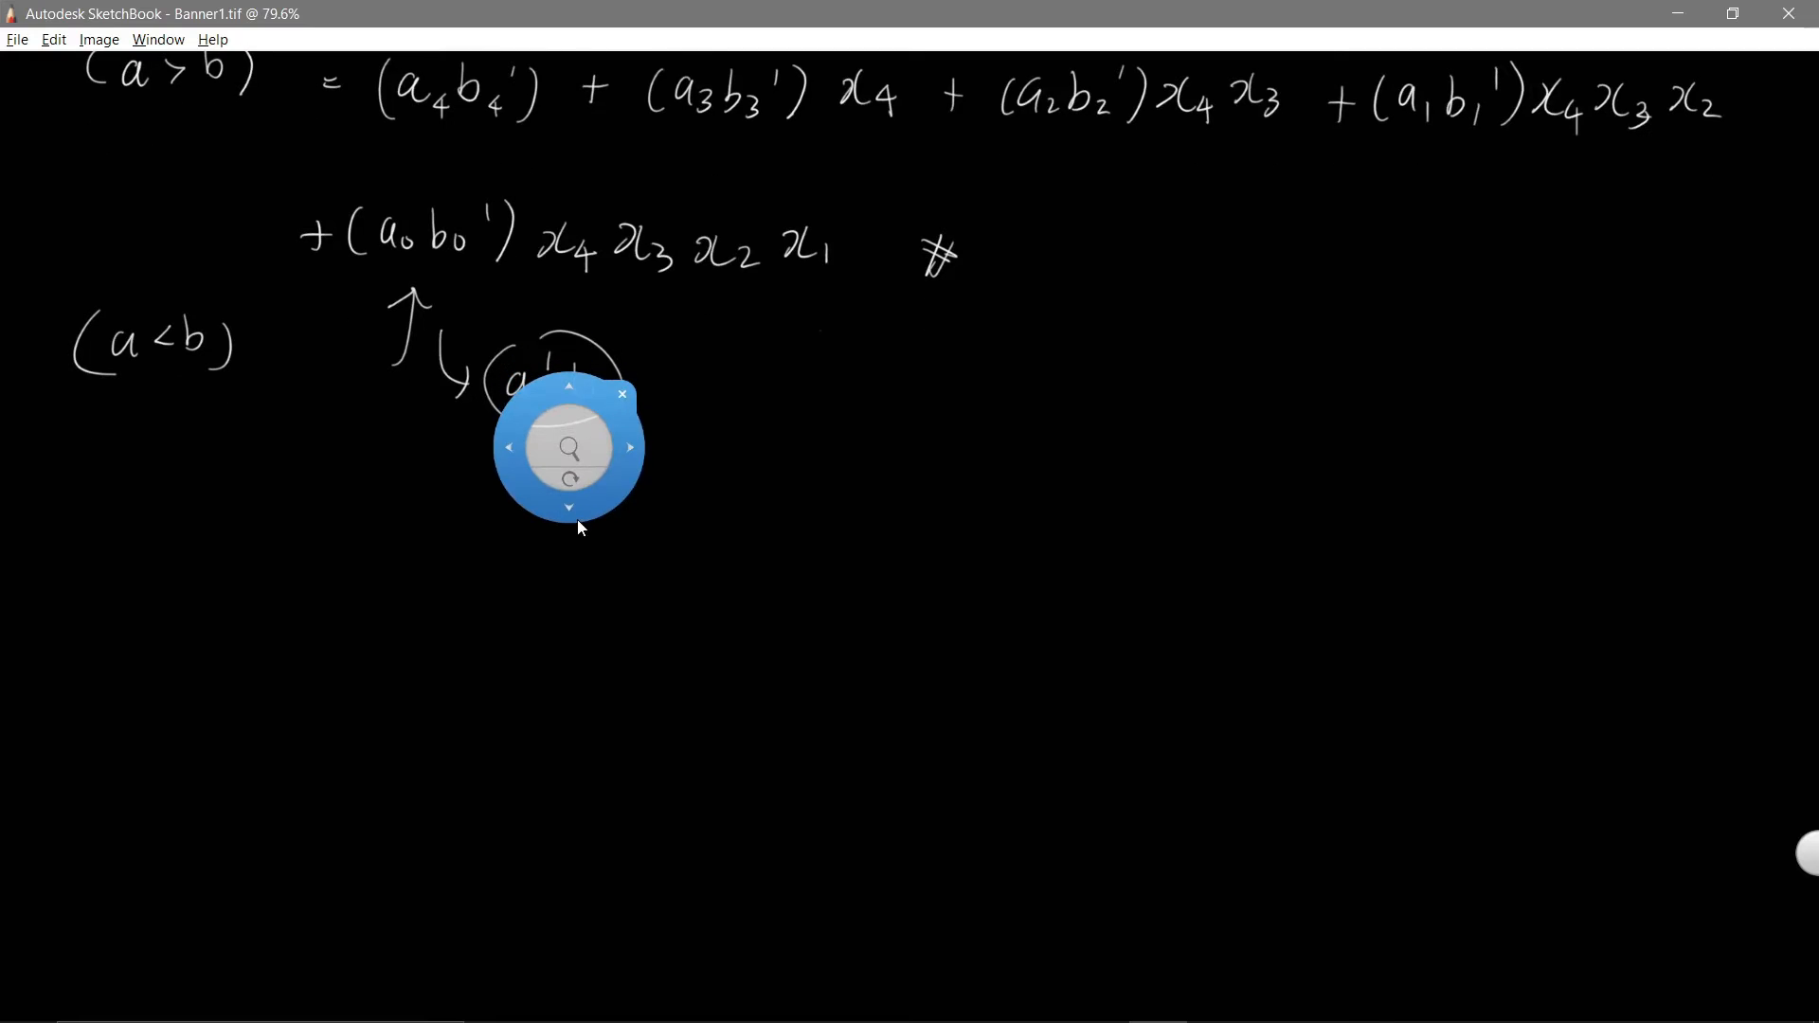
pyautogui.moveTo(579, 523)
pyautogui.mouseDown()
pyautogui.moveTo(591, 569)
pyautogui.moveTo(620, 460)
pyautogui.mouseUp()
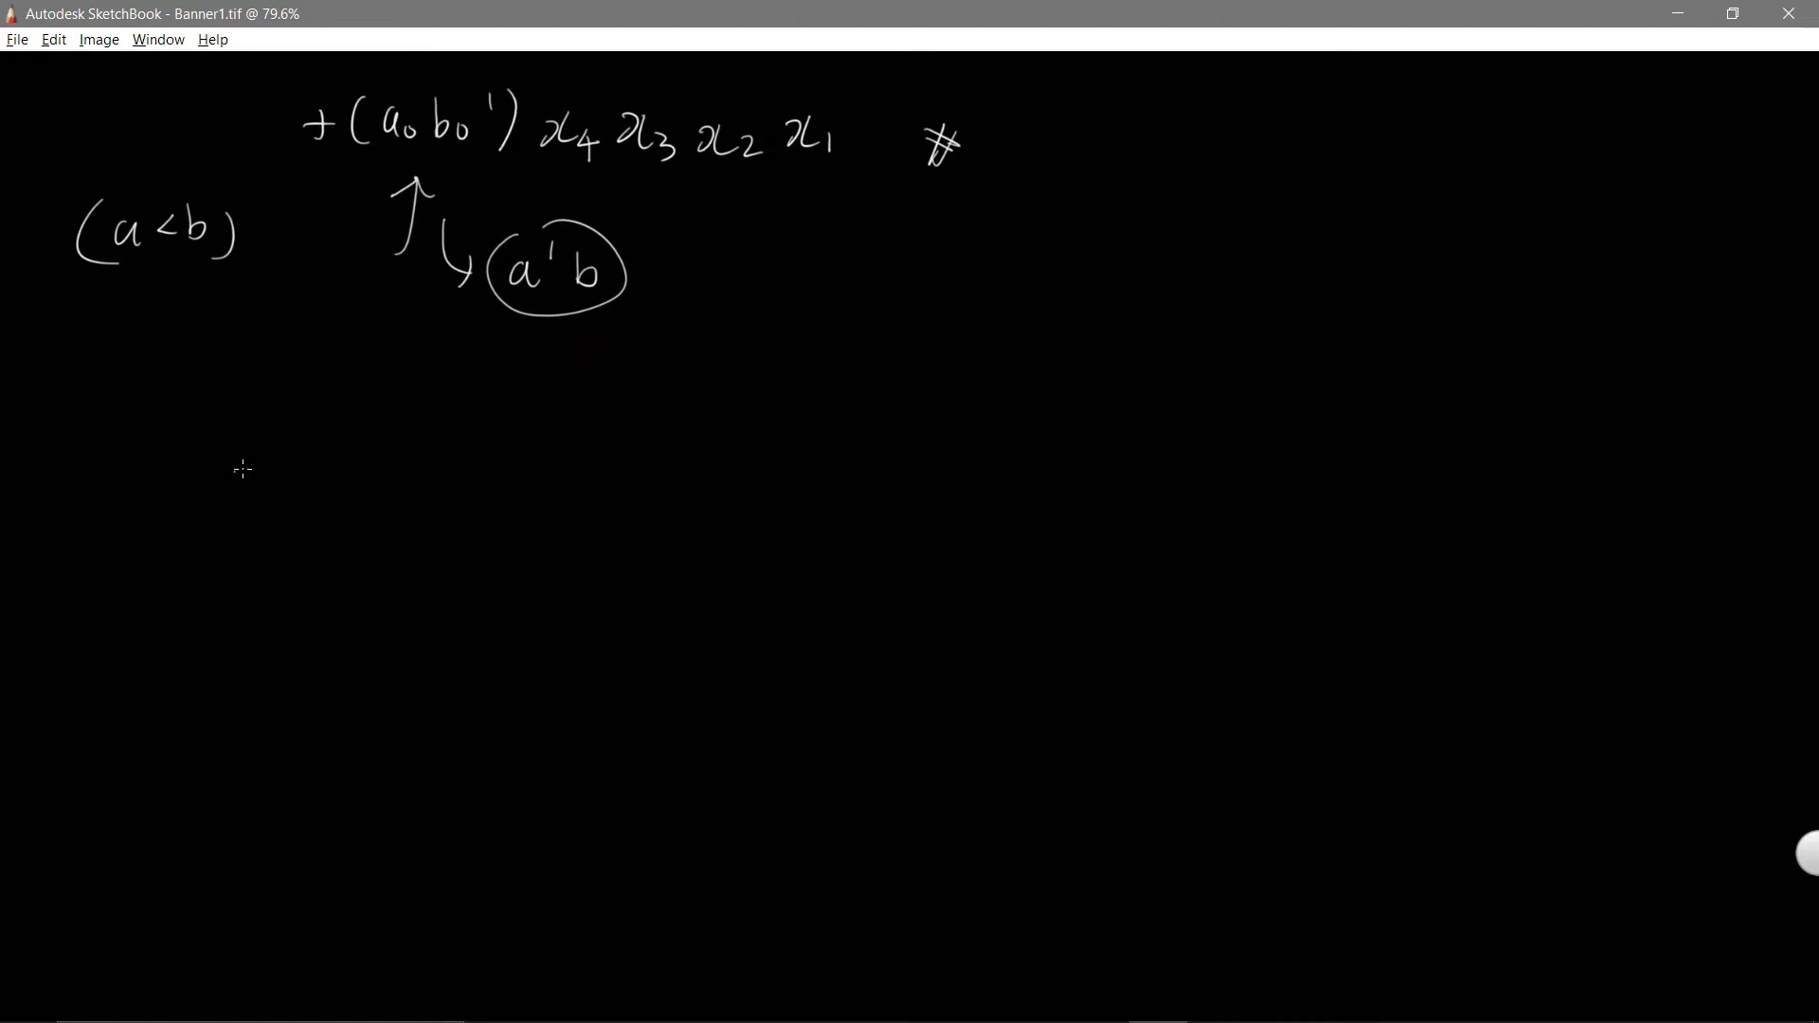
pyautogui.moveTo(360, 187); pyautogui.dragTo(369, 267)
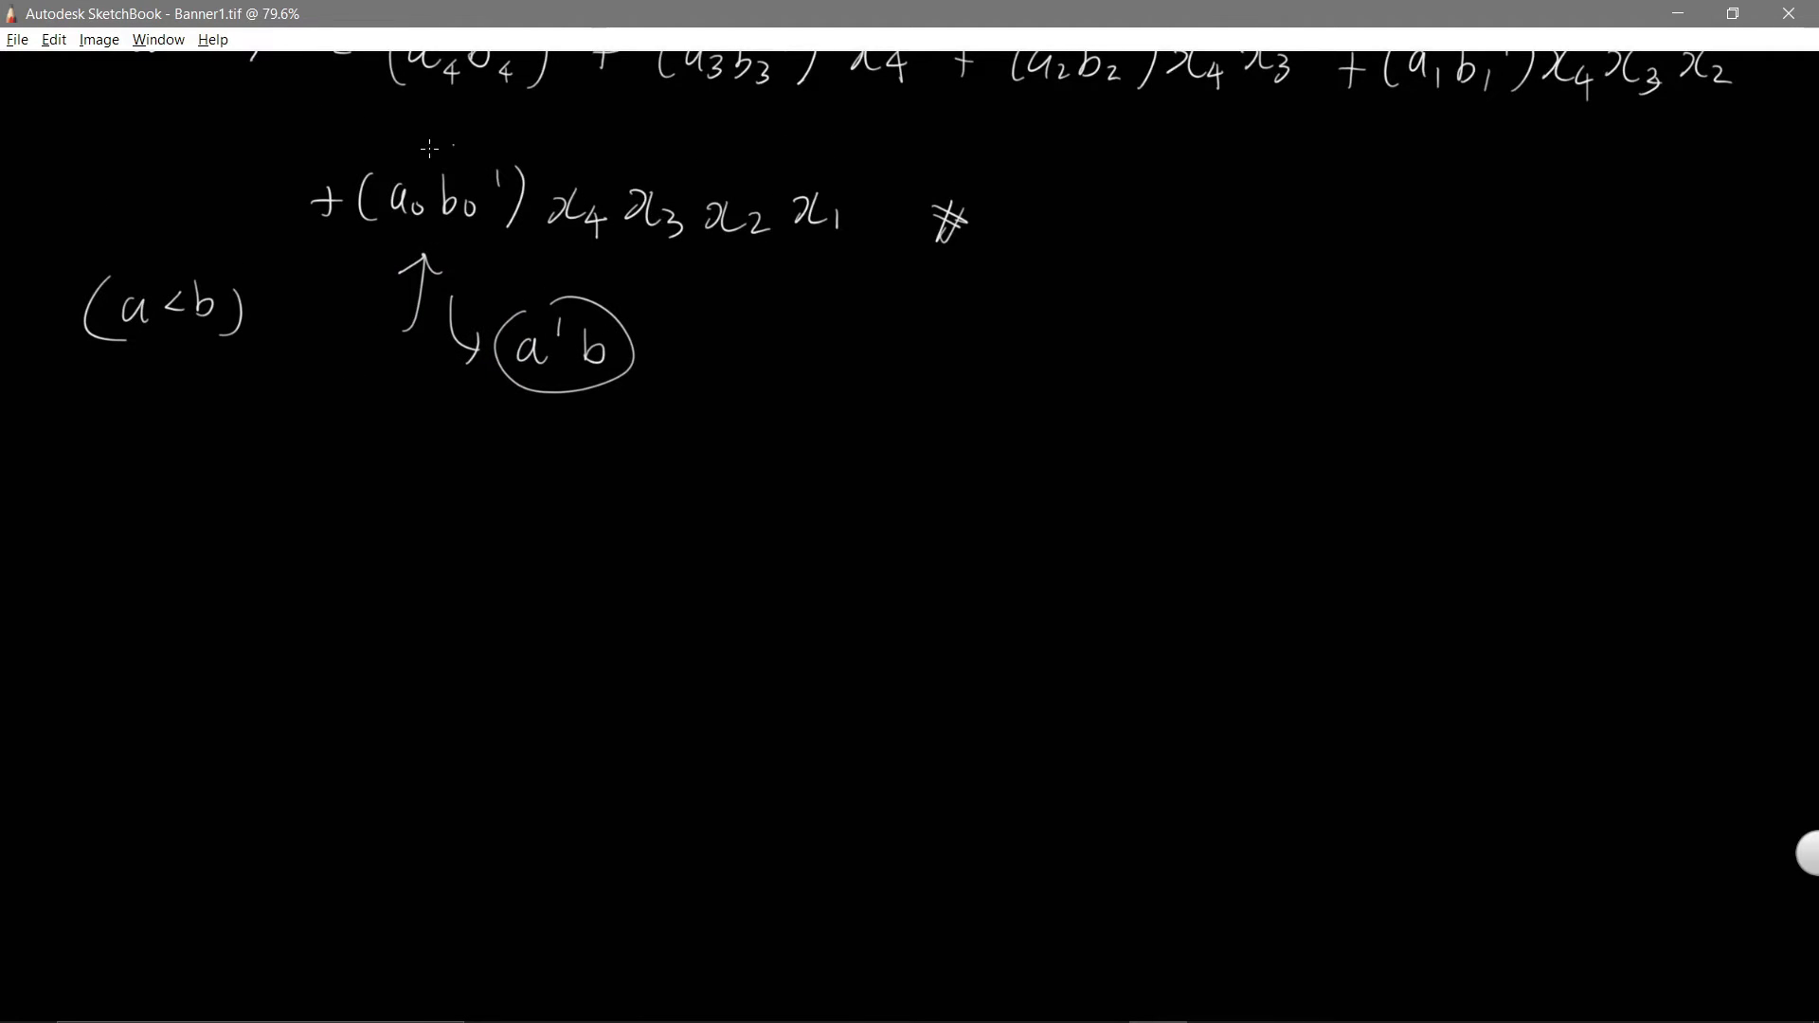
pyautogui.moveTo(470, 167); pyautogui.dragTo(476, 195)
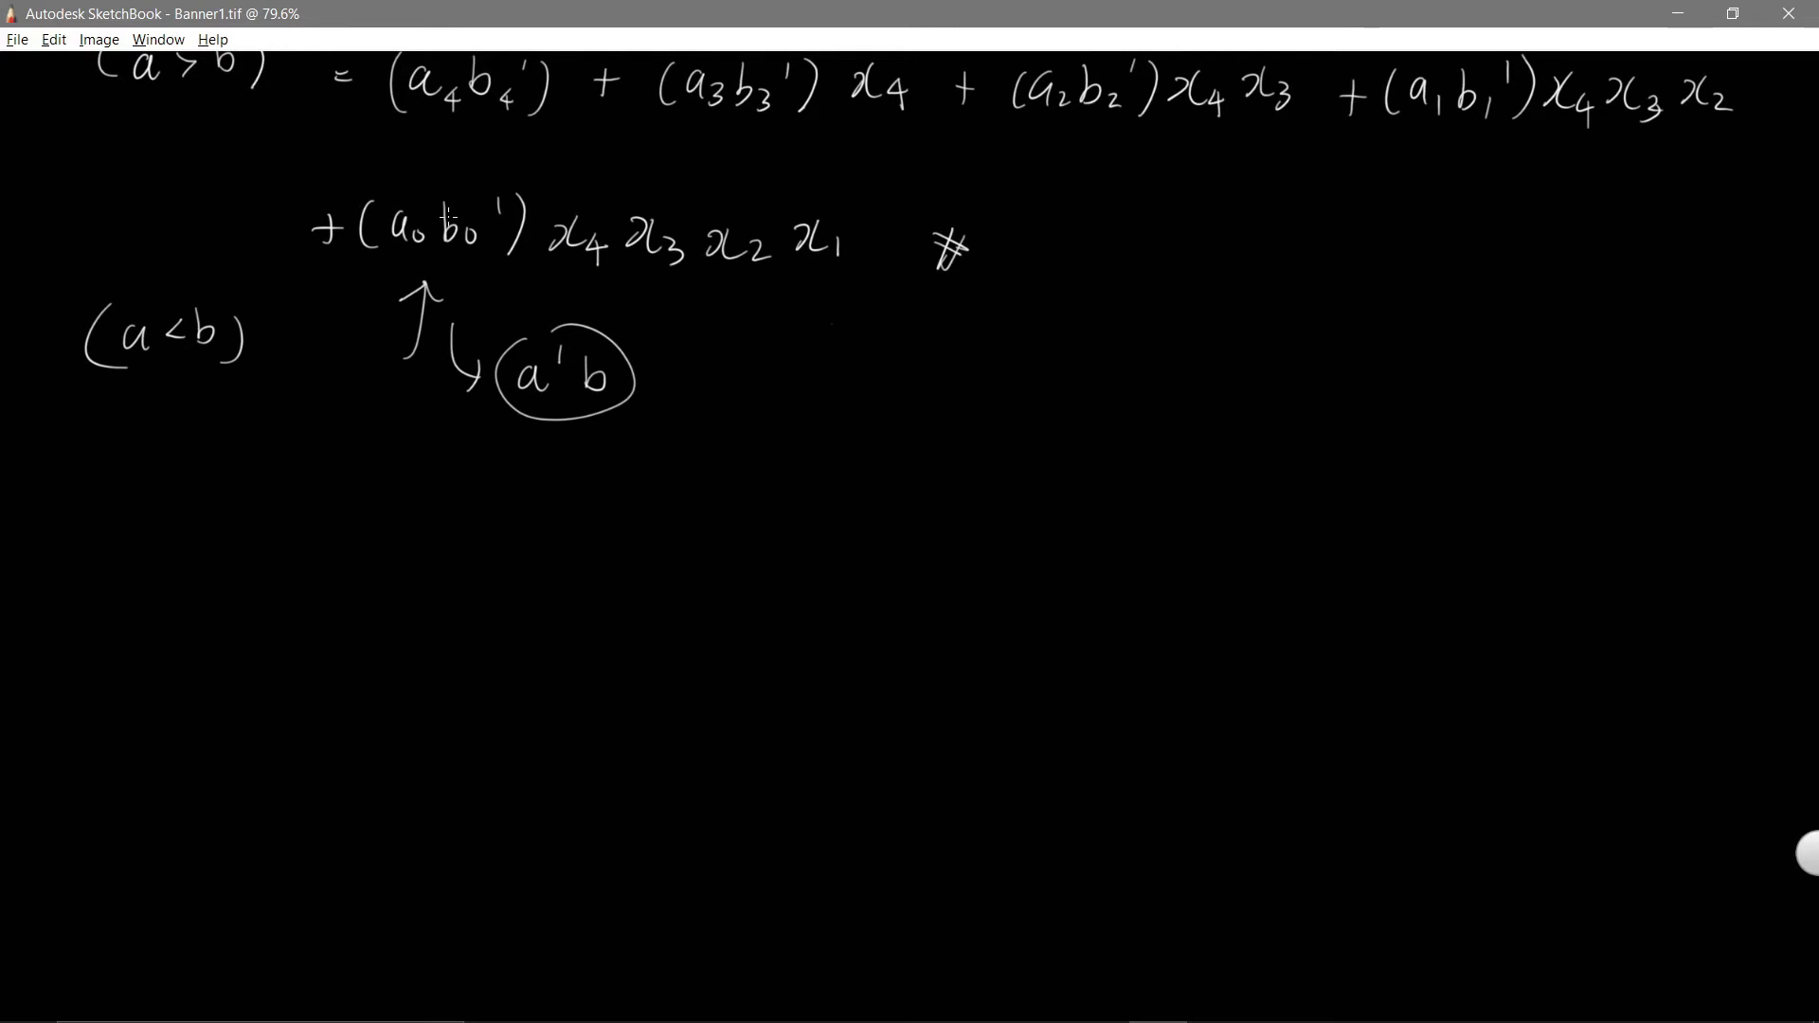
pyautogui.moveTo(392, 257)
pyautogui.mouseDown()
pyautogui.moveTo(459, 266)
pyautogui.moveTo(507, 173)
pyautogui.moveTo(381, 254)
pyautogui.moveTo(424, 267)
pyautogui.mouseUp()
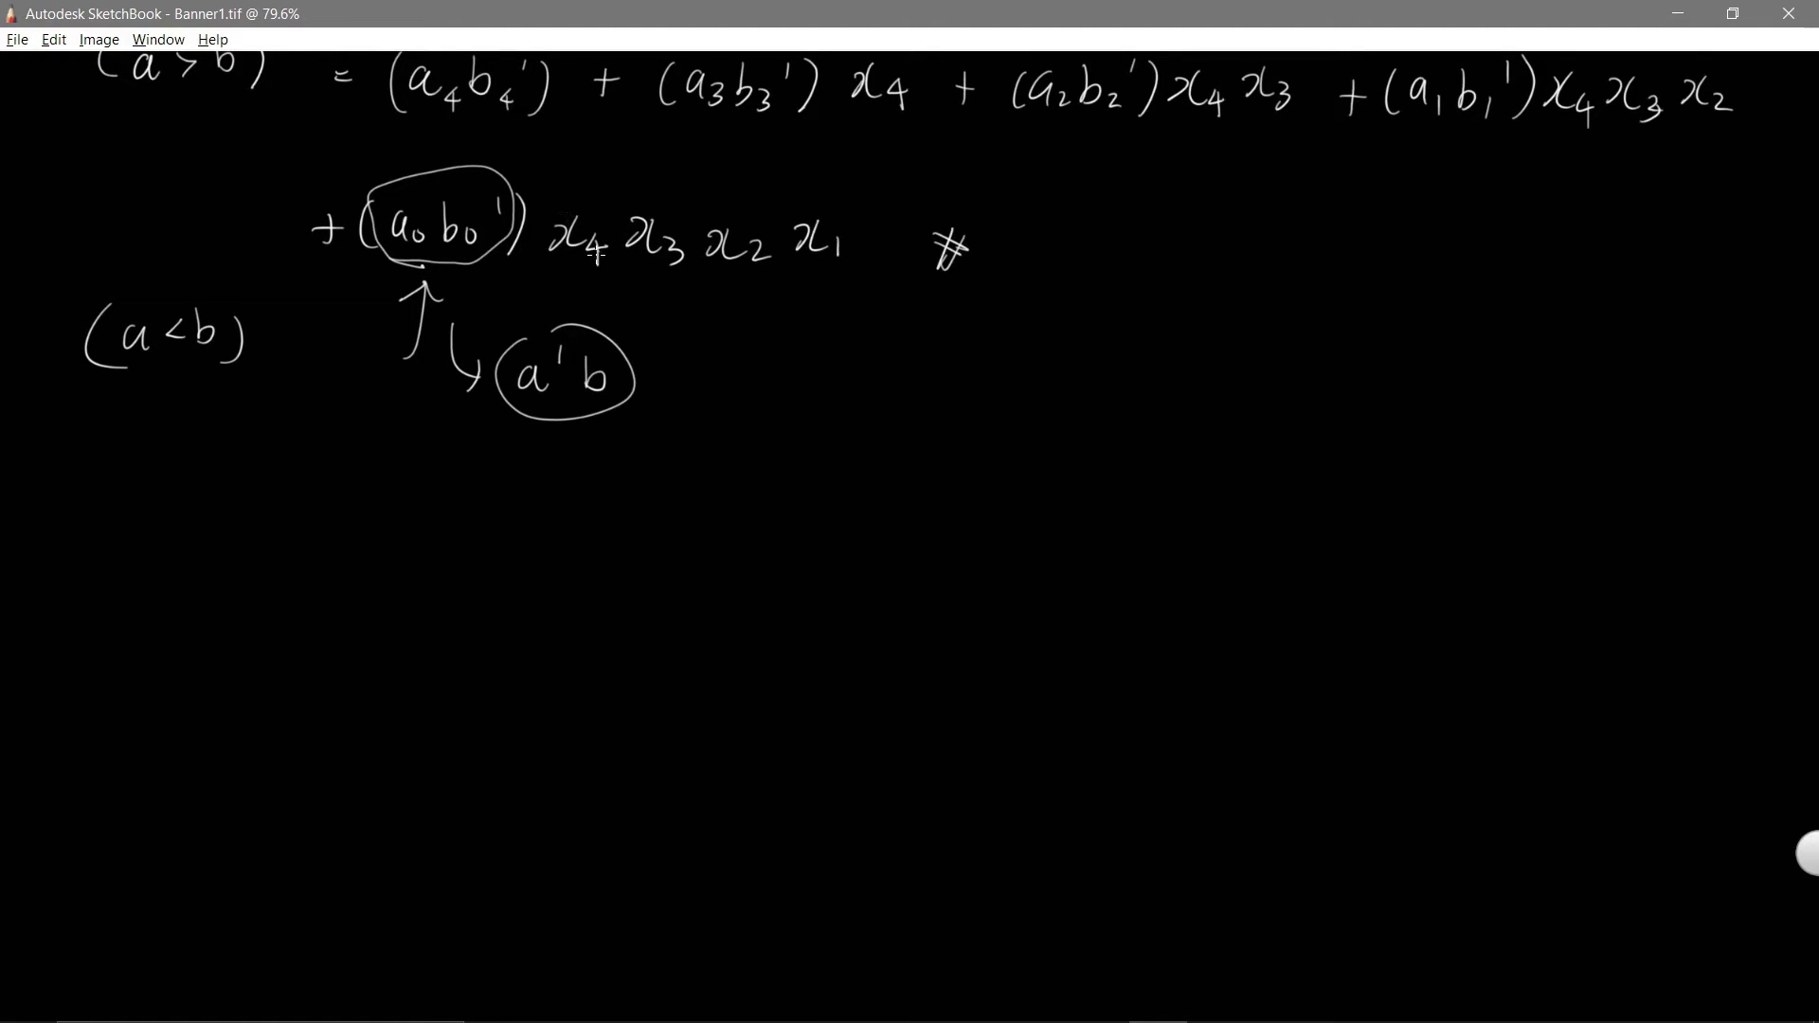
pyautogui.moveTo(541, 281)
pyautogui.mouseDown()
pyautogui.moveTo(847, 281)
pyautogui.moveTo(812, 189)
pyautogui.moveTo(557, 204)
pyautogui.moveTo(590, 269)
pyautogui.mouseUp()
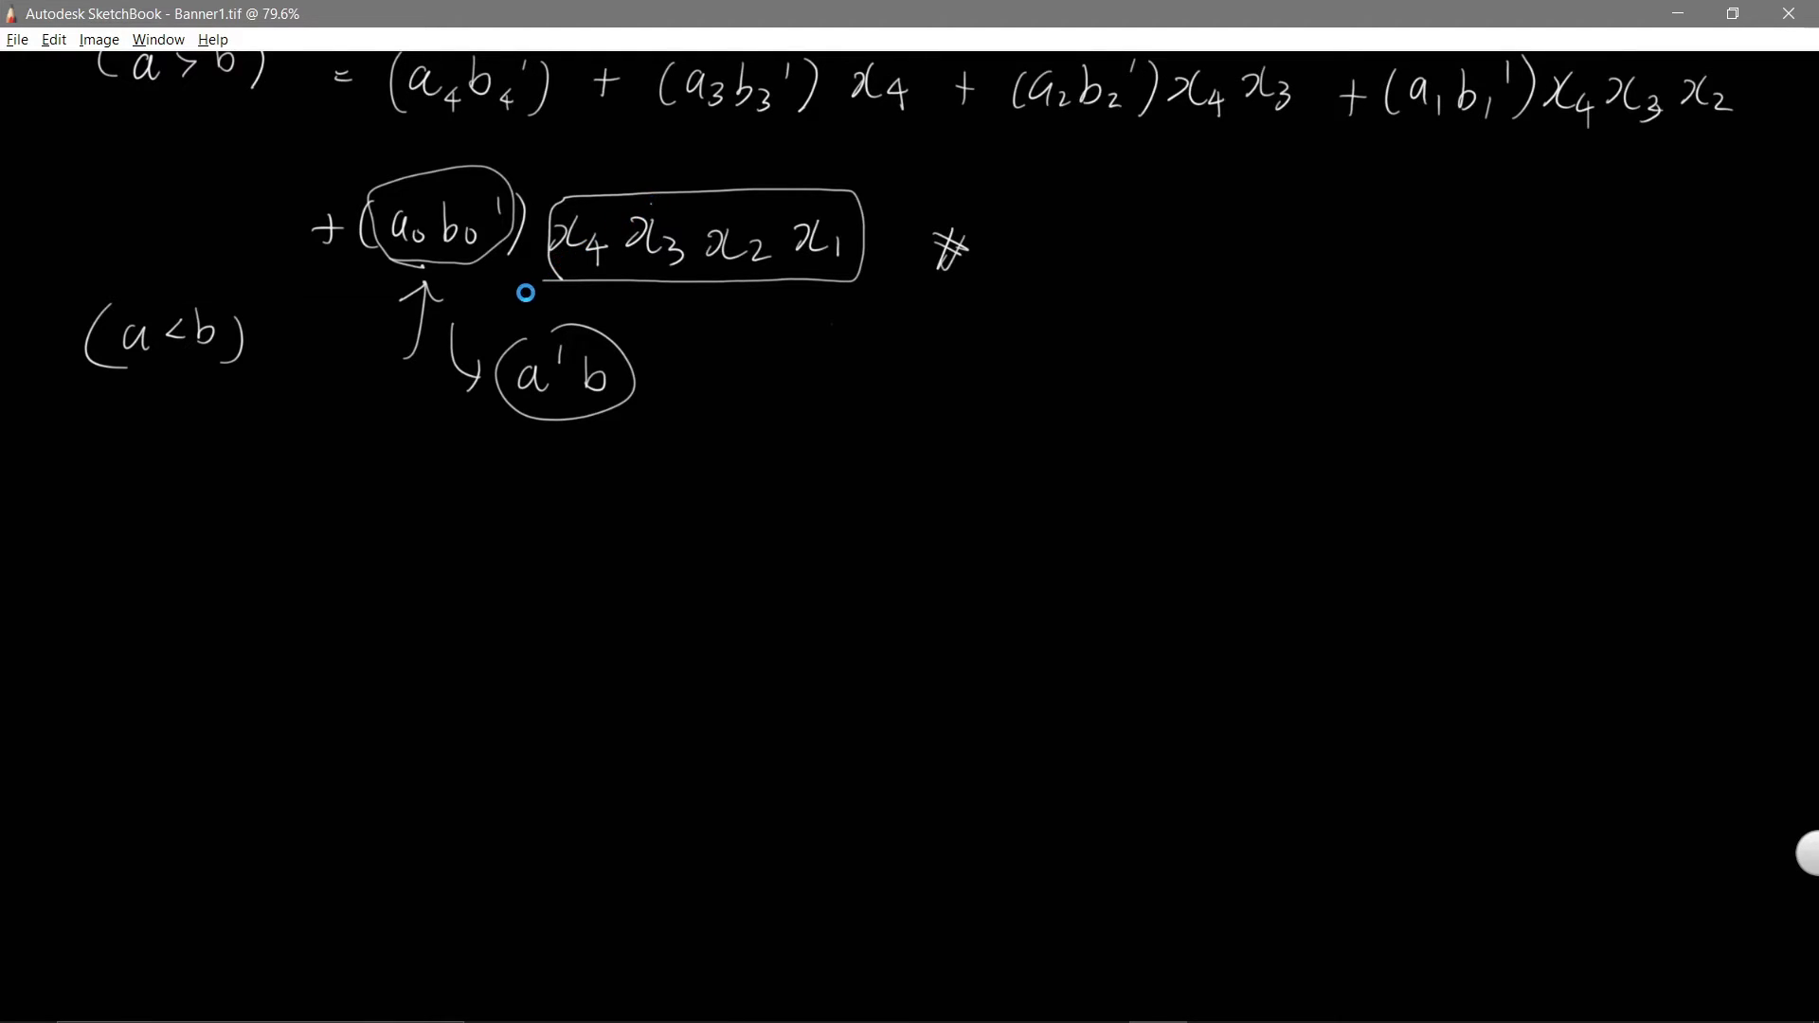
# Step: Switch to Logisim and poke input A4 to test the A = B circuit
pyautogui.hotkey('alt', 'Tab')
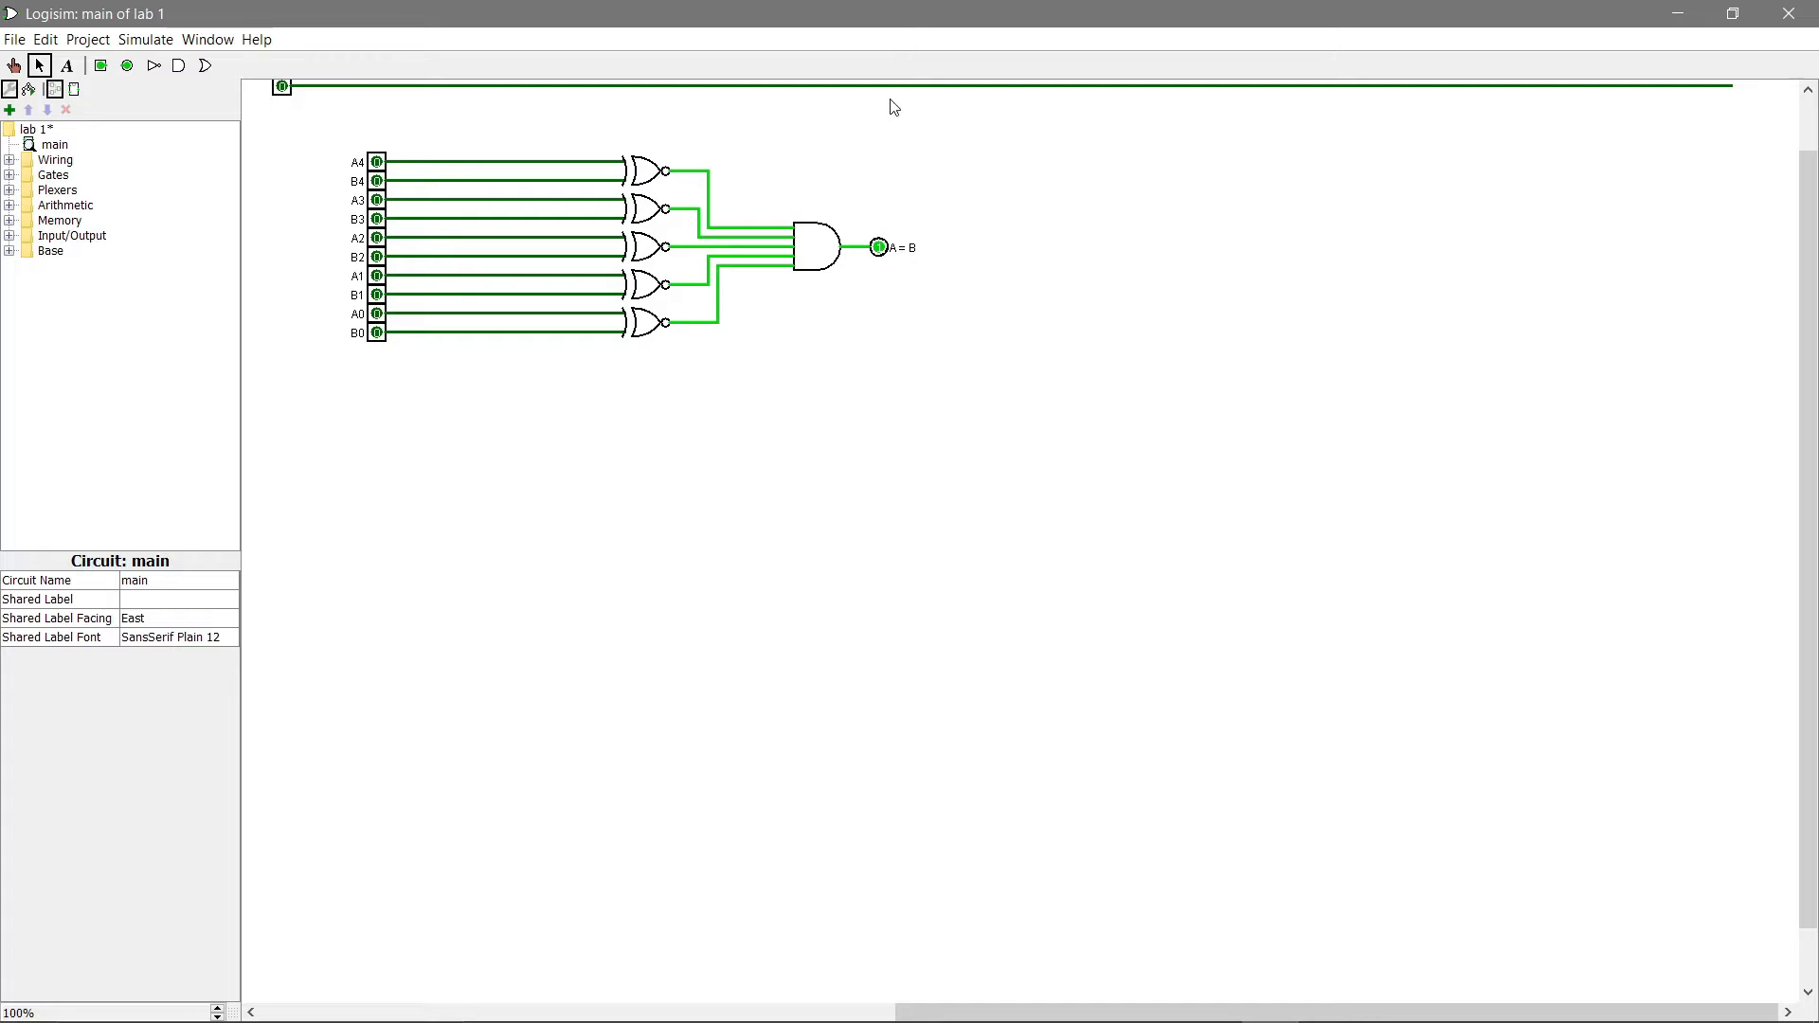
pyautogui.click(13, 66)
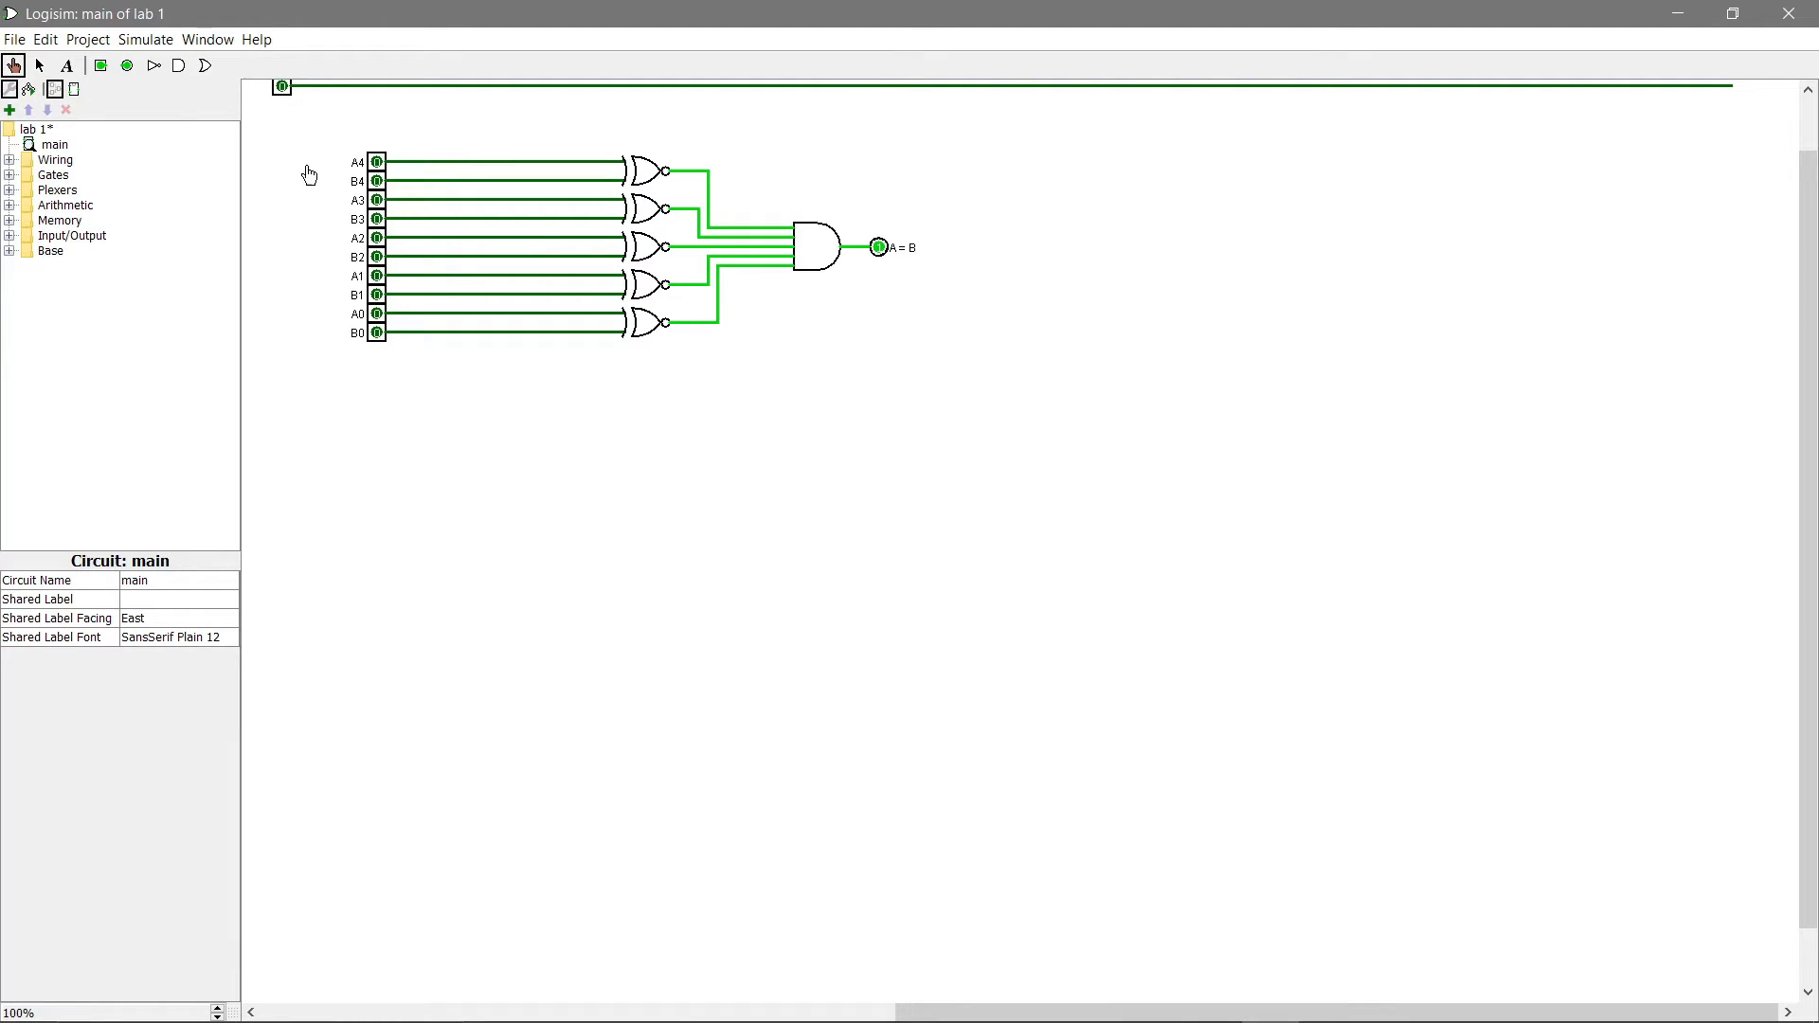
pyautogui.click(377, 165)
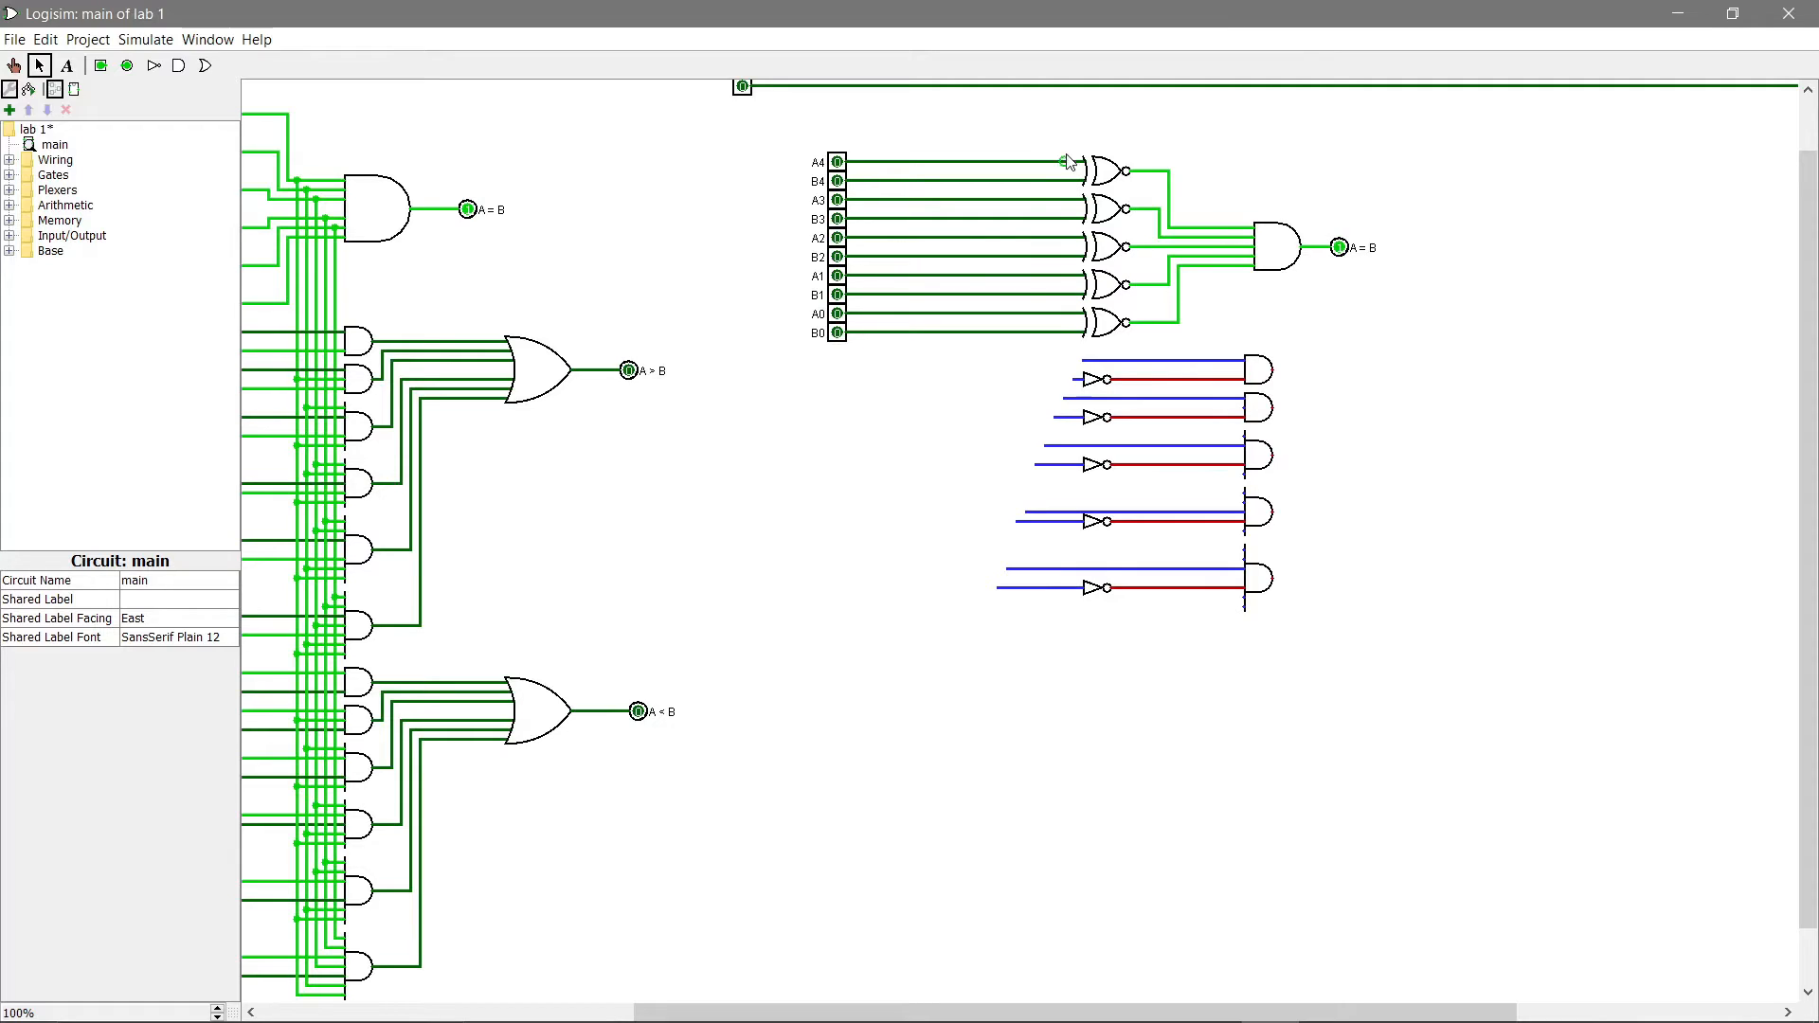
# Step: Wire inputs A4 to A0 directly to the five AND gates below, and B4 to B0 to their matching NOT gates
pyautogui.moveTo(1073, 162); pyautogui.dragTo(1075, 360)
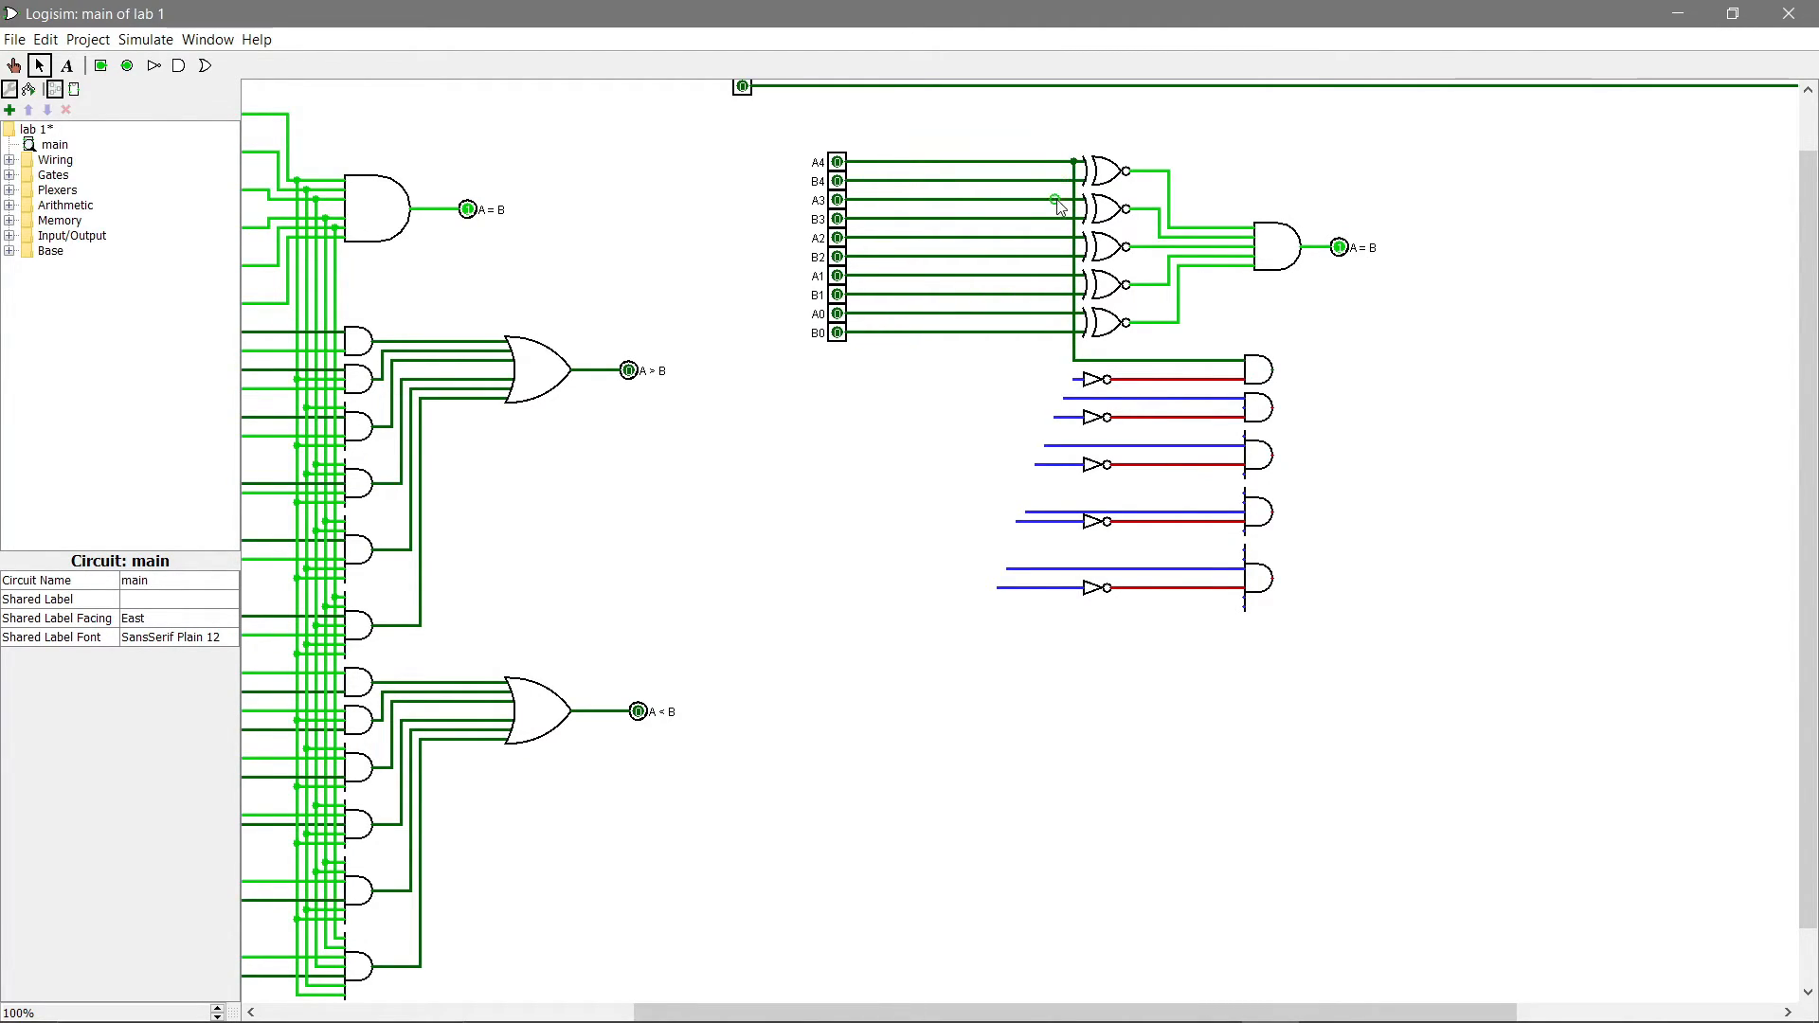
pyautogui.moveTo(1066, 182); pyautogui.dragTo(1066, 380)
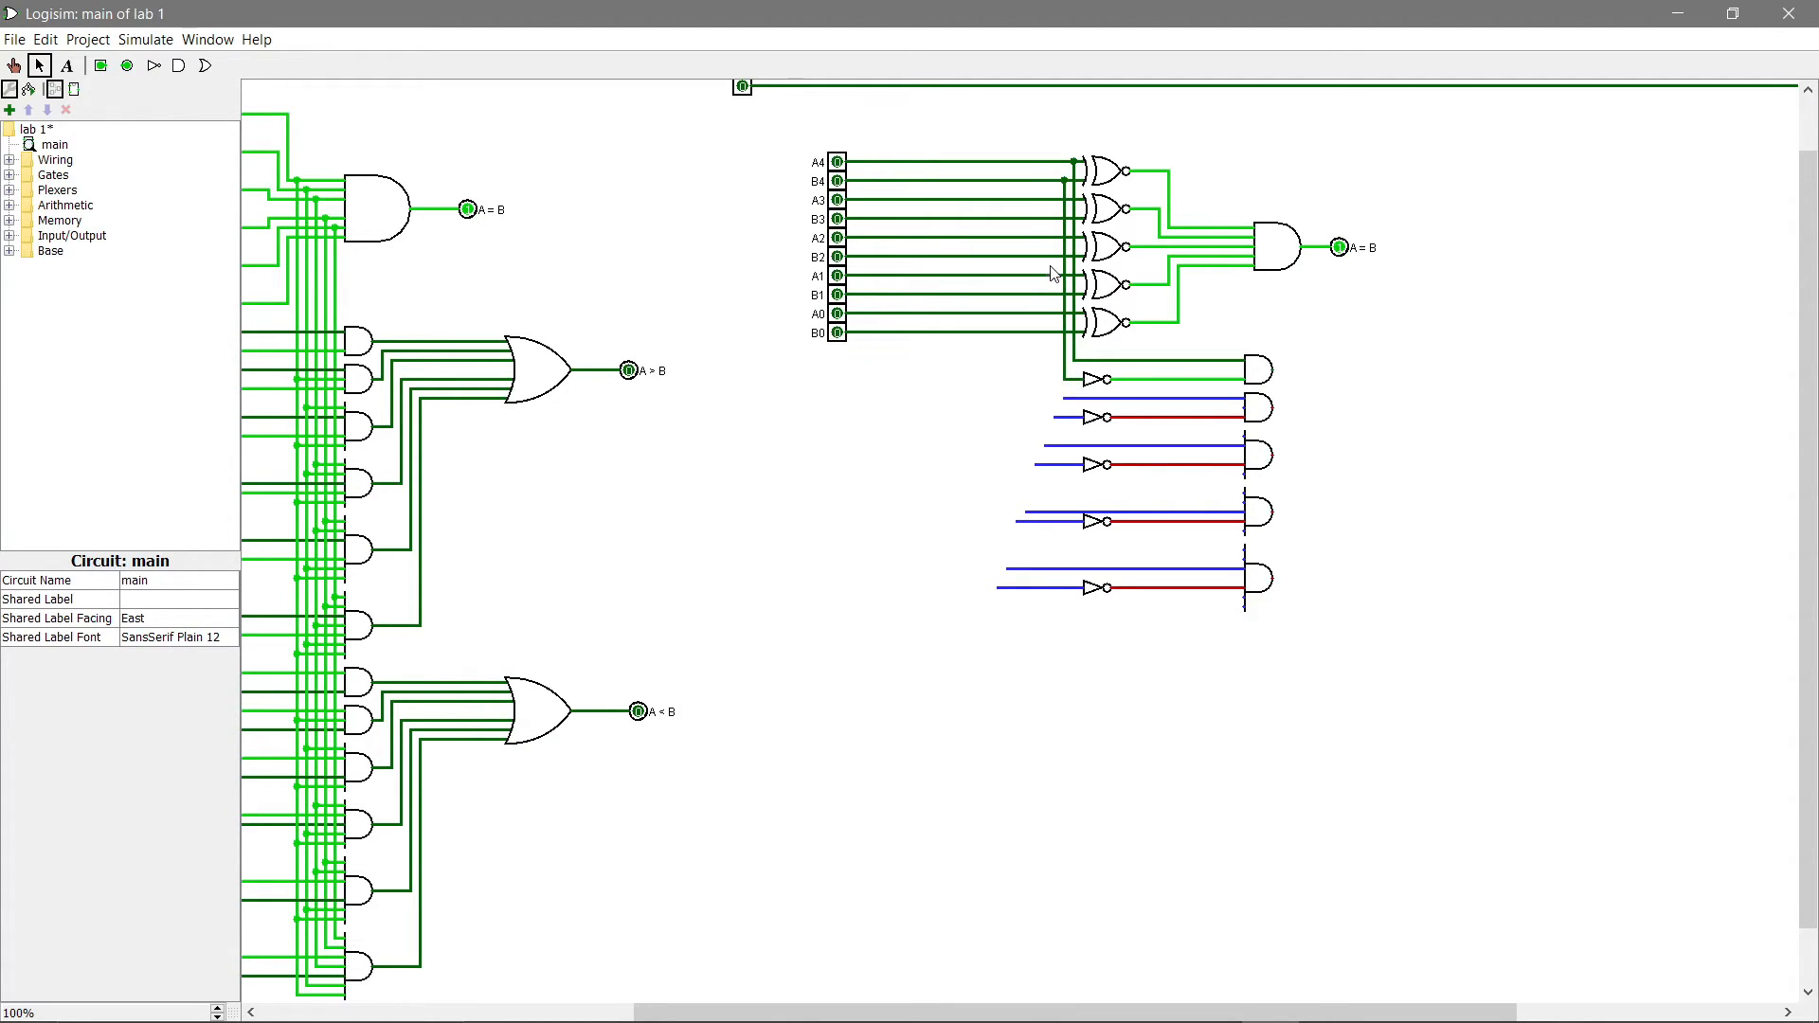
pyautogui.moveTo(1055, 201); pyautogui.dragTo(1061, 399)
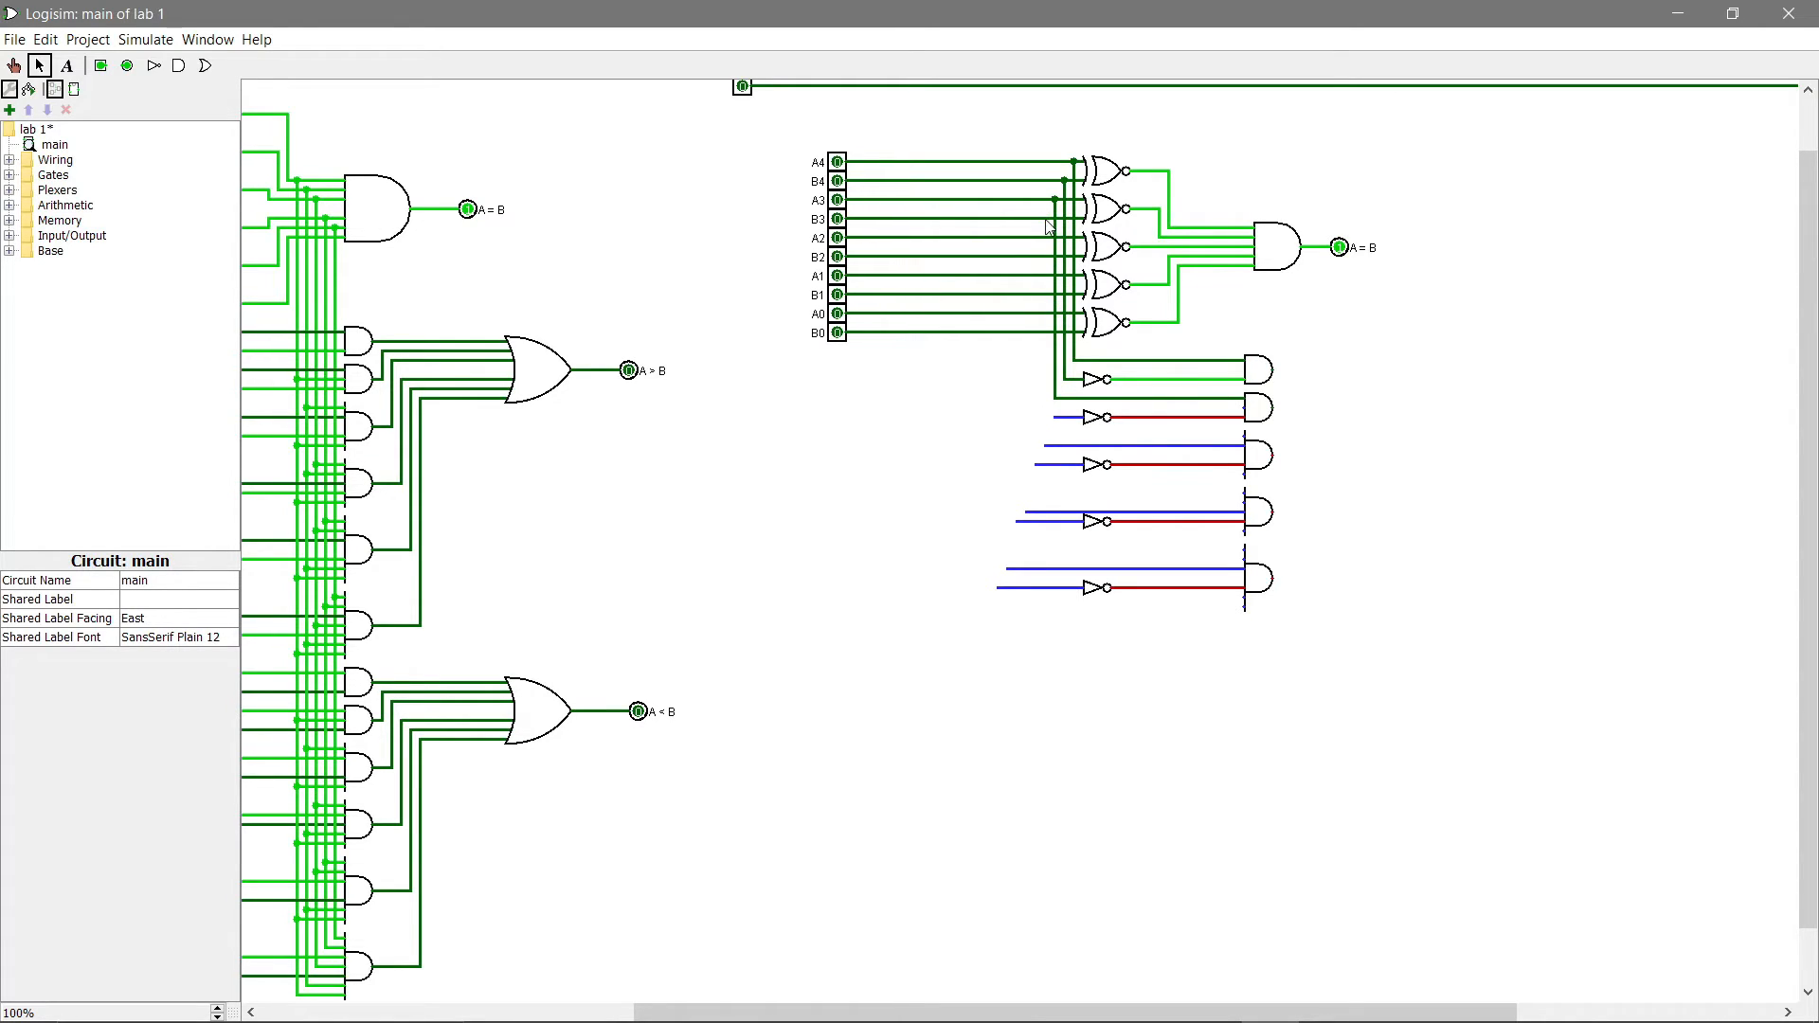
pyautogui.moveTo(1045, 219); pyautogui.dragTo(1055, 422)
pyautogui.moveTo(1036, 237); pyautogui.dragTo(1037, 445)
pyautogui.moveTo(1026, 257); pyautogui.dragTo(1040, 472)
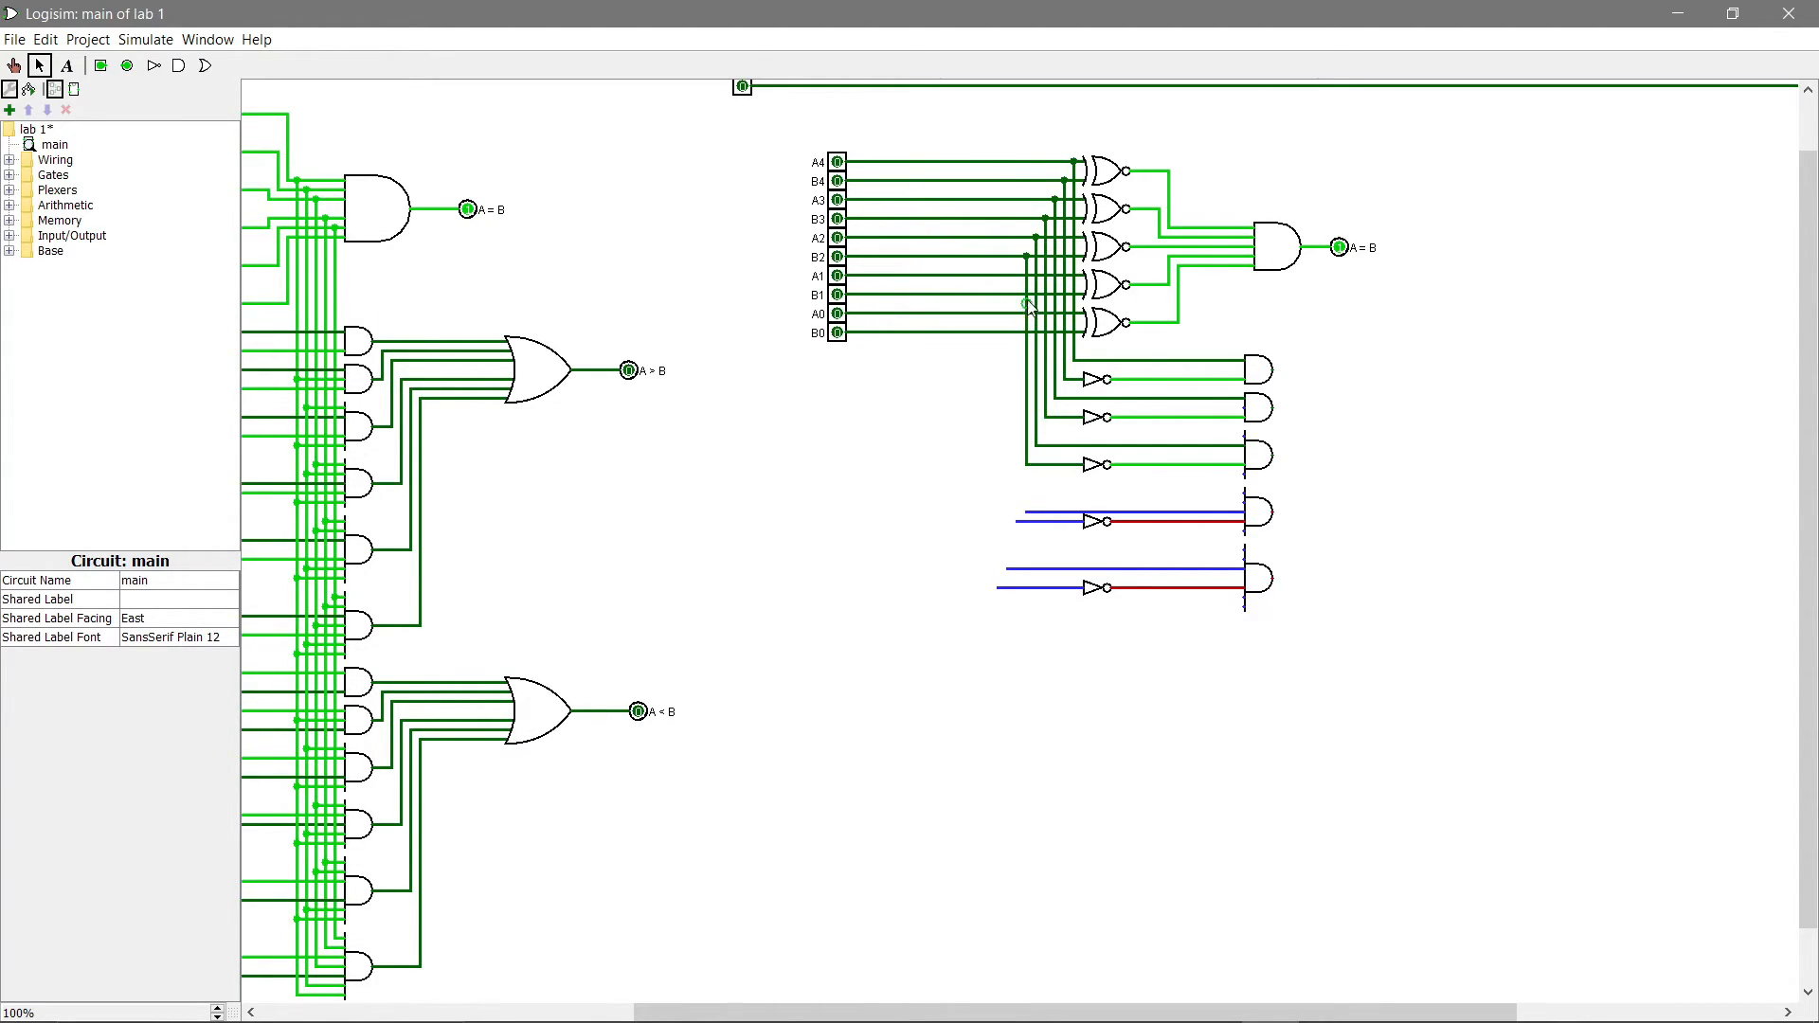
pyautogui.moveTo(1017, 275); pyautogui.dragTo(1031, 512)
pyautogui.moveTo(1007, 295); pyautogui.dragTo(1008, 570)
pyautogui.moveTo(989, 333); pyautogui.dragTo(998, 595)
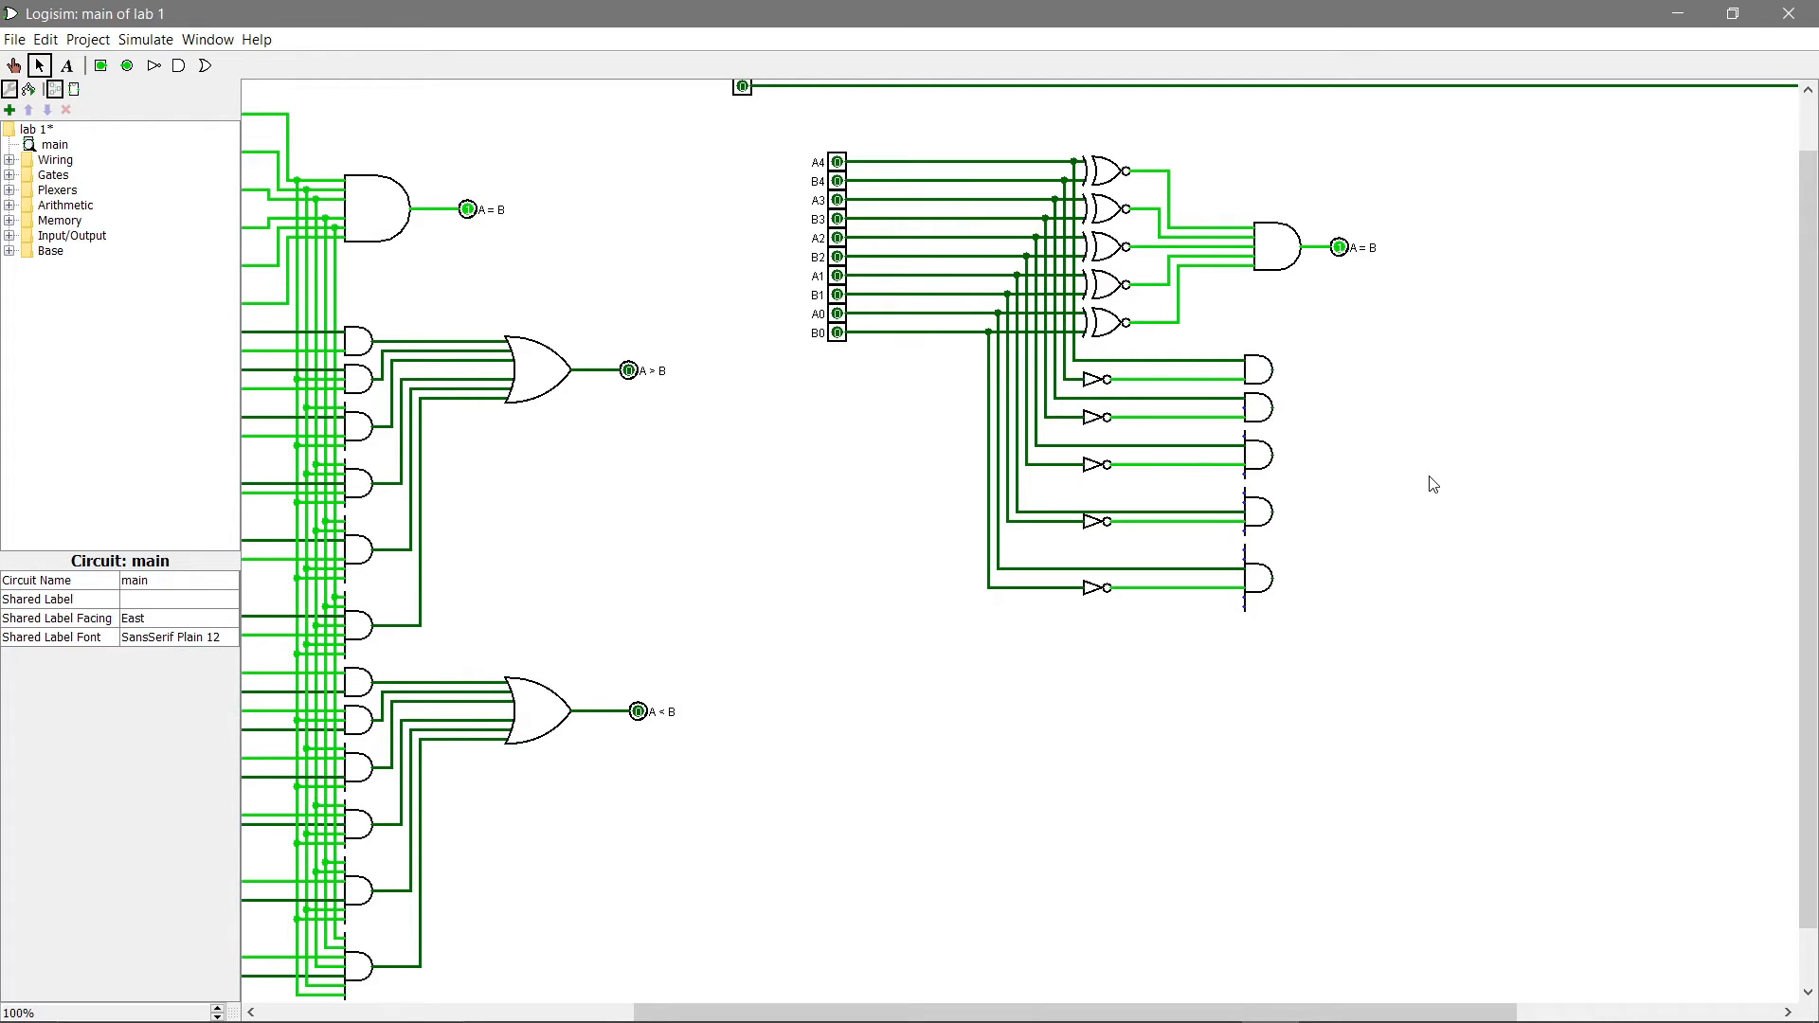
# Step: Place a five-input OR gate beside the five AND gates, wire their outputs into it, and extend its output wire
pyautogui.click(207, 68)
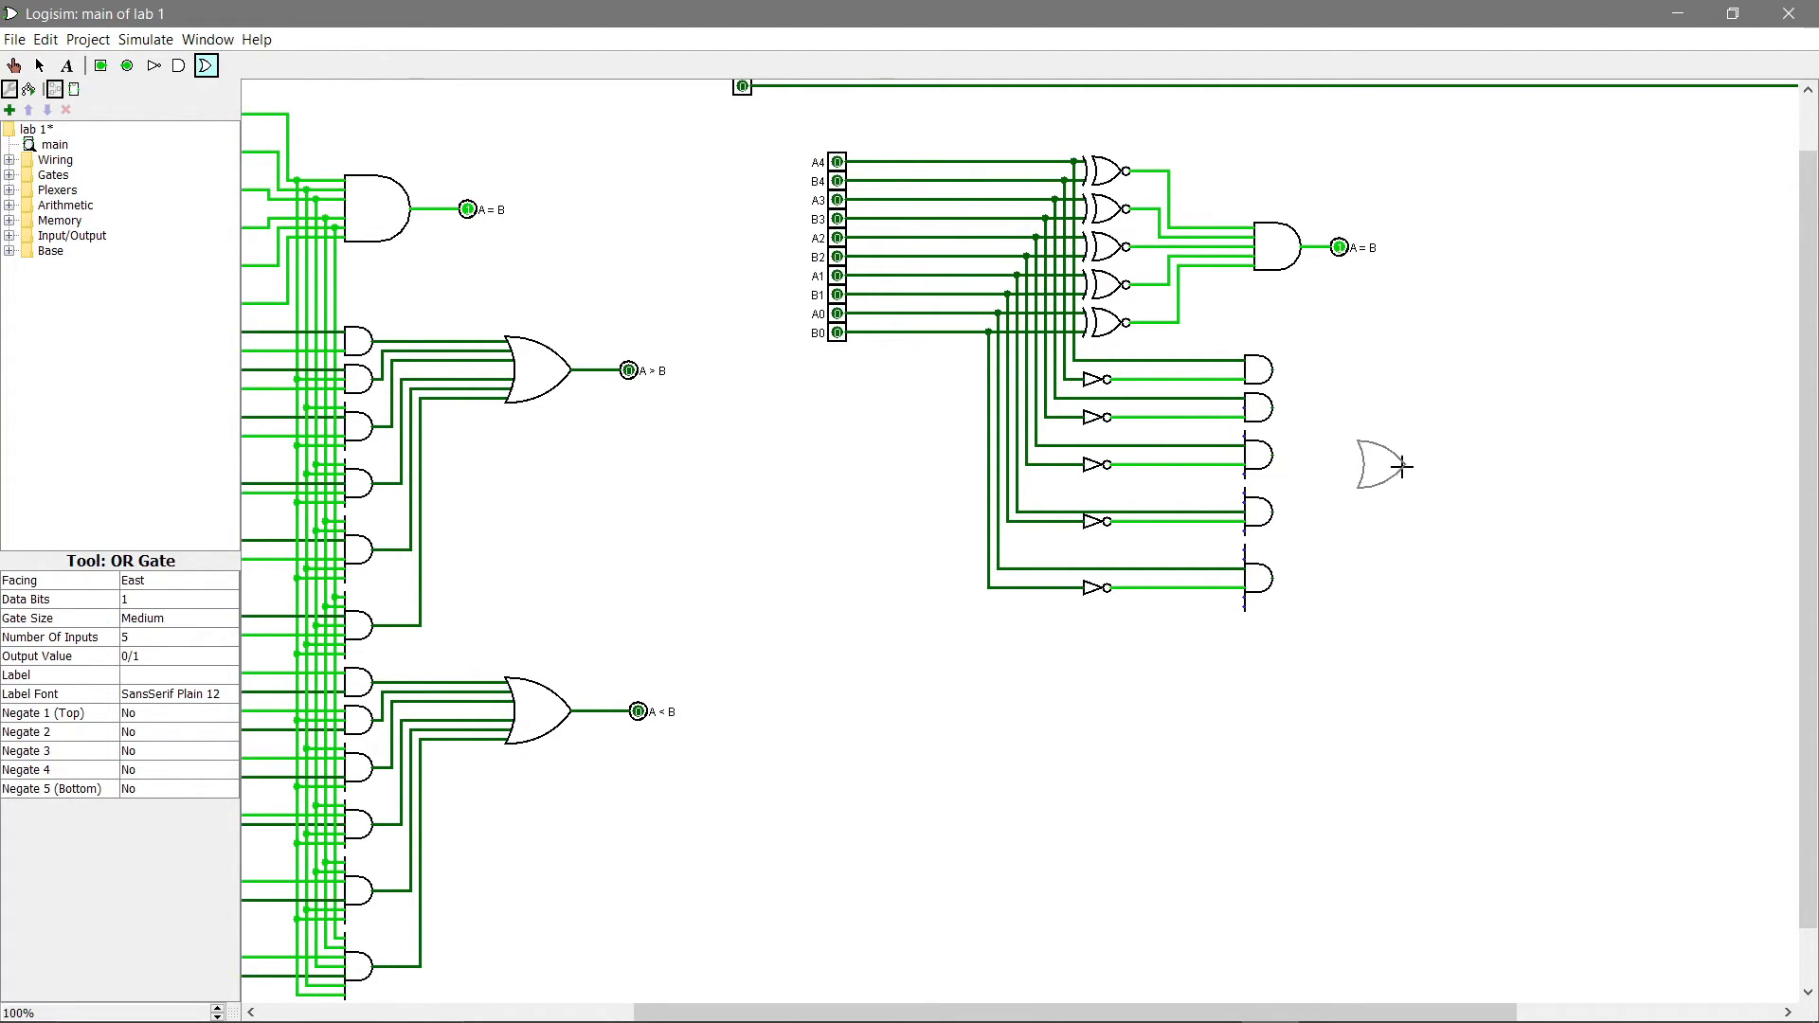
pyautogui.click(1414, 465)
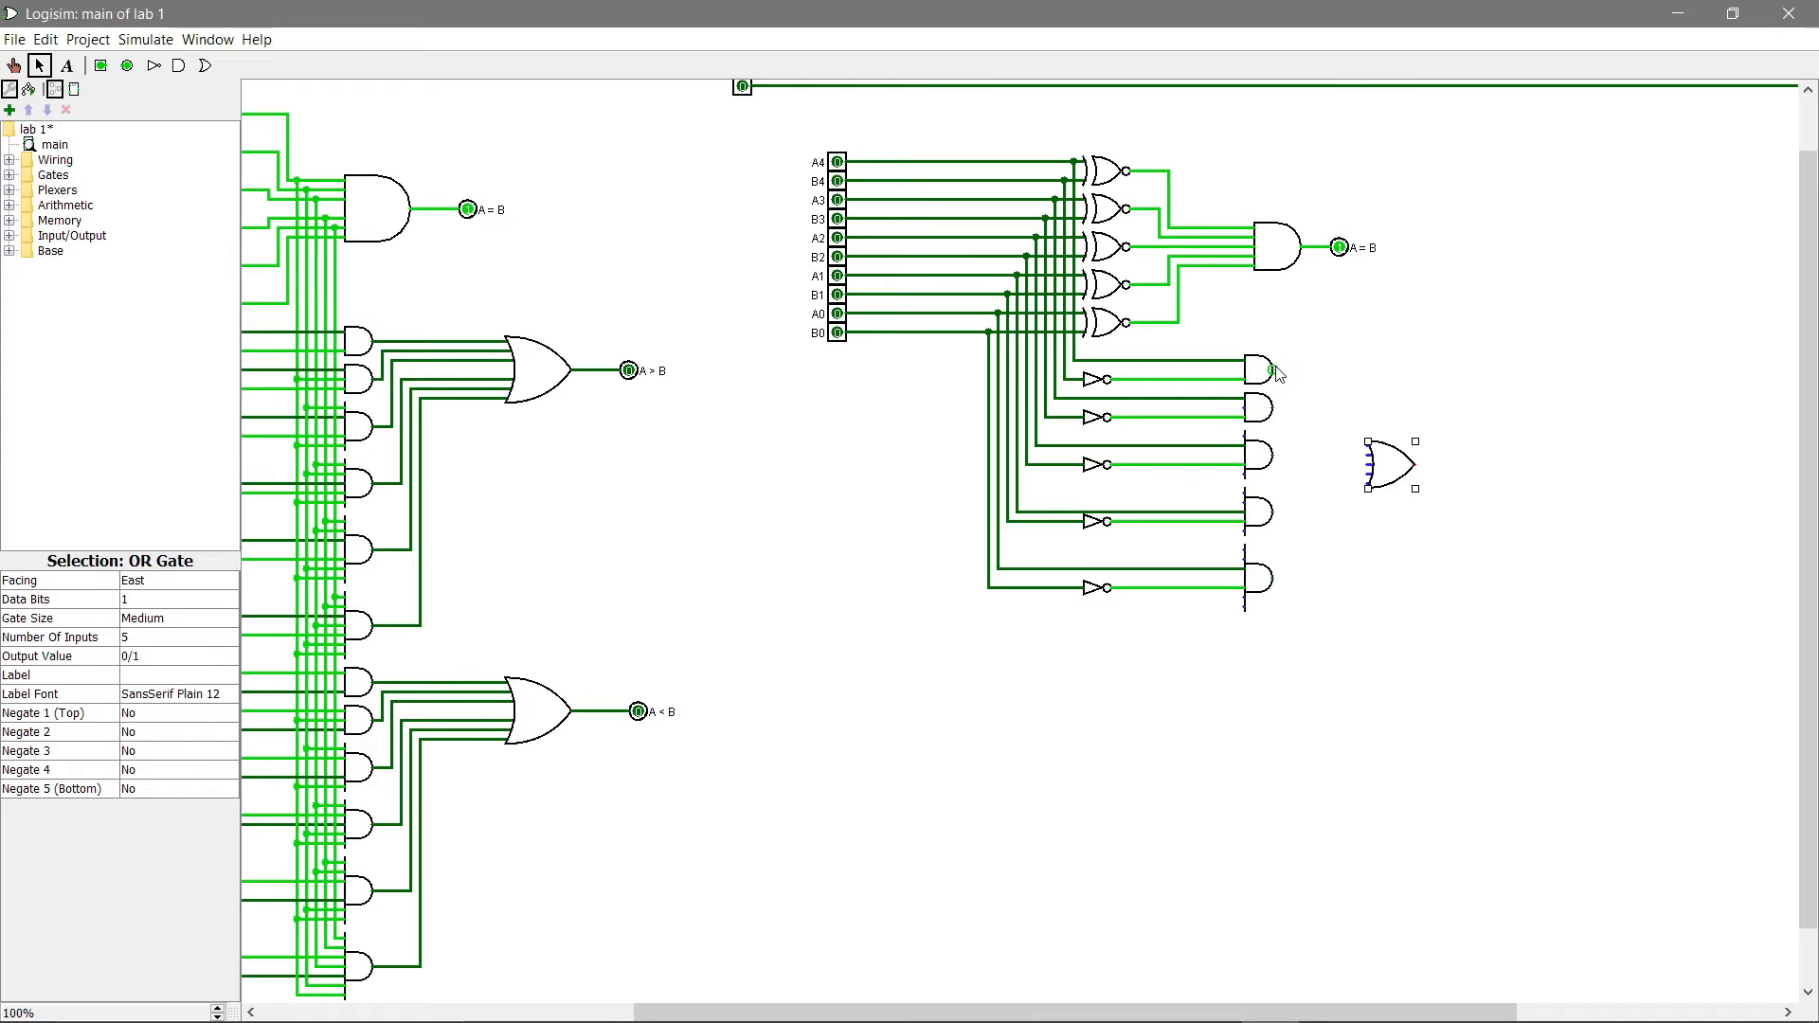
pyautogui.moveTo(1272, 369); pyautogui.dragTo(1361, 453)
pyautogui.moveTo(1272, 407); pyautogui.dragTo(1368, 465)
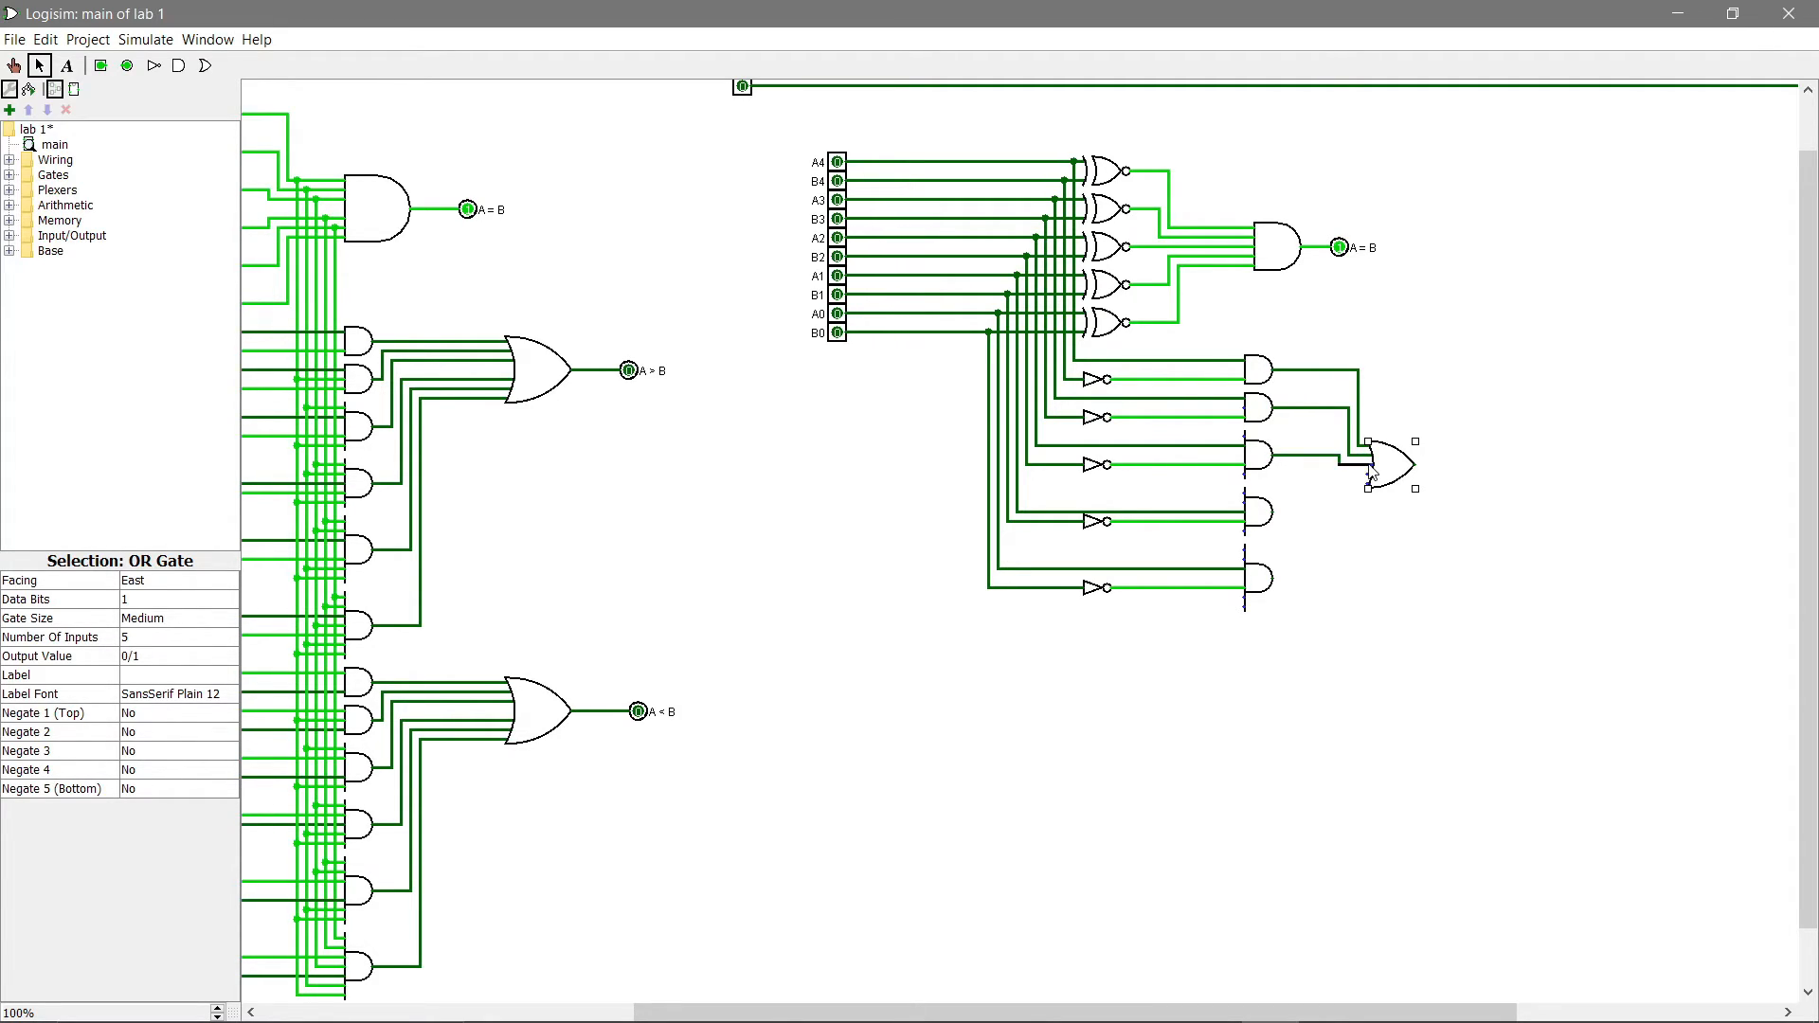
pyautogui.moveTo(1274, 512); pyautogui.dragTo(1353, 480)
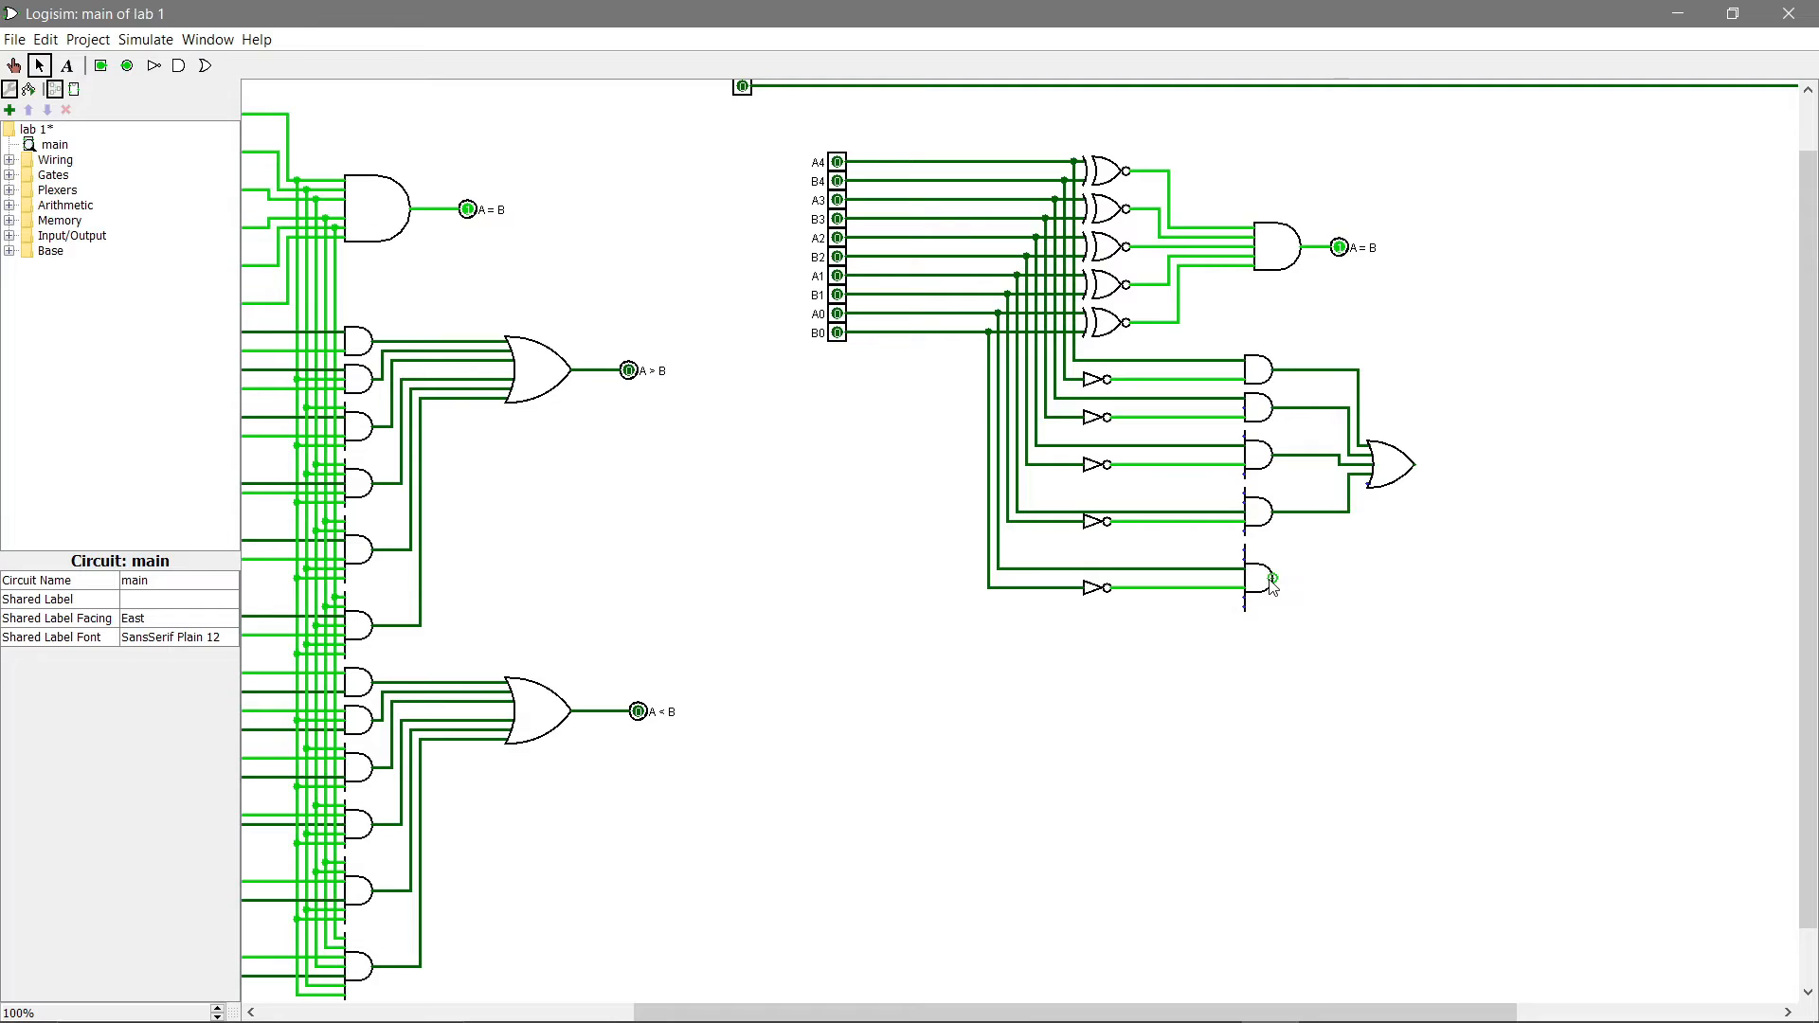
pyautogui.moveTo(1274, 579); pyautogui.dragTo(1502, 464)
# Step: Branch the first four XNOR outputs down to the lower AND gates, feeding each gate the equality signals of all higher bits
pyautogui.moveTo(1236, 230)
pyautogui.mouseDown()
pyautogui.moveTo(1237, 568)
pyautogui.moveTo(1246, 553)
pyautogui.mouseUp()
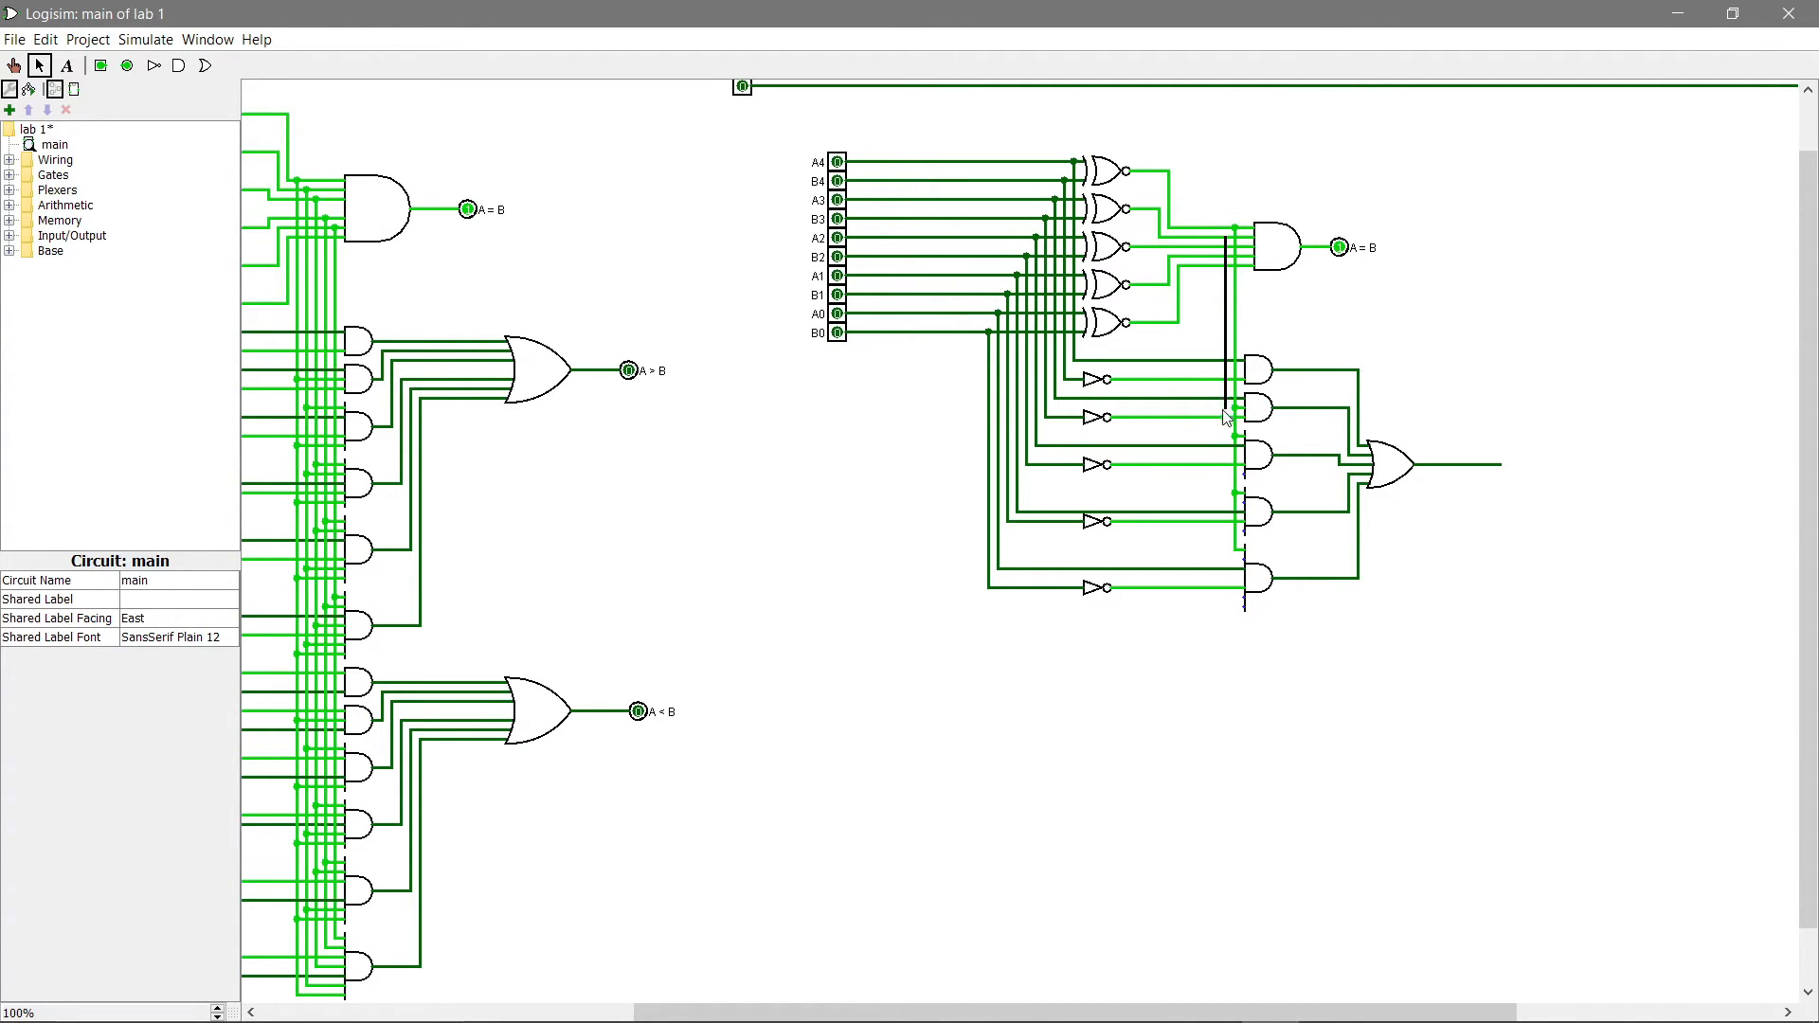
pyautogui.moveTo(1225, 431)
pyautogui.mouseDown()
pyautogui.moveTo(1227, 461)
pyautogui.moveTo(1243, 453)
pyautogui.mouseUp()
pyautogui.moveTo(1223, 457); pyautogui.dragTo(1243, 560)
pyautogui.moveTo(1214, 246); pyautogui.dragTo(1243, 584)
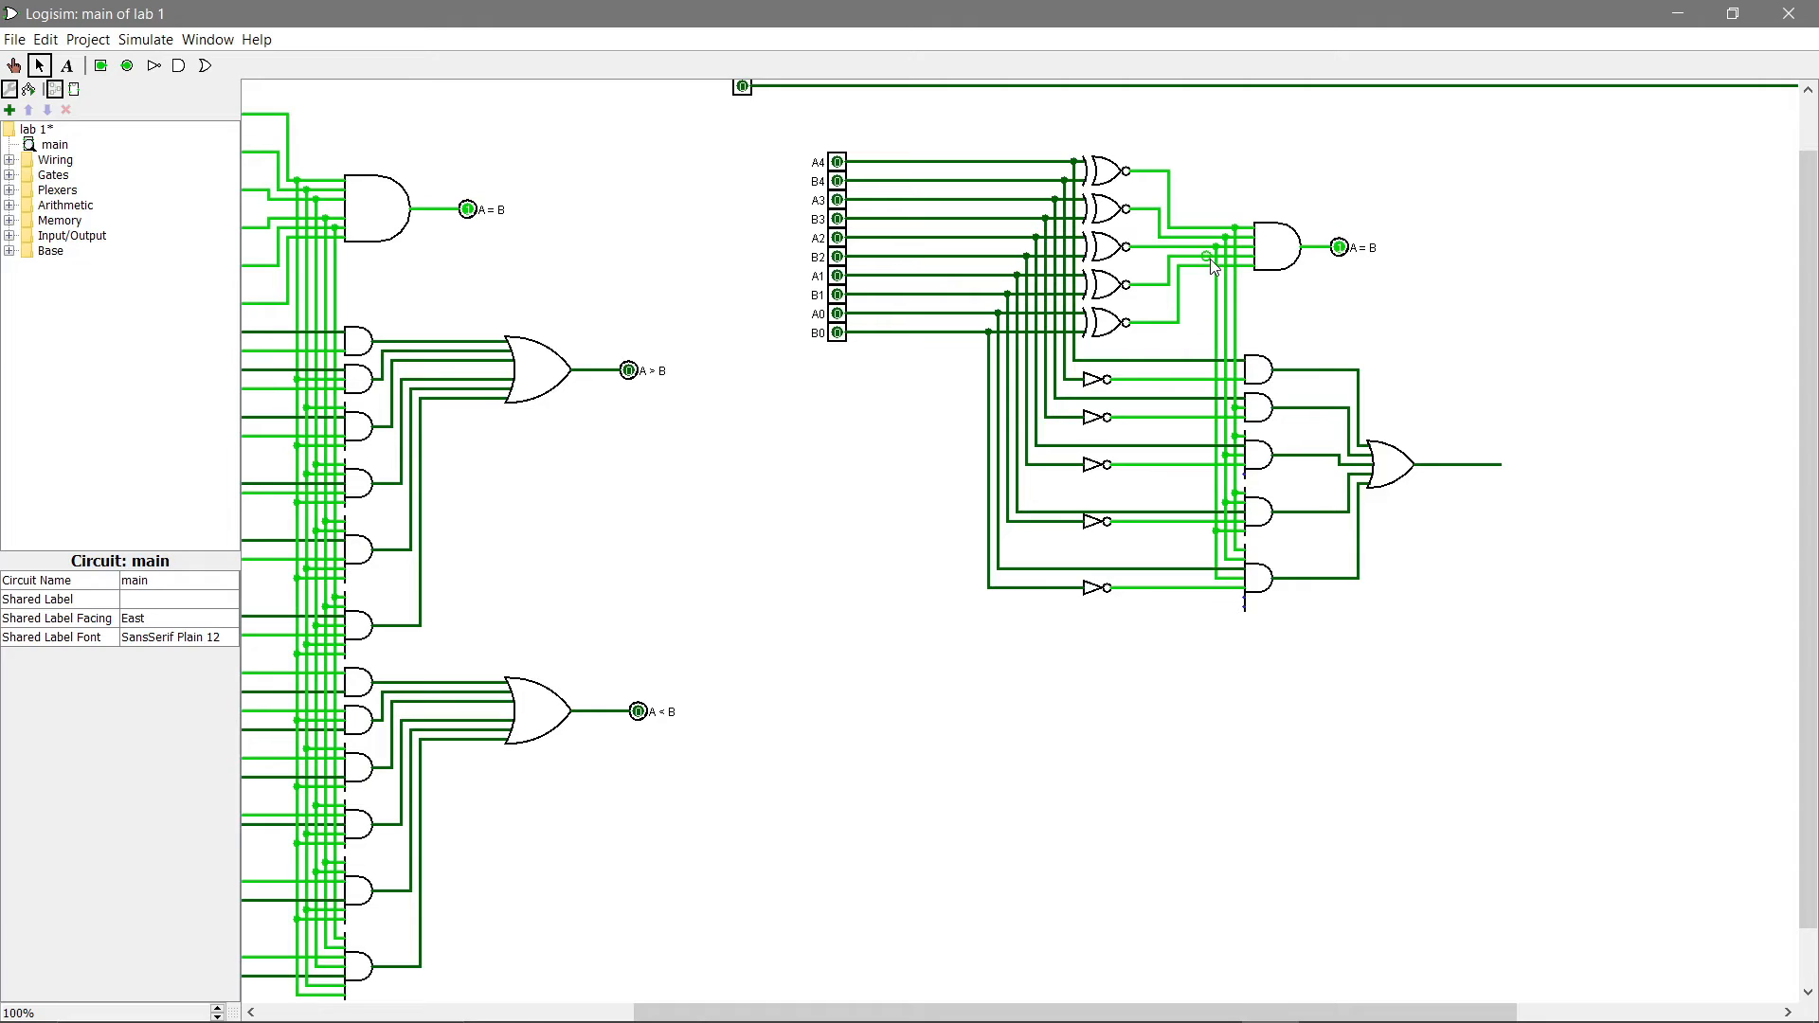
pyautogui.moveTo(1209, 259); pyautogui.dragTo(1216, 519)
pyautogui.moveTo(1234, 600); pyautogui.dragTo(1247, 607)
pyautogui.click(1273, 580)
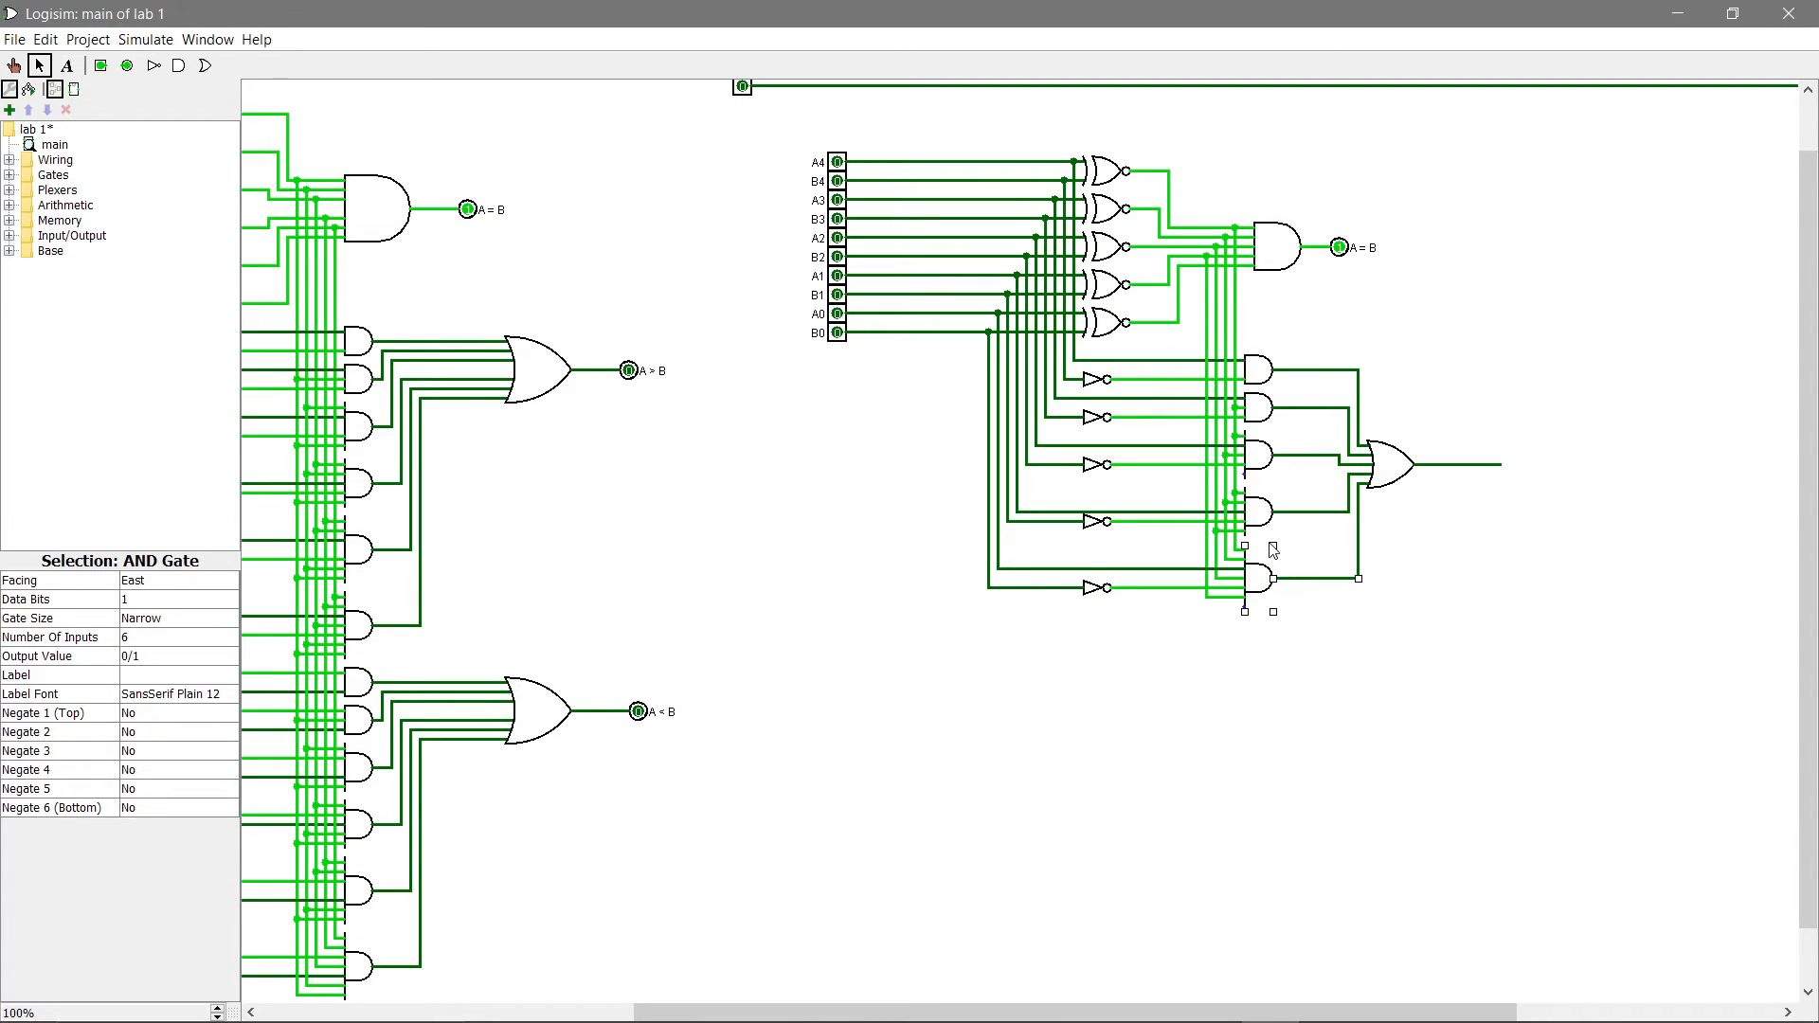
# Step: Set the number of inputs of the lowest AND gate in the A > B section to 6
pyautogui.click(182, 637)
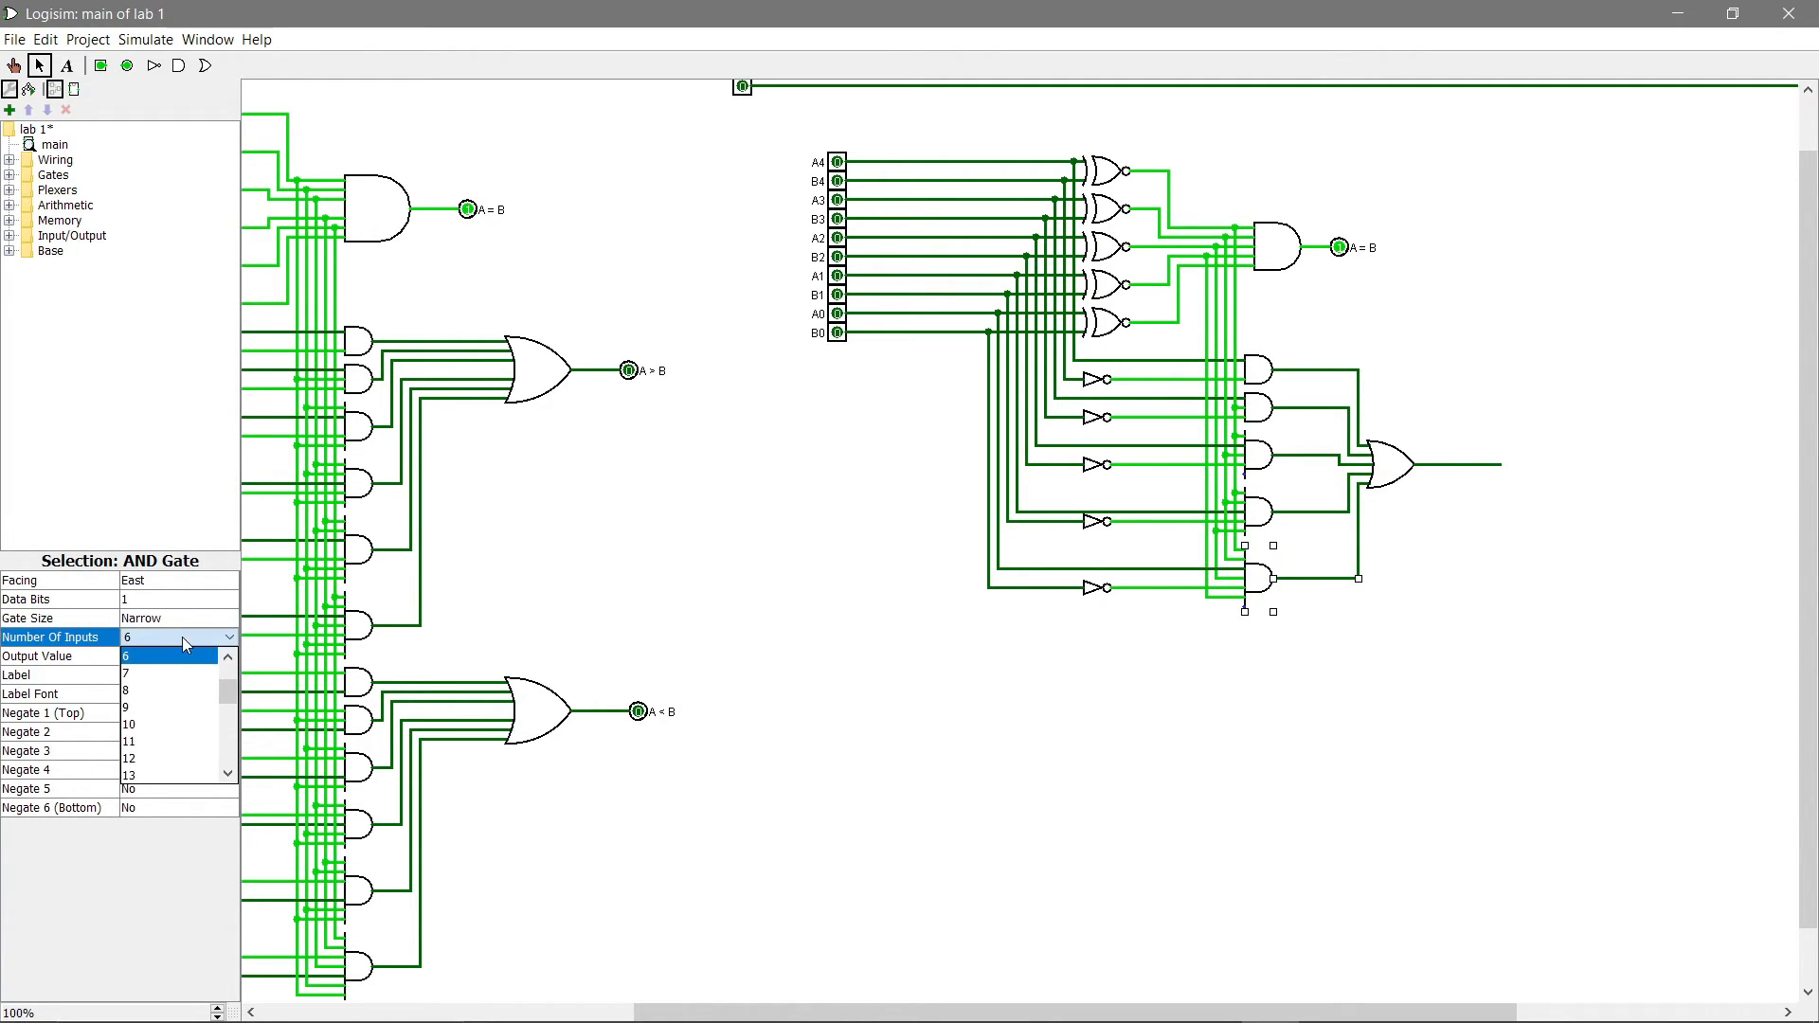
pyautogui.click(227, 655)
pyautogui.click(194, 656)
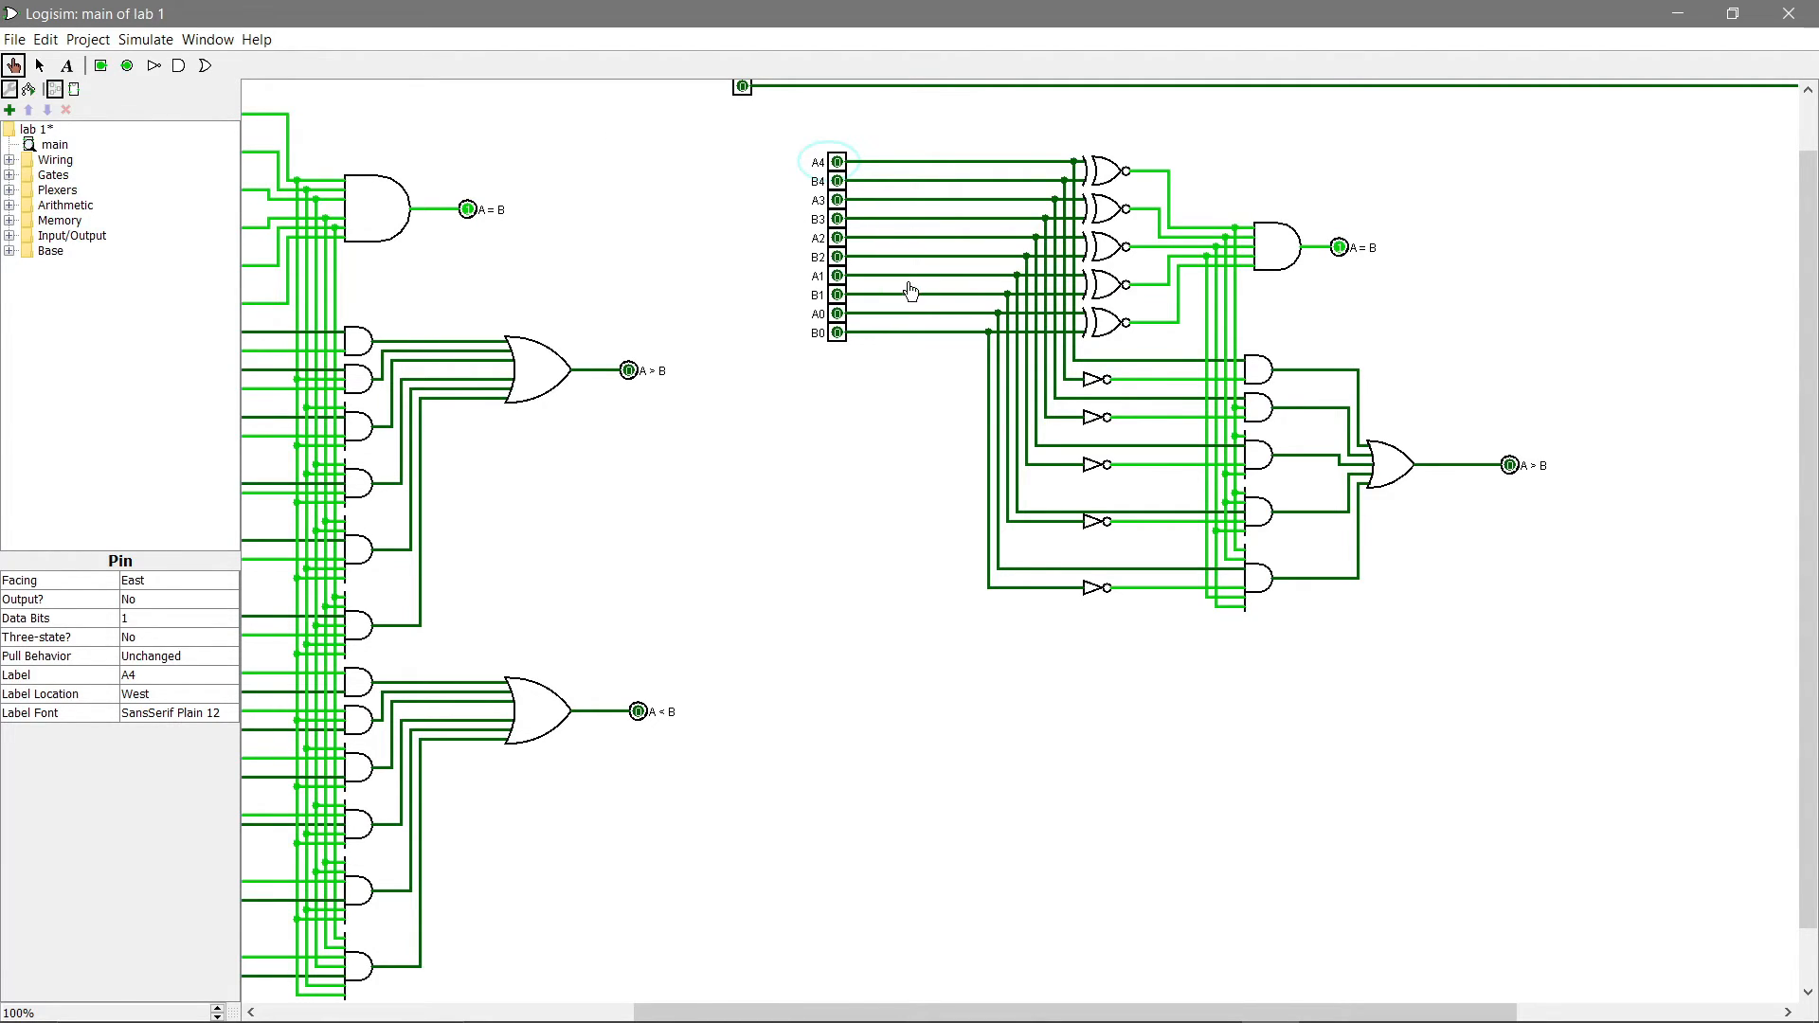
# Step: Test the A > B output by toggling inputs A4 and A2 on and off one at a time
pyautogui.click(840, 165)
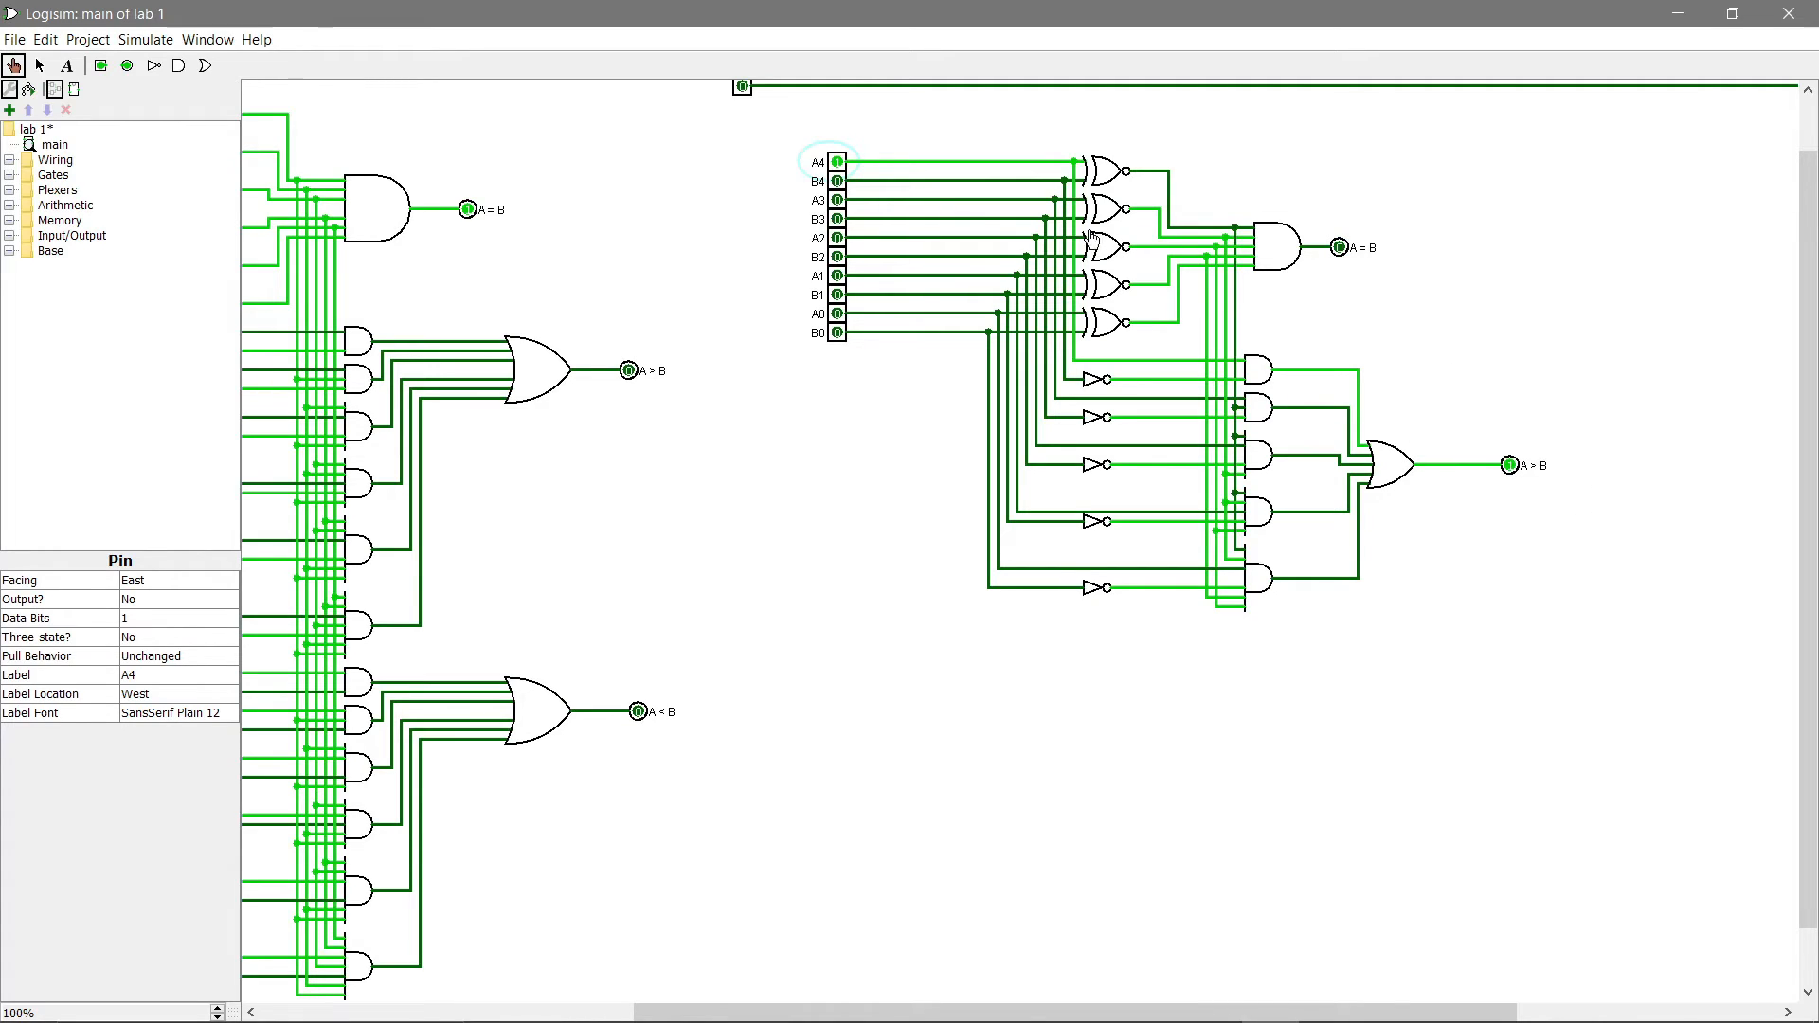
pyautogui.click(838, 163)
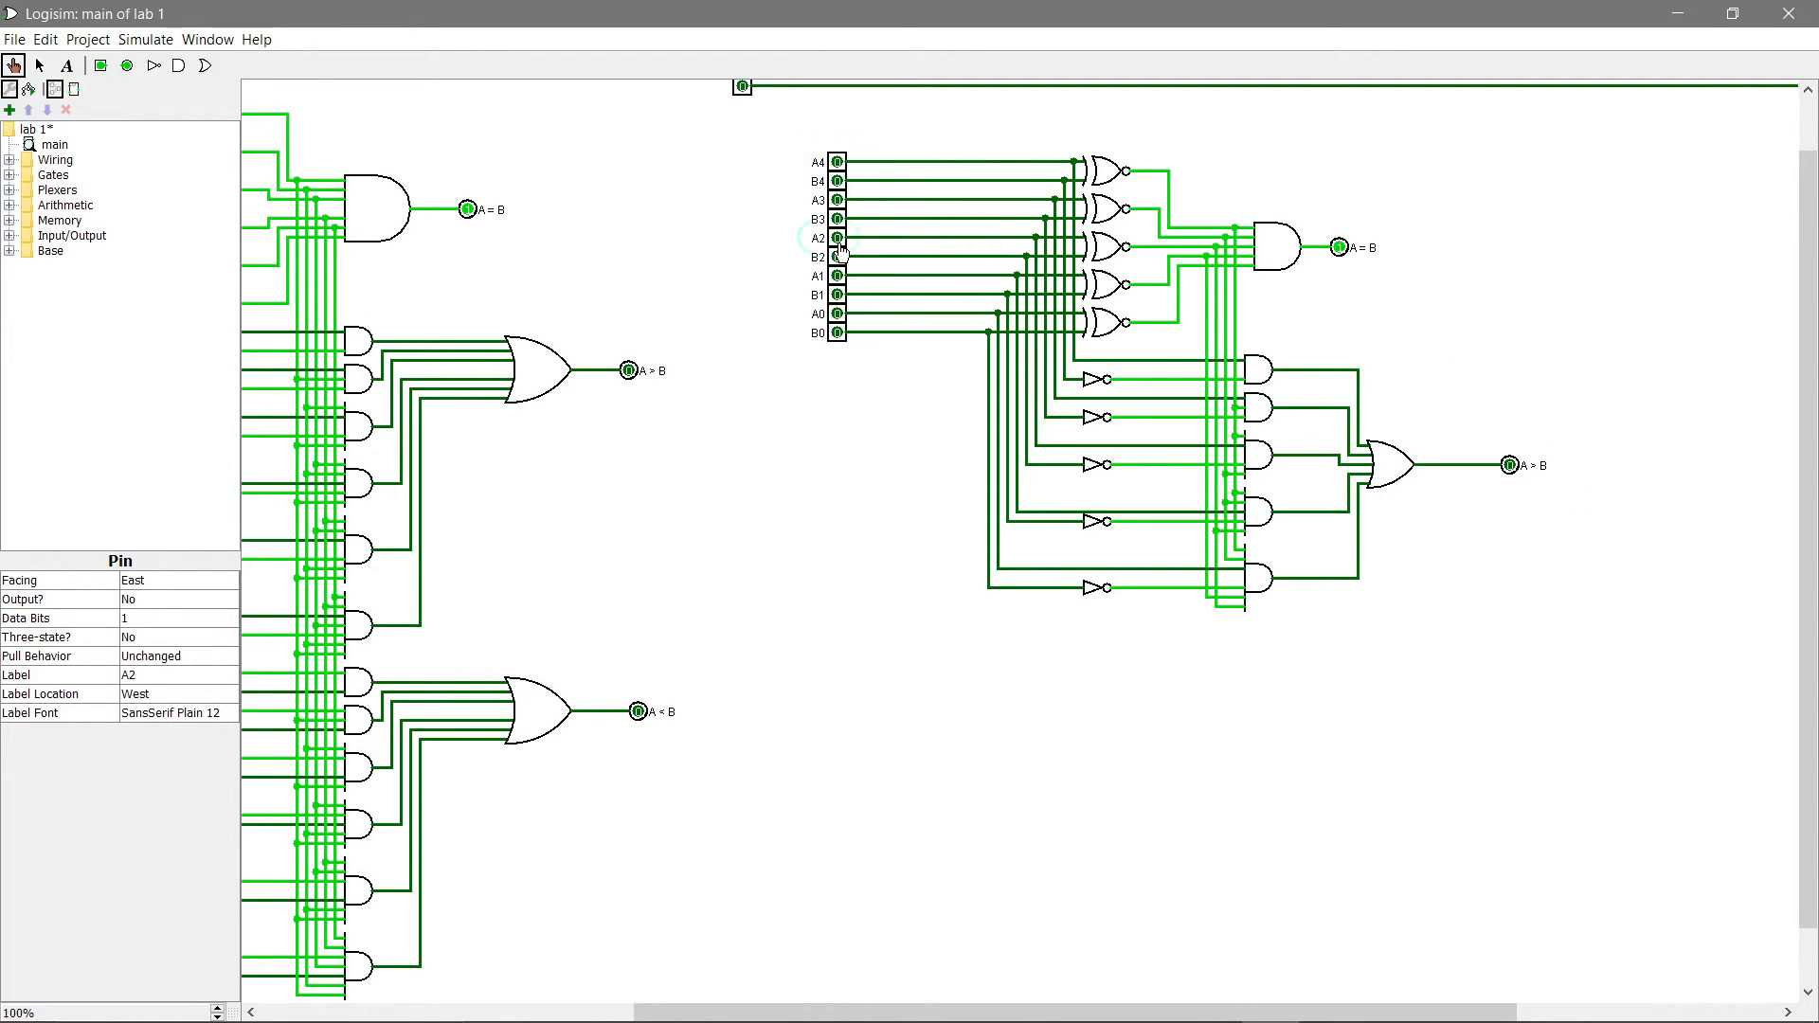
pyautogui.click(838, 239)
pyautogui.click(838, 241)
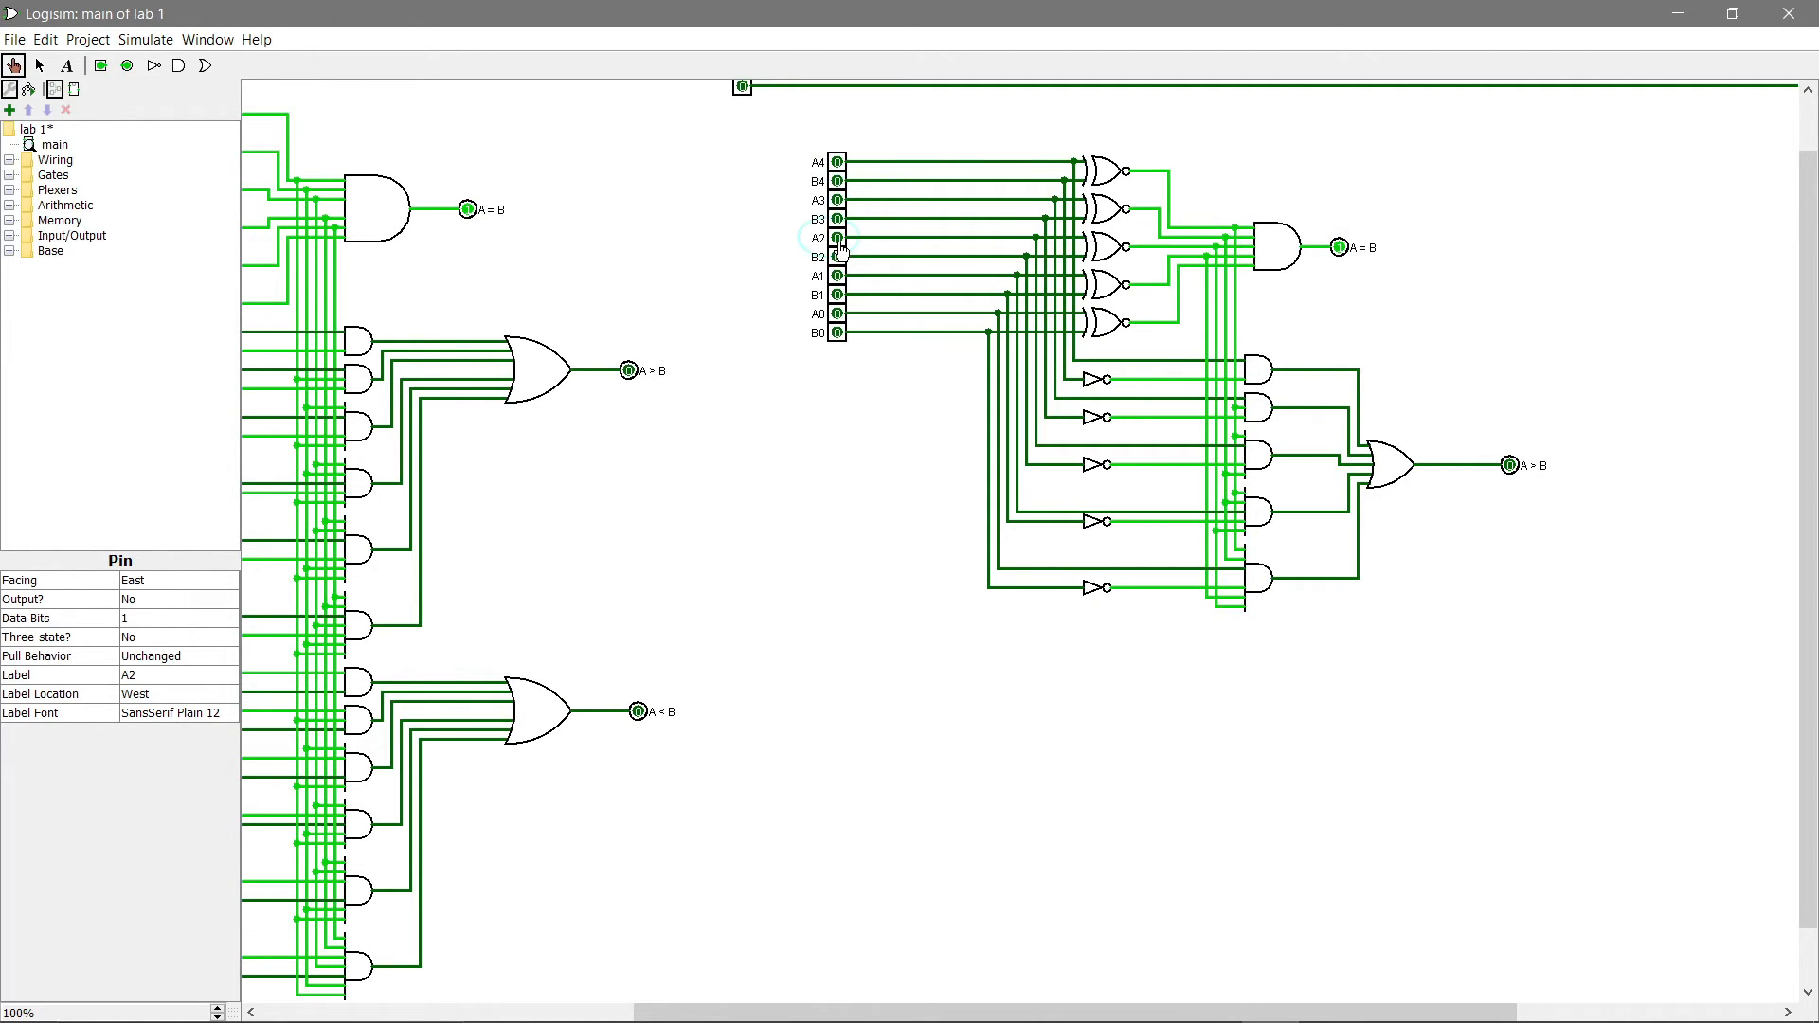
# Step: Test the A > B output with A3 high against B2 and B1 high, and reset all three inputs to 0
pyautogui.click(838, 295)
pyautogui.click(838, 257)
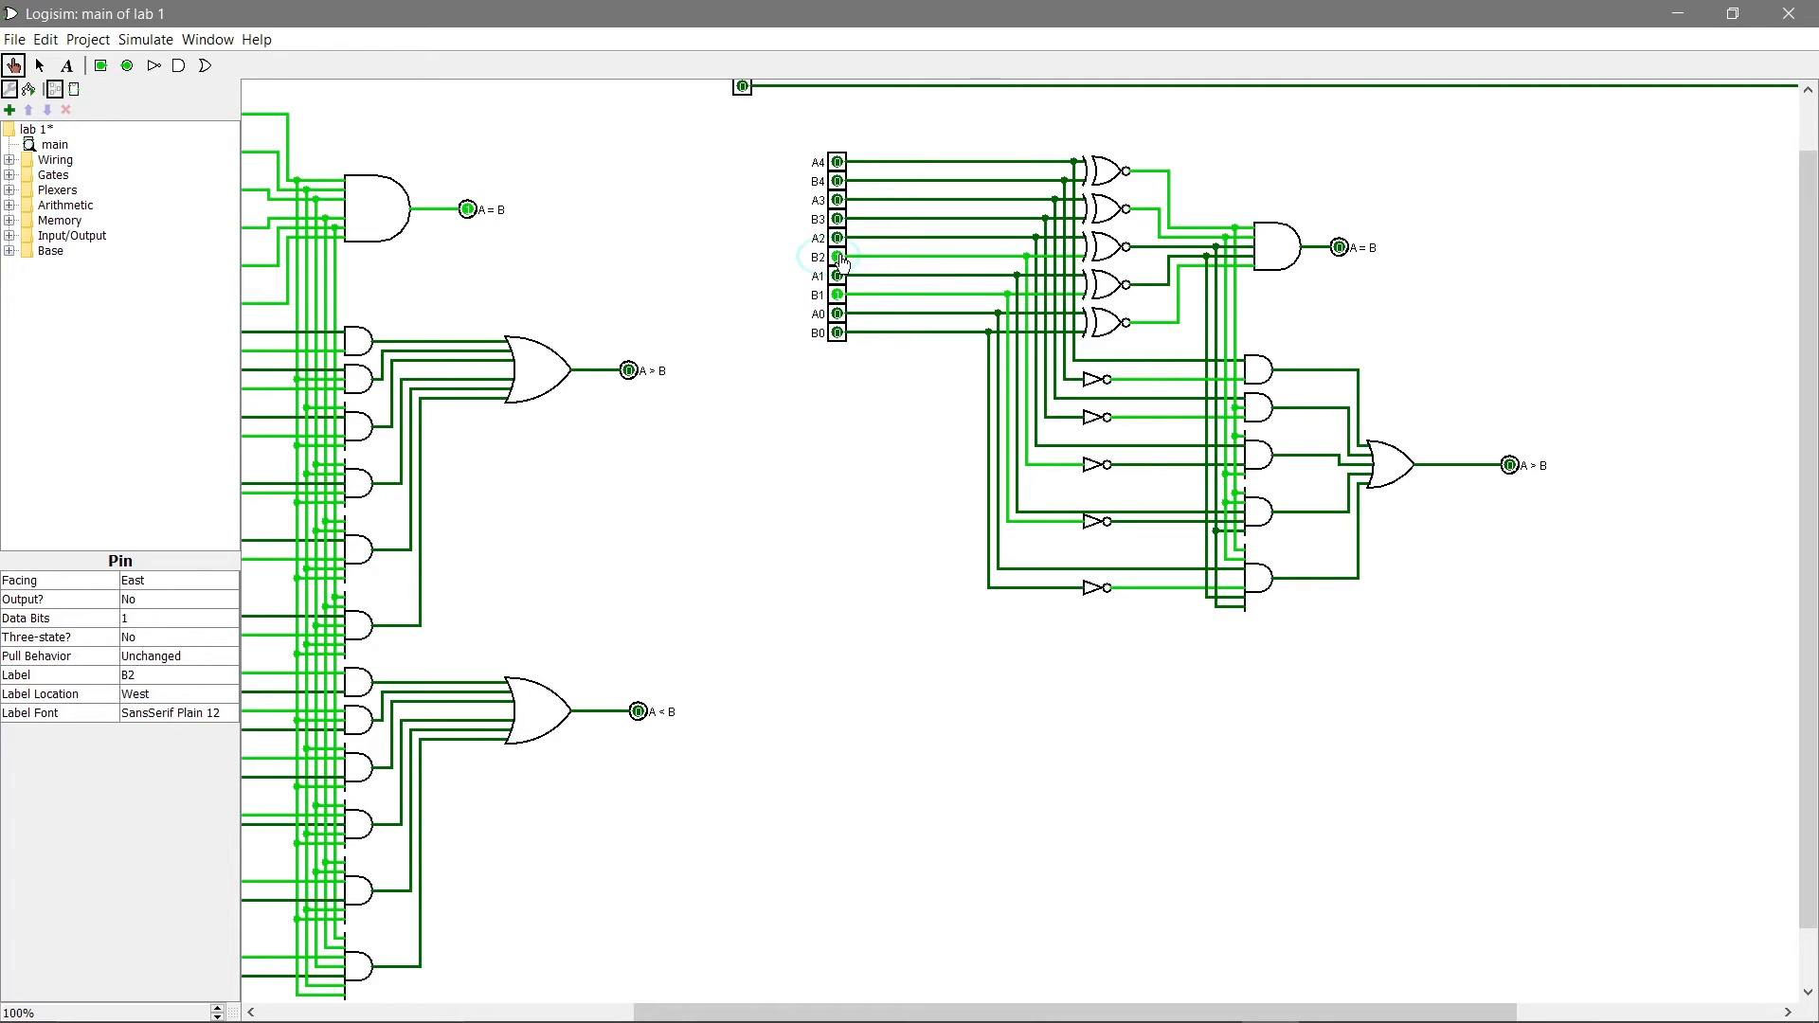
pyautogui.click(837, 201)
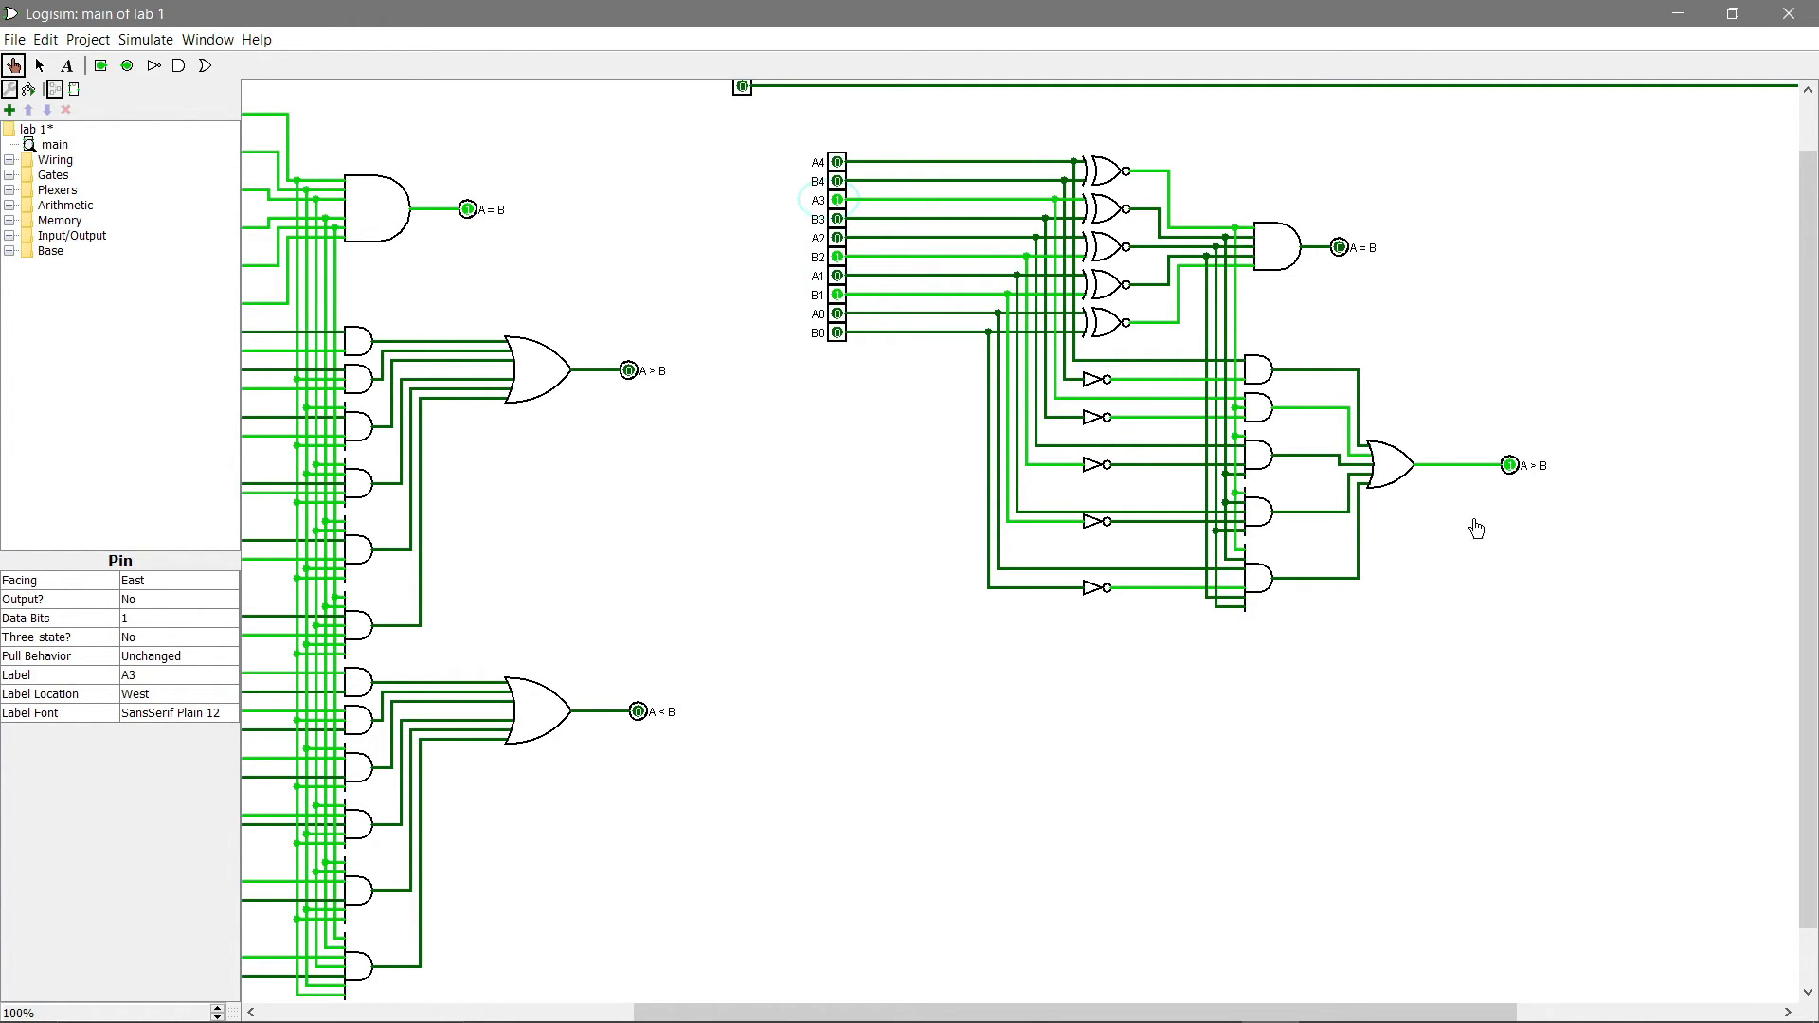
pyautogui.click(837, 201)
pyautogui.click(838, 258)
pyautogui.click(840, 297)
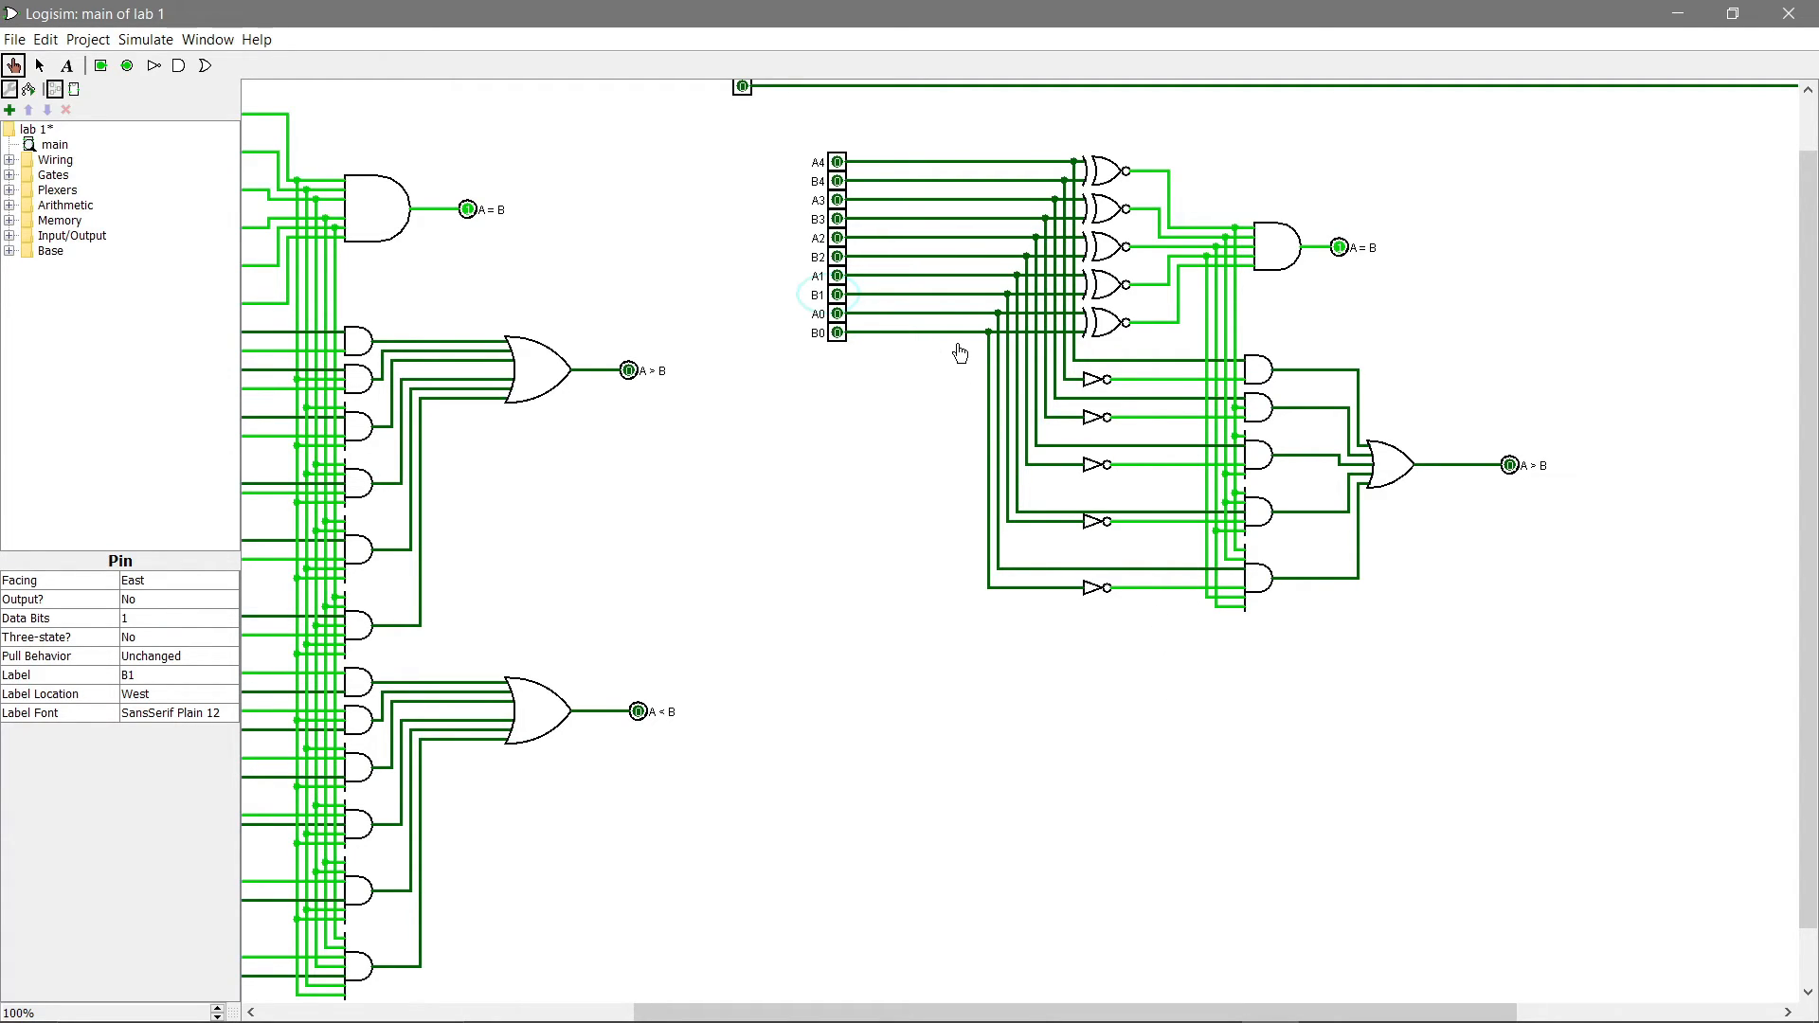
# Step: Duplicate the whole A > B section of NOT, AND and OR gates with its output pin and place the copy directly below
pyautogui.click(40, 66)
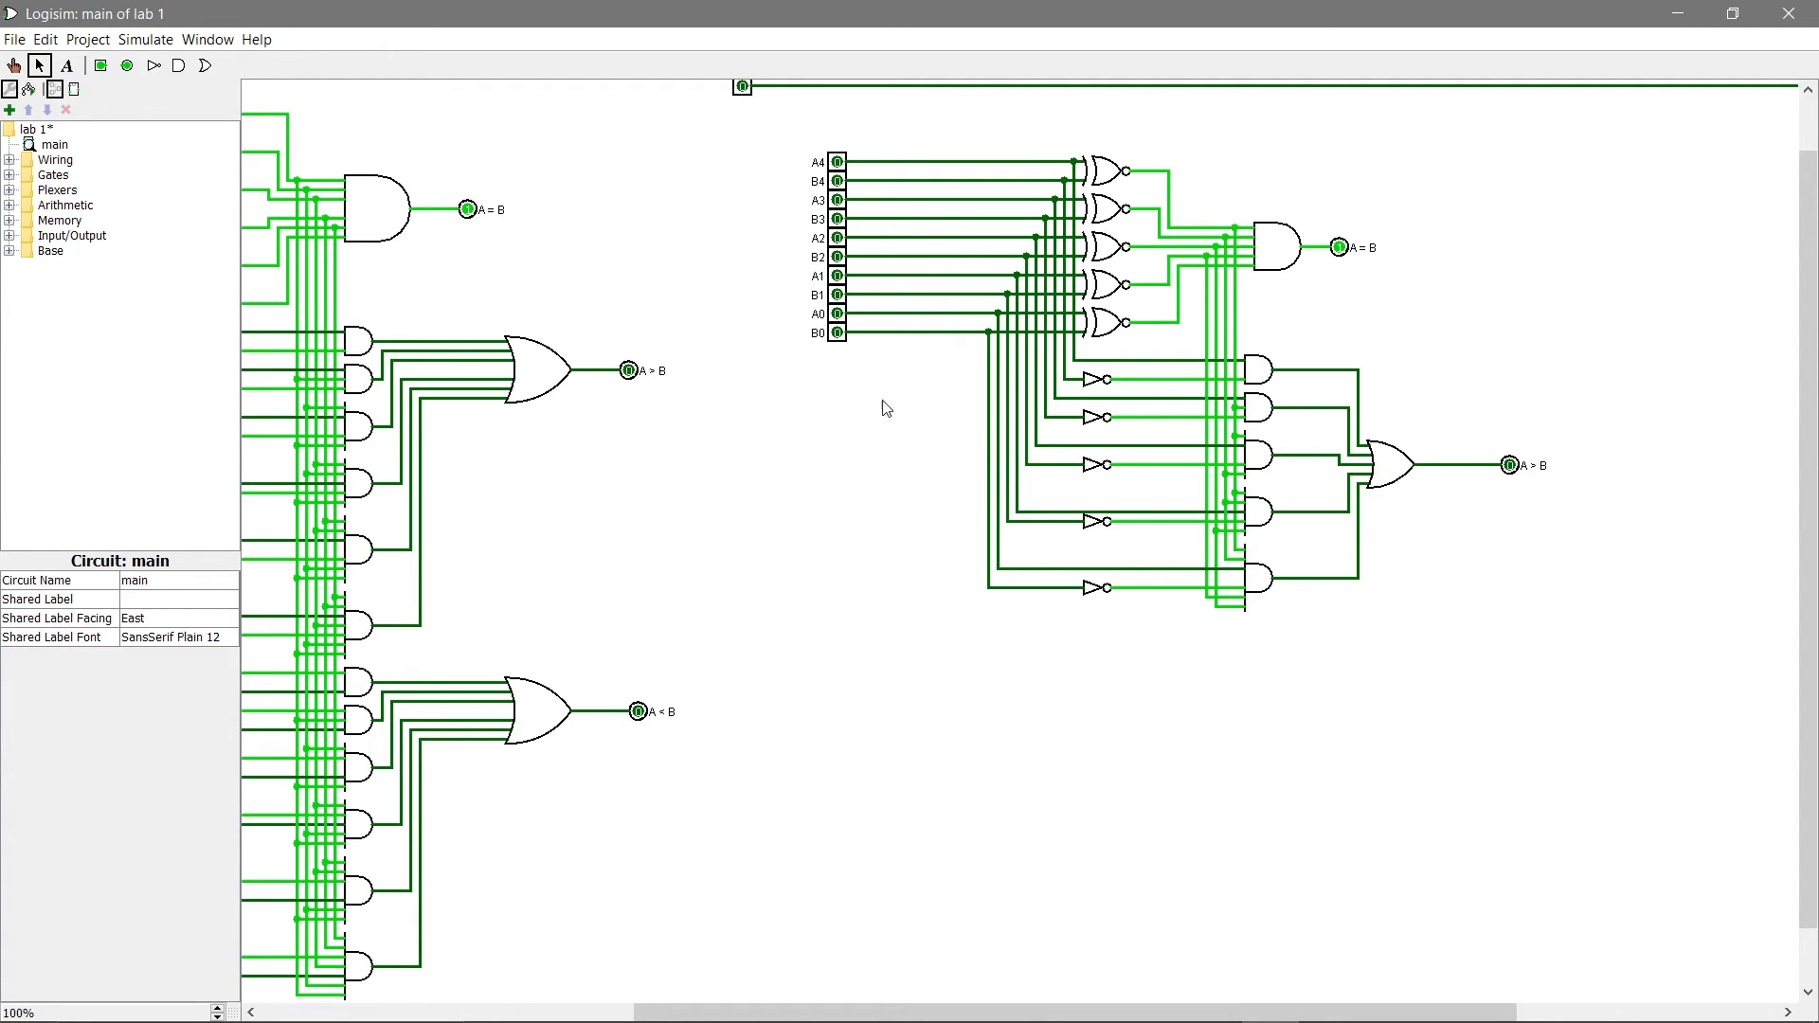
pyautogui.moveTo(914, 338); pyautogui.dragTo(1753, 744)
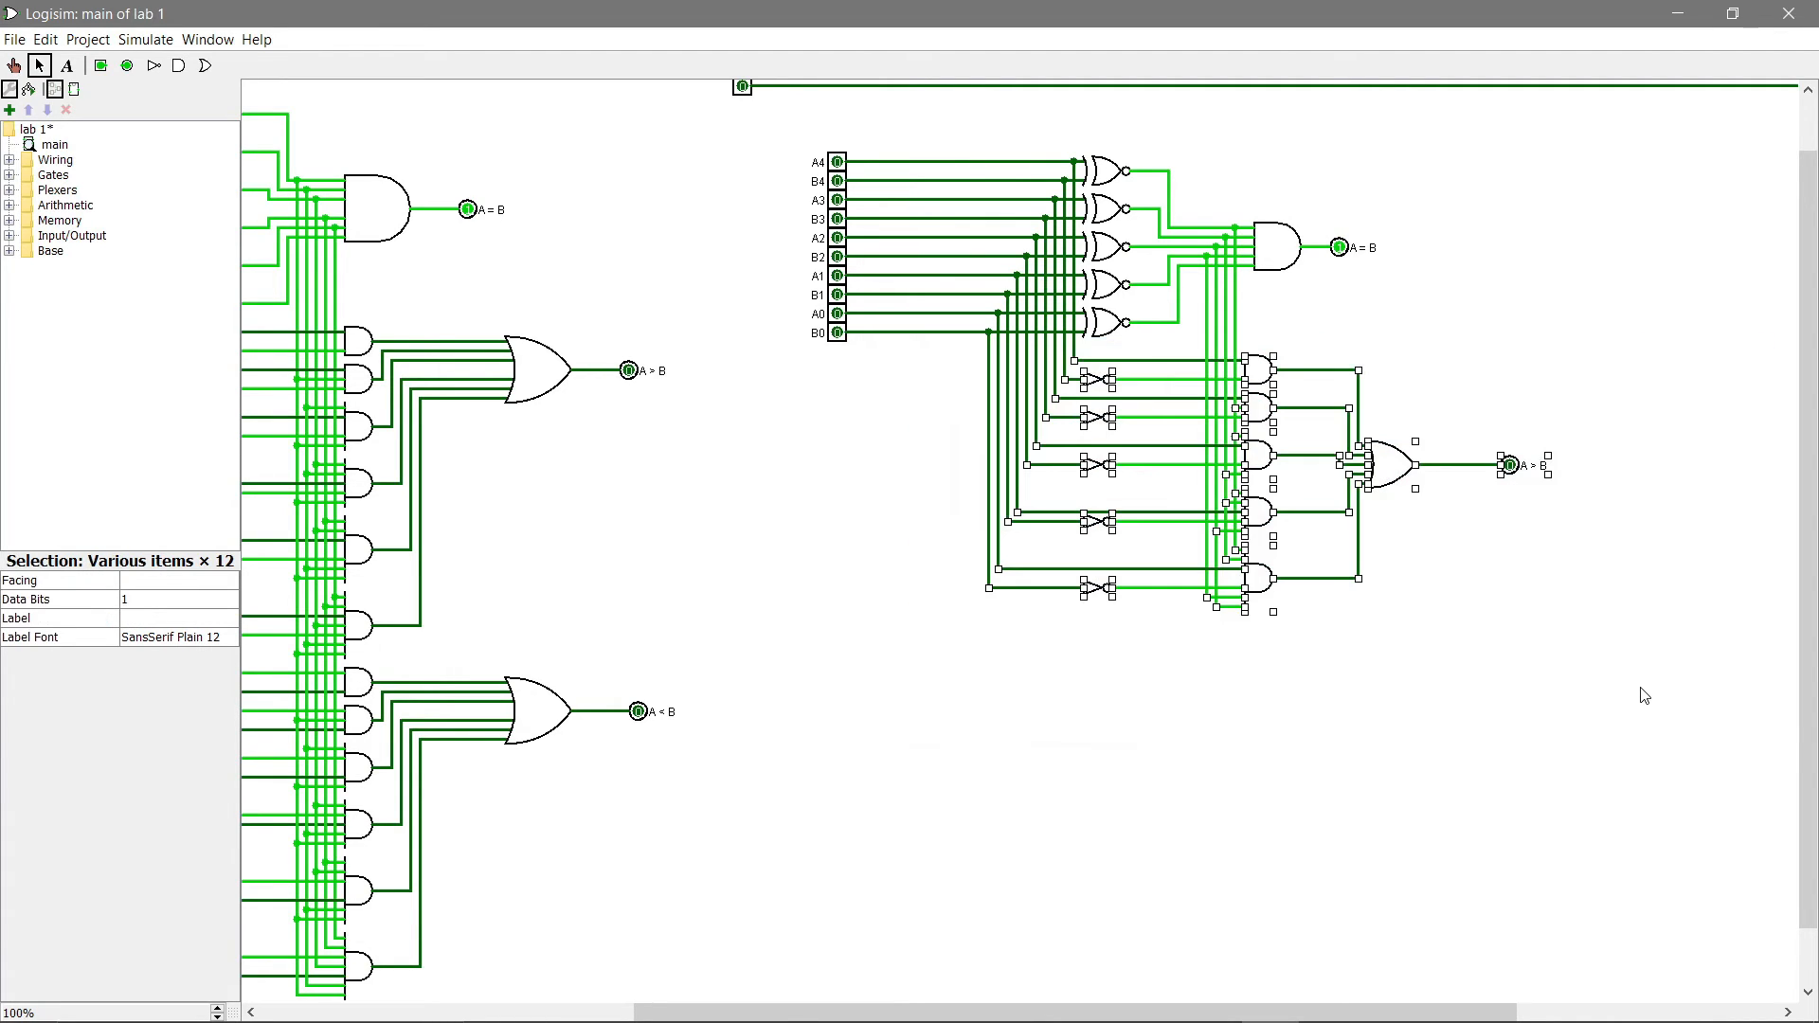
pyautogui.hotkey('ctrl', 'd')
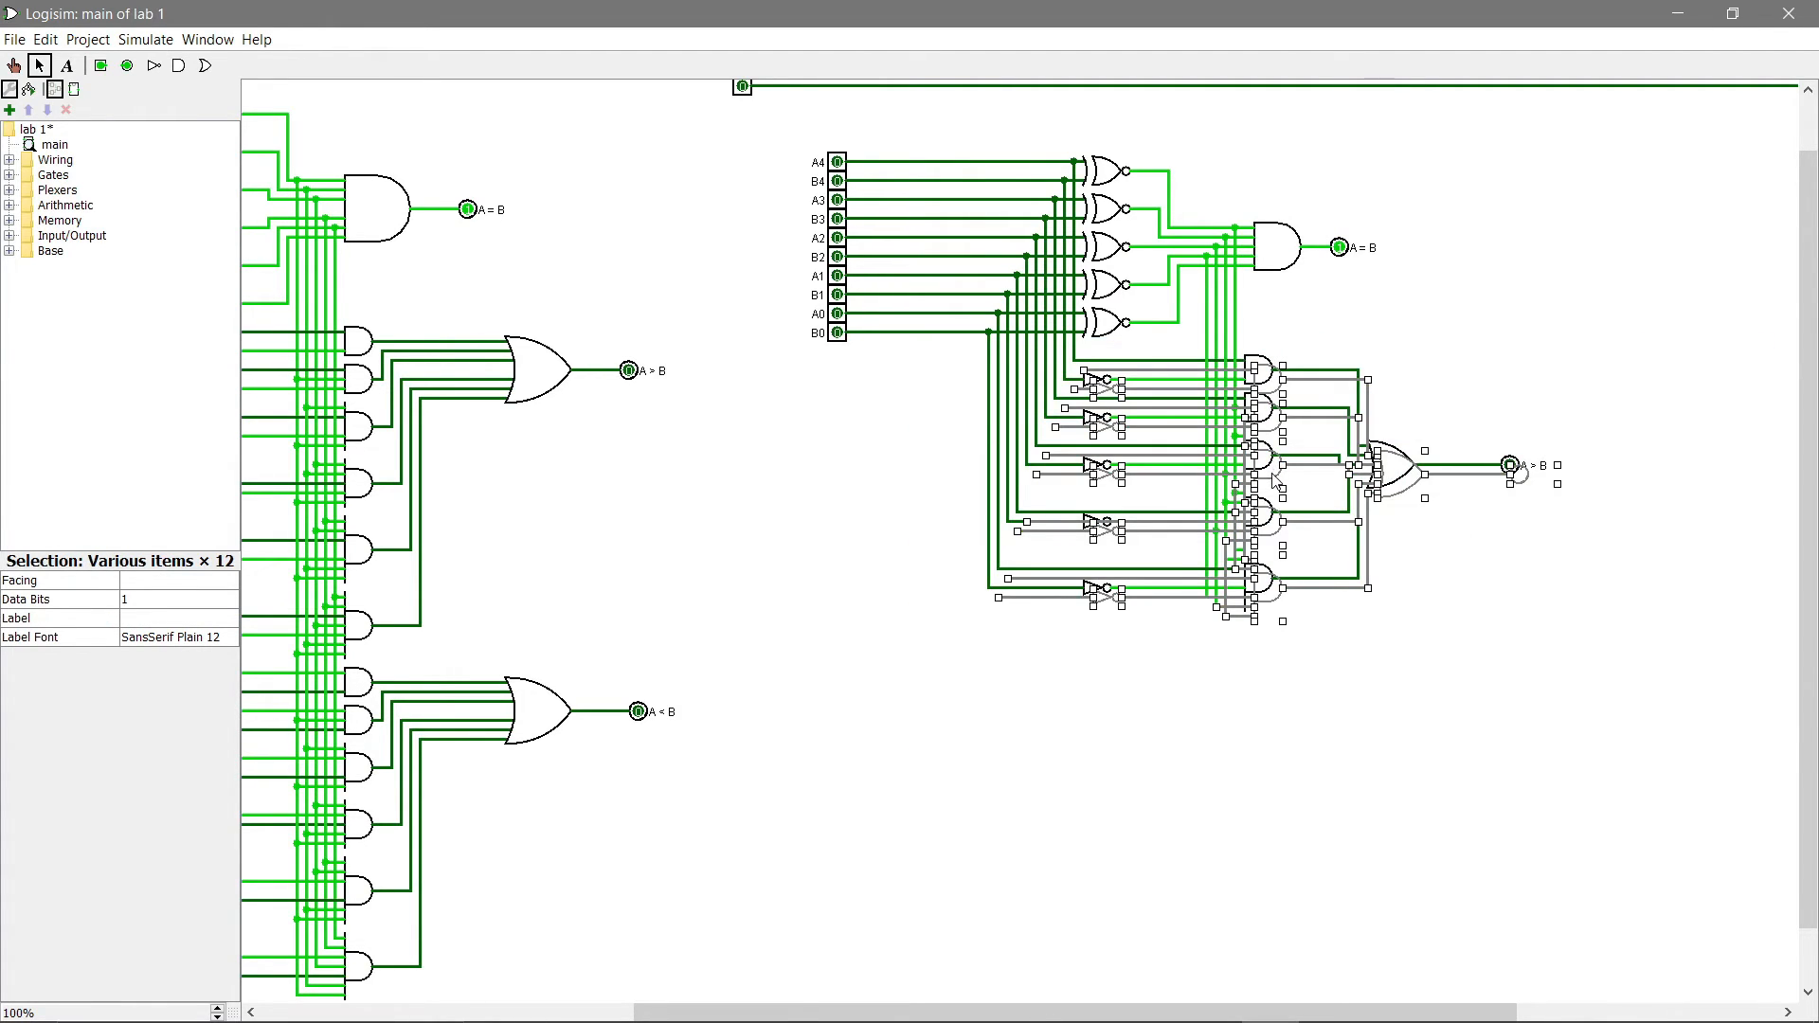
pyautogui.moveTo(1278, 475); pyautogui.dragTo(1261, 734)
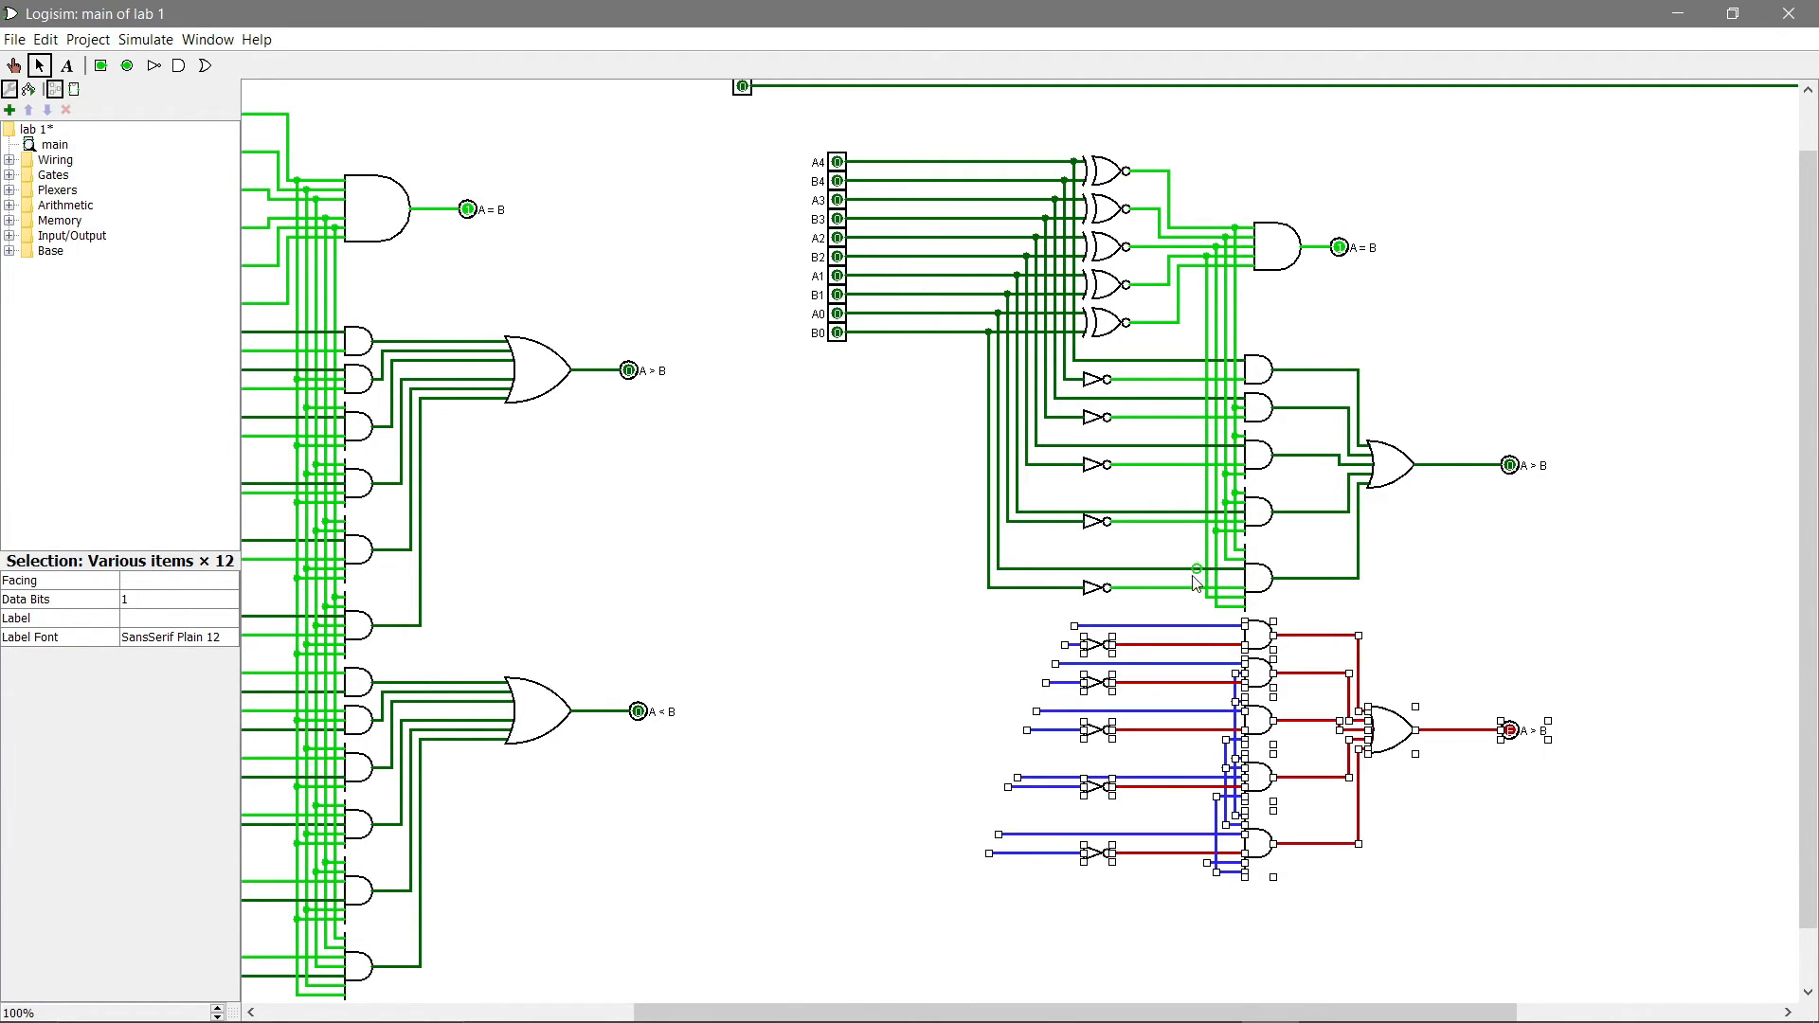
pyautogui.click(1142, 637)
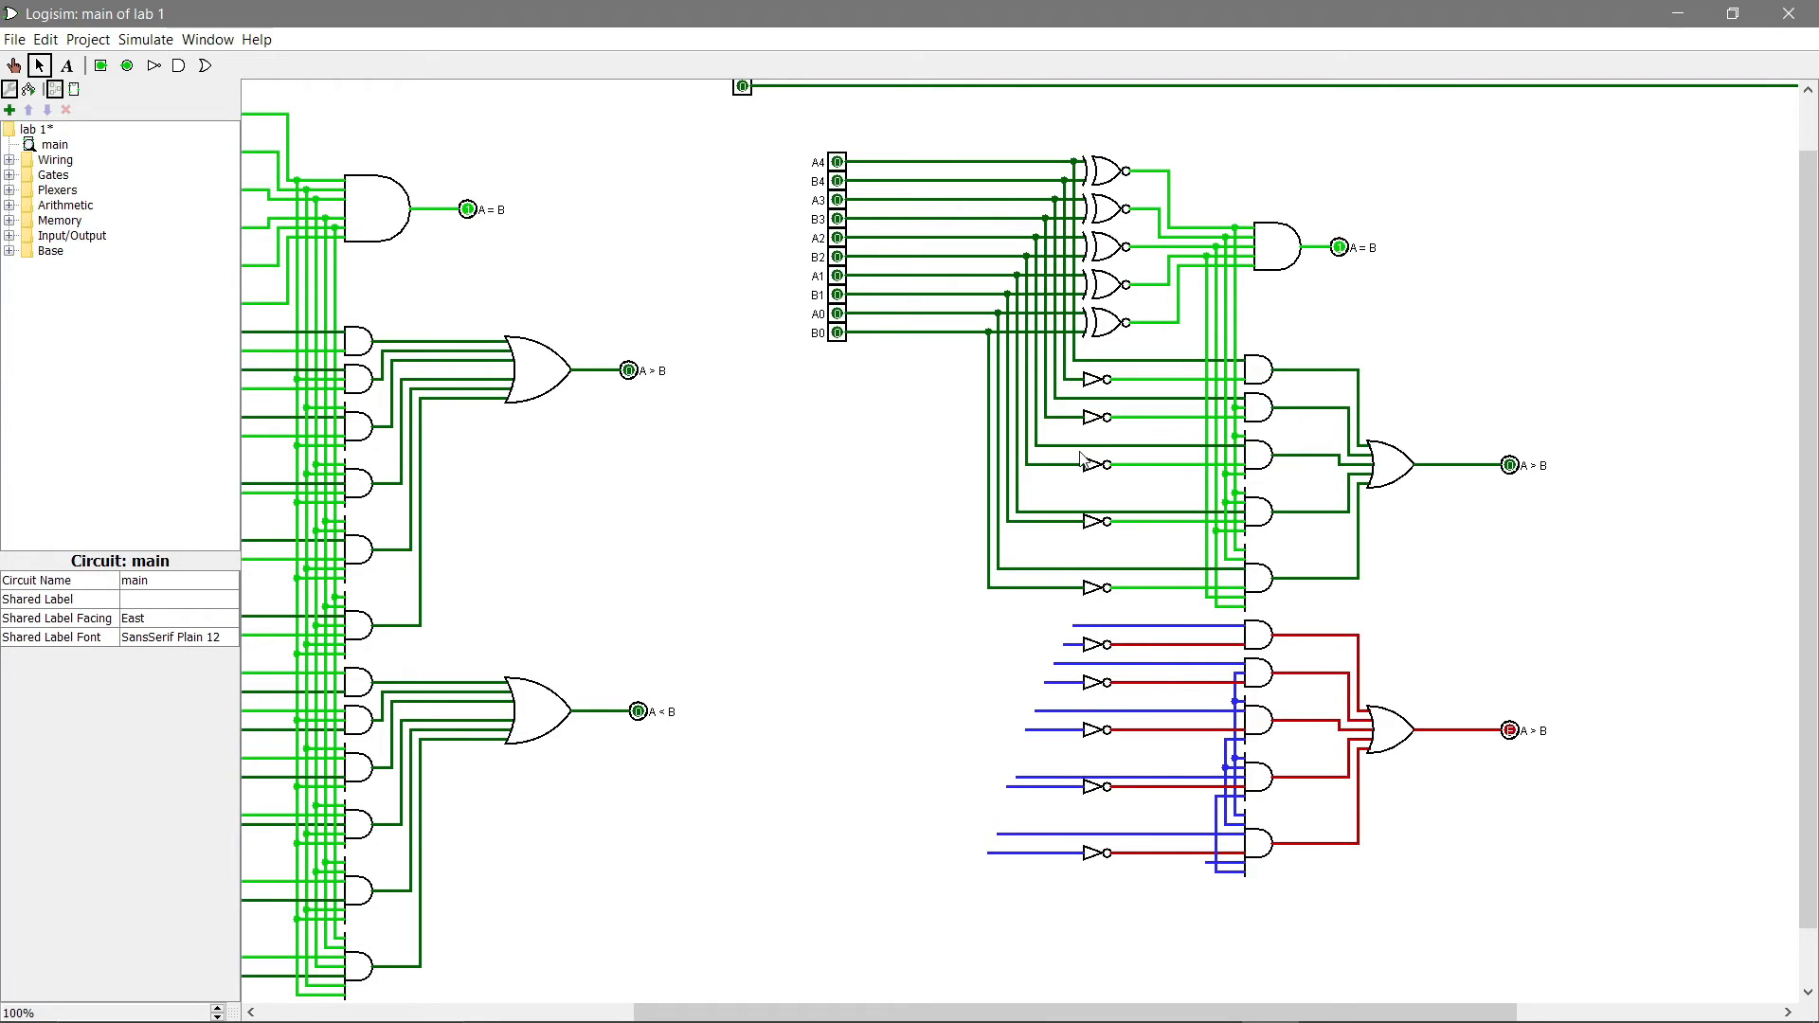
# Step: Rewire the copy's first AND gate so A4 passes through the NOT gate and B4 connects directly
pyautogui.click(1094, 648)
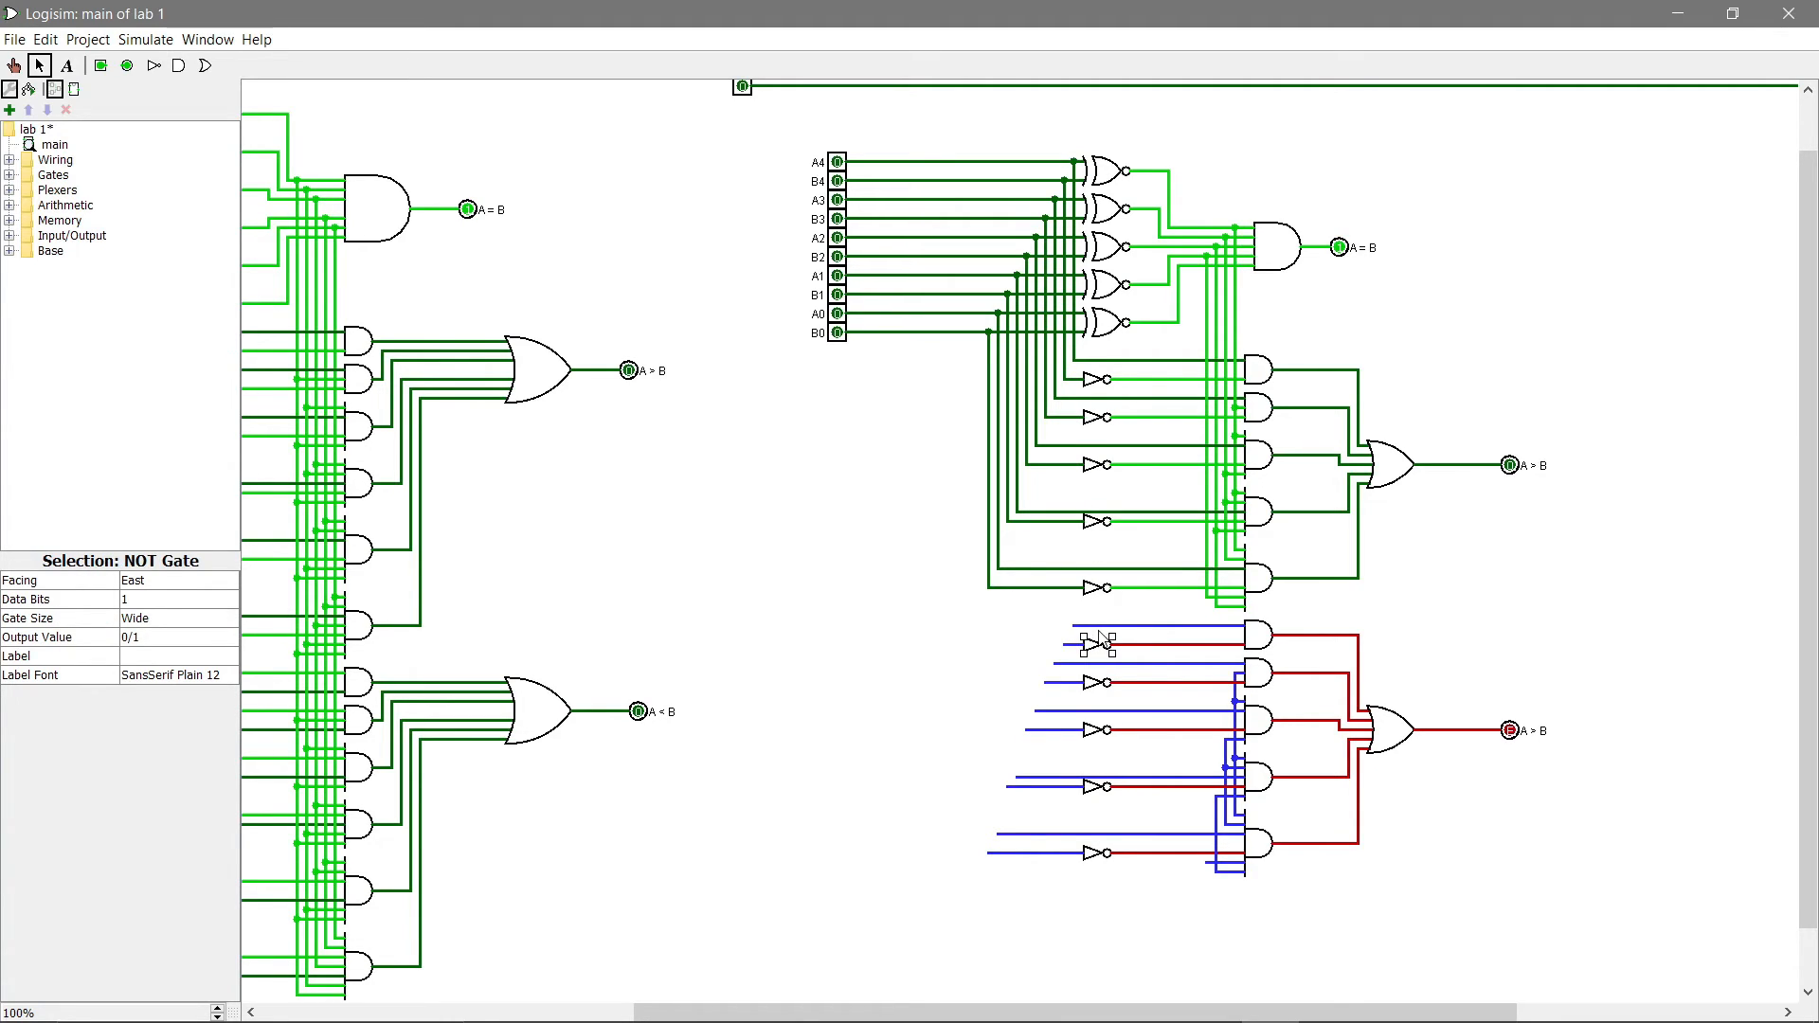
pyautogui.click(1102, 629)
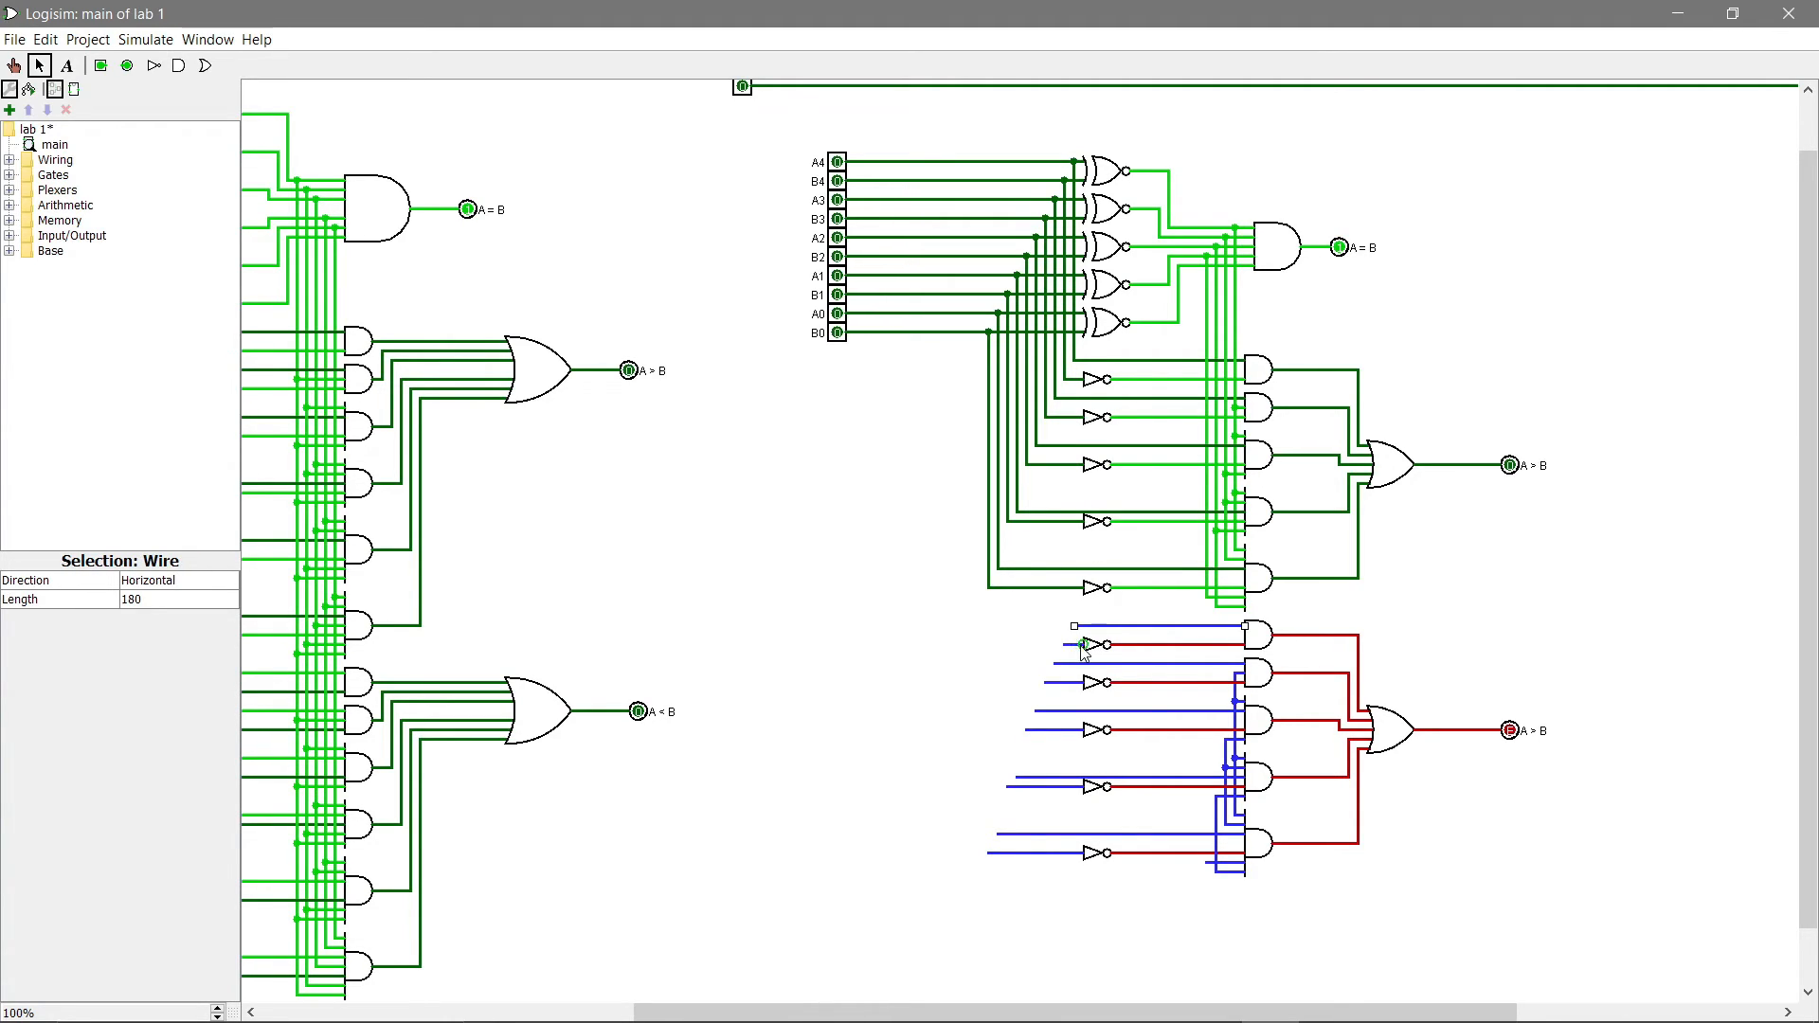
pyautogui.press('Delete')
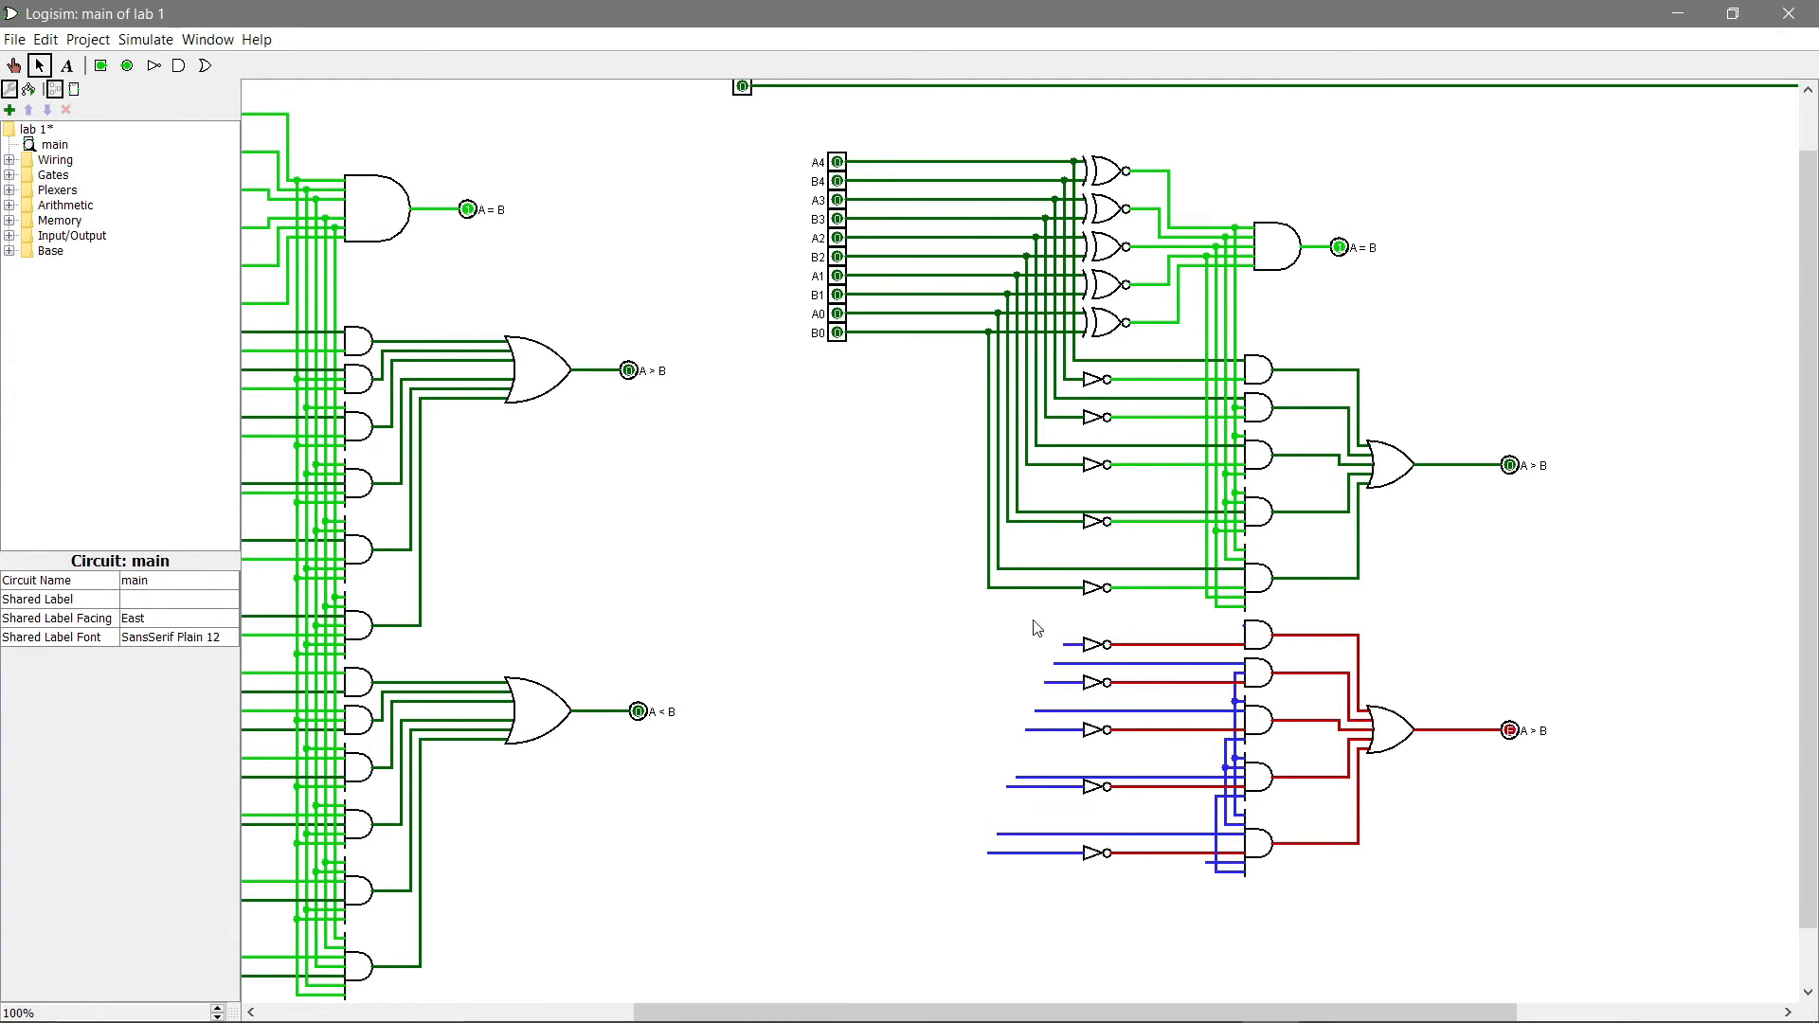
pyautogui.moveTo(1032, 620); pyautogui.dragTo(1242, 627)
pyautogui.click(1110, 641)
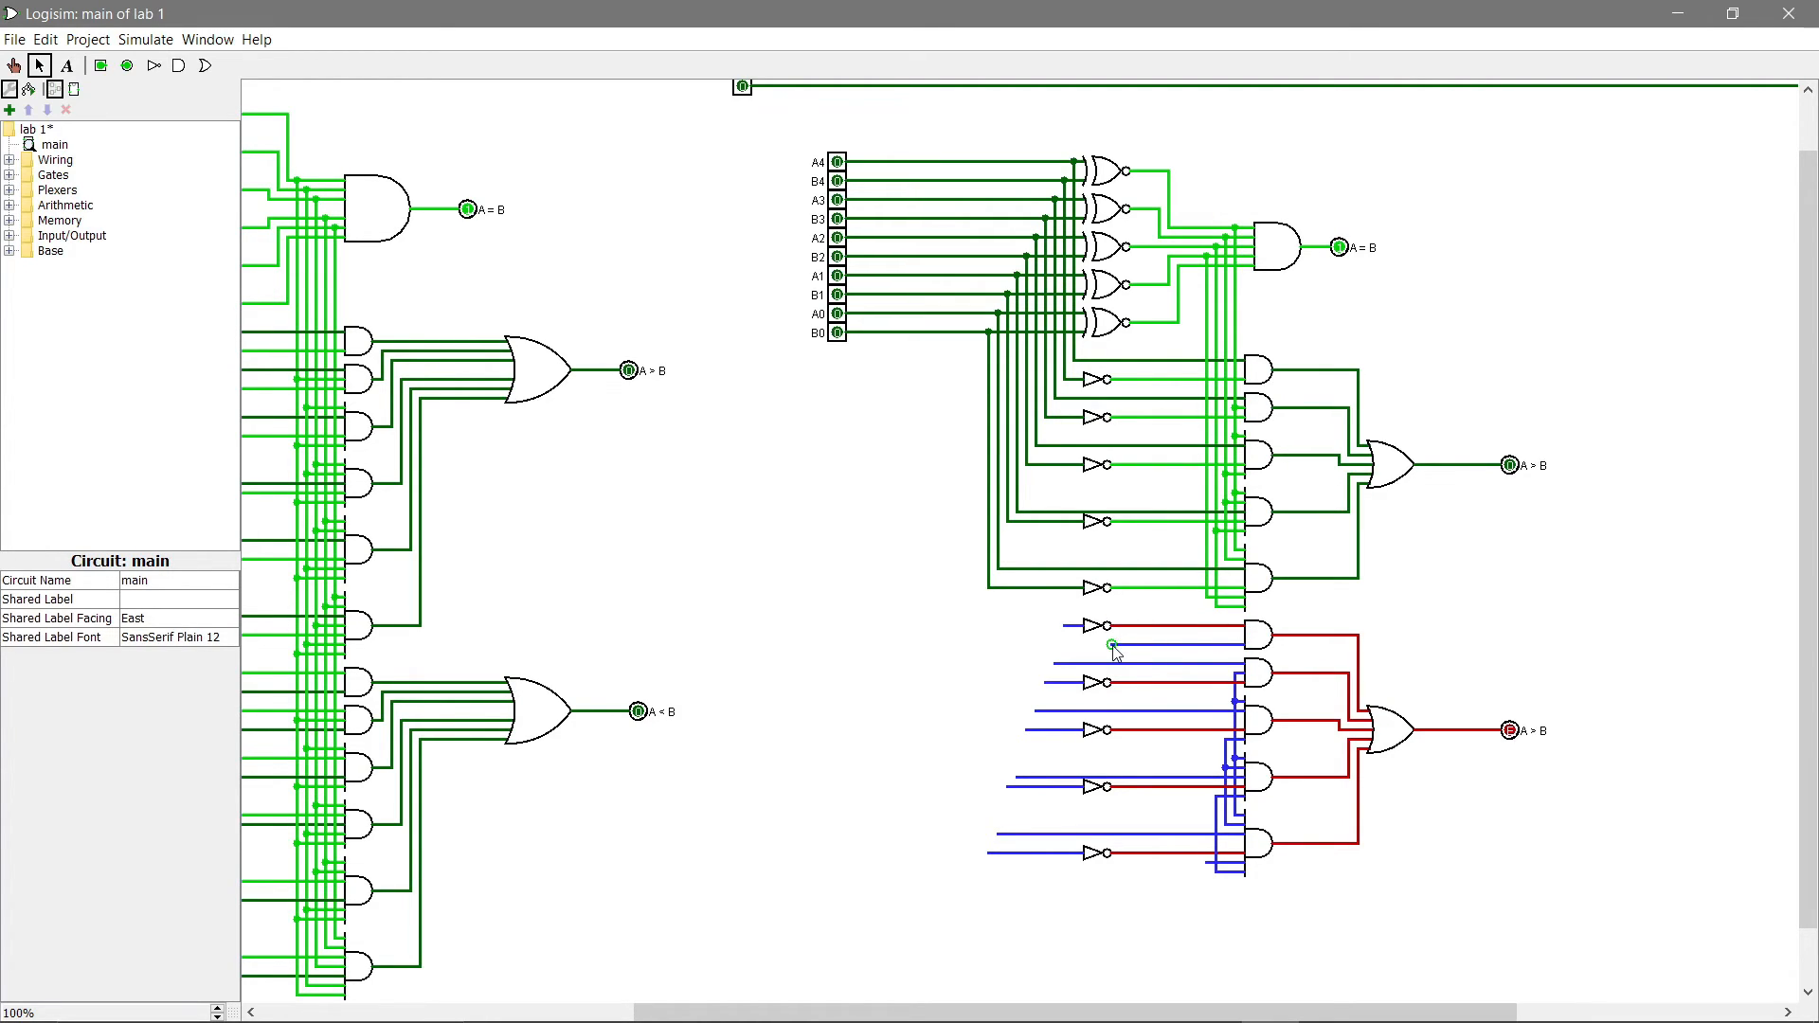
pyautogui.moveTo(1110, 645); pyautogui.dragTo(1055, 644)
pyautogui.moveTo(1073, 360); pyautogui.dragTo(1074, 626)
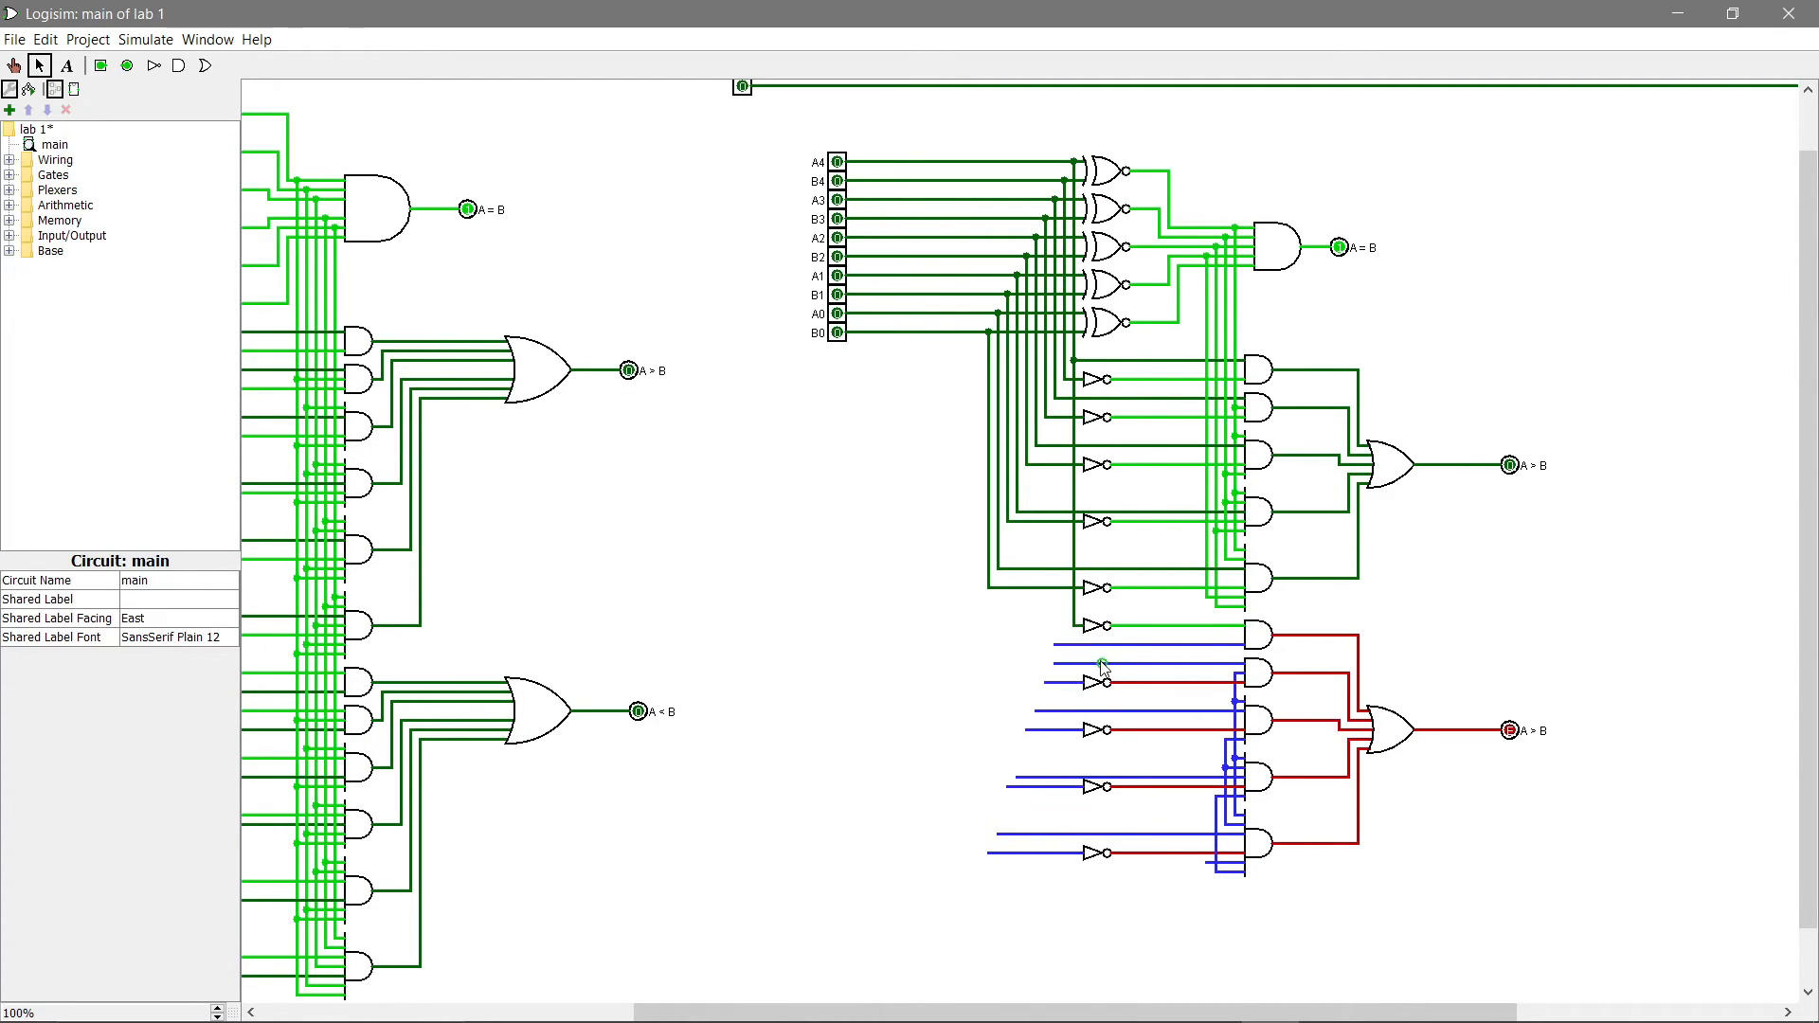
pyautogui.moveTo(1063, 377); pyautogui.dragTo(1065, 644)
# Step: Rewire the copy's second and third AND gates to take inverted A3 with B3 and inverted A2 with B2
pyautogui.click(1085, 666)
pyautogui.press('Delete')
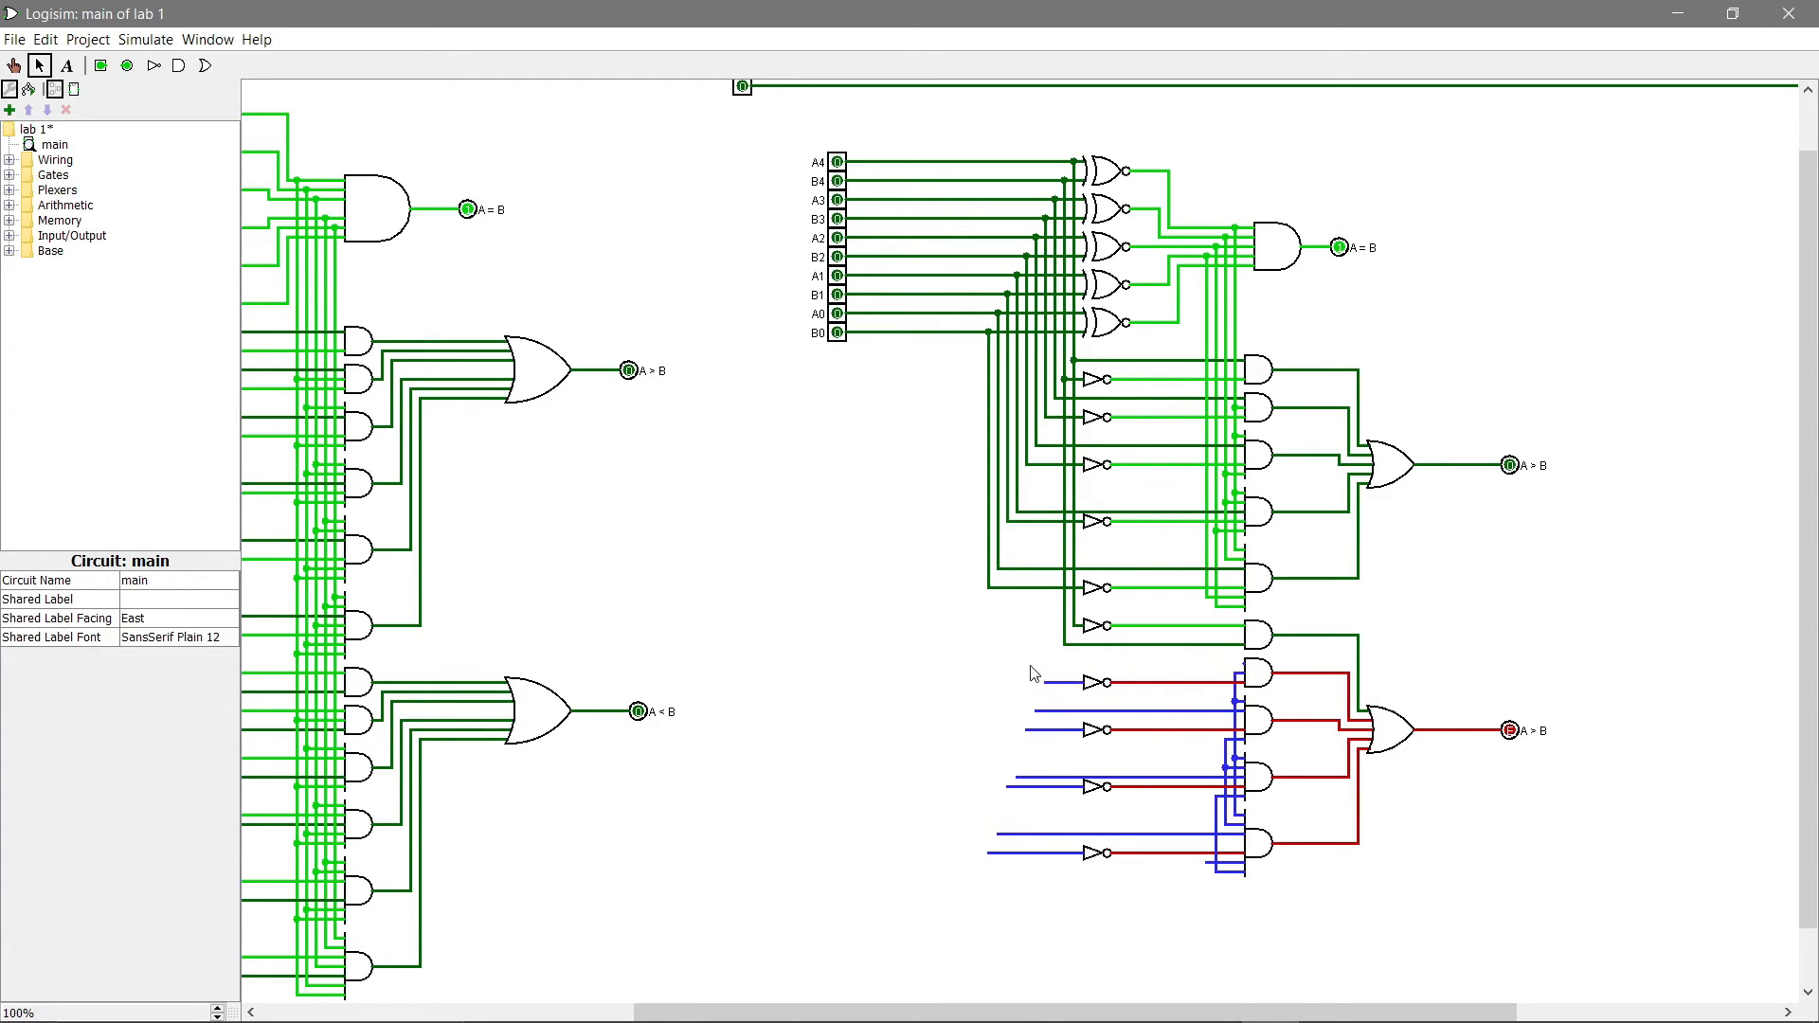
pyautogui.moveTo(1029, 663)
pyautogui.mouseDown()
pyautogui.moveTo(1140, 713)
pyautogui.moveTo(1105, 674)
pyautogui.moveTo(1249, 674)
pyautogui.mouseUp()
pyautogui.press('Delete')
pyautogui.click(1142, 684)
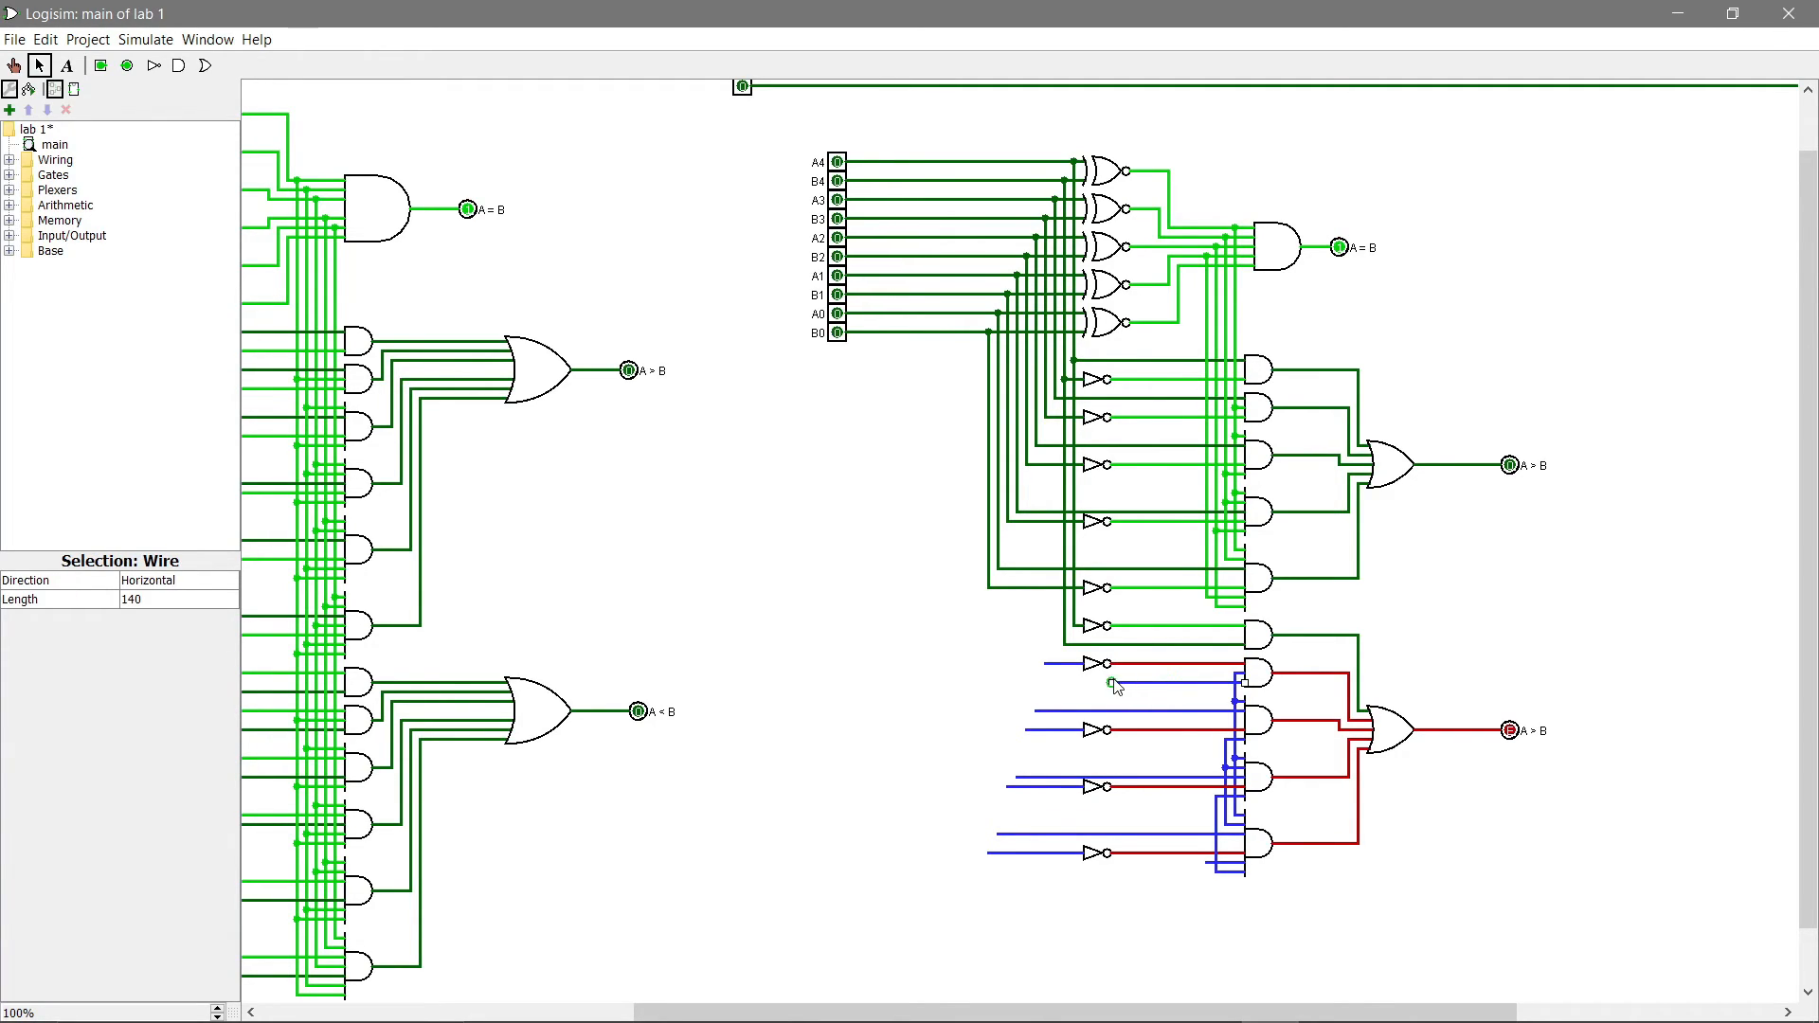
pyautogui.moveTo(1107, 683)
pyautogui.mouseDown()
pyautogui.moveTo(1046, 682)
pyautogui.moveTo(1055, 398)
pyautogui.moveTo(1046, 682)
pyautogui.moveTo(1132, 760)
pyautogui.moveTo(1091, 710)
pyautogui.moveTo(1245, 711)
pyautogui.moveTo(1039, 743)
pyautogui.moveTo(1038, 450)
pyautogui.mouseUp()
pyautogui.press('Delete')
pyautogui.moveTo(1026, 464); pyautogui.dragTo(1027, 730)
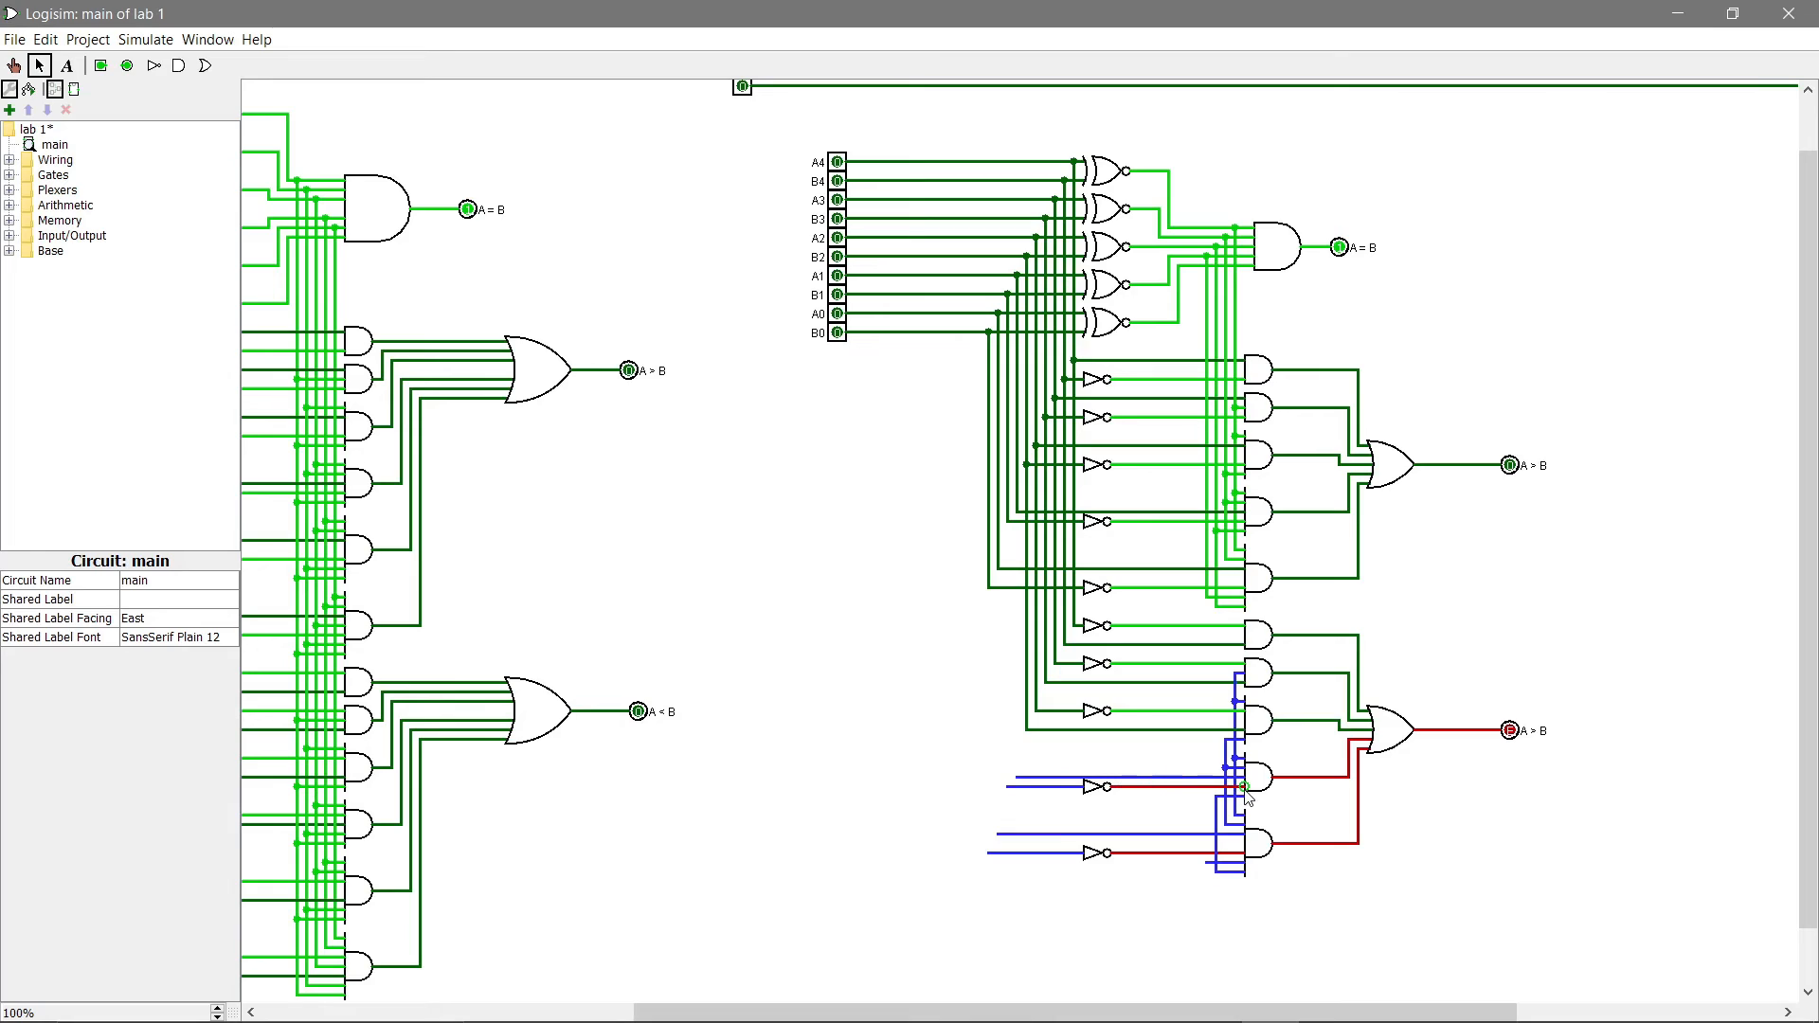
# Step: Rewire the copy's fourth AND gate so A1 is inverted and B1 connects directly
pyautogui.click(1037, 779)
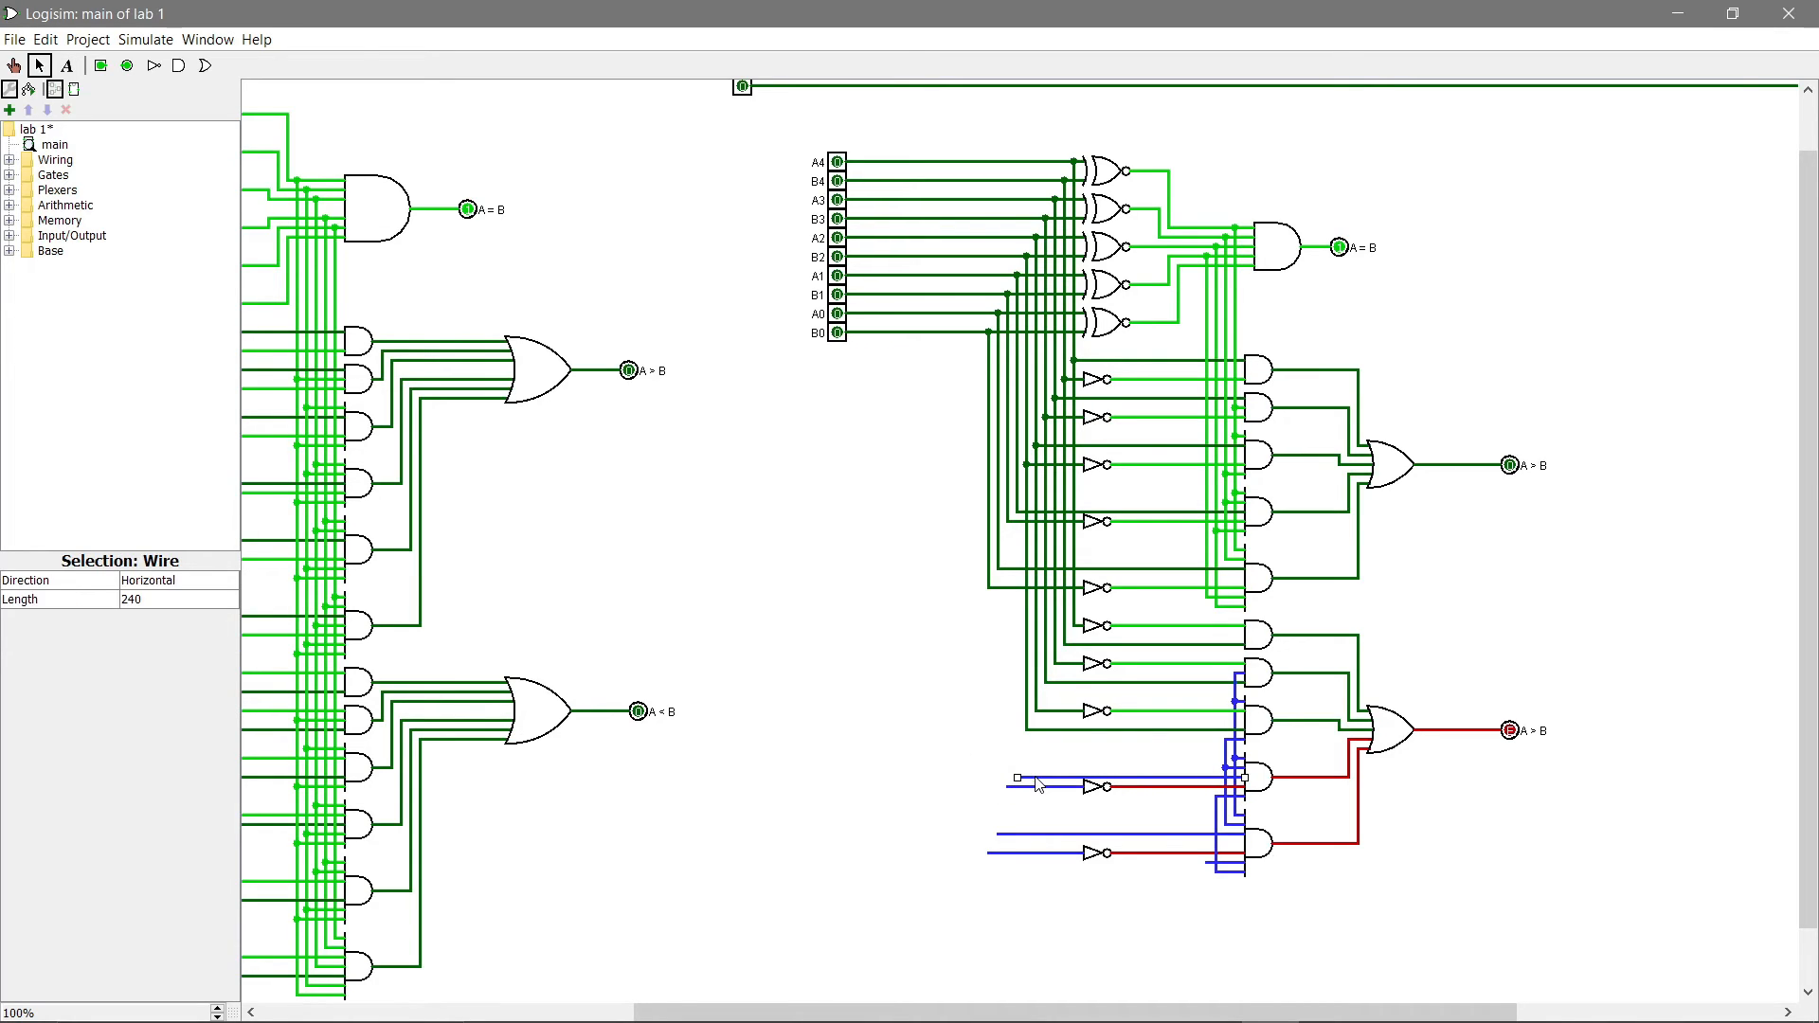
pyautogui.press('Delete')
pyautogui.moveTo(967, 756)
pyautogui.mouseDown()
pyautogui.moveTo(1127, 815)
pyautogui.moveTo(1092, 775)
pyautogui.moveTo(1244, 781)
pyautogui.moveTo(1043, 784)
pyautogui.mouseUp()
pyautogui.click(1111, 789)
pyautogui.press('Delete')
pyautogui.click(1099, 778)
pyautogui.click(1157, 784)
pyautogui.moveTo(1020, 788)
pyautogui.mouseDown()
pyautogui.moveTo(1017, 511)
pyautogui.moveTo(1007, 787)
pyautogui.moveTo(1137, 895)
pyautogui.moveTo(1090, 841)
pyautogui.moveTo(1244, 834)
pyautogui.moveTo(1180, 857)
pyautogui.moveTo(985, 860)
pyautogui.moveTo(998, 569)
pyautogui.moveTo(988, 852)
pyautogui.mouseUp()
# Step: Rewire the copy's fifth AND gate so A0 is inverted and B0 connects directly
pyautogui.click(1187, 834)
pyautogui.press('Delete')
pyautogui.click(1116, 850)
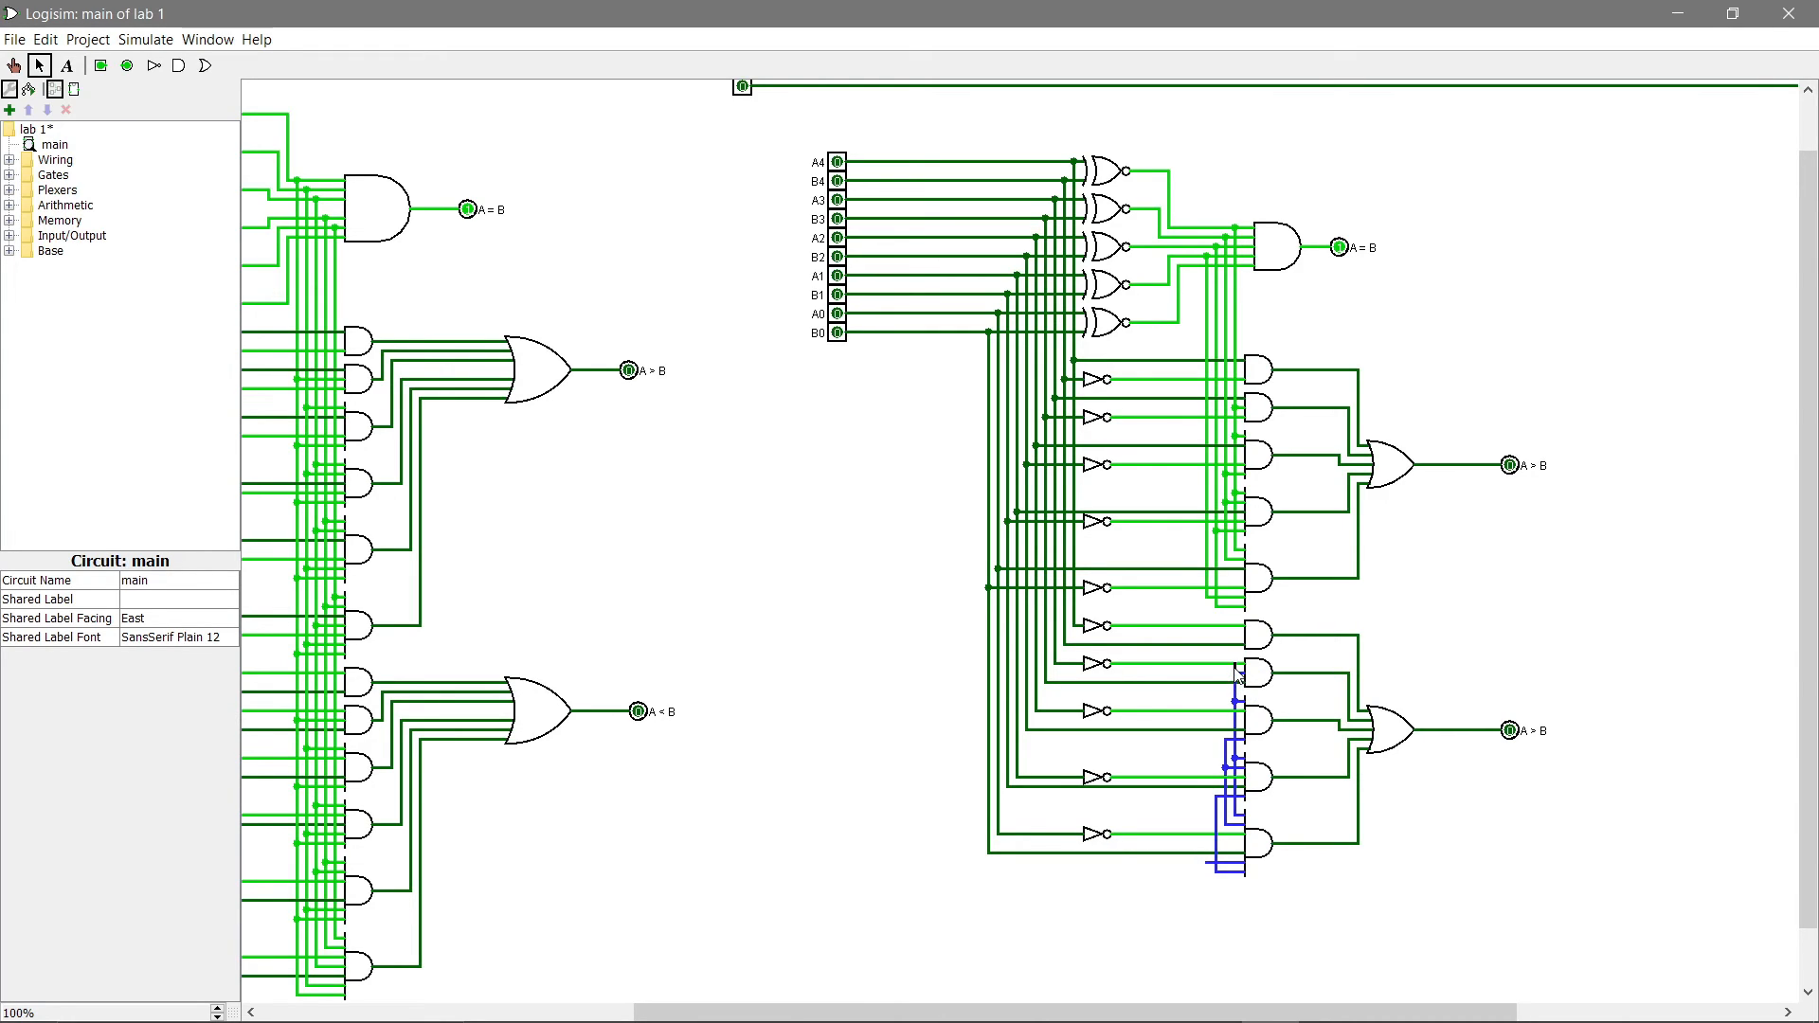
# Step: Extend the four XNOR equality lines from the A > B section down to the matching wires of the copied AND gates
pyautogui.moveTo(1233, 652); pyautogui.dragTo(1227, 750)
pyautogui.moveTo(1214, 606); pyautogui.dragTo(1218, 803)
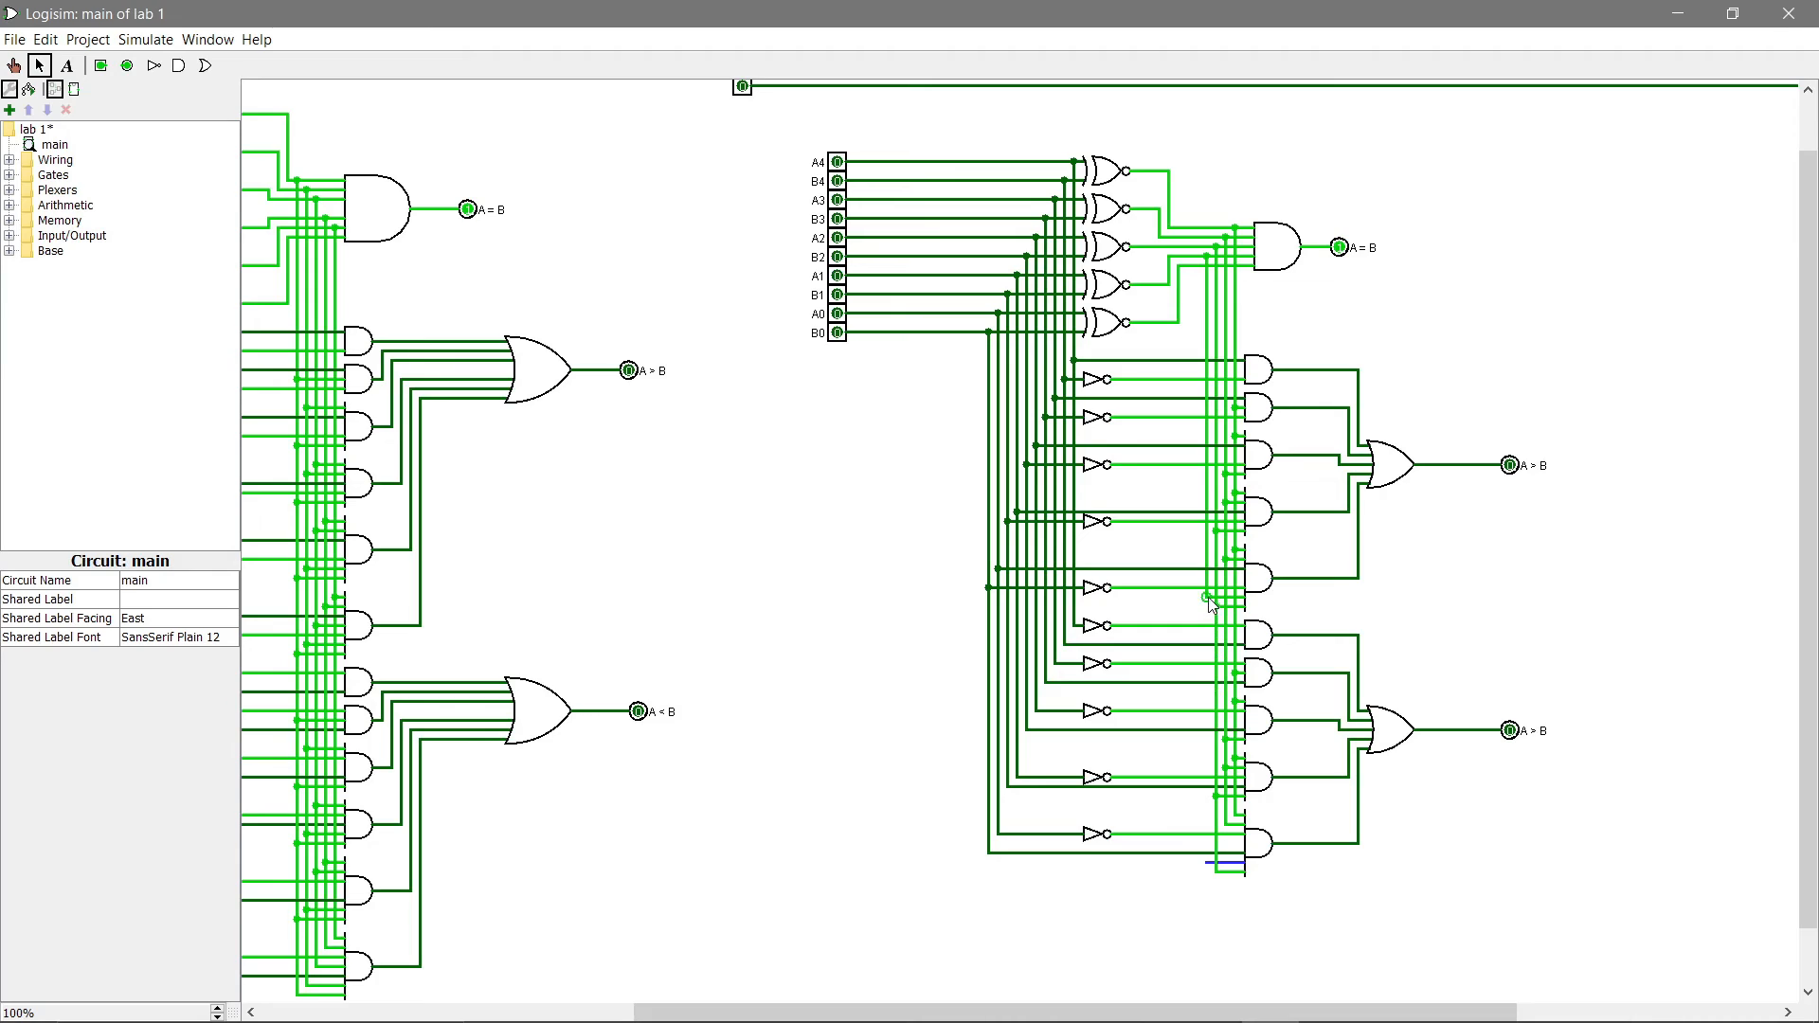
pyautogui.moveTo(1208, 595); pyautogui.dragTo(1210, 867)
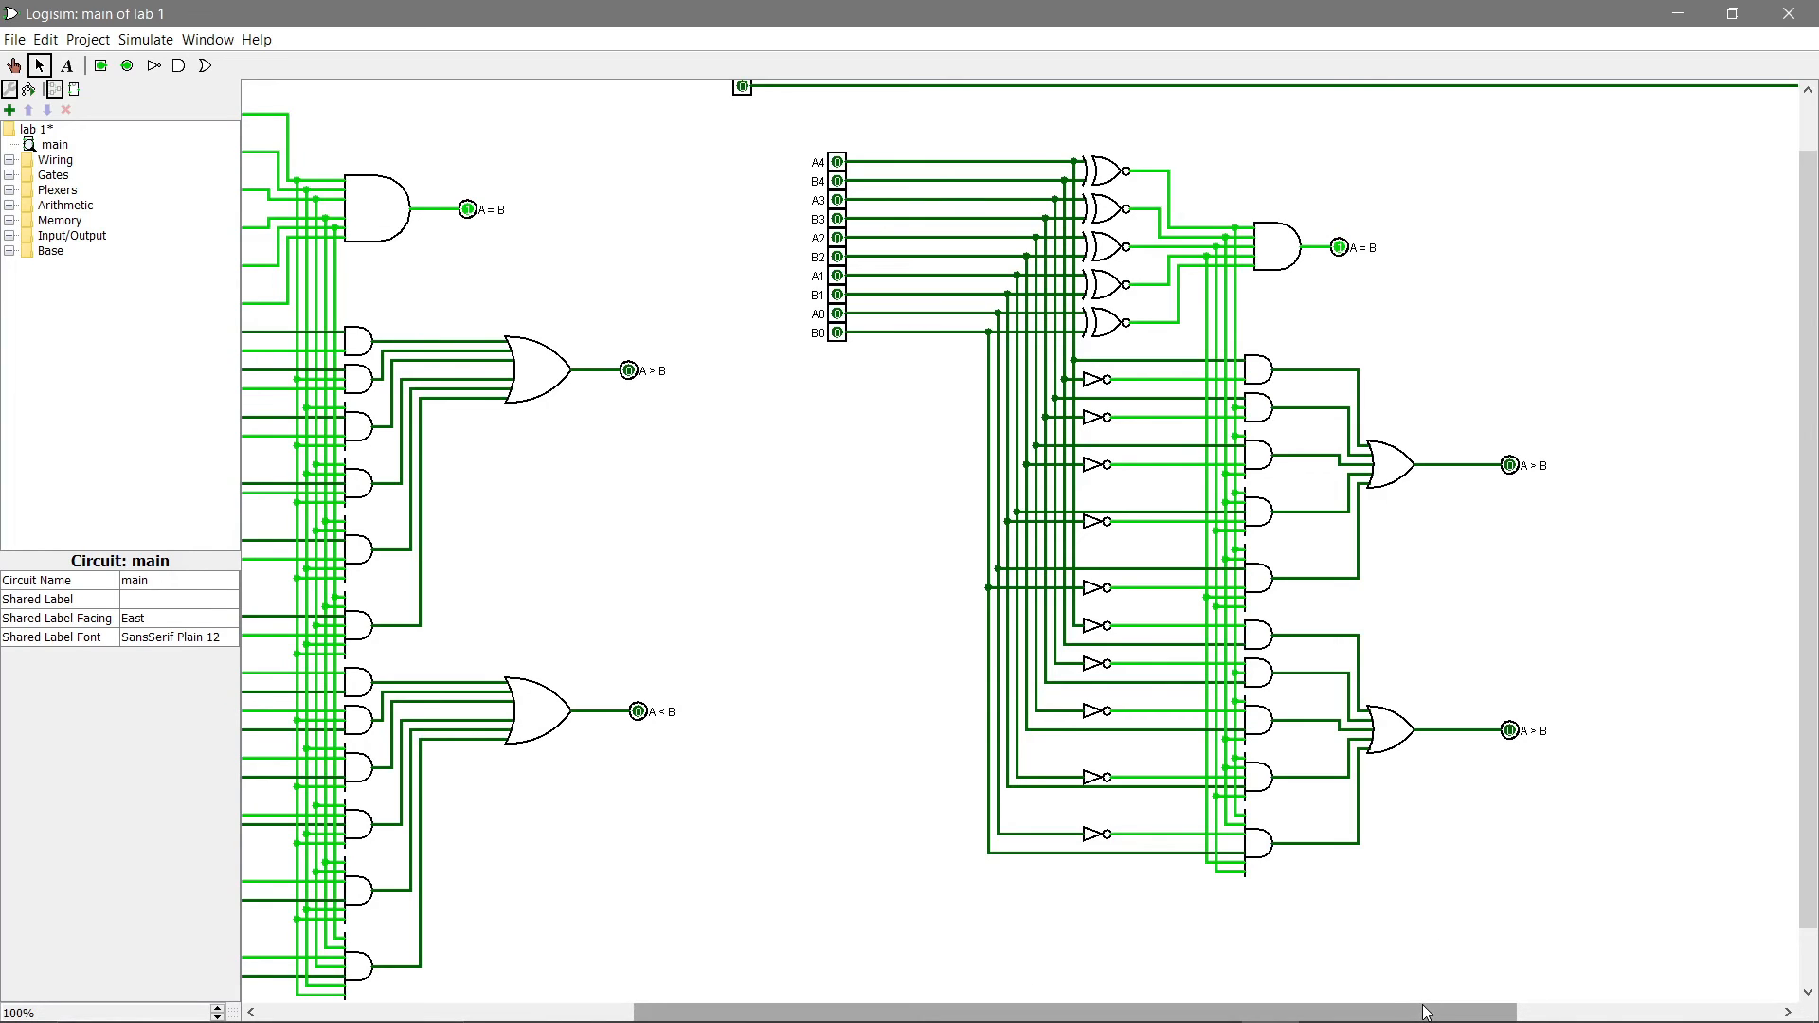
# Step: Relabel the copied section's output pin as A < B
pyautogui.moveTo(1426, 1012); pyautogui.dragTo(1592, 1012)
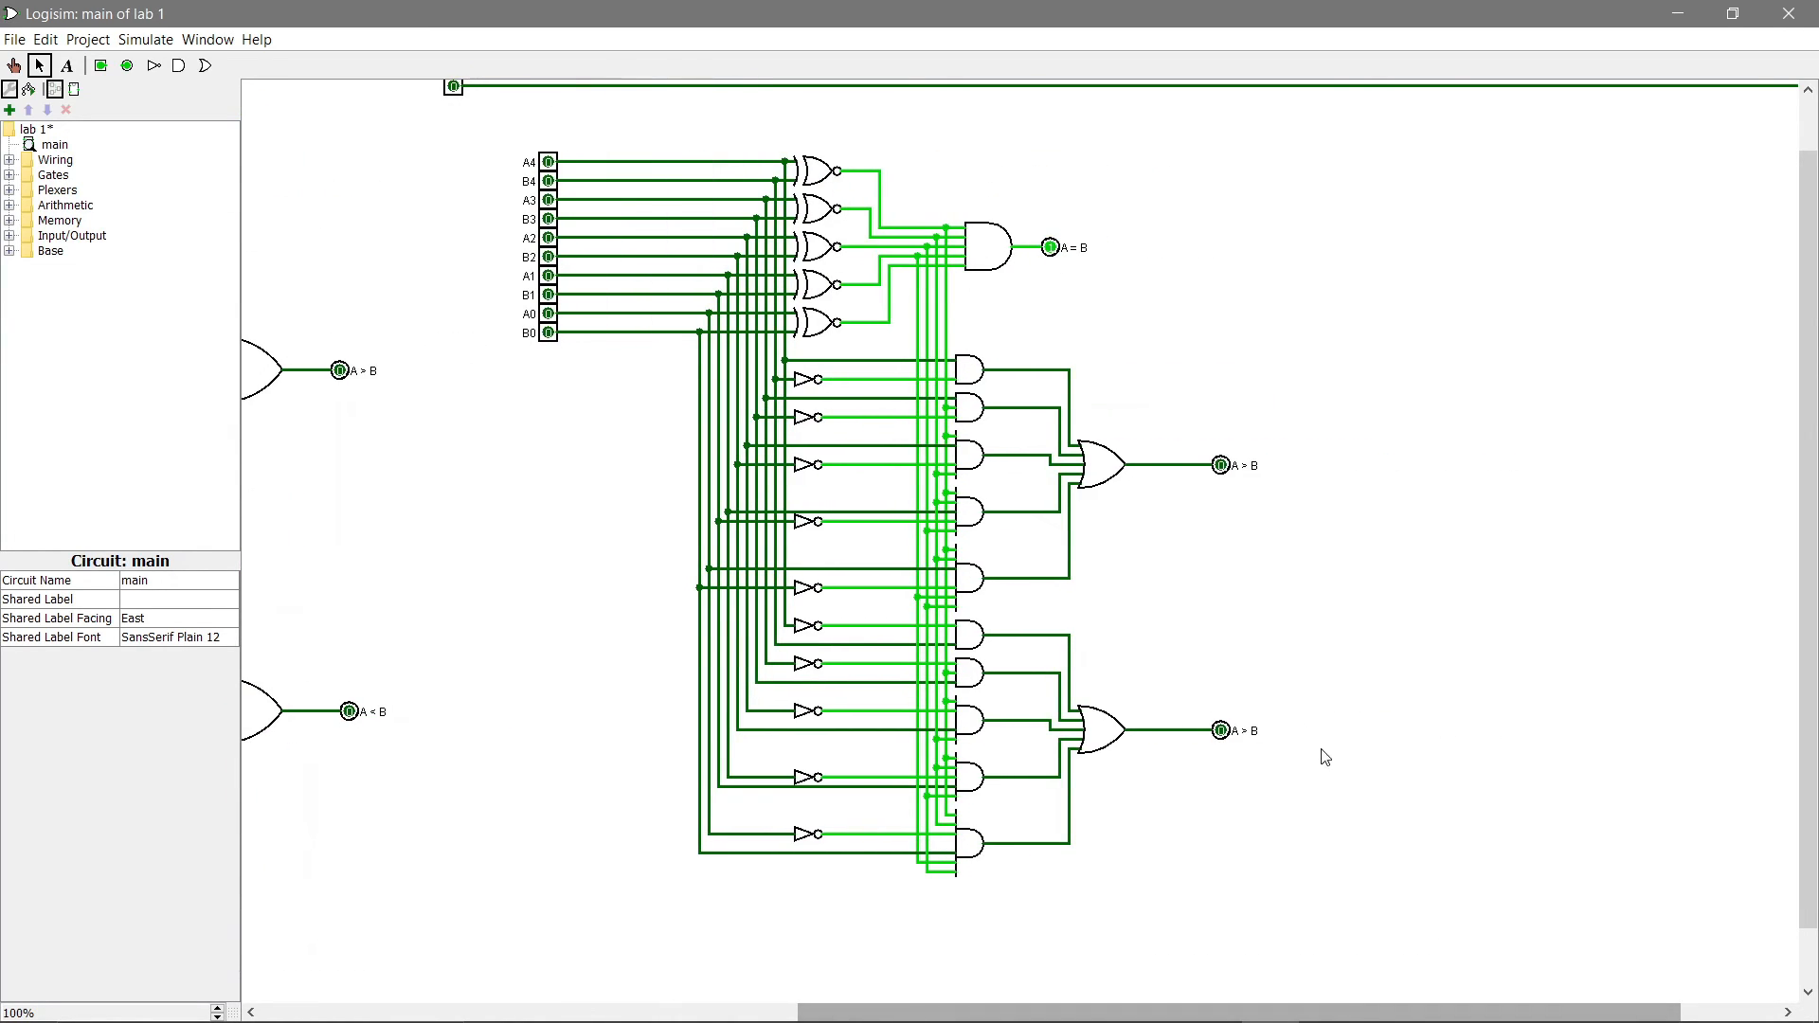
pyautogui.click(1239, 734)
pyautogui.click(216, 676)
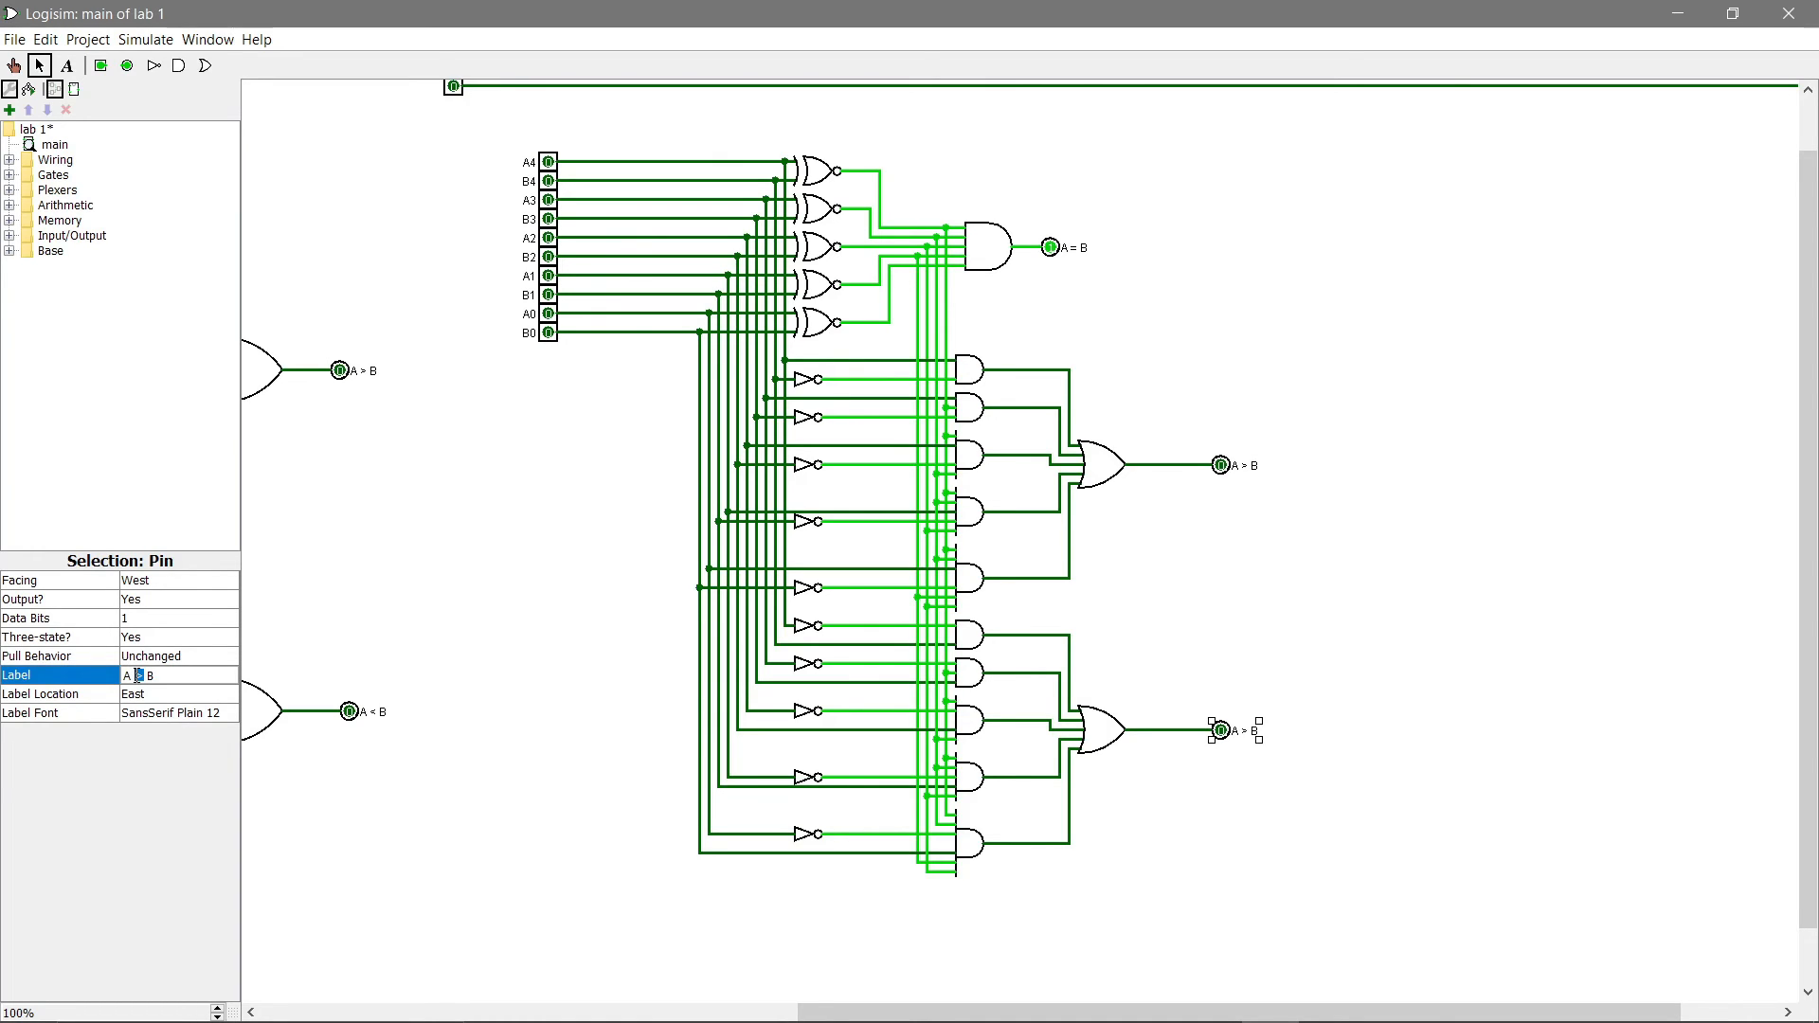
pyautogui.press('Return')
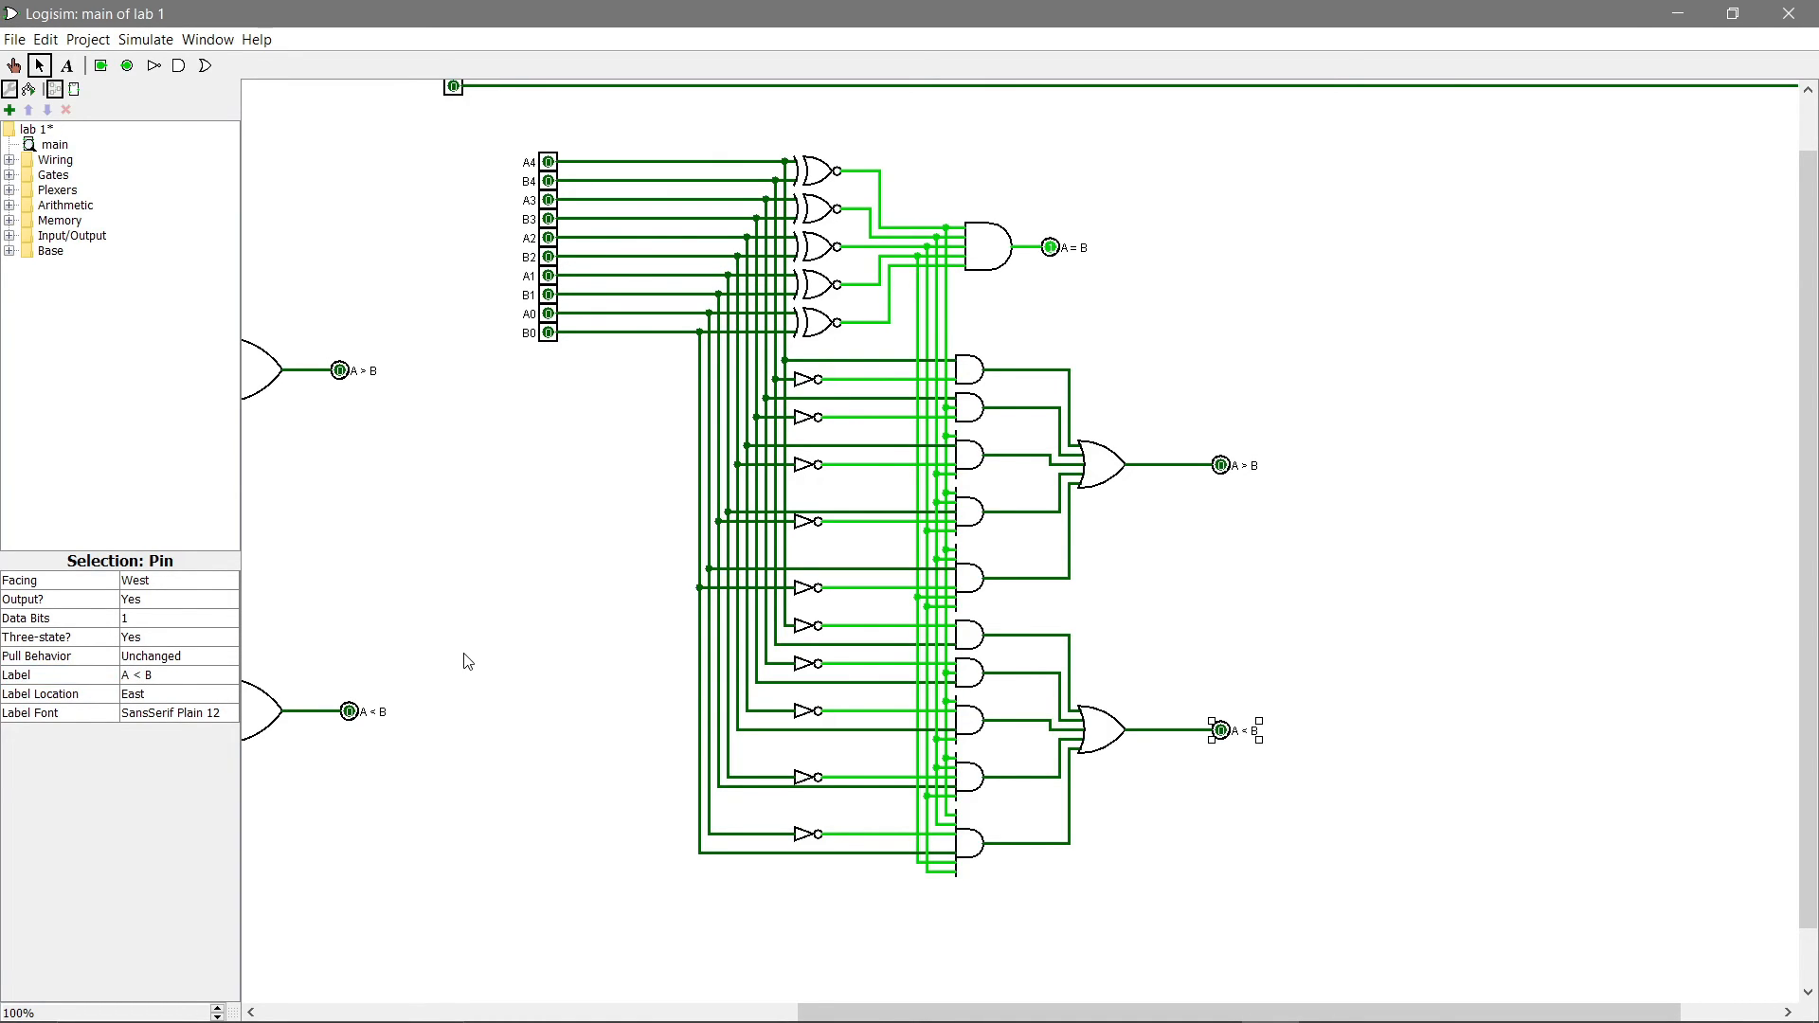
pyautogui.click(464, 654)
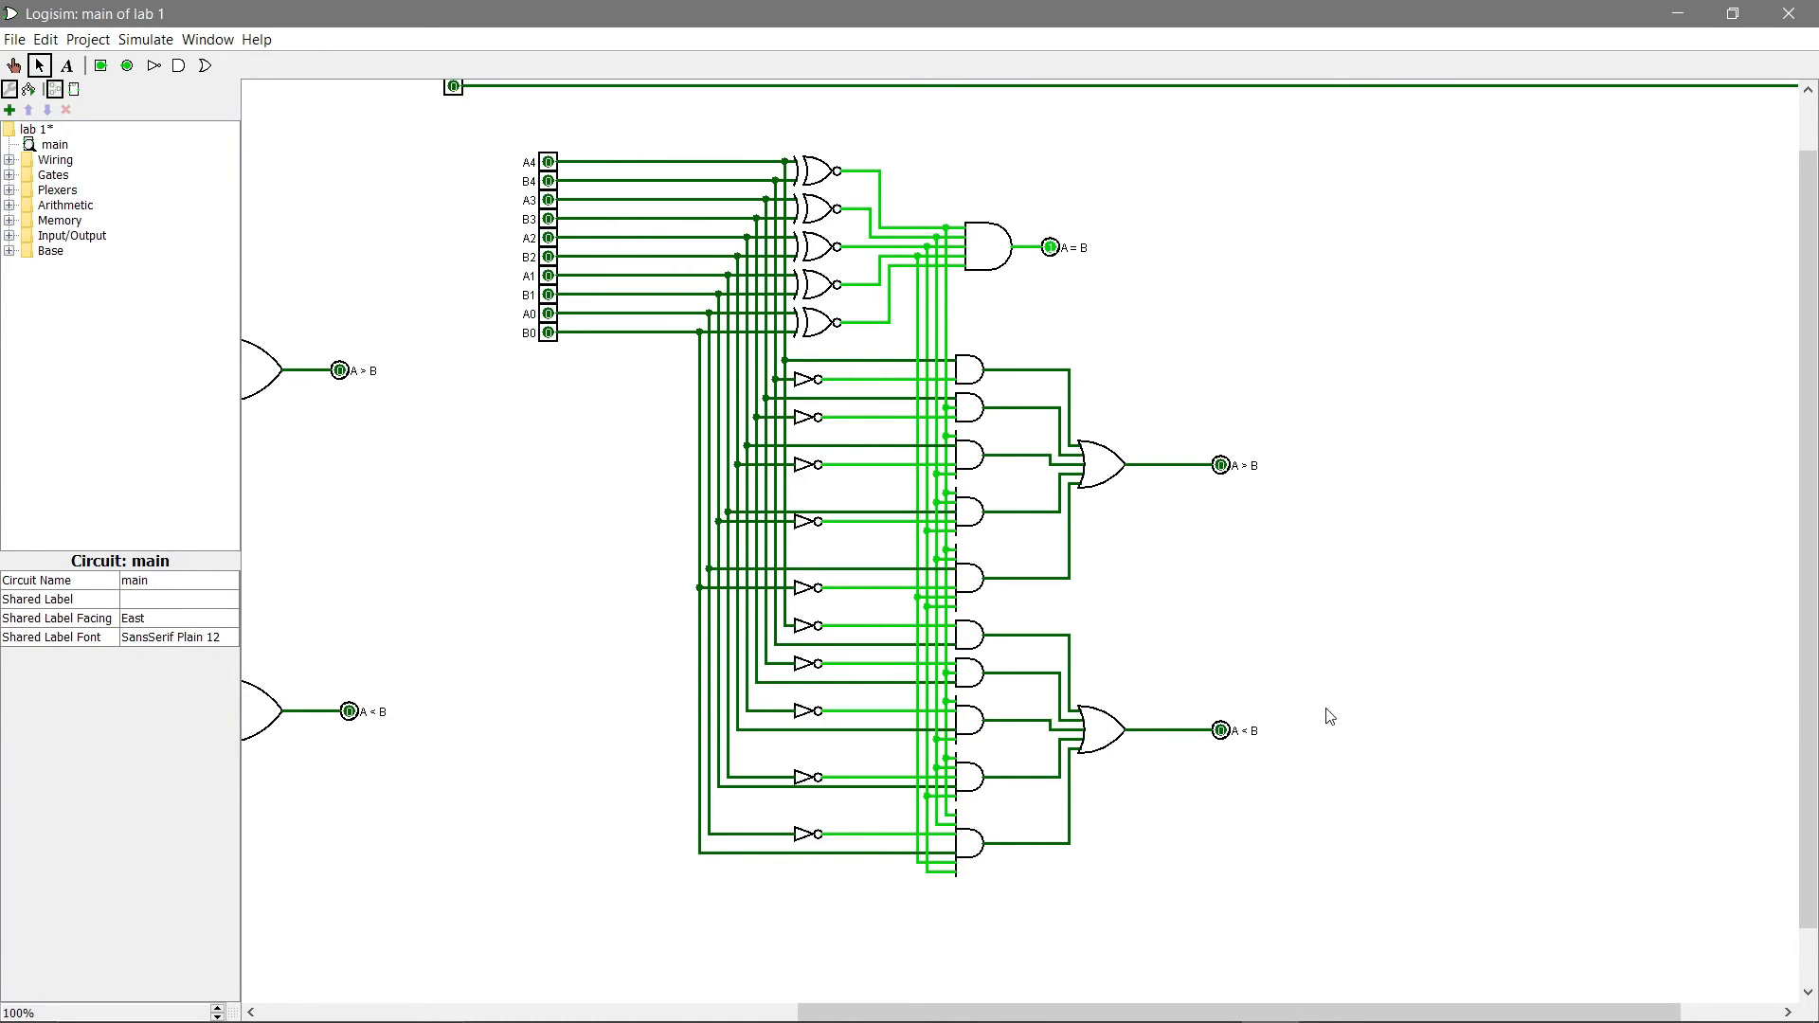
# Step: Test the A < B output by toggling inputs B1 and B3 on and off one at a time
pyautogui.click(14, 65)
pyautogui.click(550, 296)
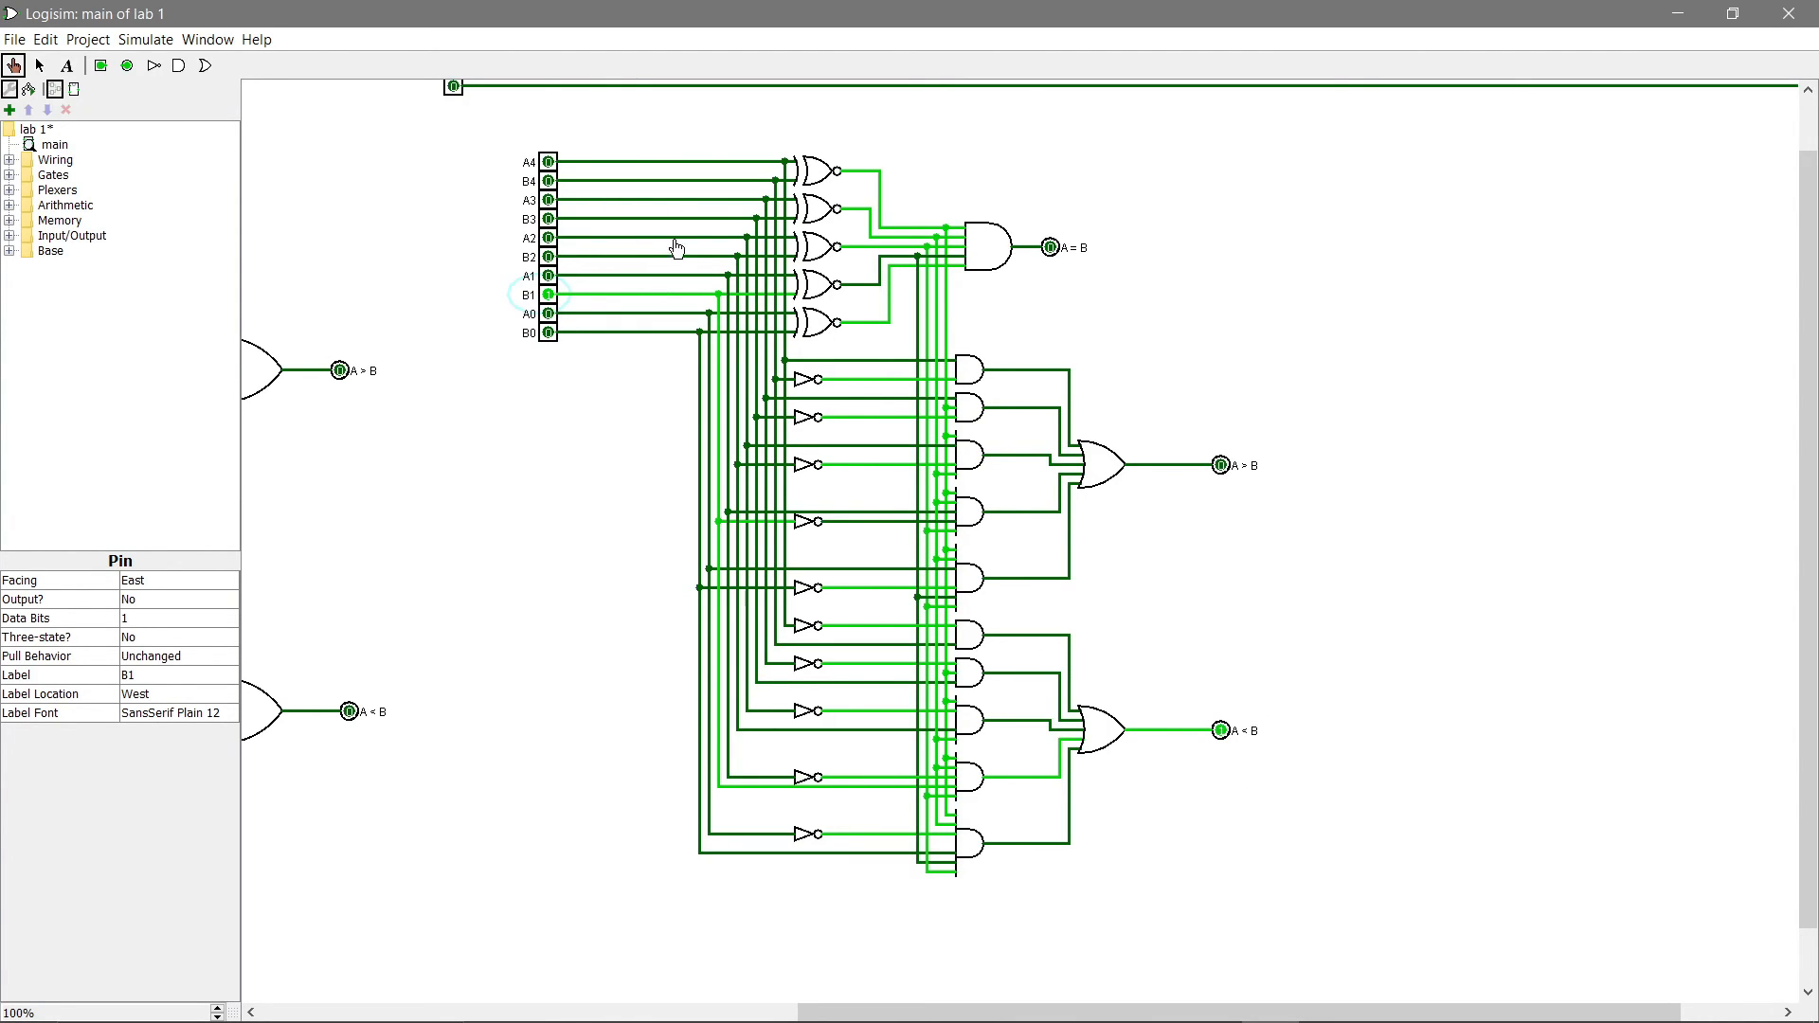
pyautogui.click(549, 295)
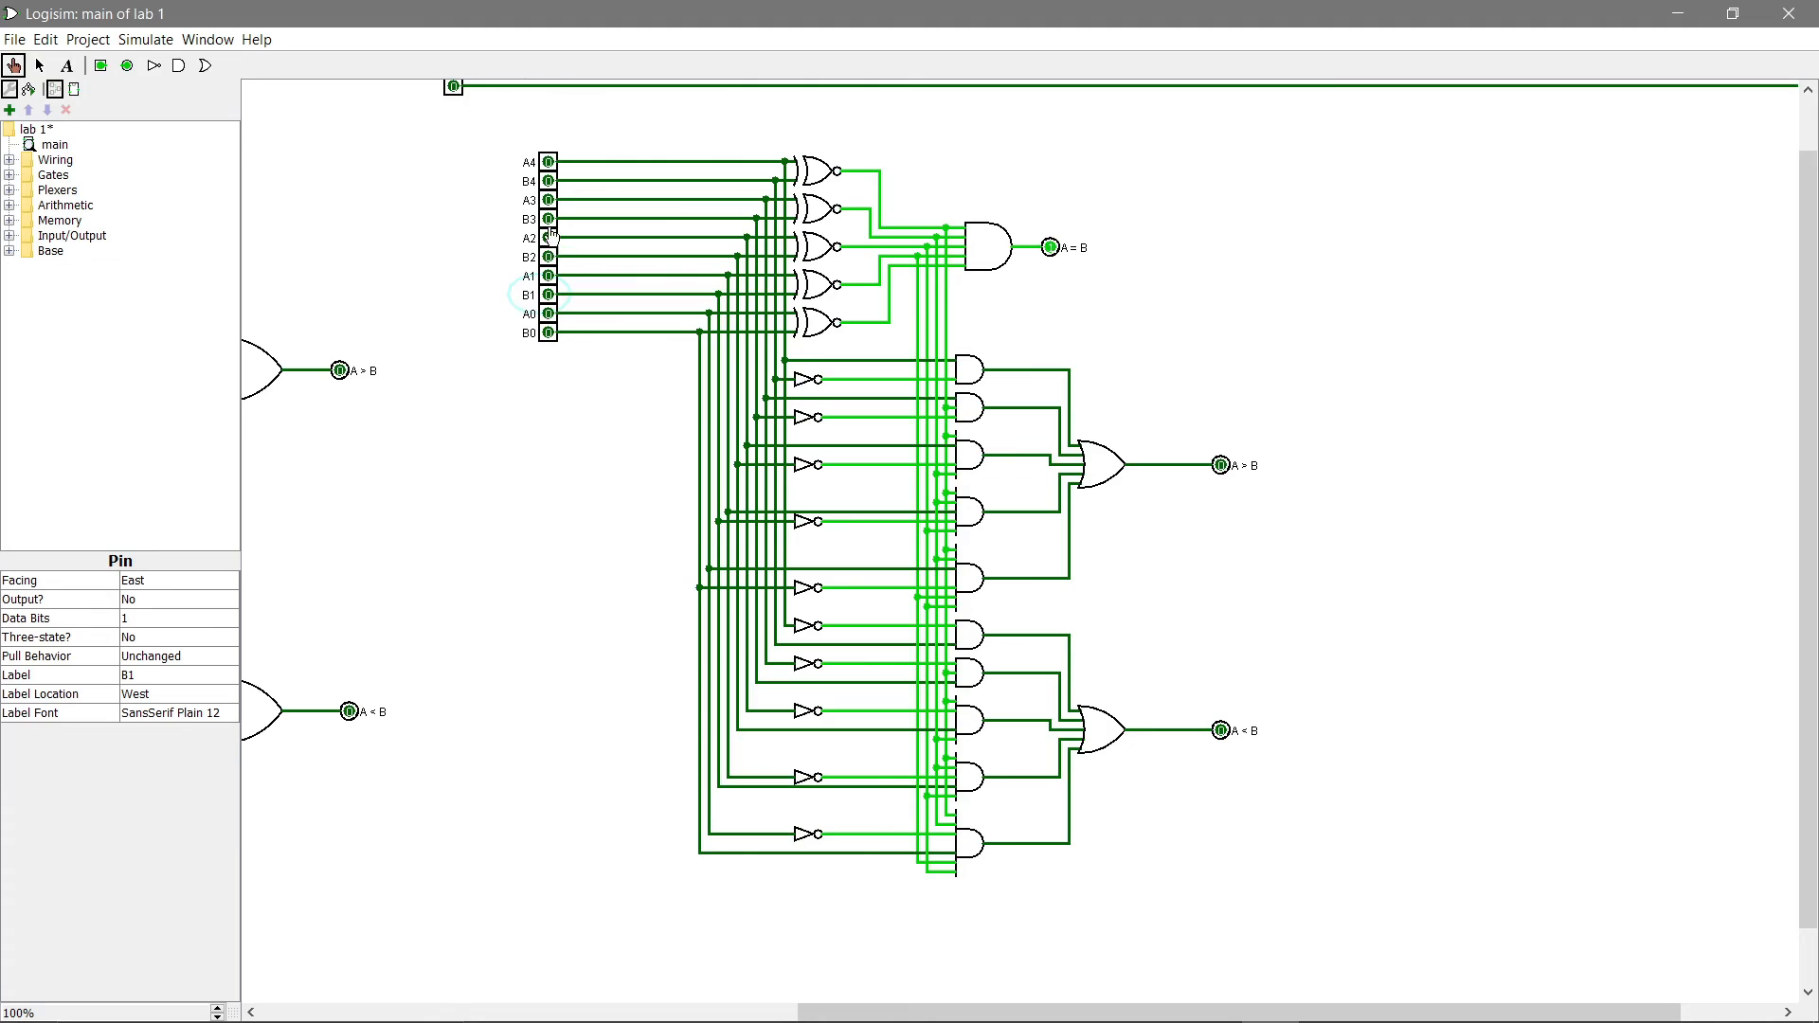
pyautogui.click(549, 220)
pyautogui.click(549, 221)
# Step: Test the five-bit comparator's outputs with inputs B4, A2, A1 and A0 switched on
pyautogui.click(550, 182)
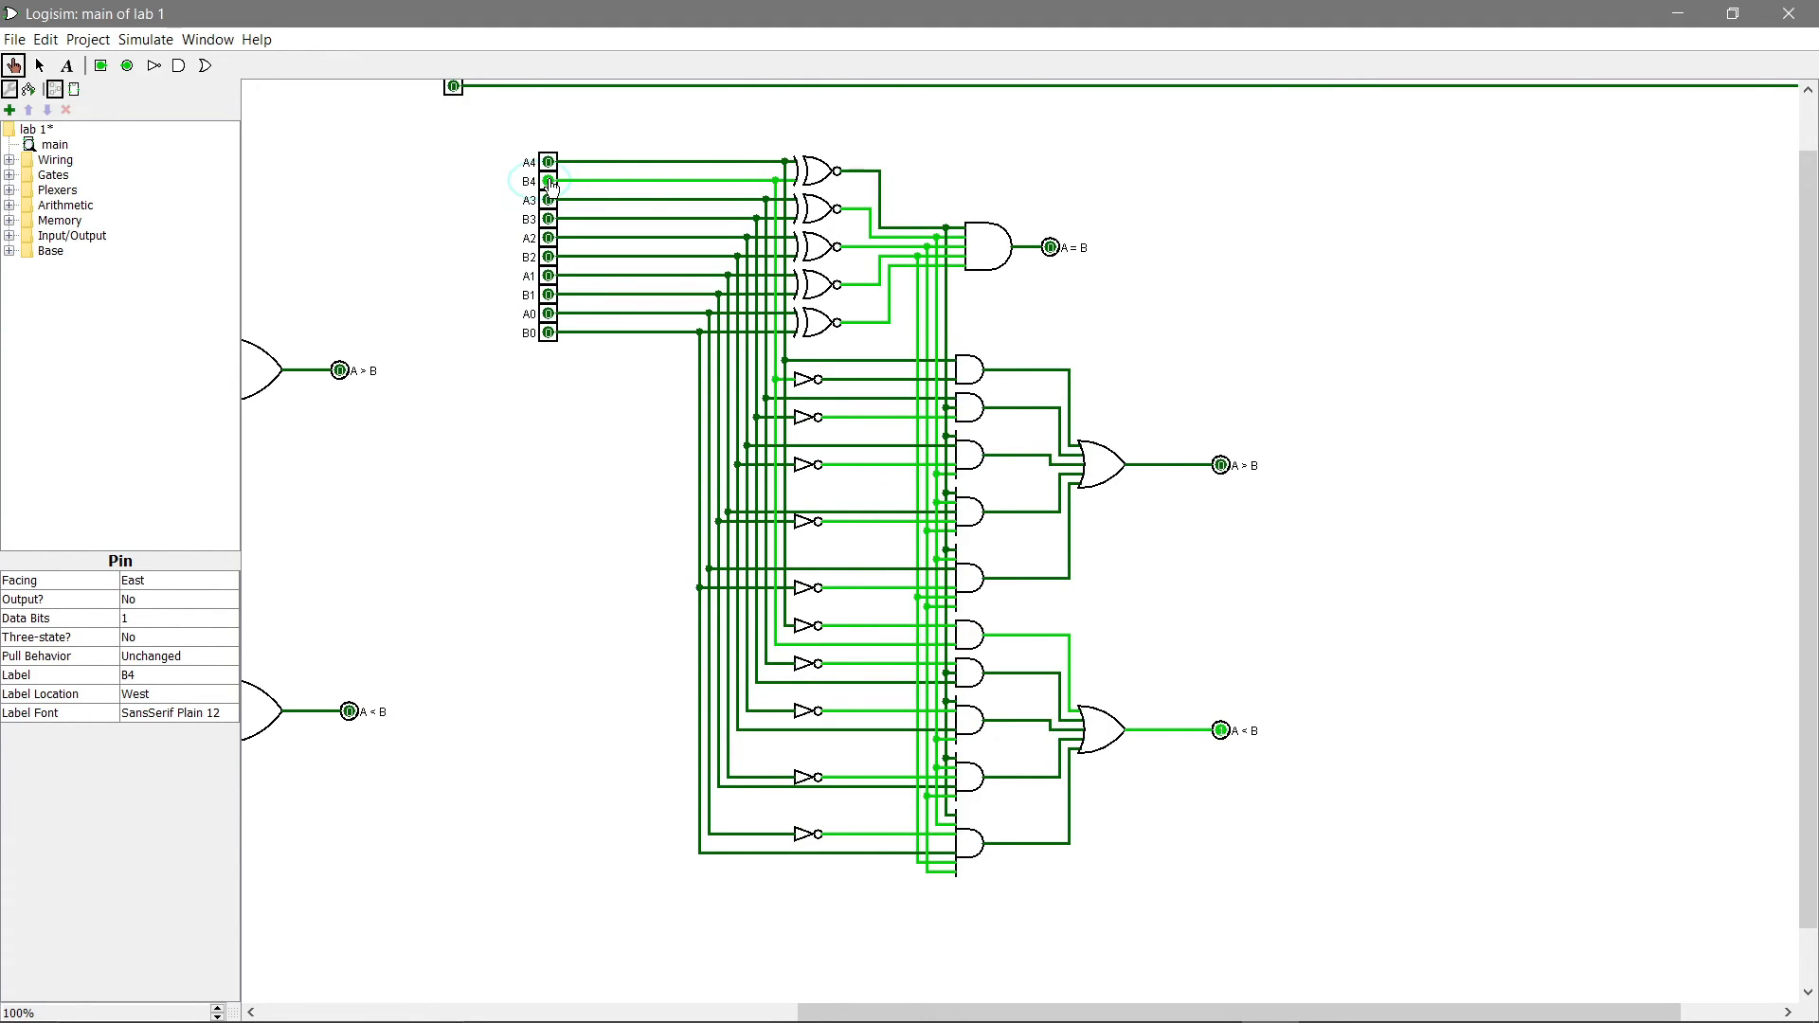
pyautogui.click(548, 238)
pyautogui.click(548, 276)
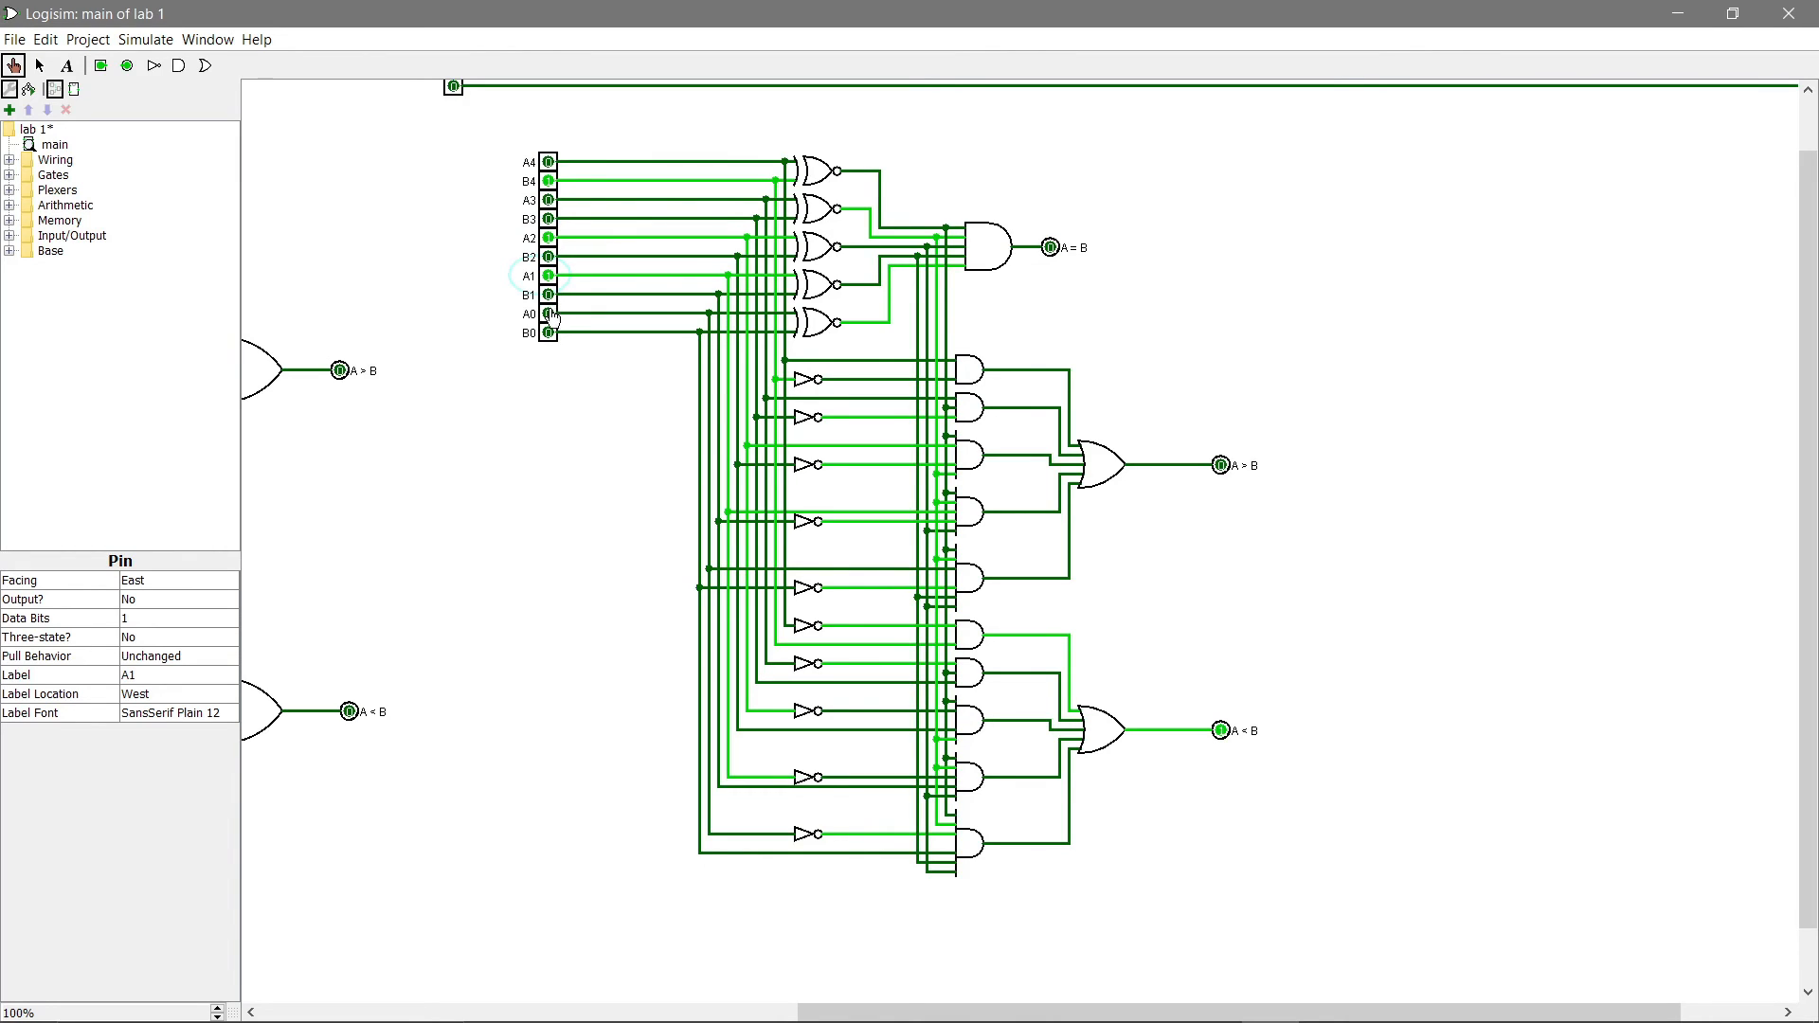
pyautogui.click(549, 317)
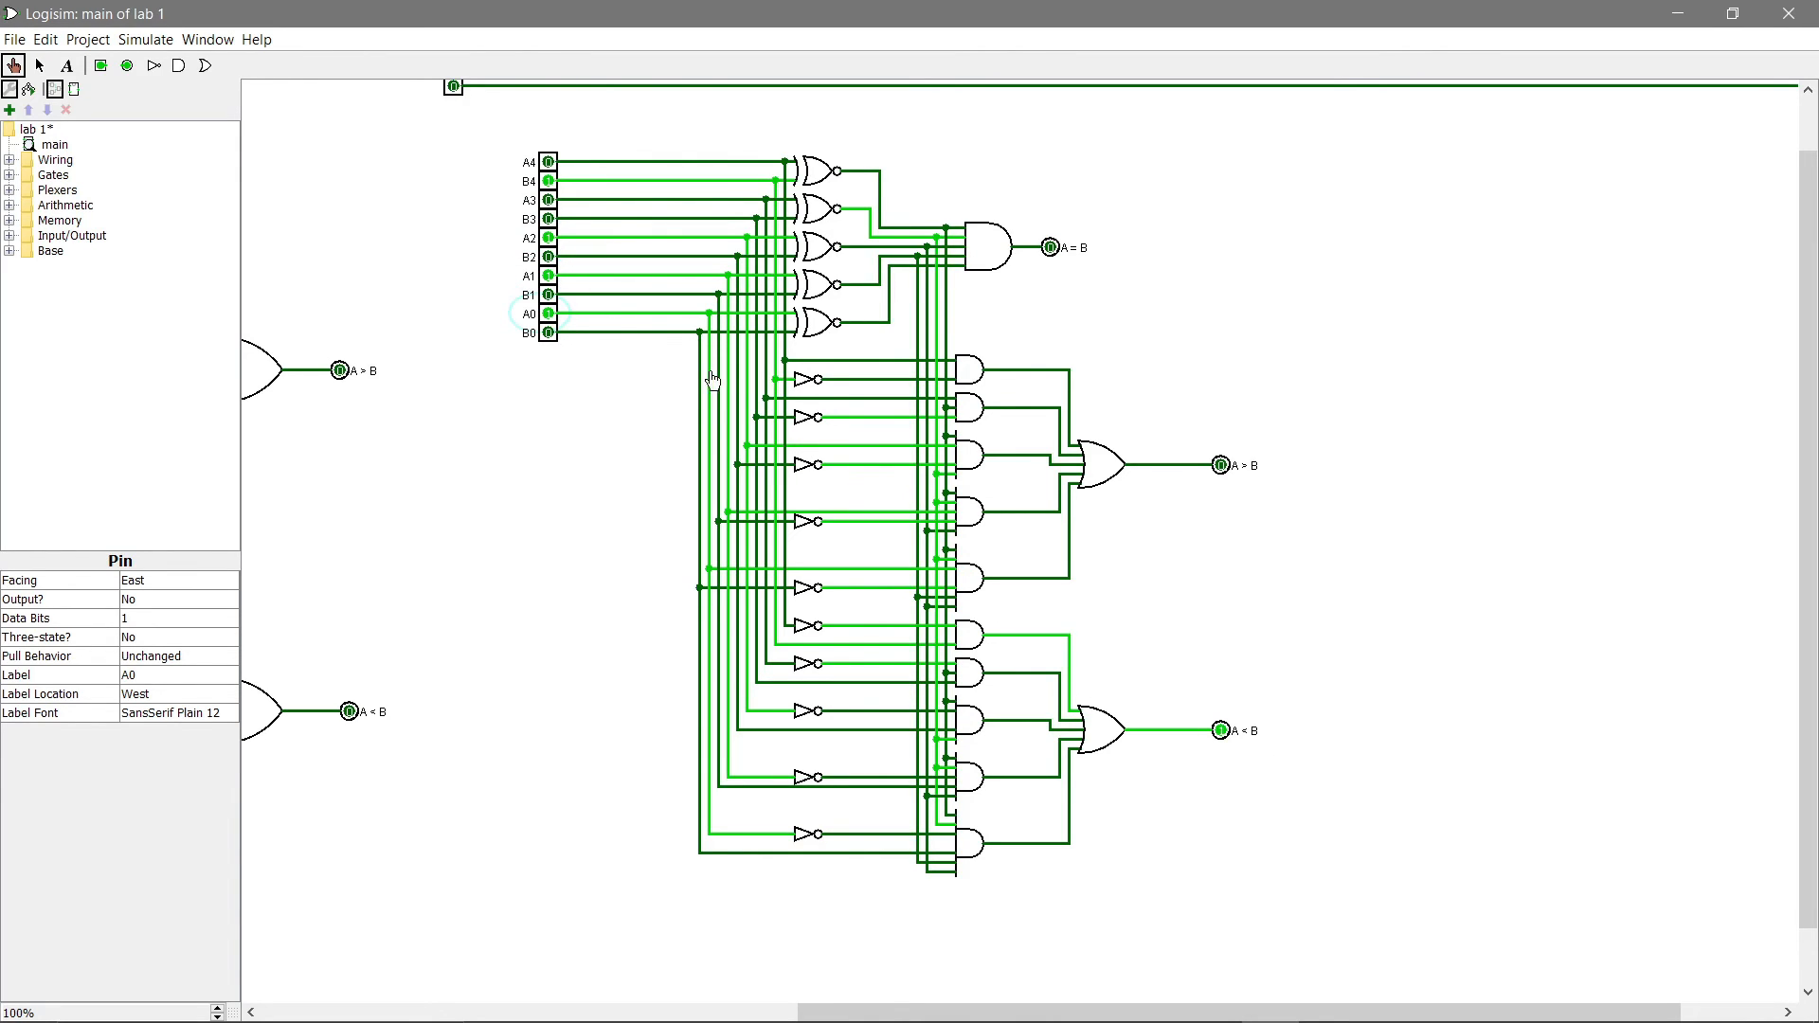
# Step: Switch B4, A2, A1 and A0 back off in turn, briefly toggling B2, to check the comparator outputs
pyautogui.click(550, 181)
pyautogui.click(550, 238)
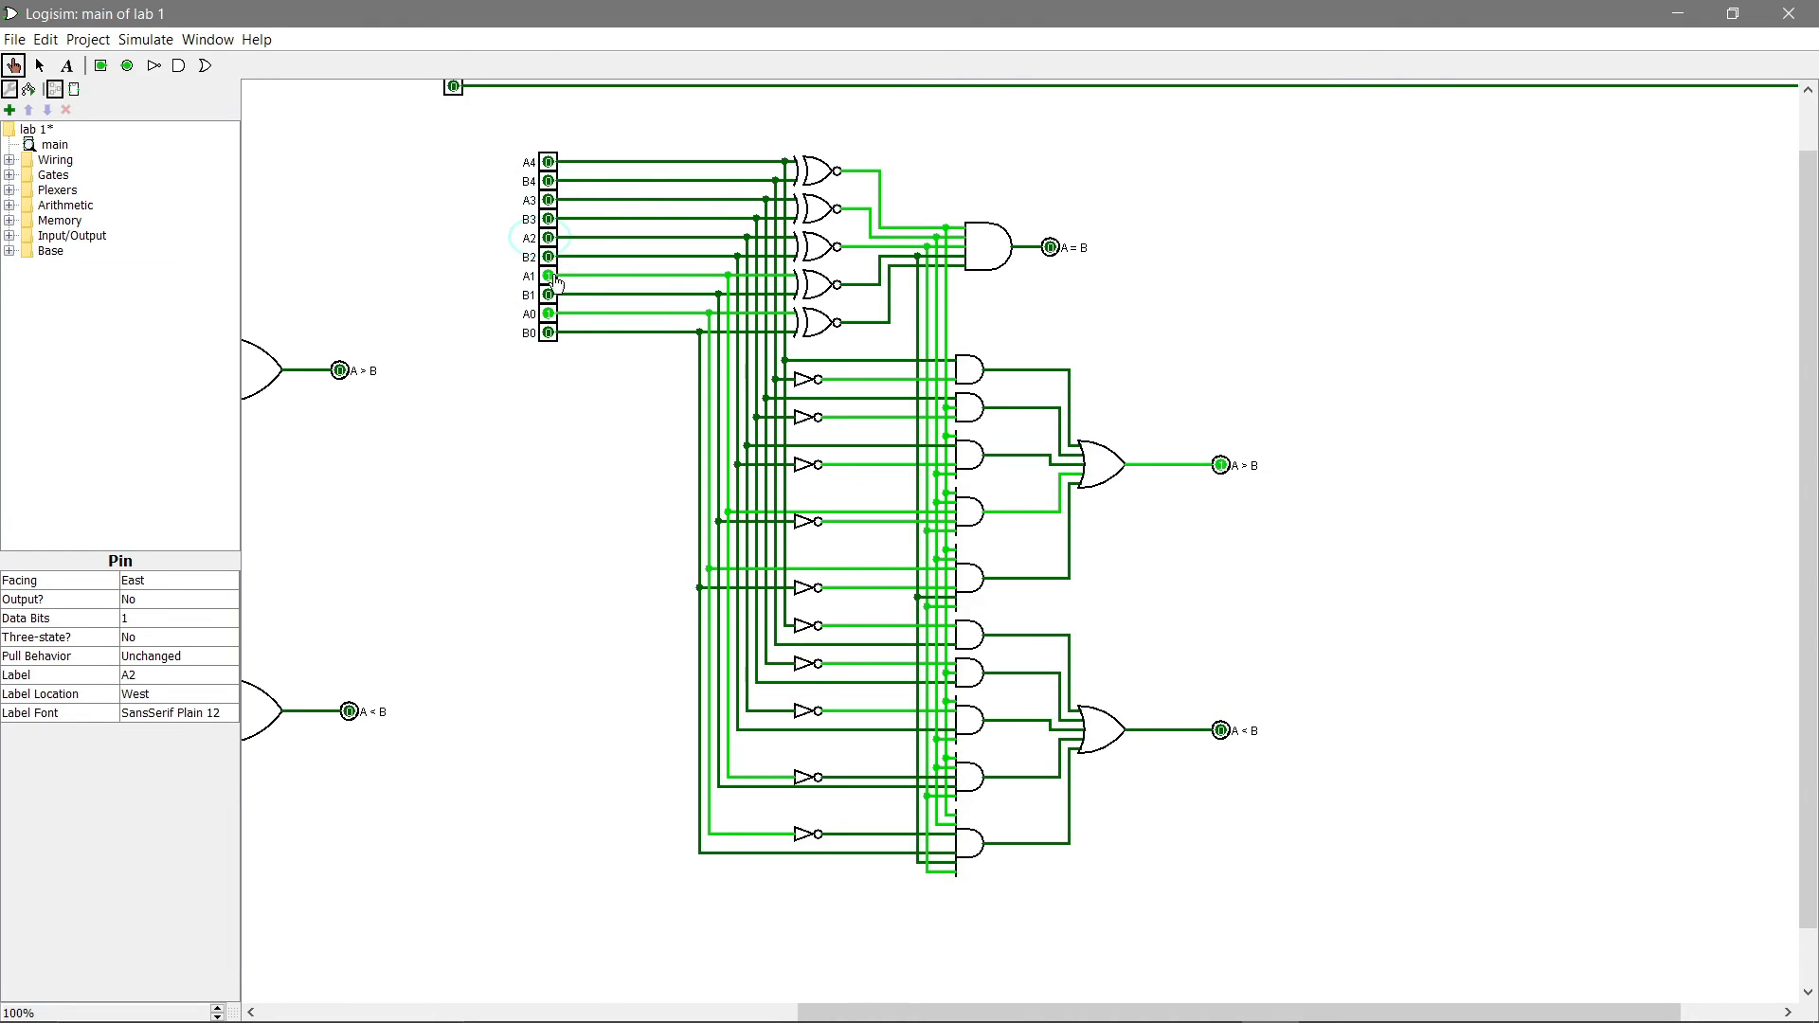
pyautogui.click(549, 257)
pyautogui.click(550, 277)
pyautogui.click(550, 277)
pyautogui.click(549, 256)
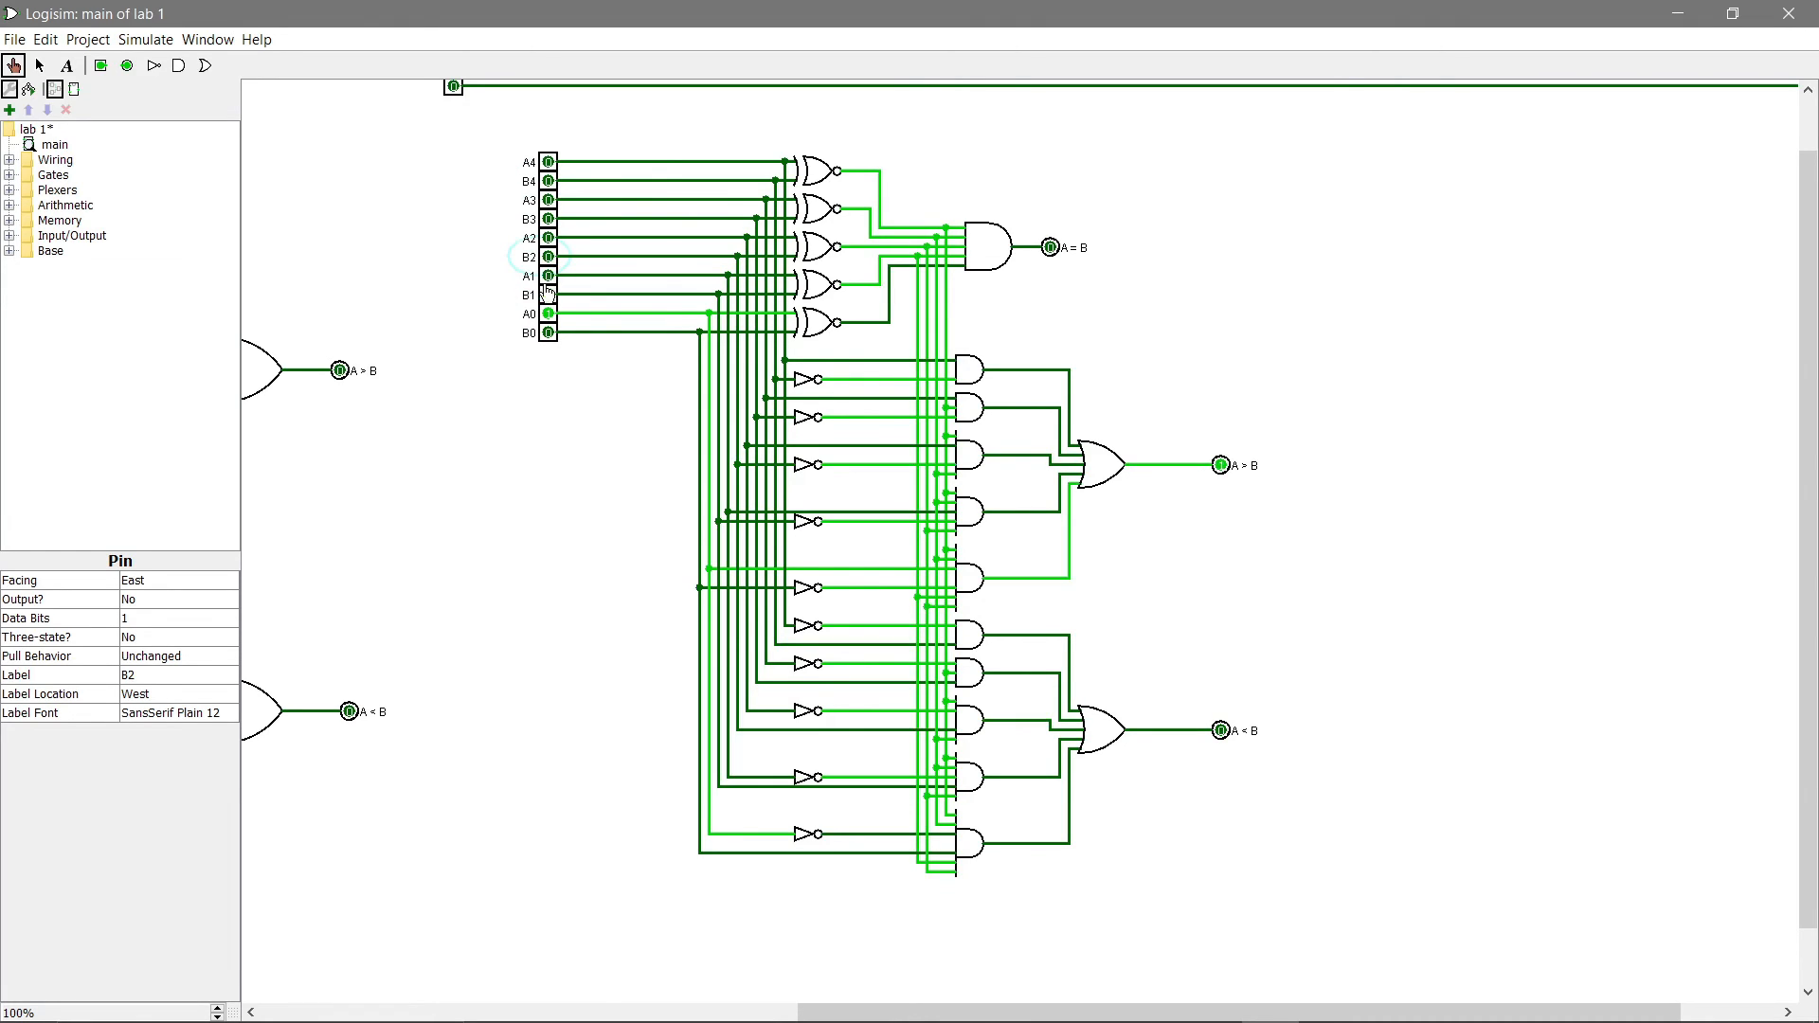
pyautogui.click(549, 314)
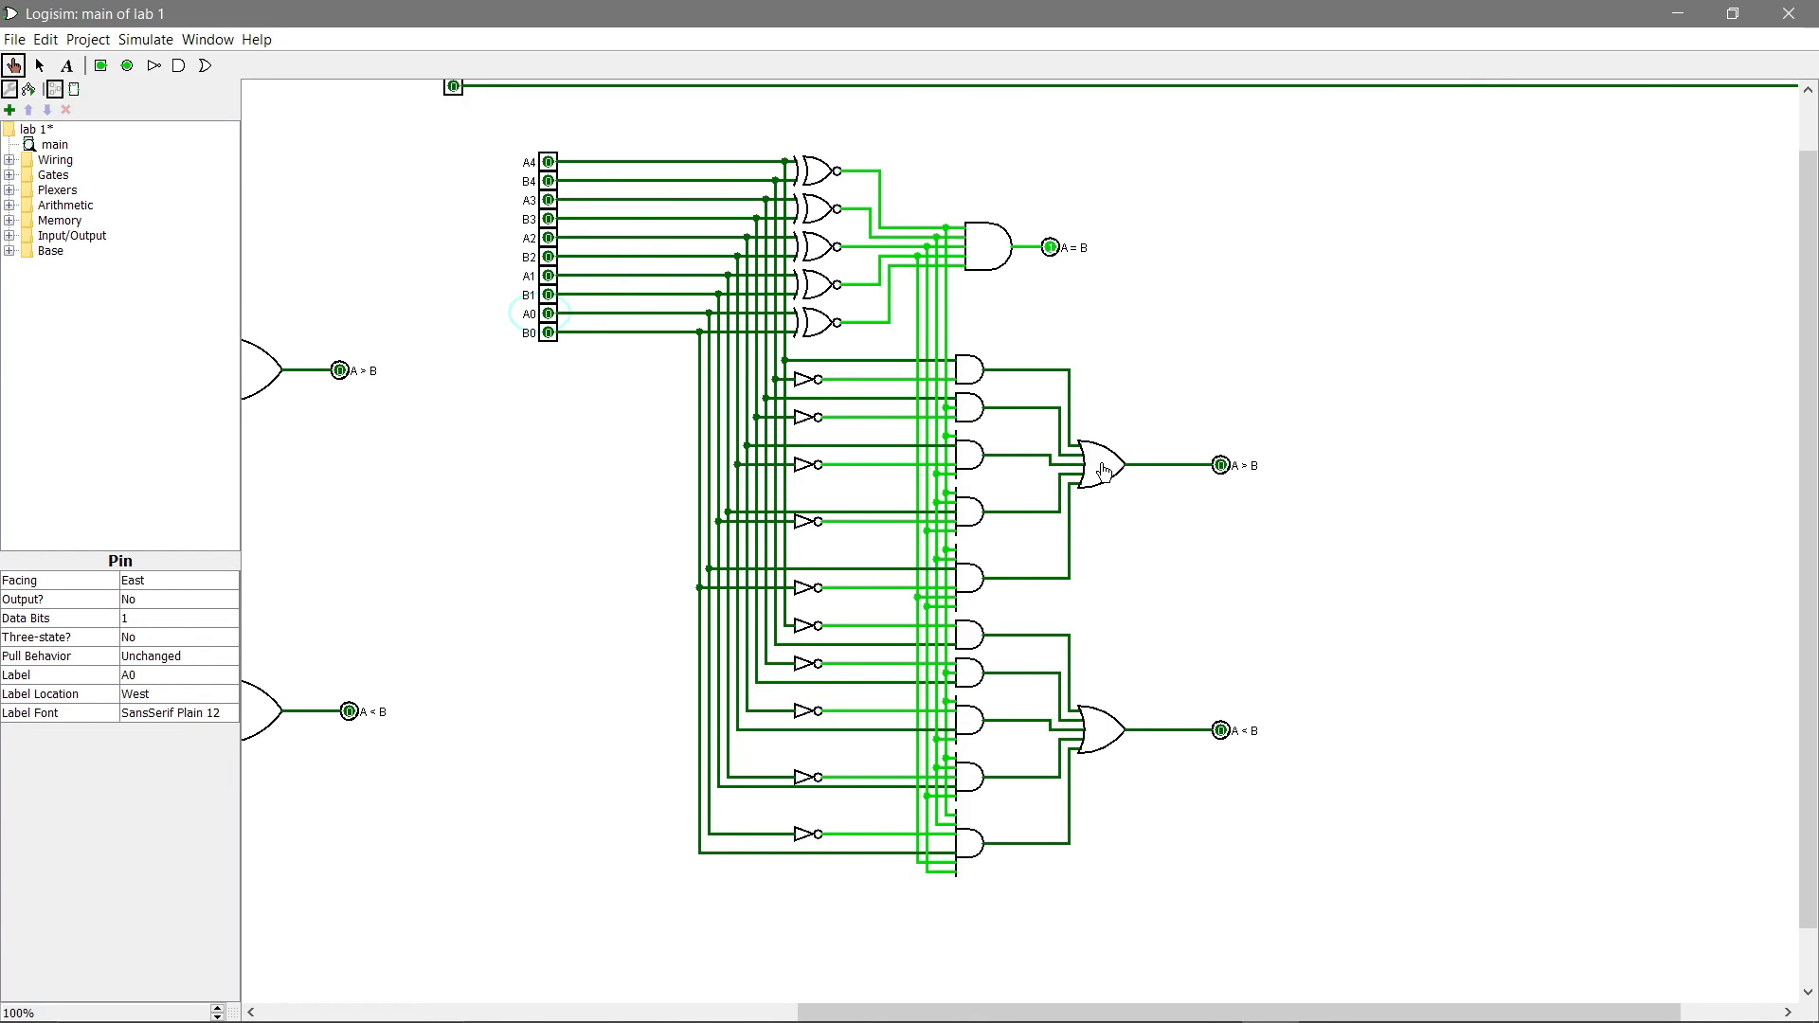
# Step: Inspect the available input counts for the A > B section's OR gate, keeping it at 5
pyautogui.click(39, 65)
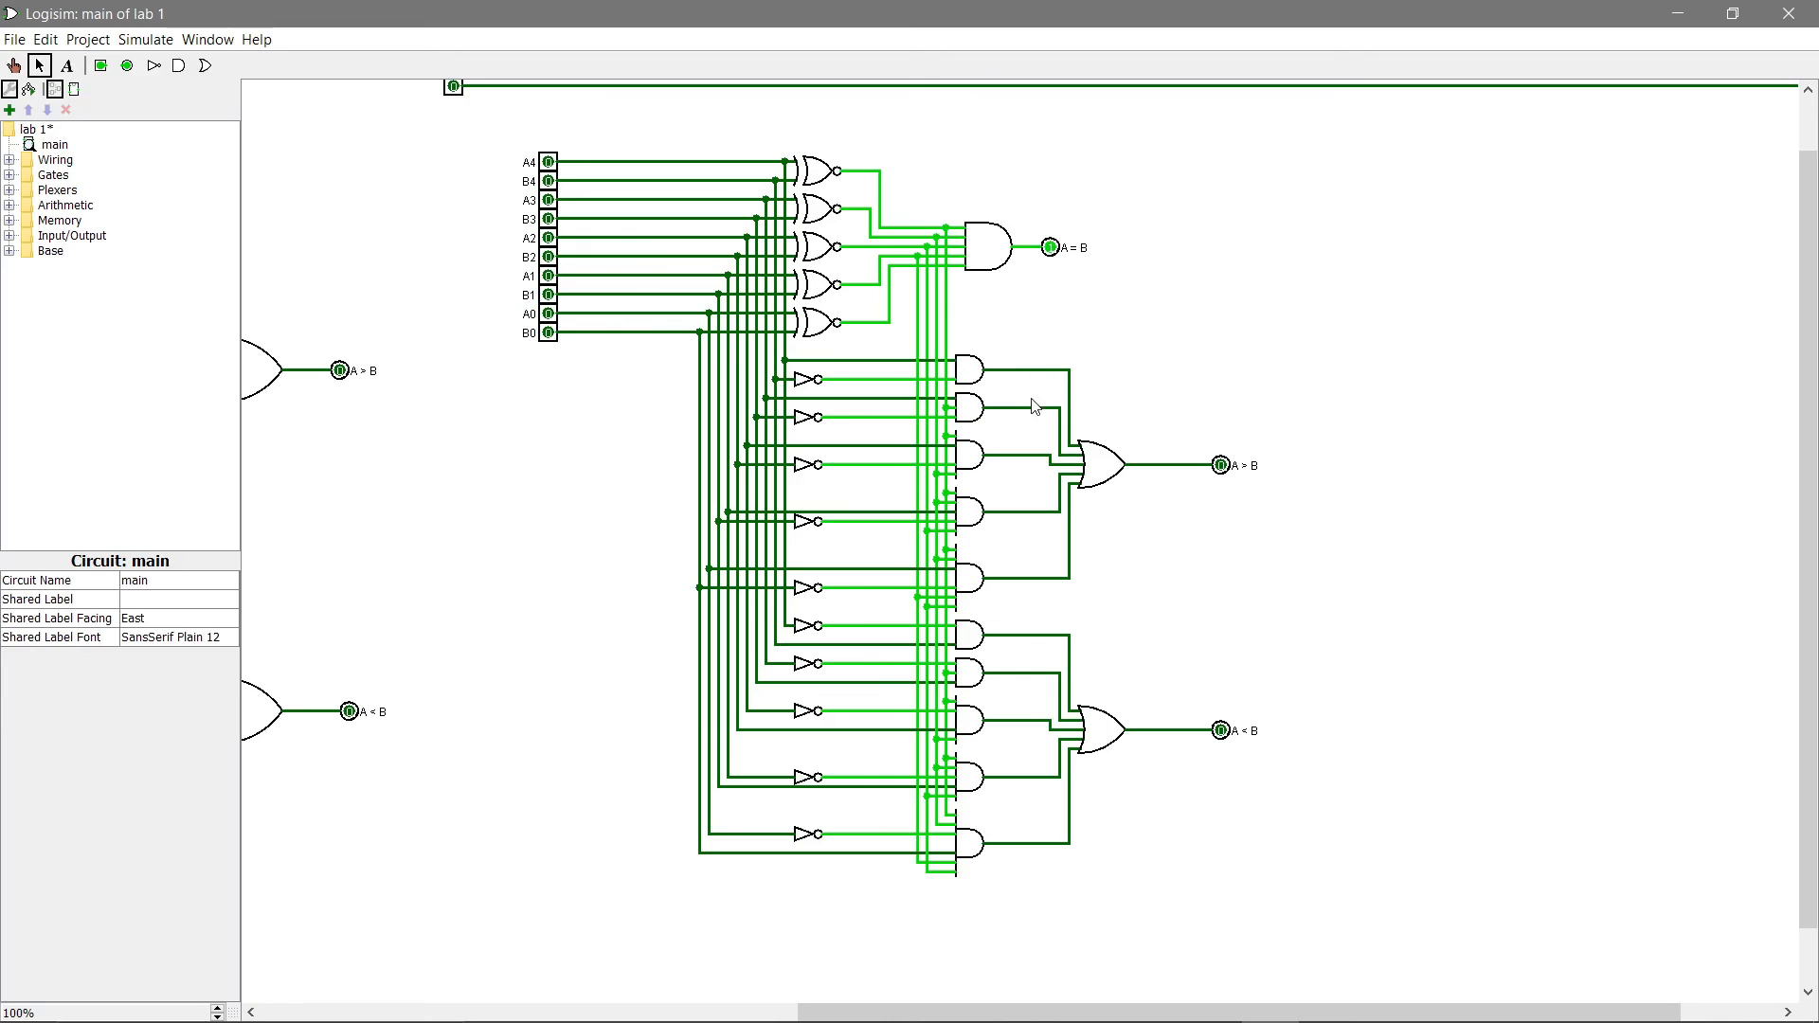
pyautogui.click(1099, 467)
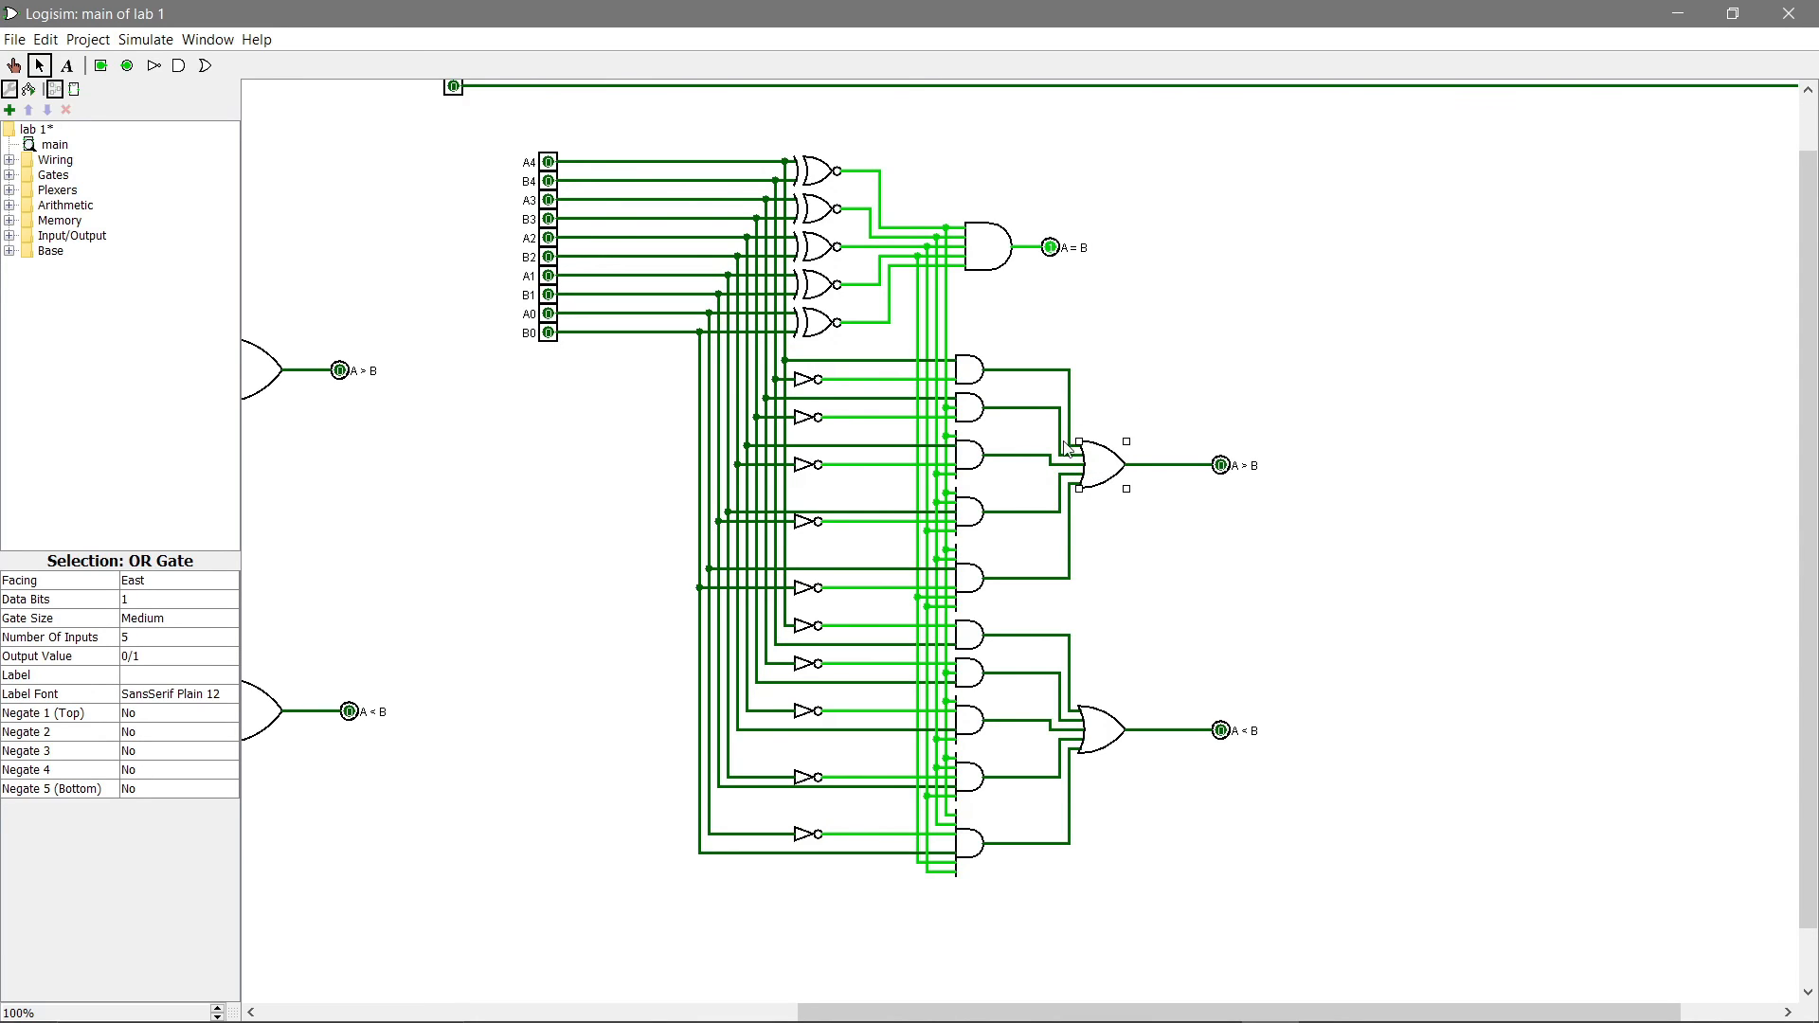
pyautogui.moveTo(1205, 1010); pyautogui.dragTo(1022, 1012)
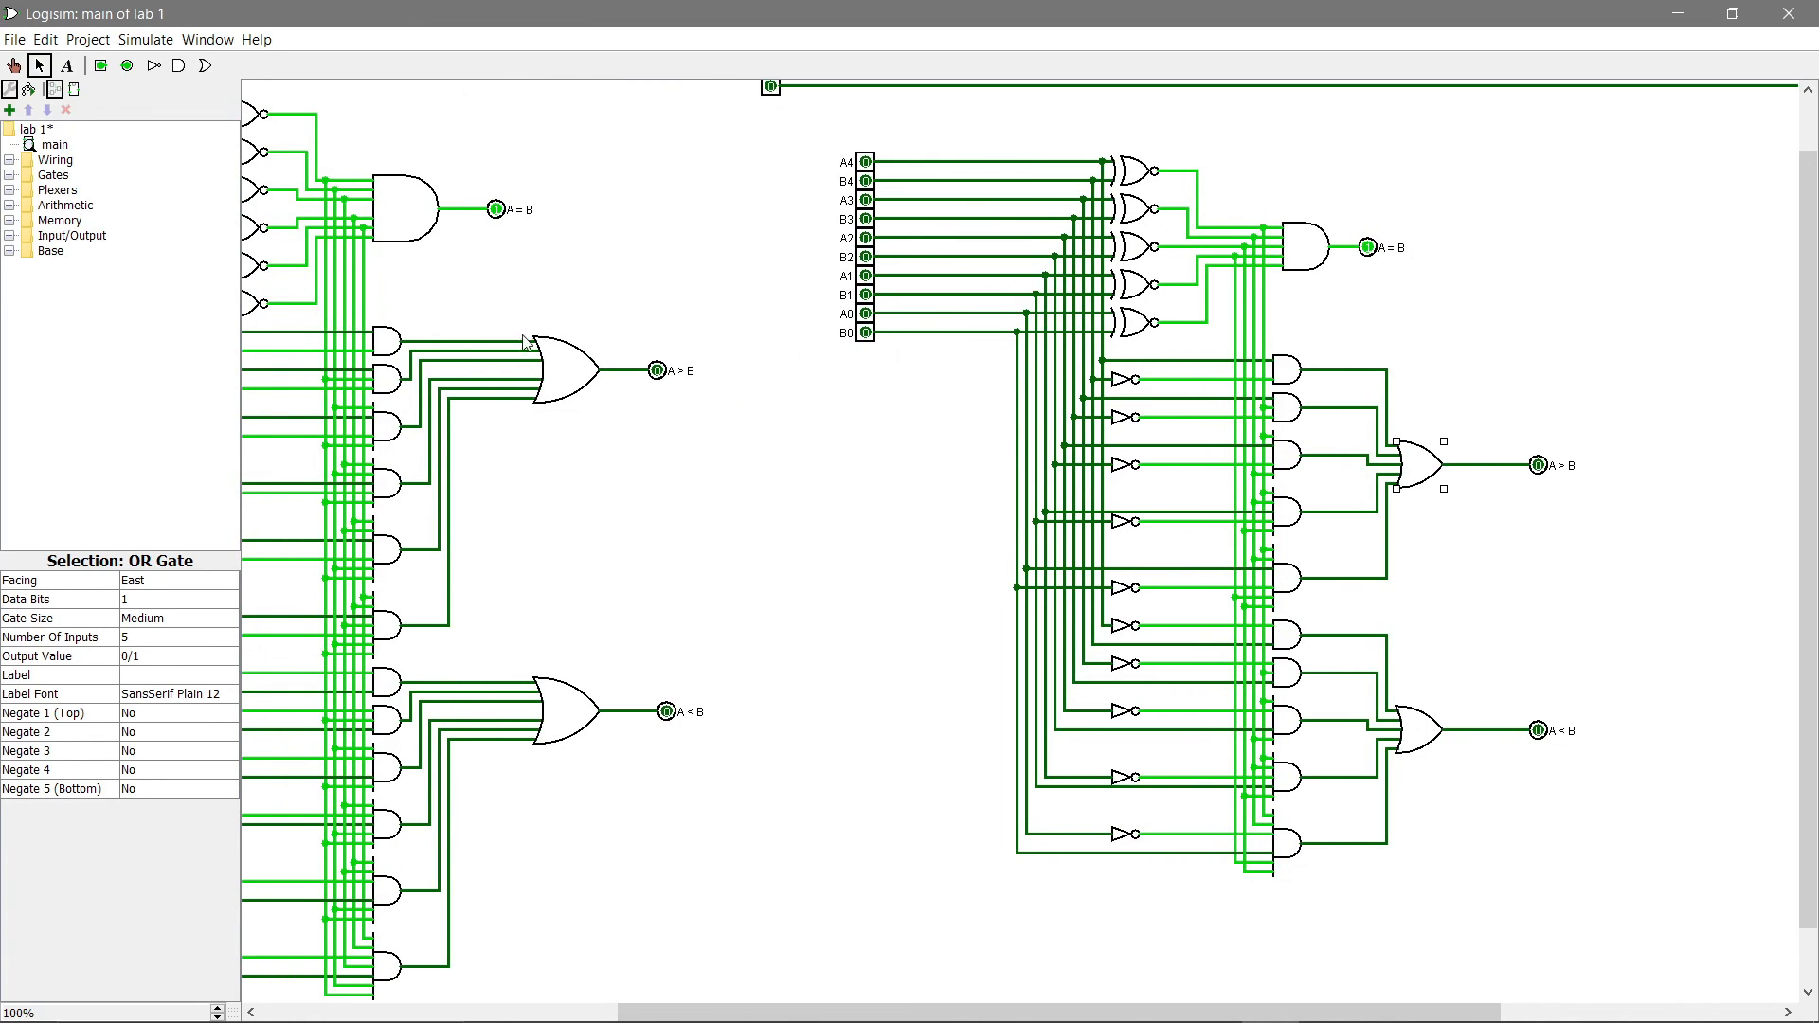
pyautogui.click(154, 644)
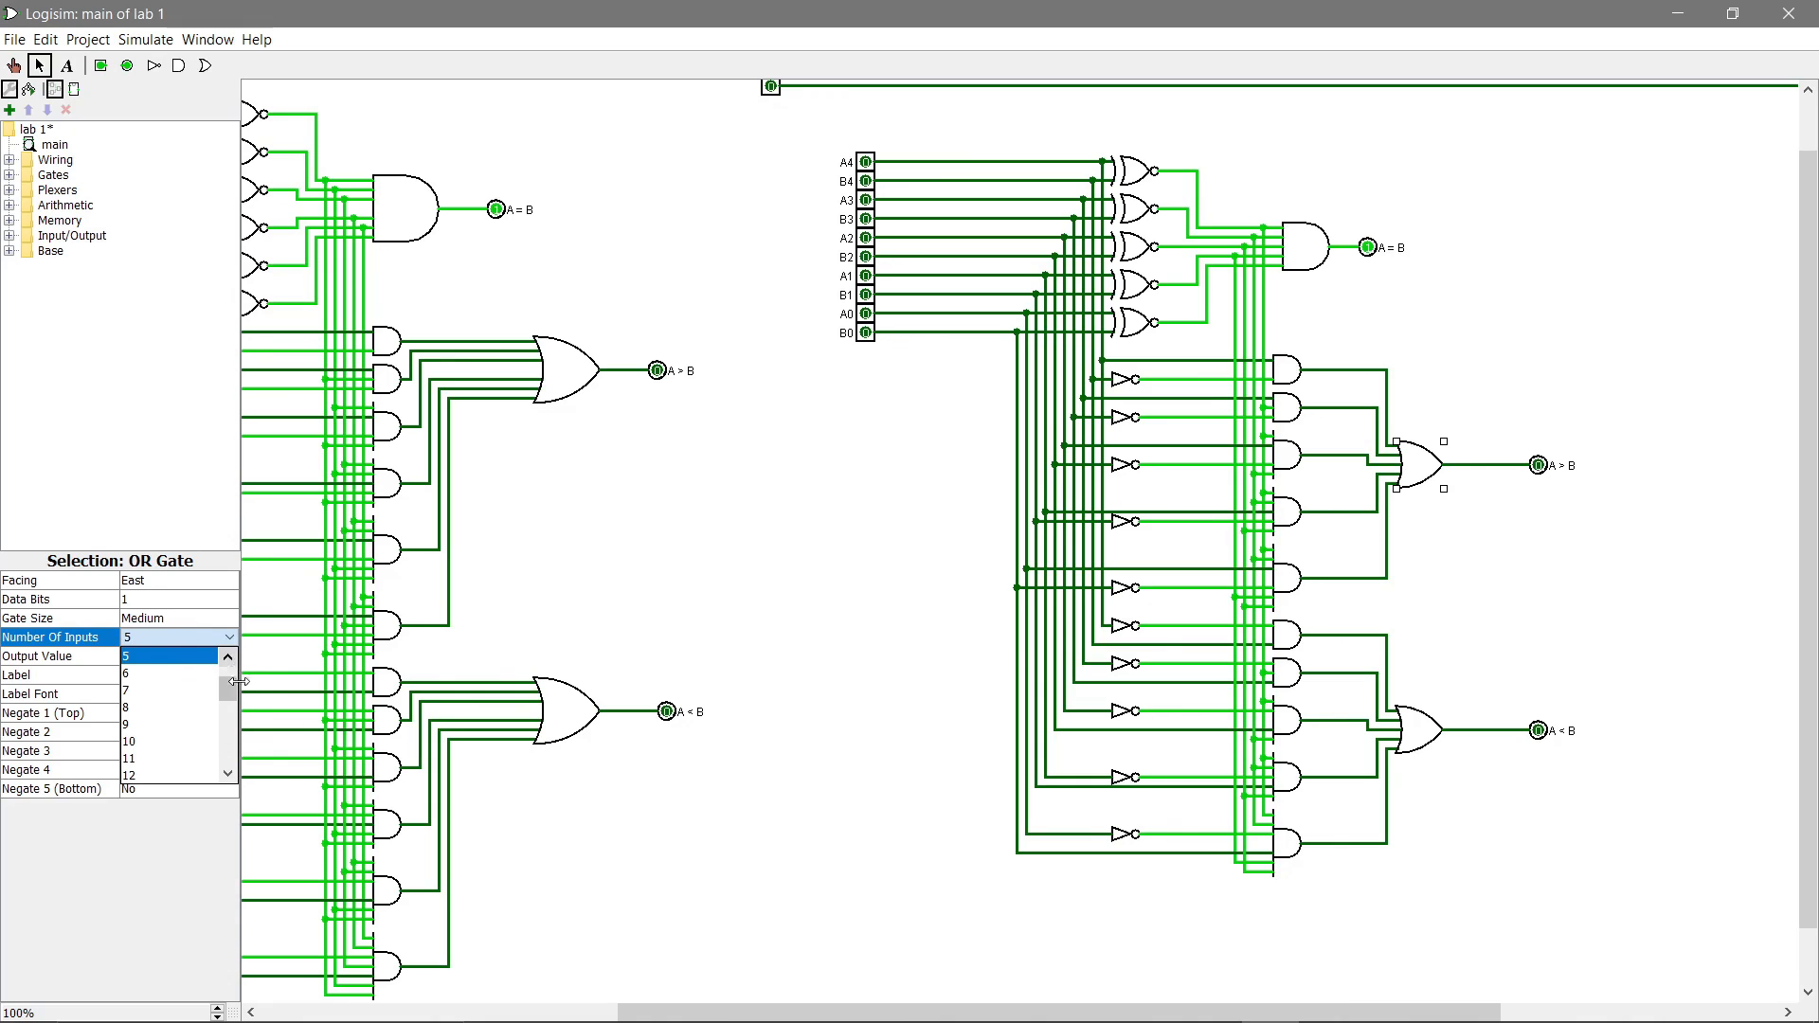
pyautogui.moveTo(228, 684)
pyautogui.mouseDown()
pyautogui.moveTo(232, 766)
pyautogui.moveTo(230, 673)
pyautogui.mouseUp()
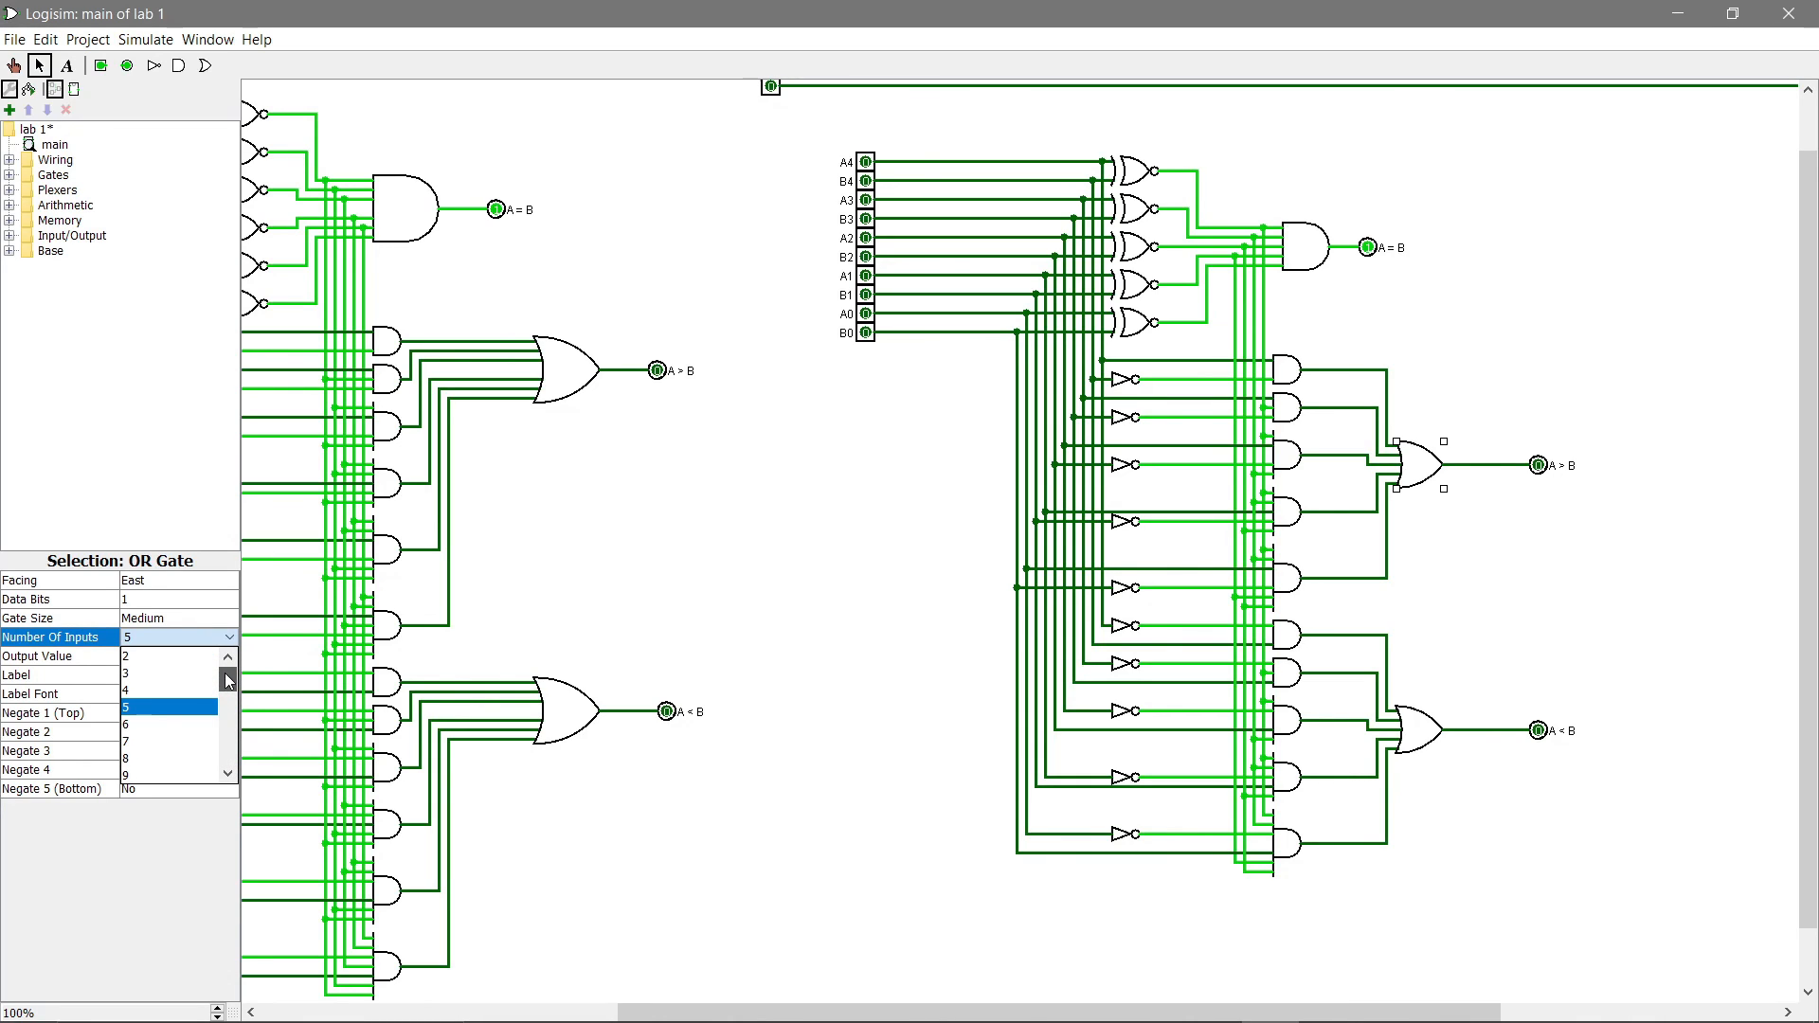
pyautogui.click(231, 640)
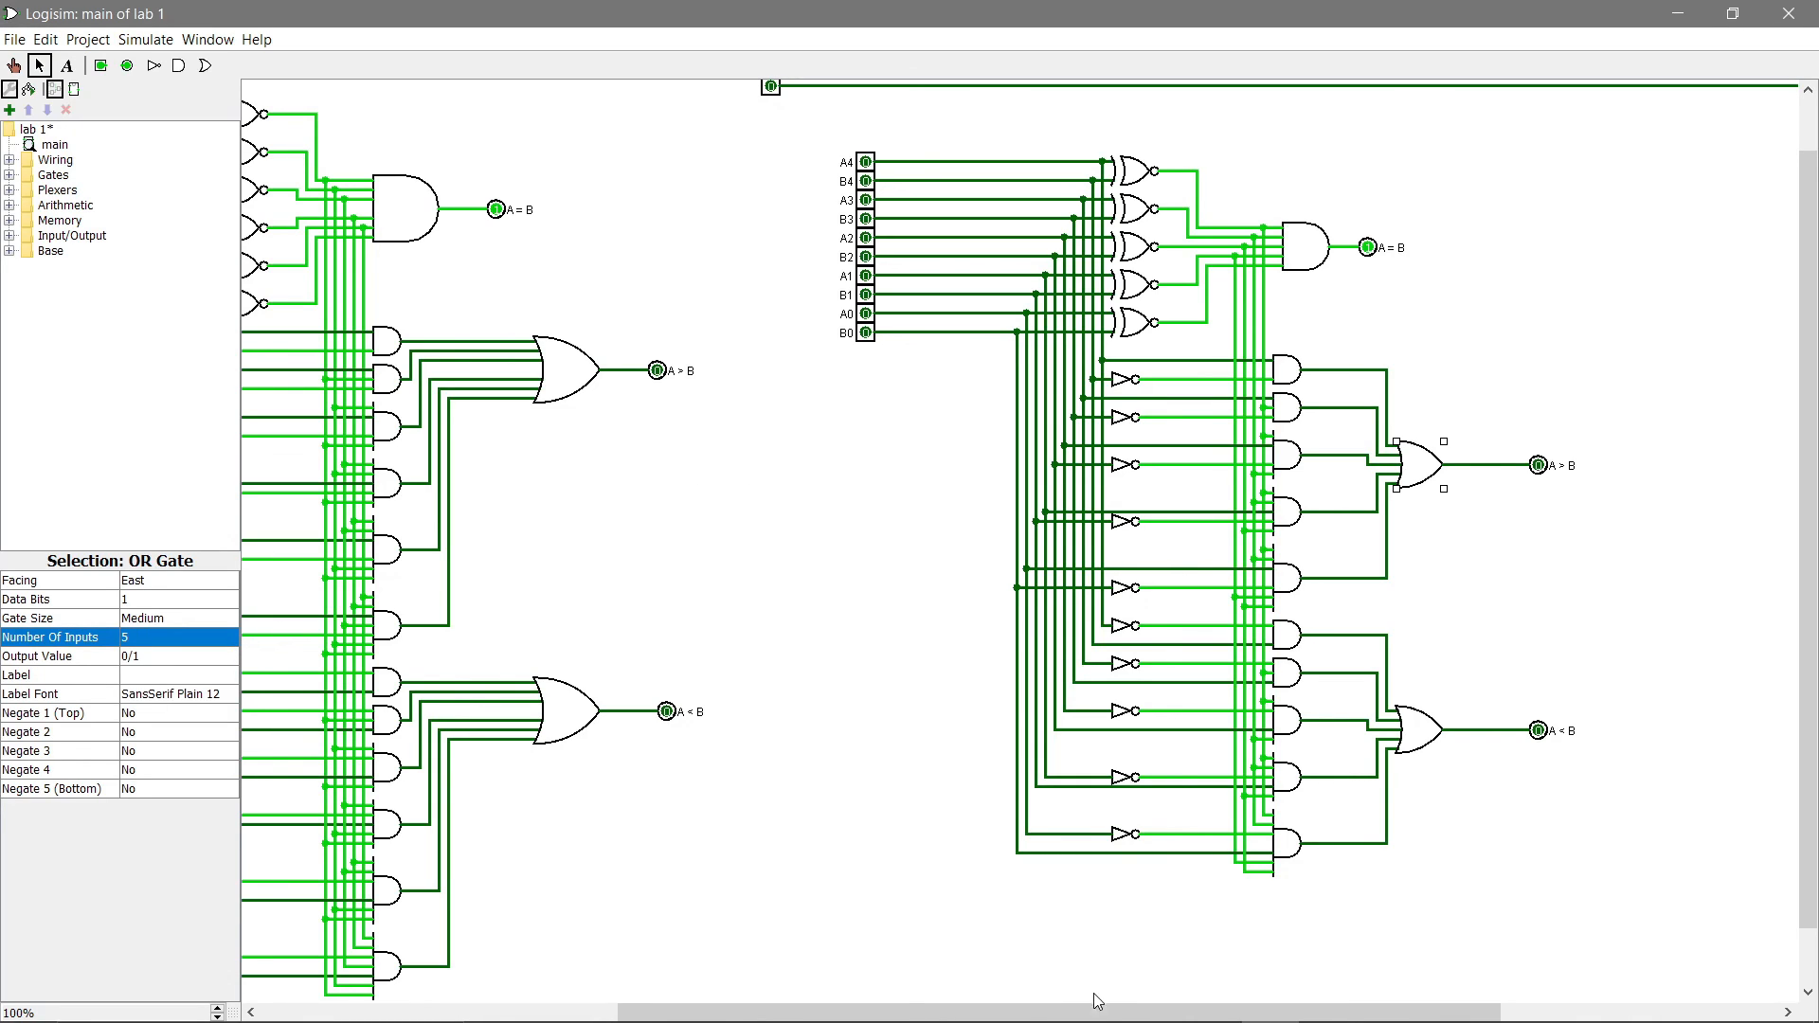
# Step: Examine the complete five-bit comparator and the six-bit comparator beside it
pyautogui.hscroll(5, 1096, 1009)
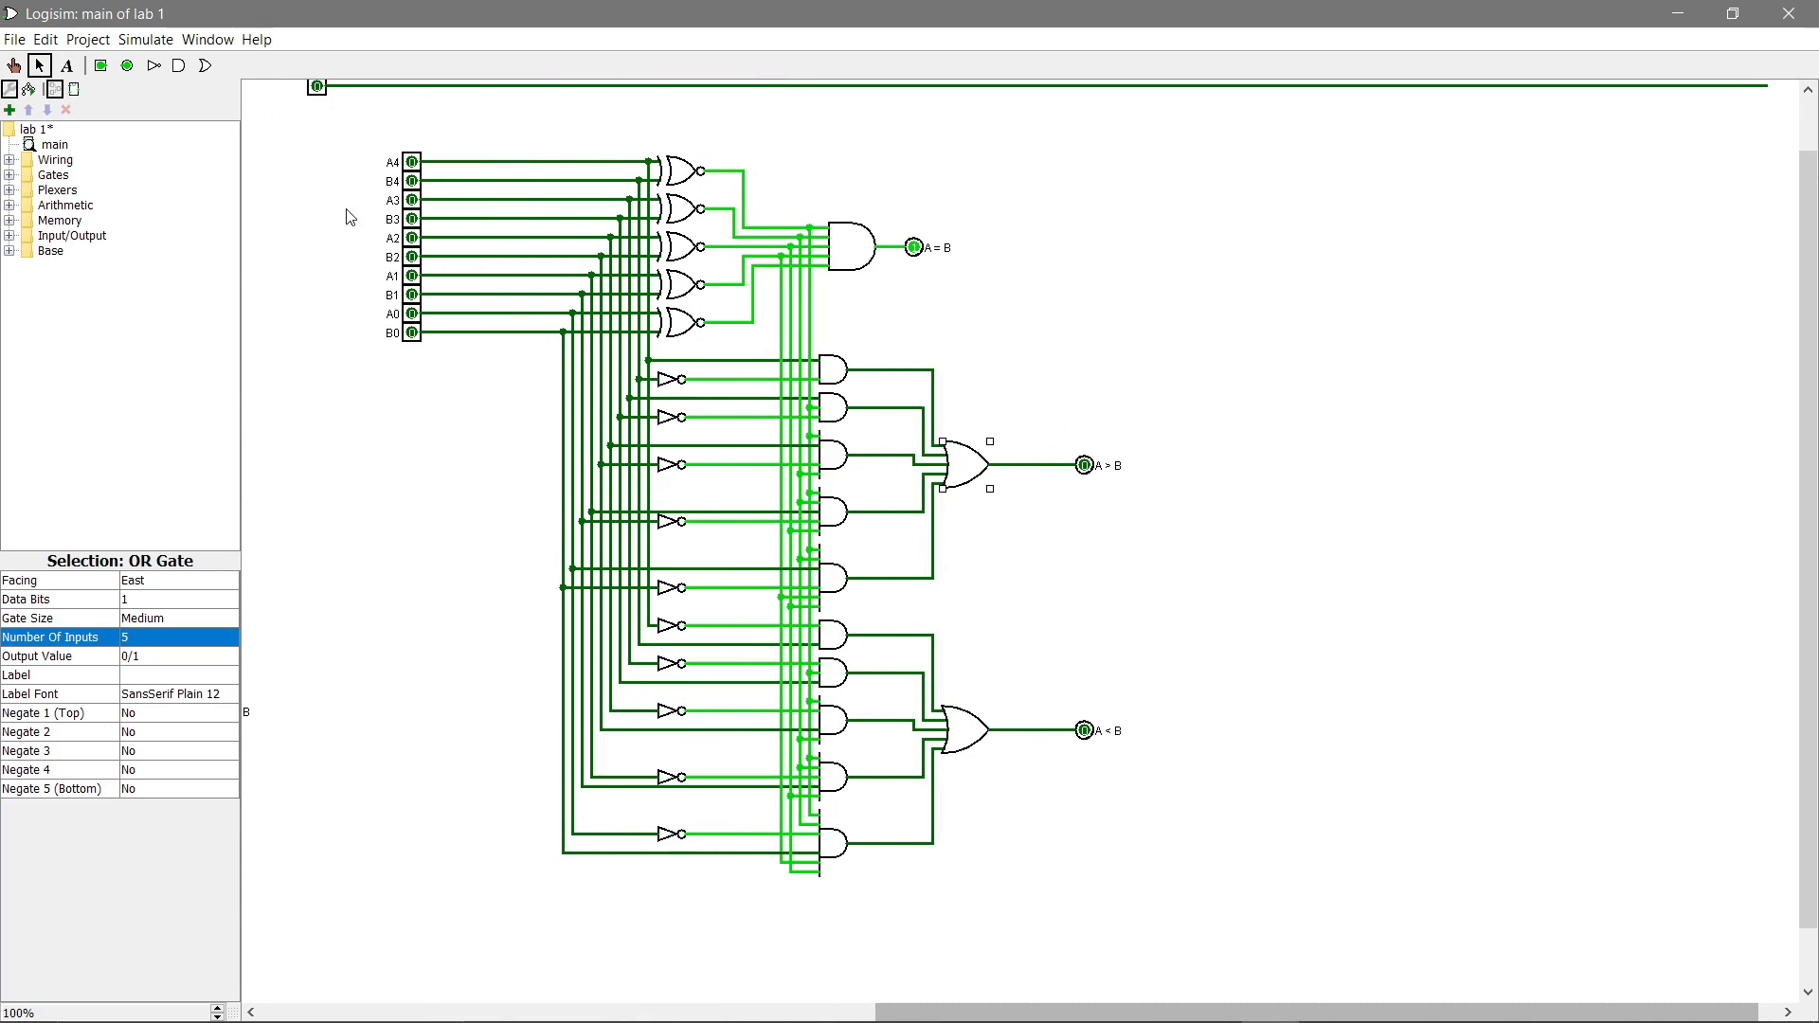
pyautogui.moveTo(321, 120); pyautogui.dragTo(1223, 975)
pyautogui.click(1288, 598)
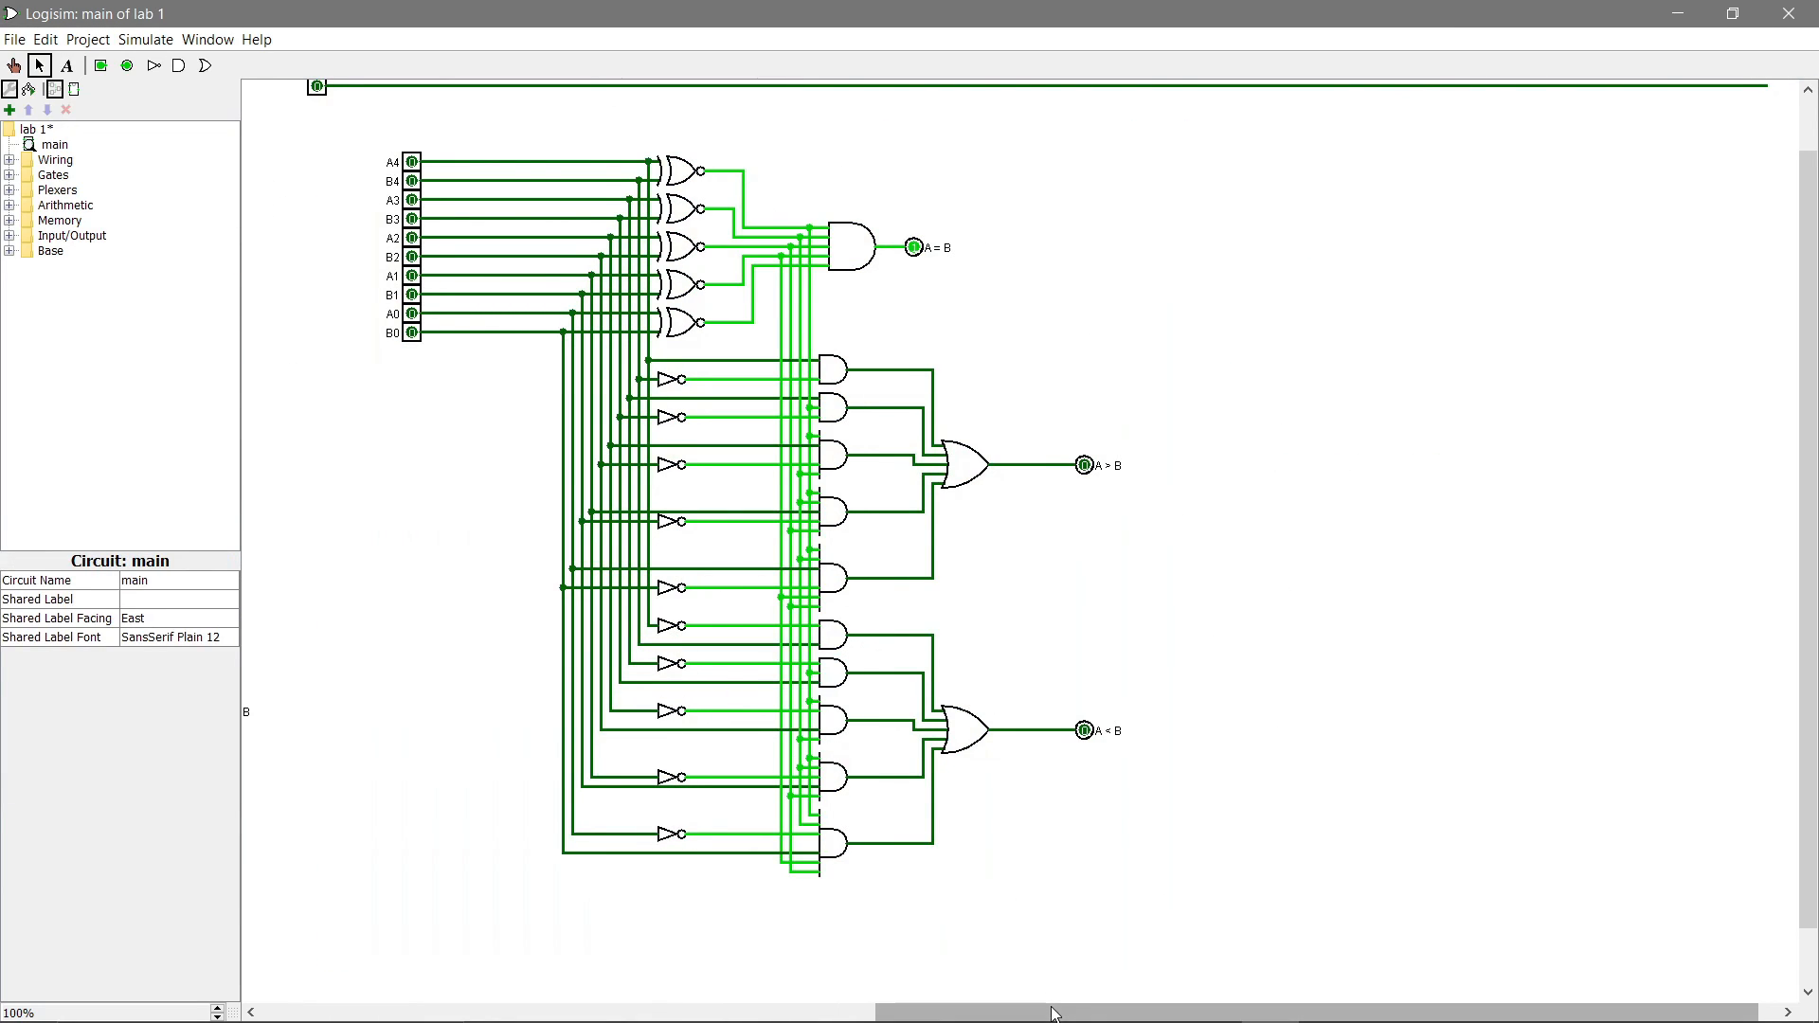
pyautogui.moveTo(1052, 1010); pyautogui.dragTo(401, 1010)
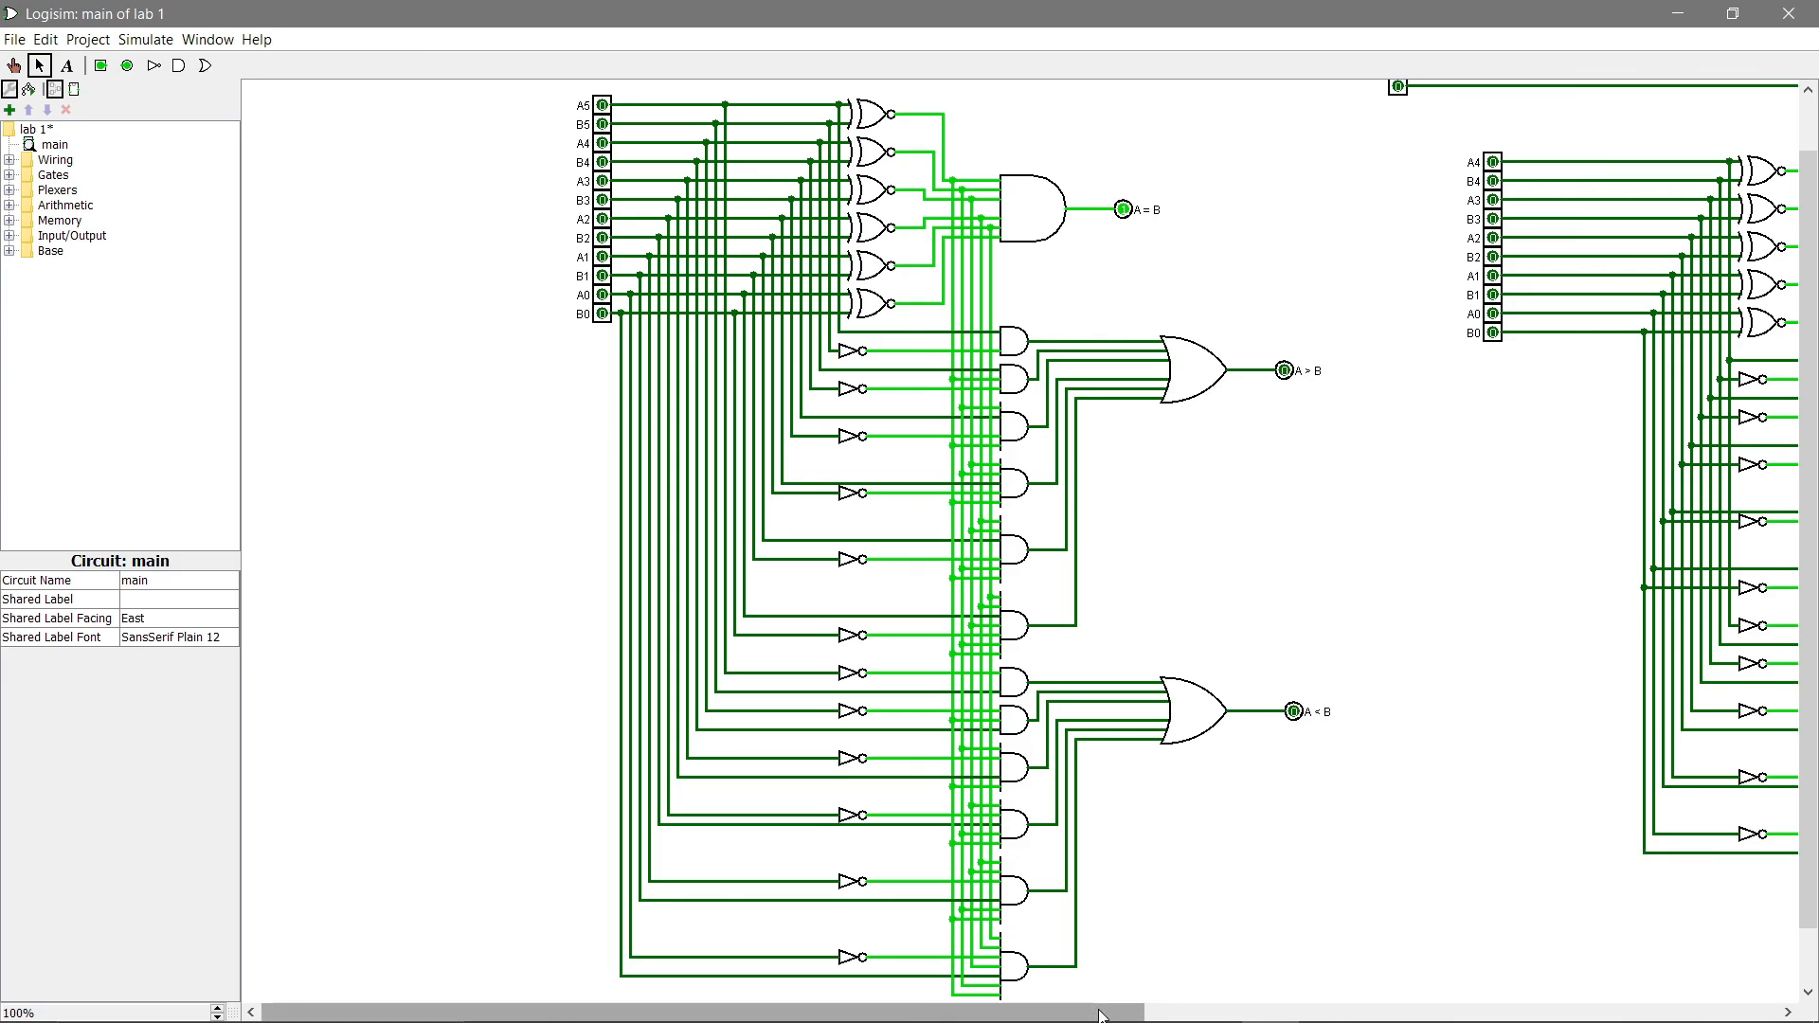
pyautogui.moveTo(1099, 1012); pyautogui.dragTo(1657, 1020)
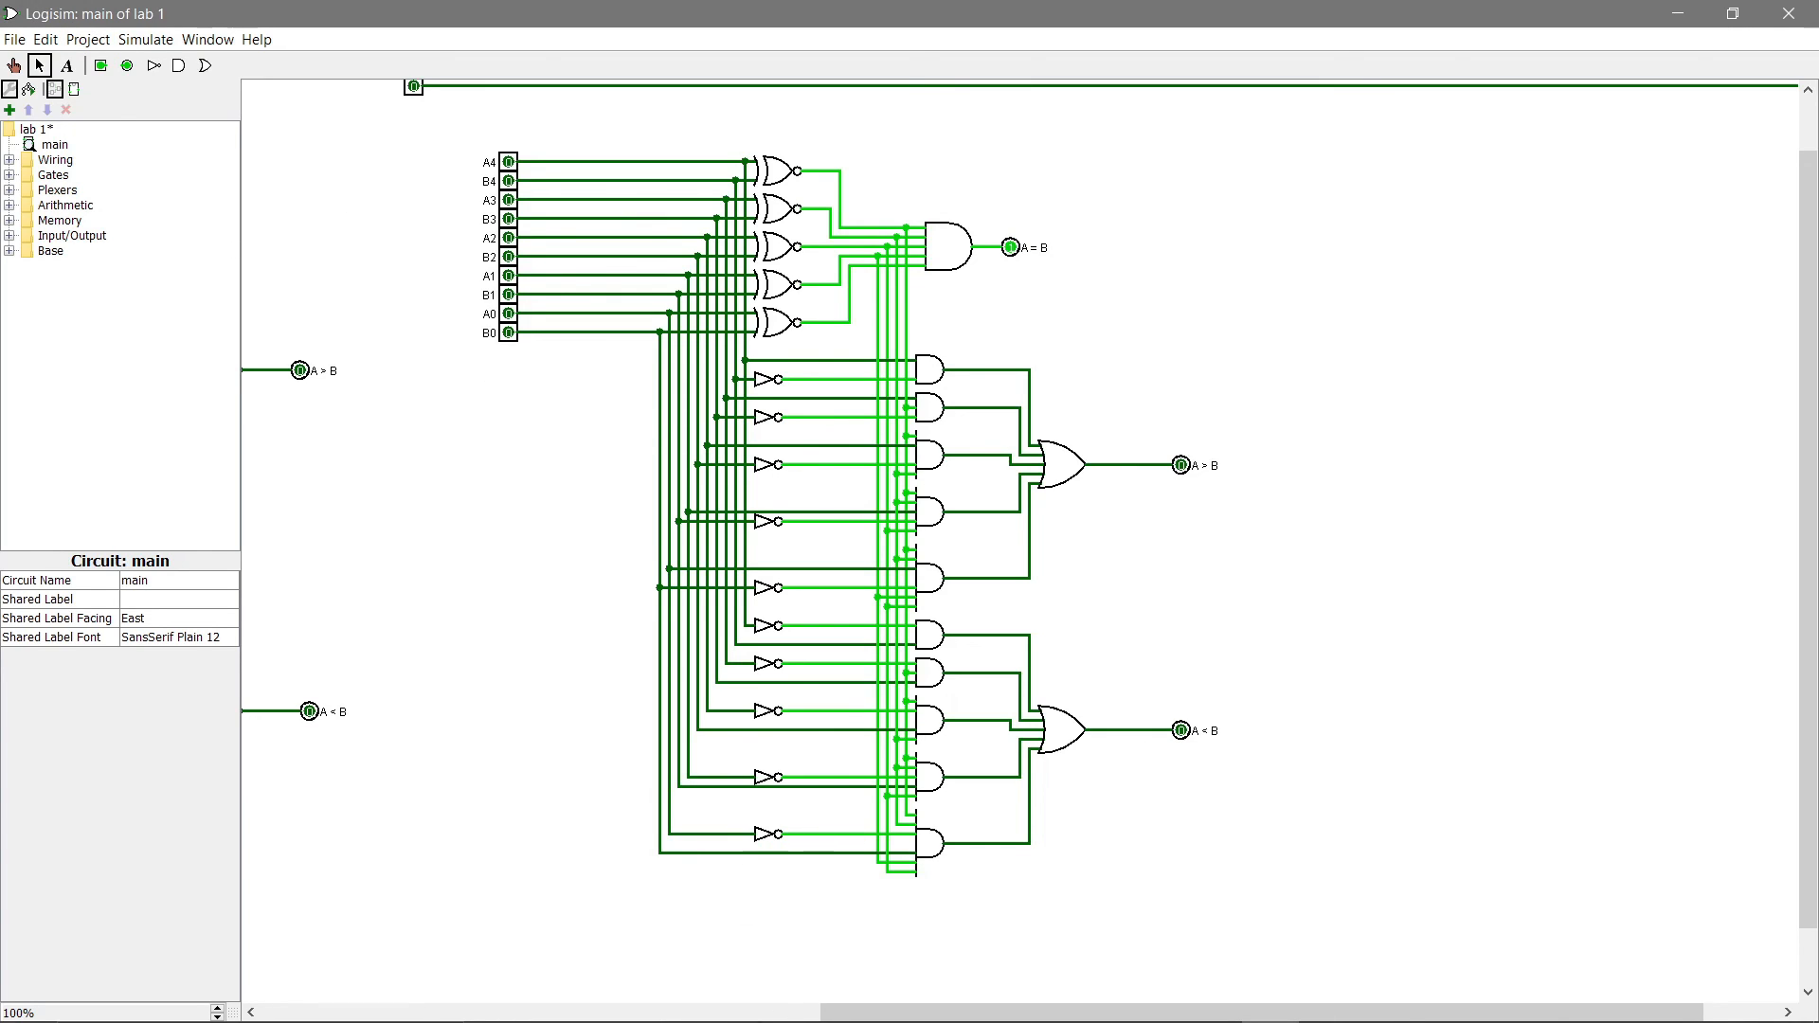
pyautogui.moveTo(701, 1019)
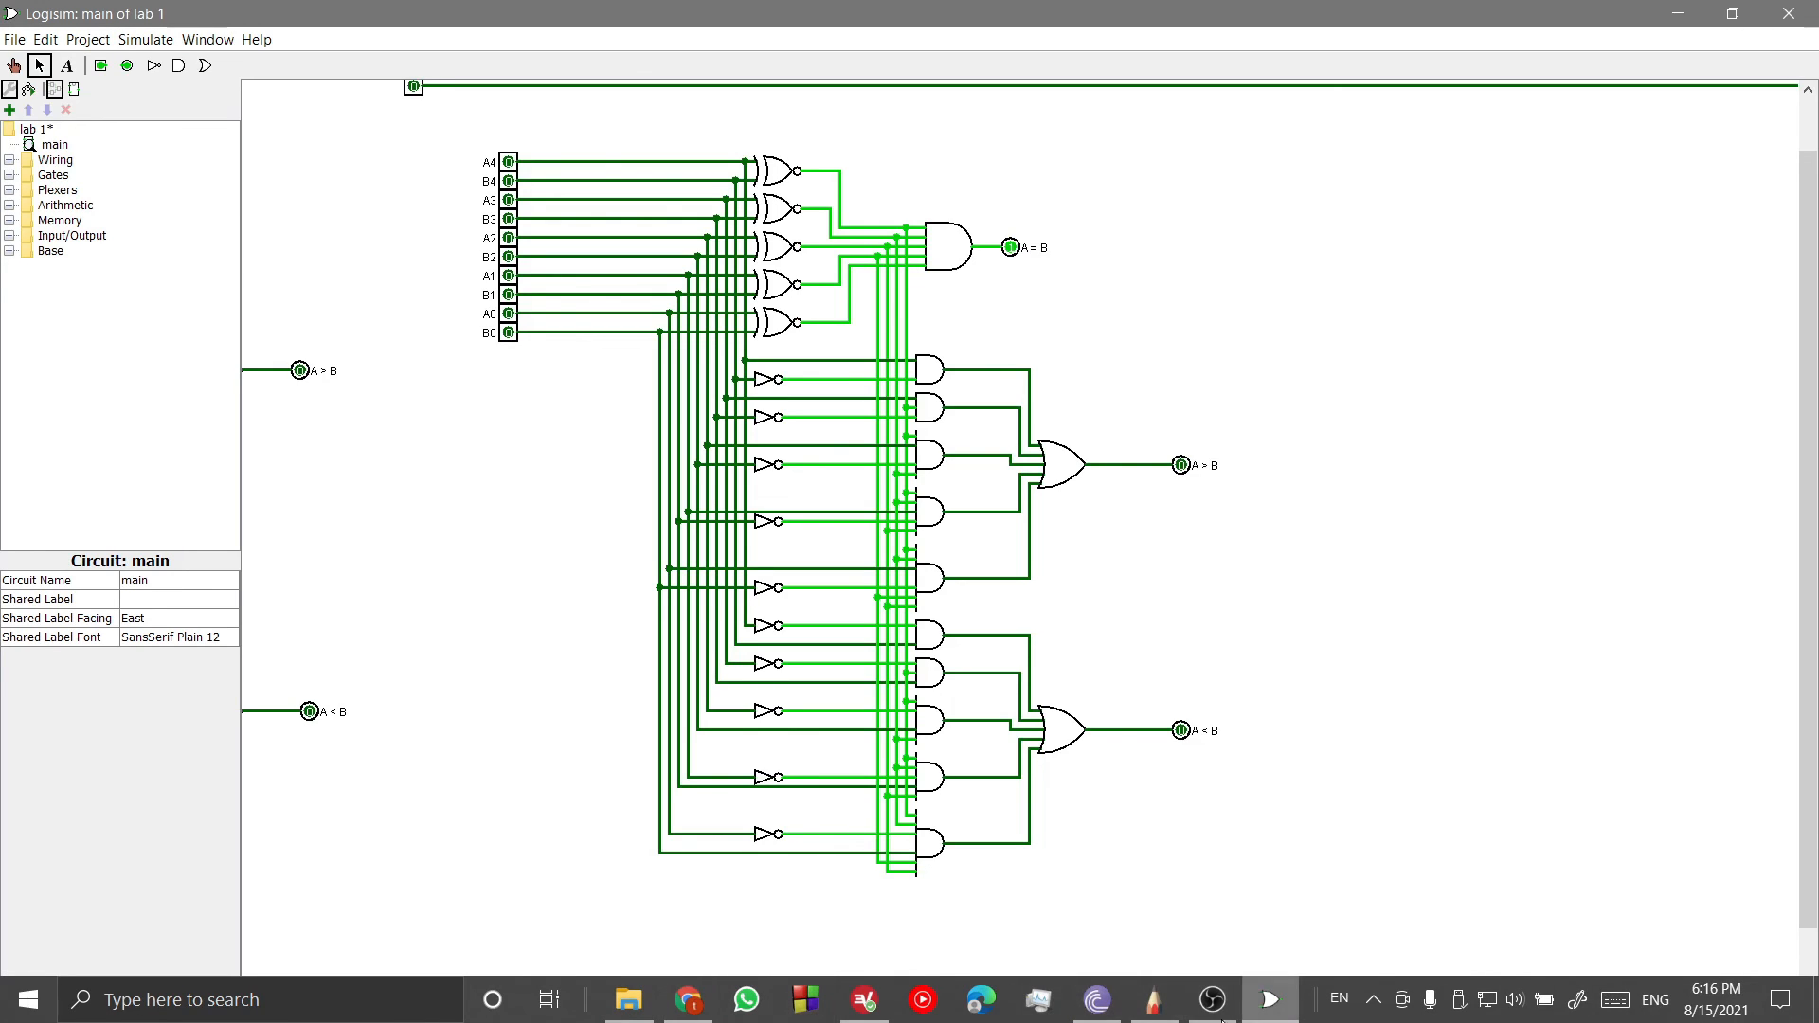